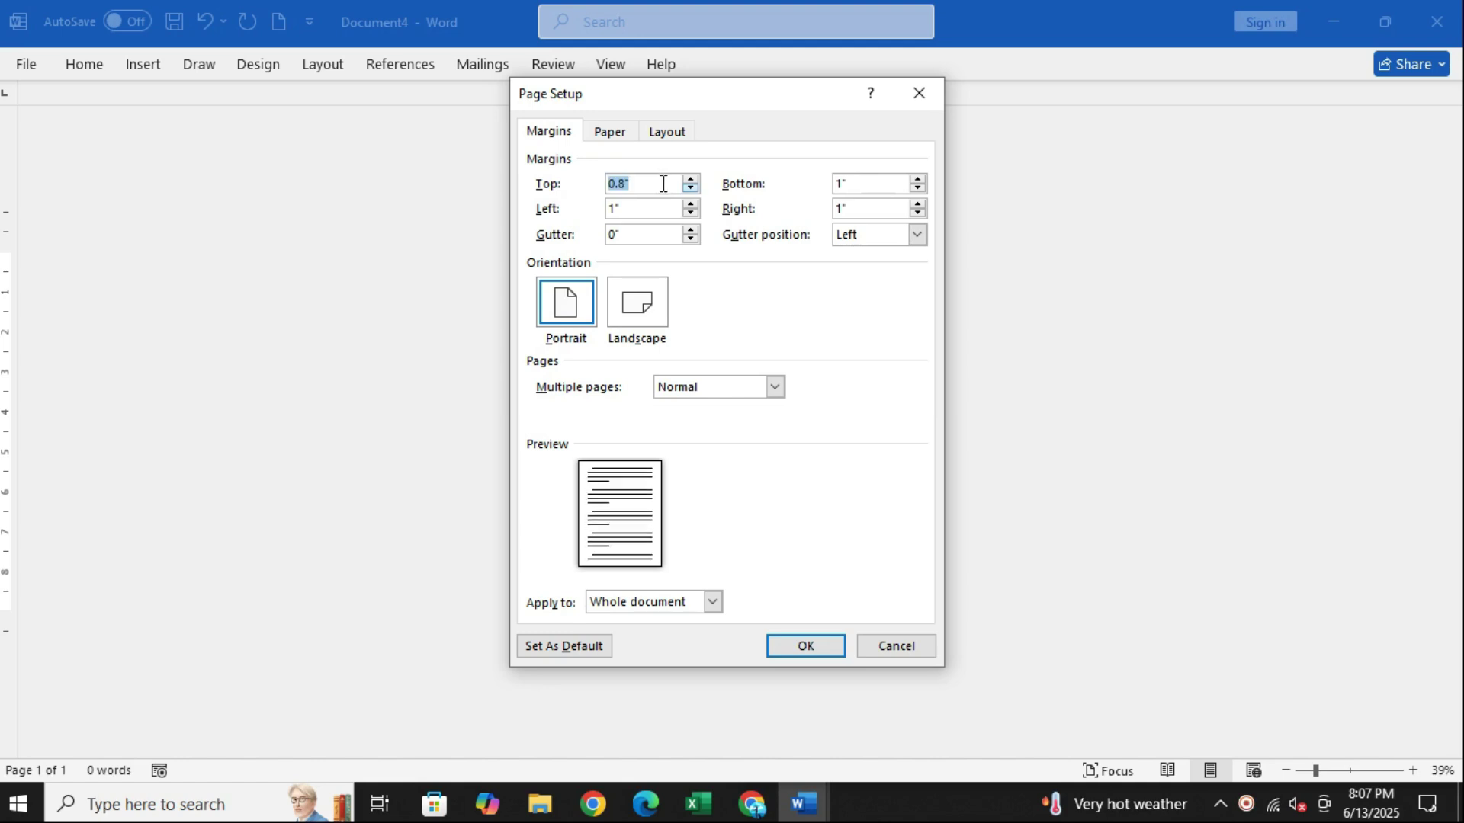
- Set the top, bottom, left and right page margins to 0 and ignore the printable-area warning
text(0)
click(870, 184)
double_click(882, 207)
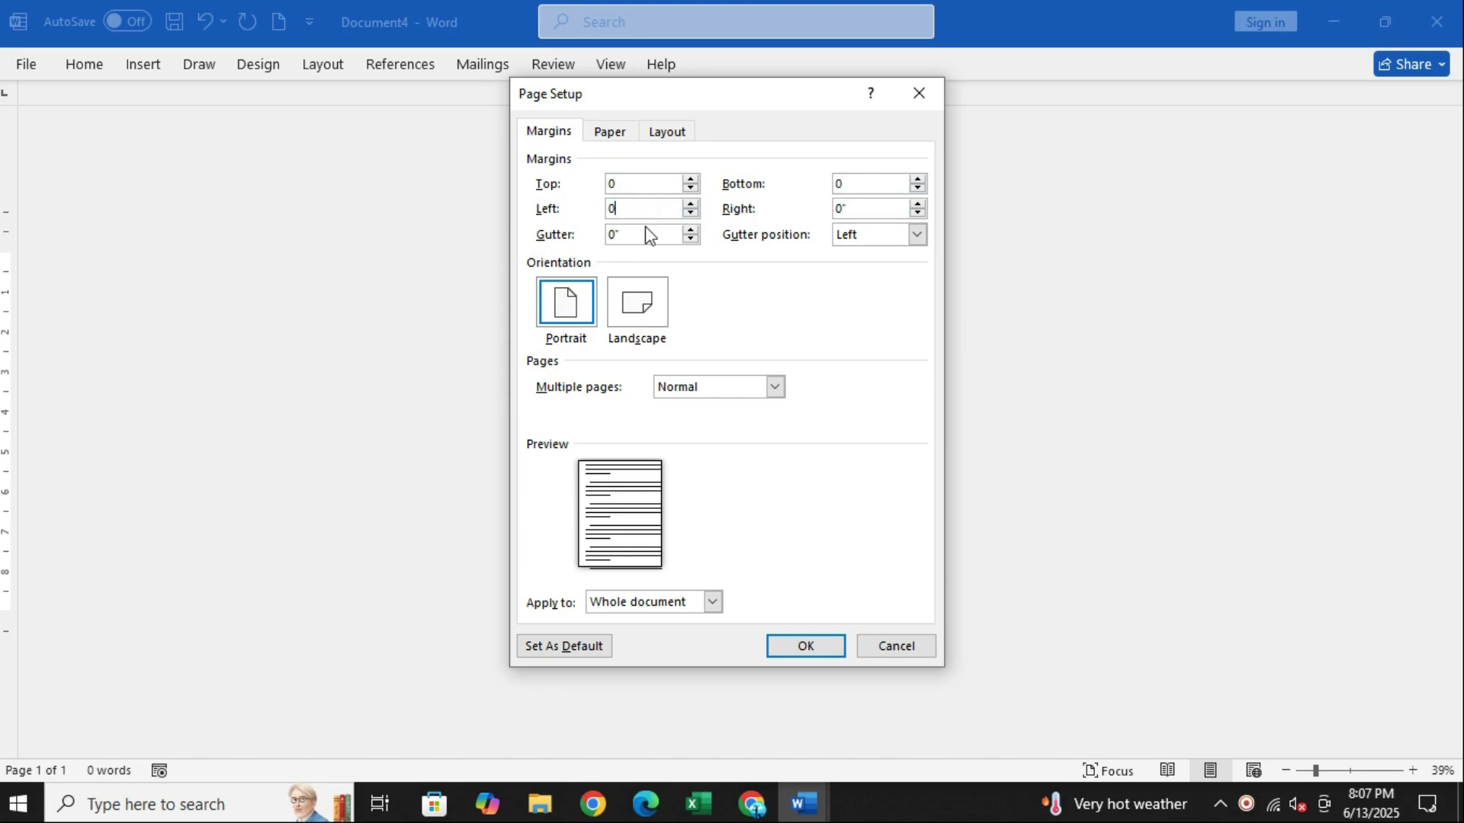
click(815, 638)
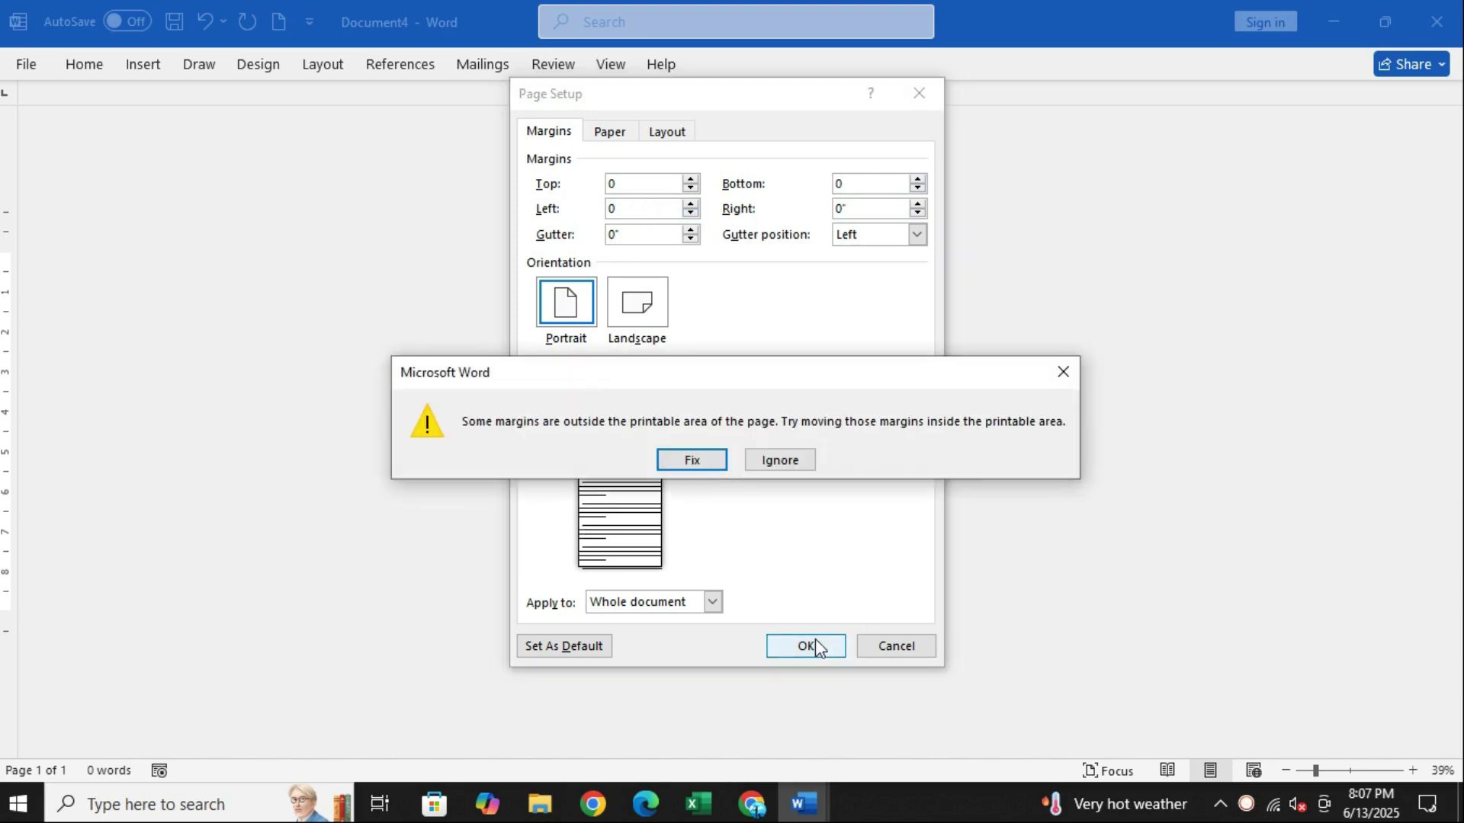
click(773, 458)
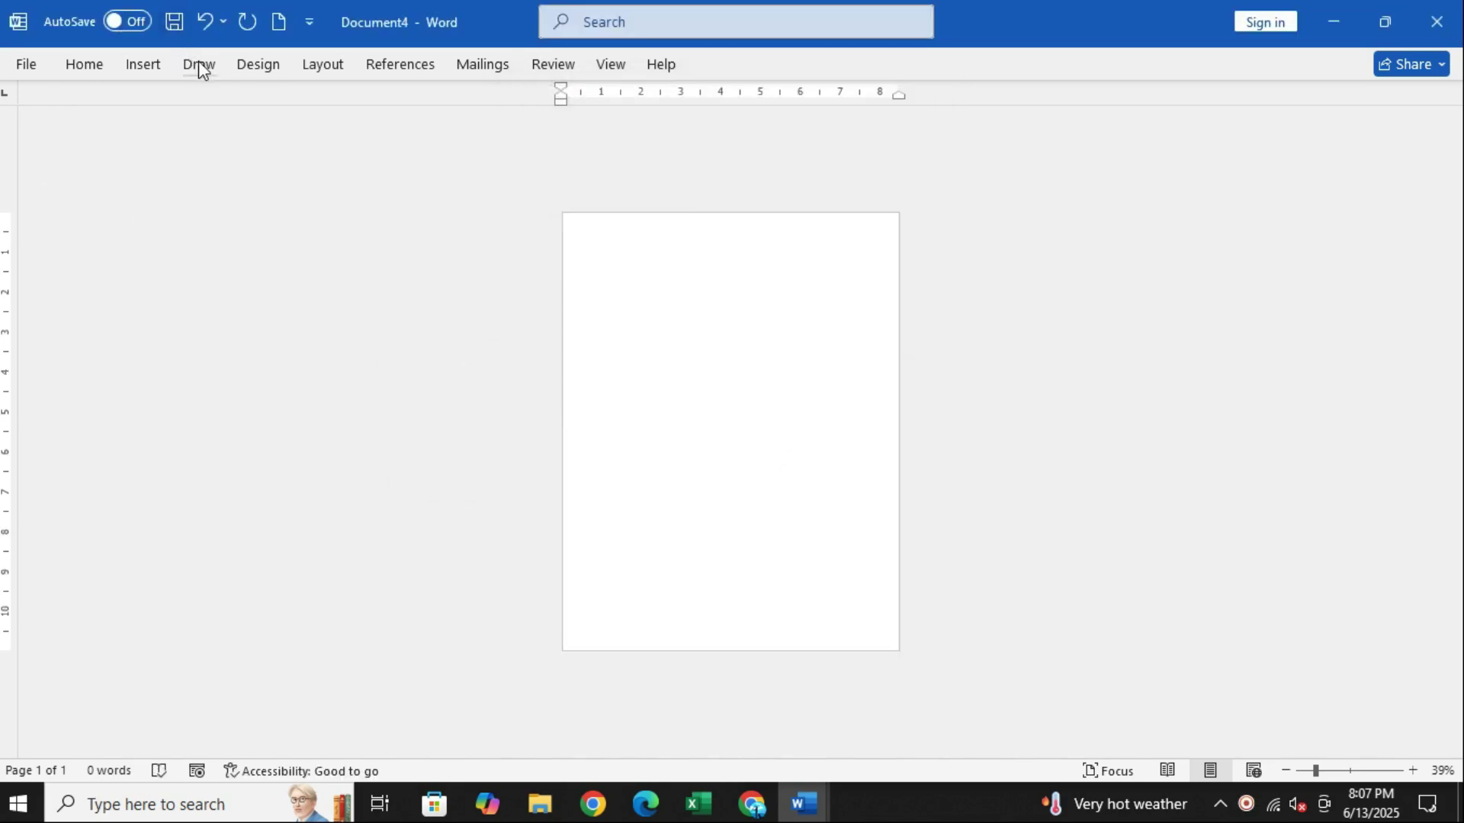
- Insert a tall rectangle shape on the page, rotate it into a diagonal and move it toward the page's centre
click(143, 65)
click(231, 141)
click(420, 334)
click(299, 98)
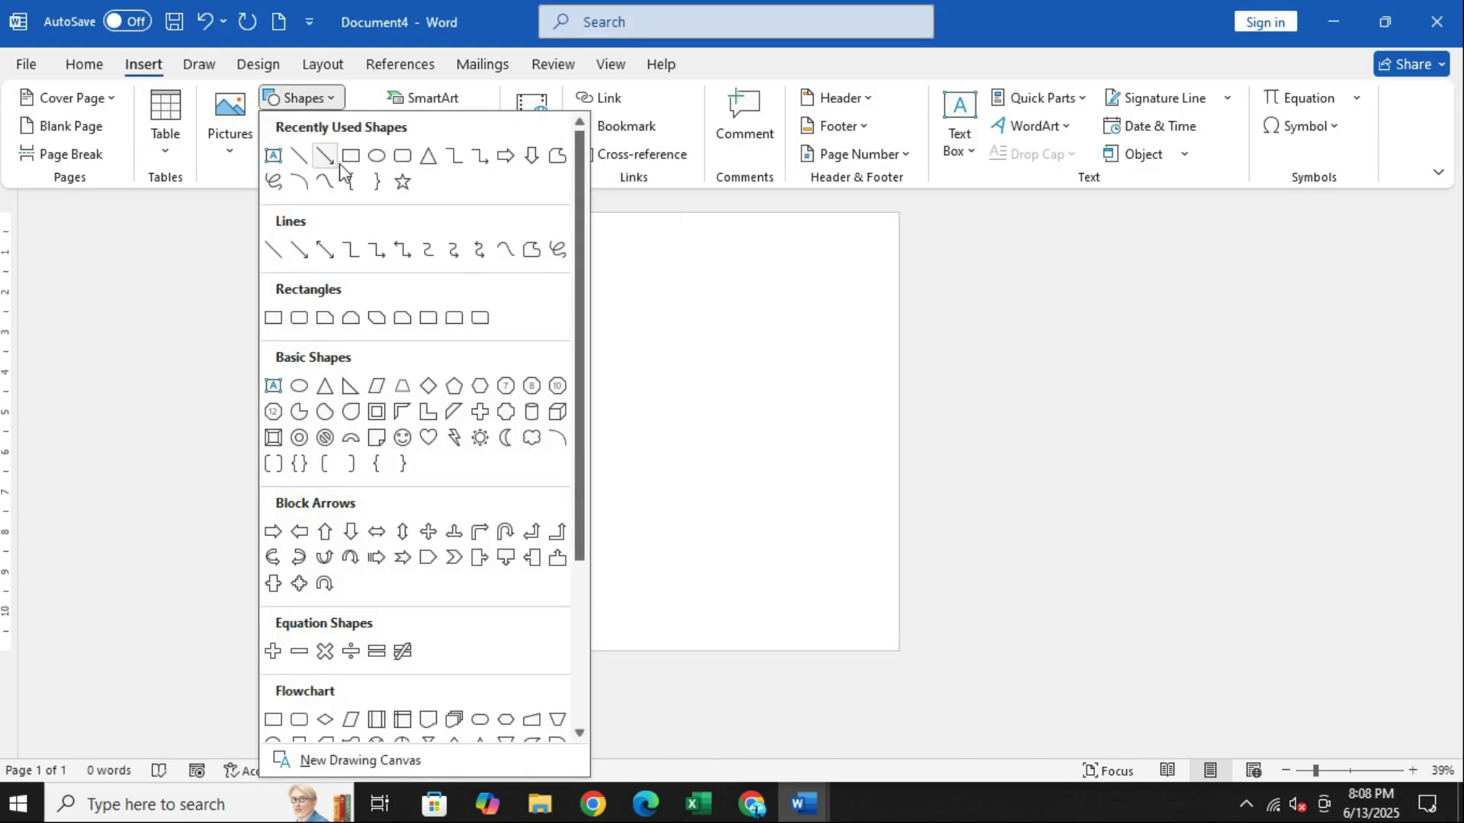
click(338, 162)
drag(658, 283, 754, 610)
drag(709, 248, 907, 281)
drag(748, 445, 775, 482)
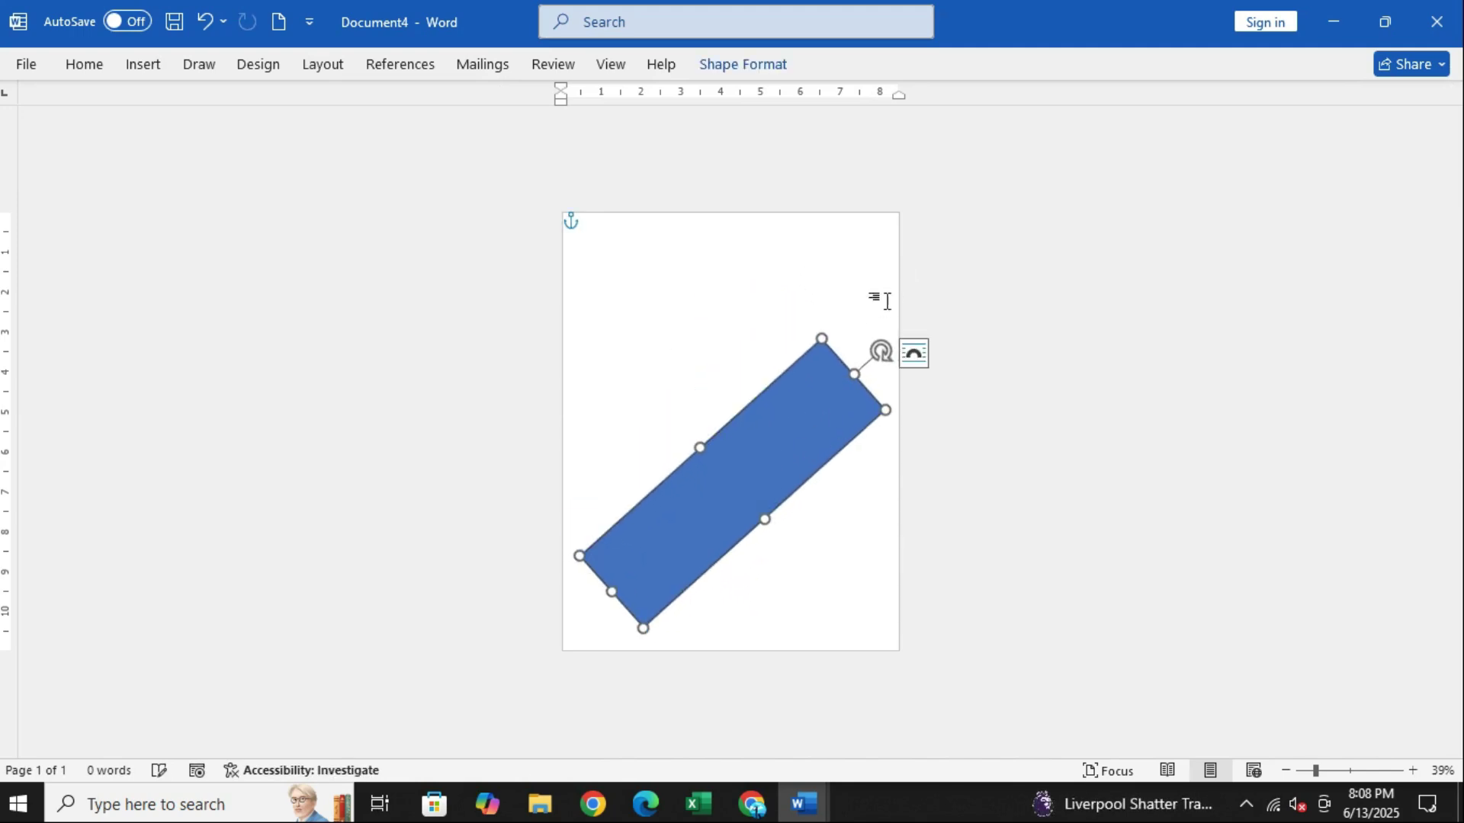
- Adjust the blue rectangle's tilt to about 45 degrees and stretch it into a wide band crossing the lower part of the page
drag(885, 355, 912, 323)
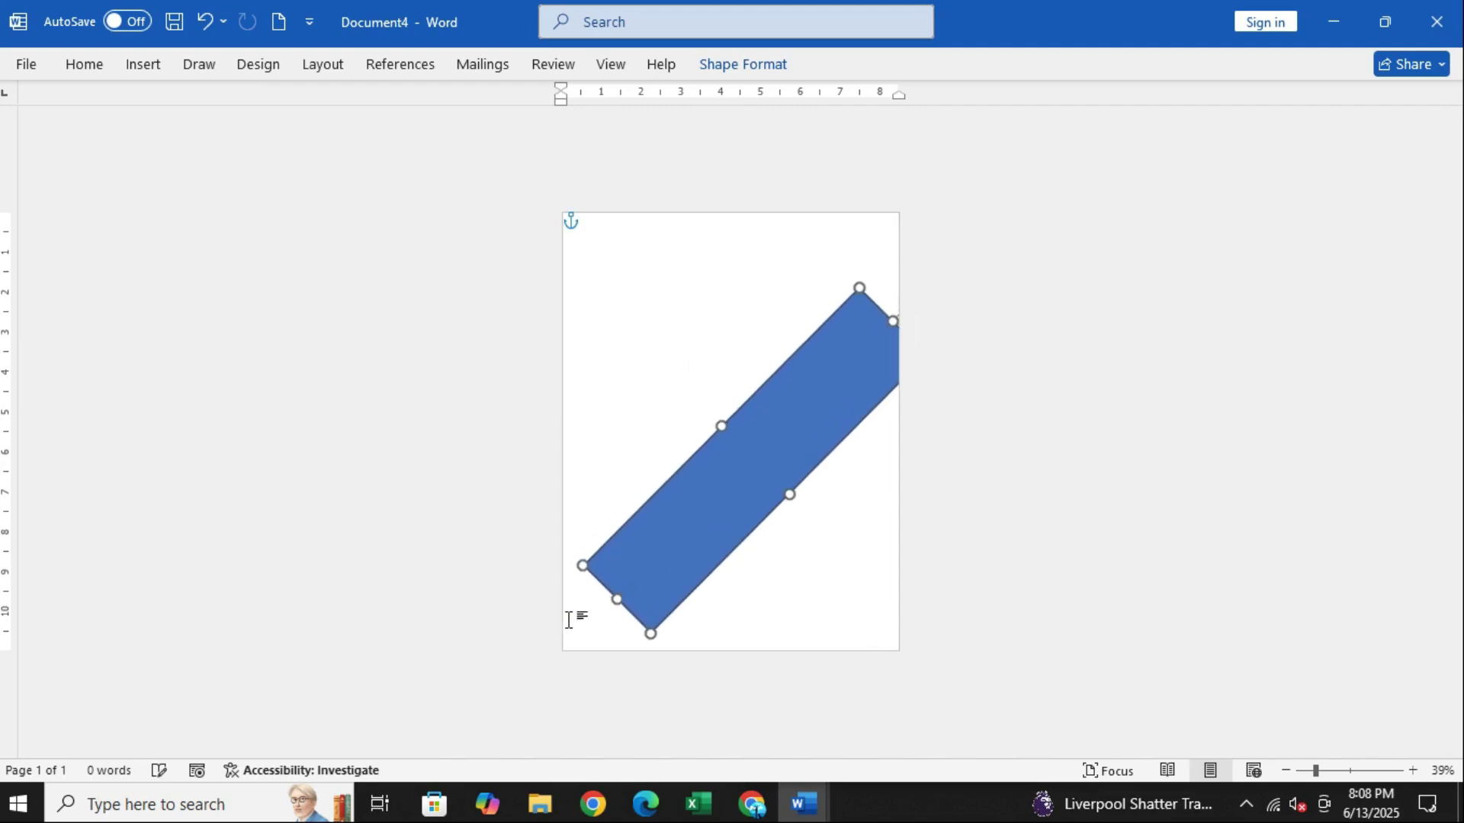
drag(616, 596, 604, 619)
drag(766, 517, 634, 539)
drag(871, 357, 918, 313)
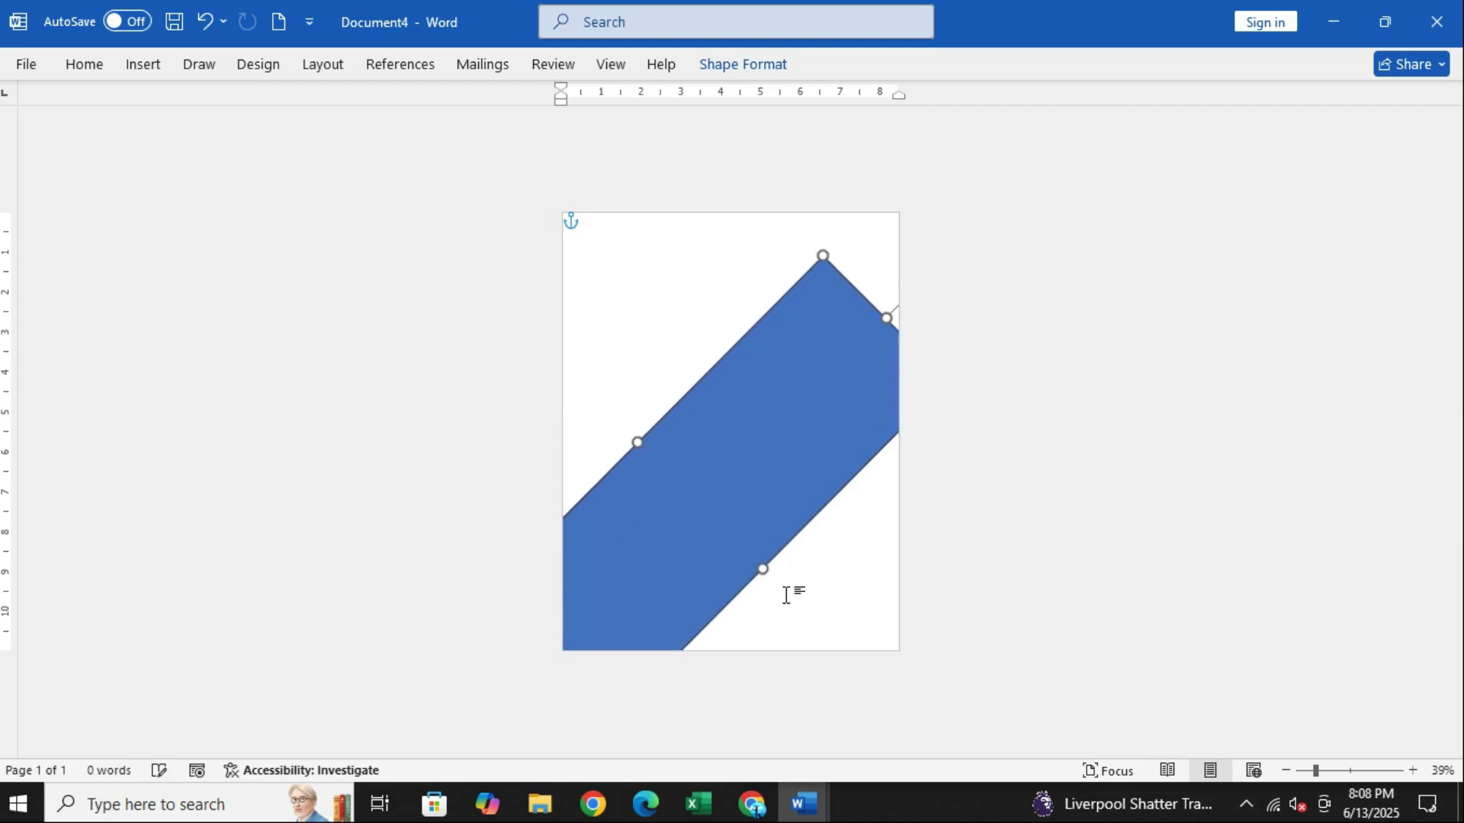
drag(760, 570, 830, 607)
drag(670, 550, 749, 575)
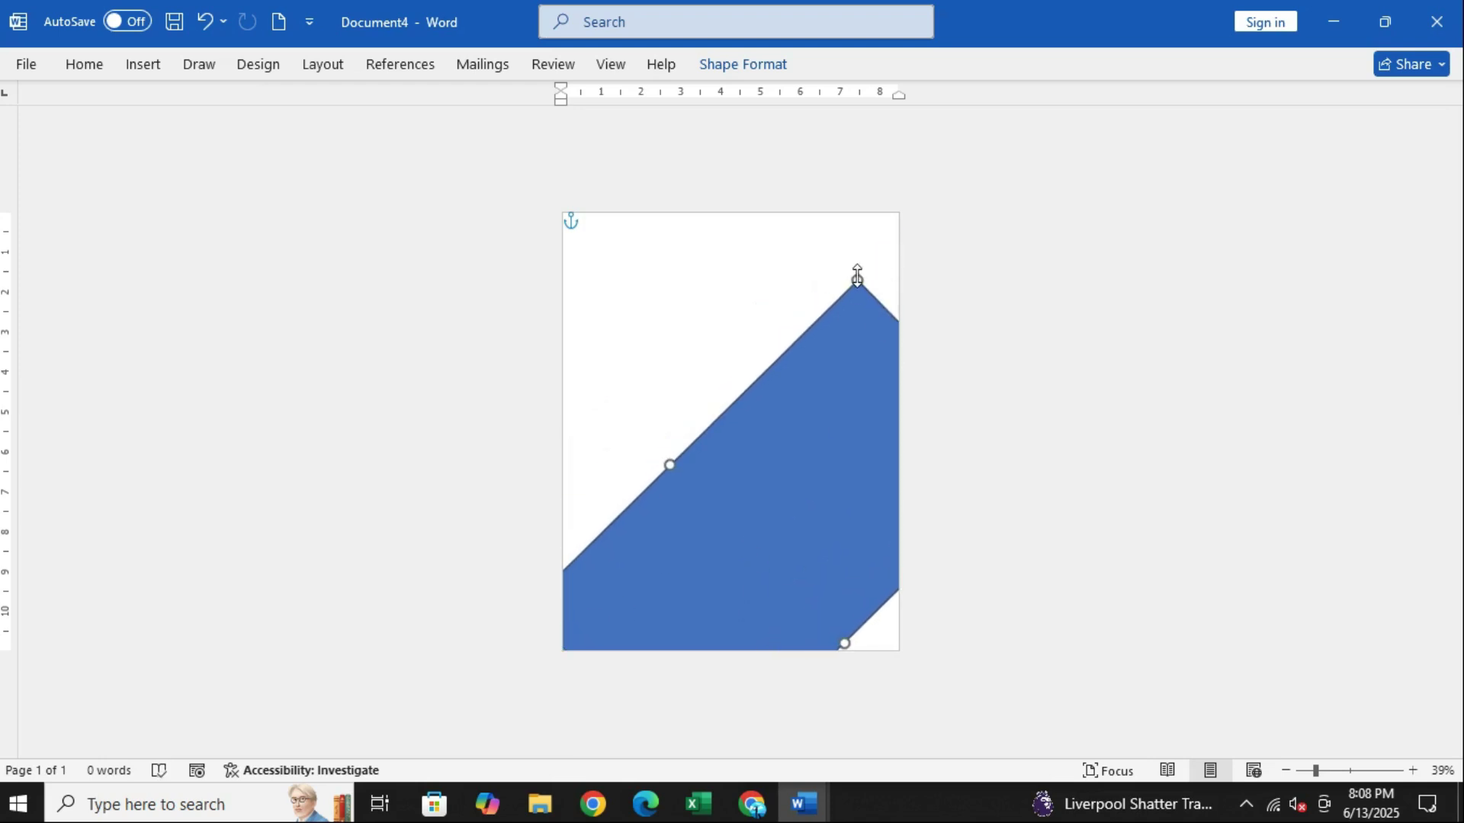
- Extend the diagonal band's upper end past the page's right edge and undo the stray adjustments made after it
drag(857, 276, 921, 251)
click(918, 236)
click(846, 446)
drag(844, 443, 840, 430)
key(ctrl+z)
key(ctrl+z)
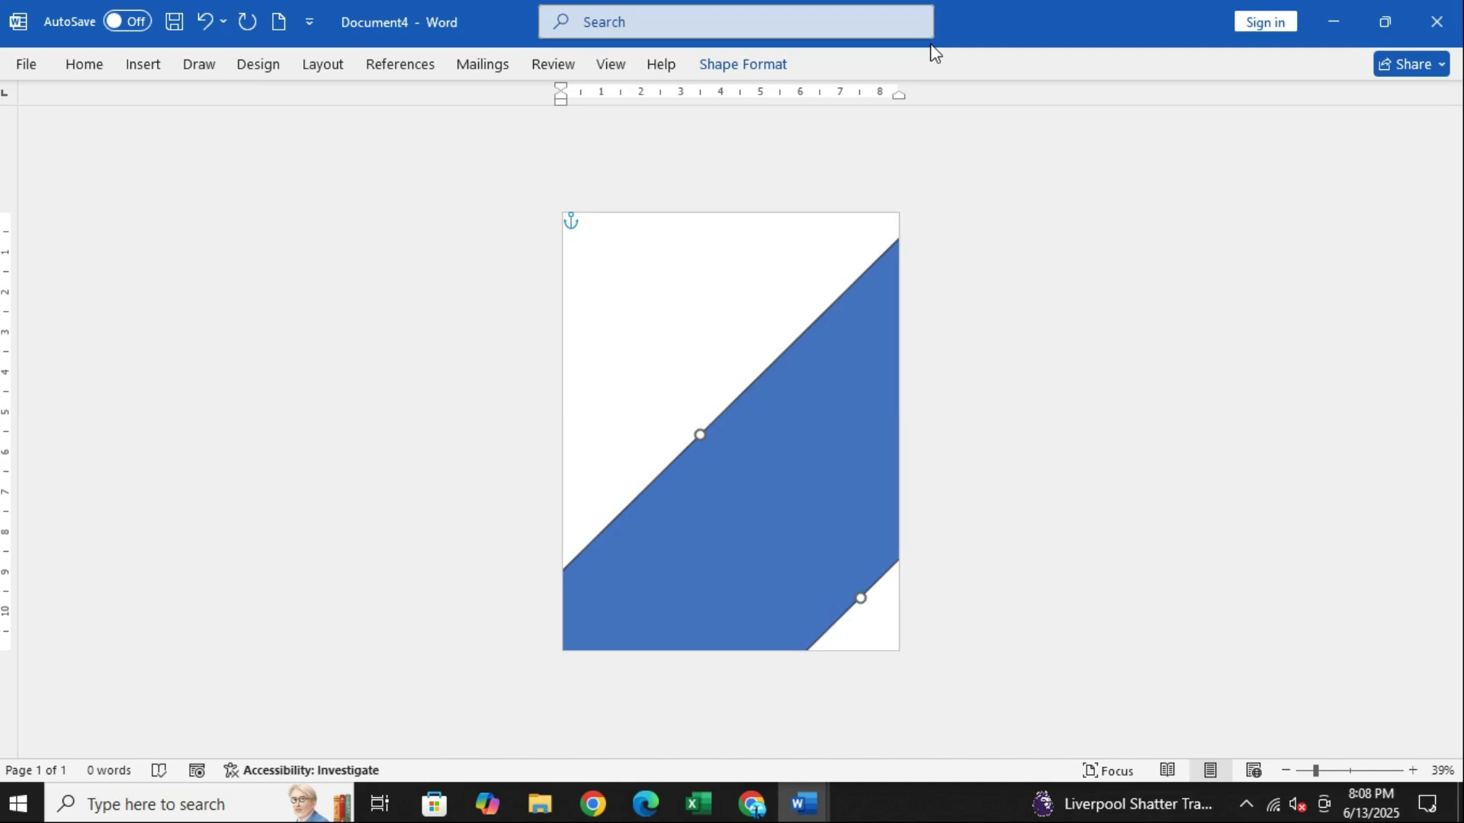
- Fill the diagonal band with a custom olive-yellow colour
right_click(863, 380)
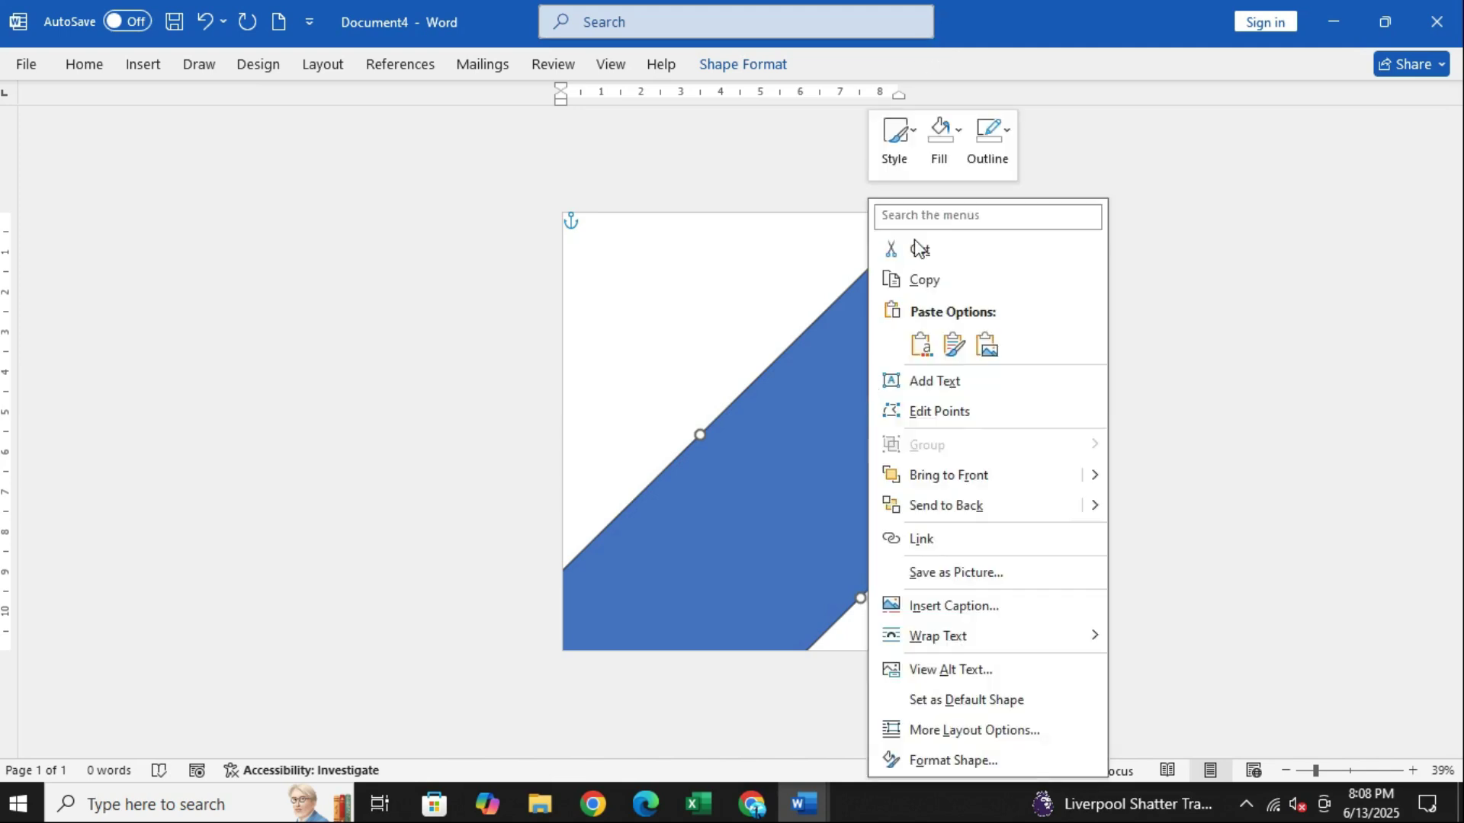
click(954, 124)
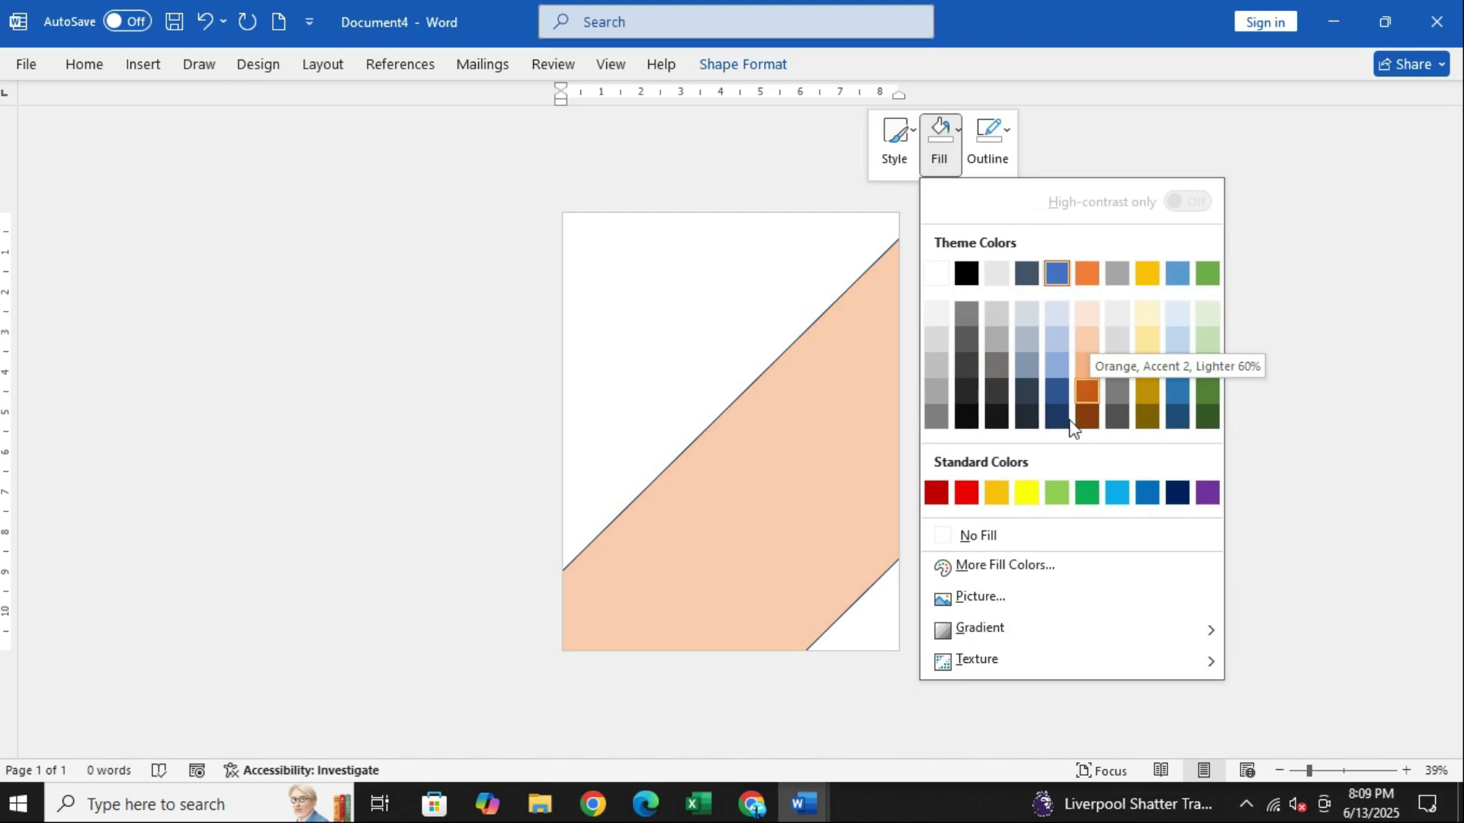
click(978, 565)
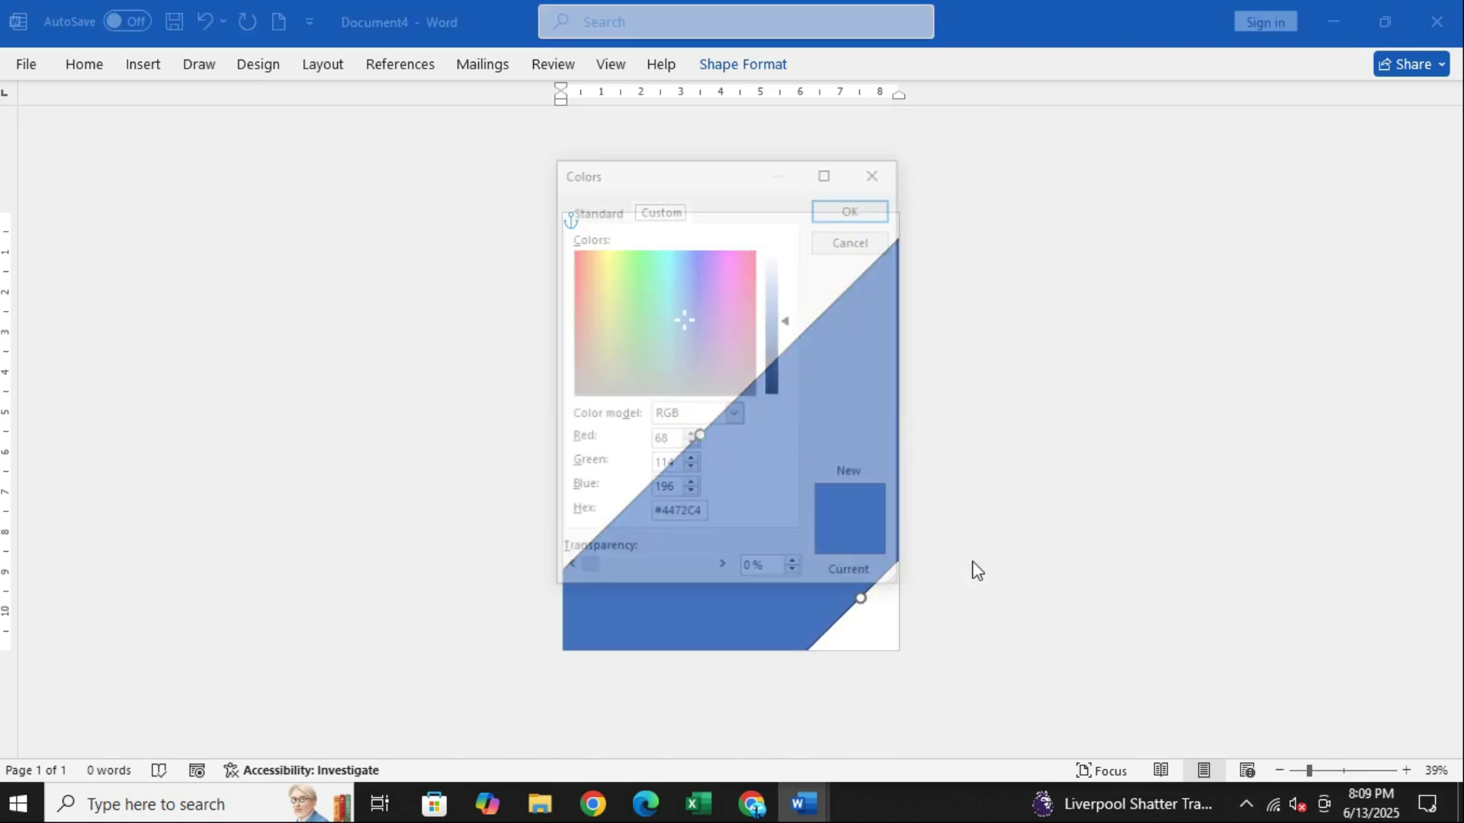
click(603, 208)
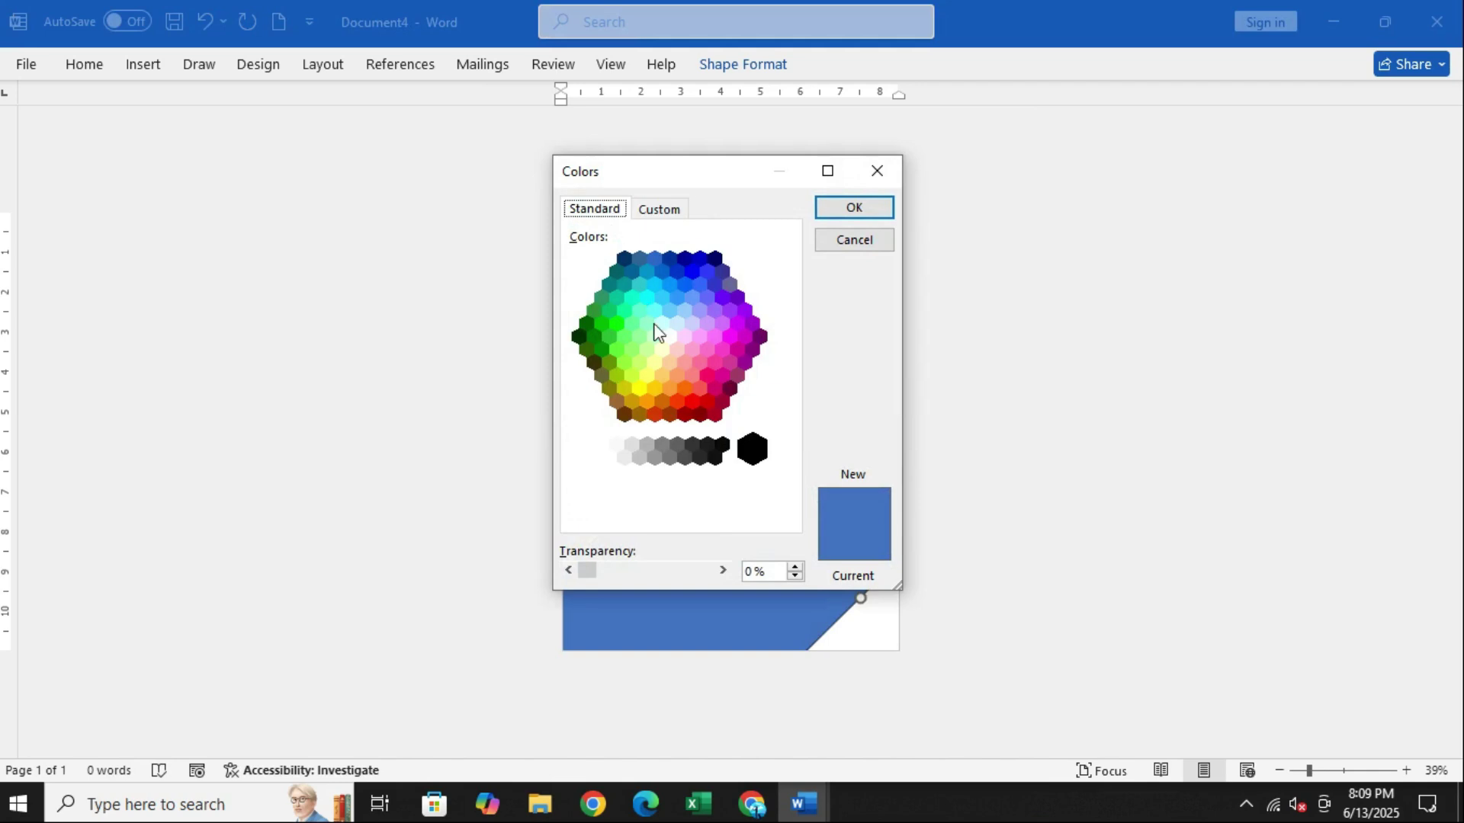
click(671, 212)
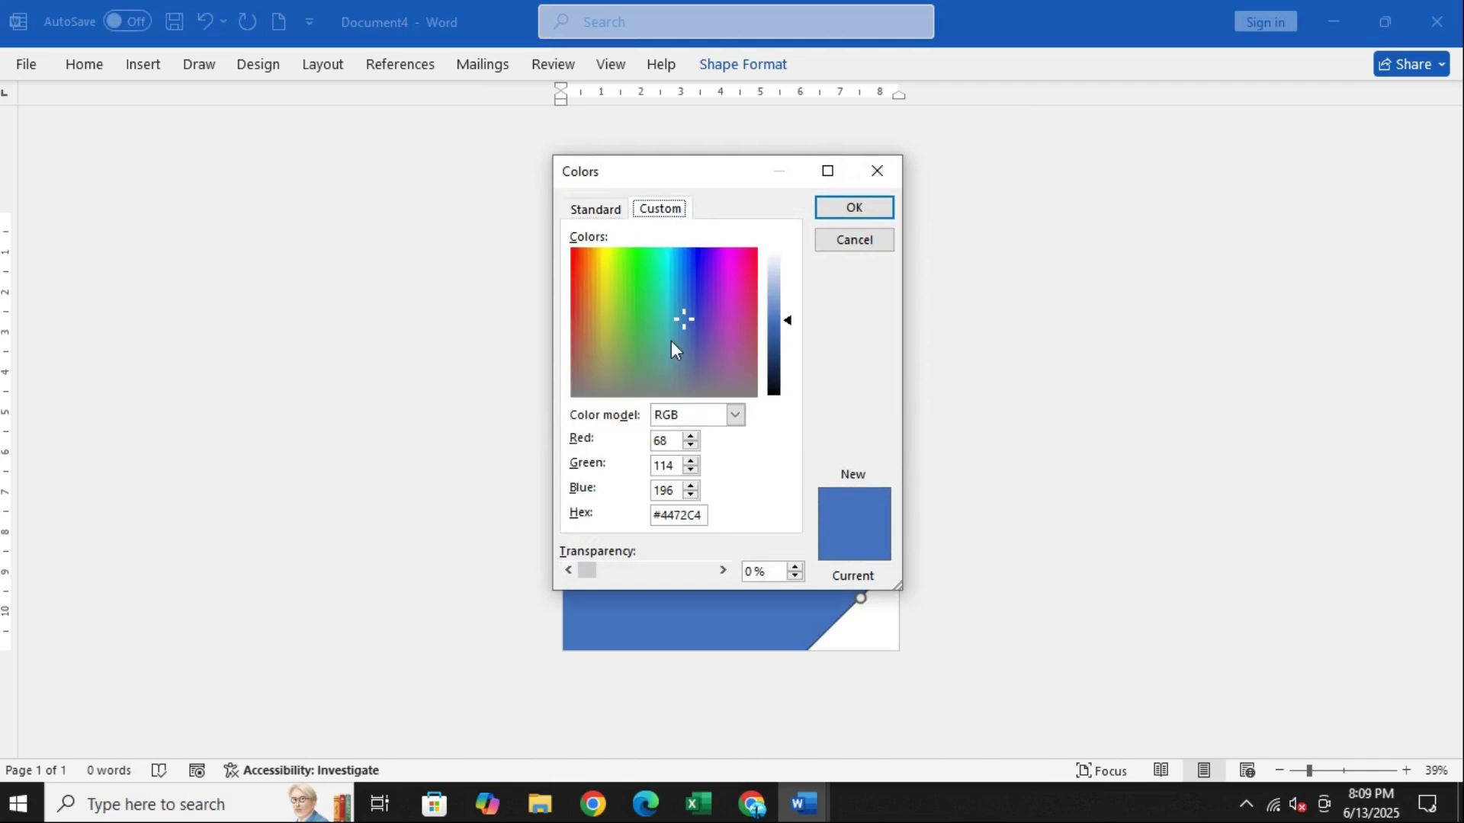
double_click(601, 325)
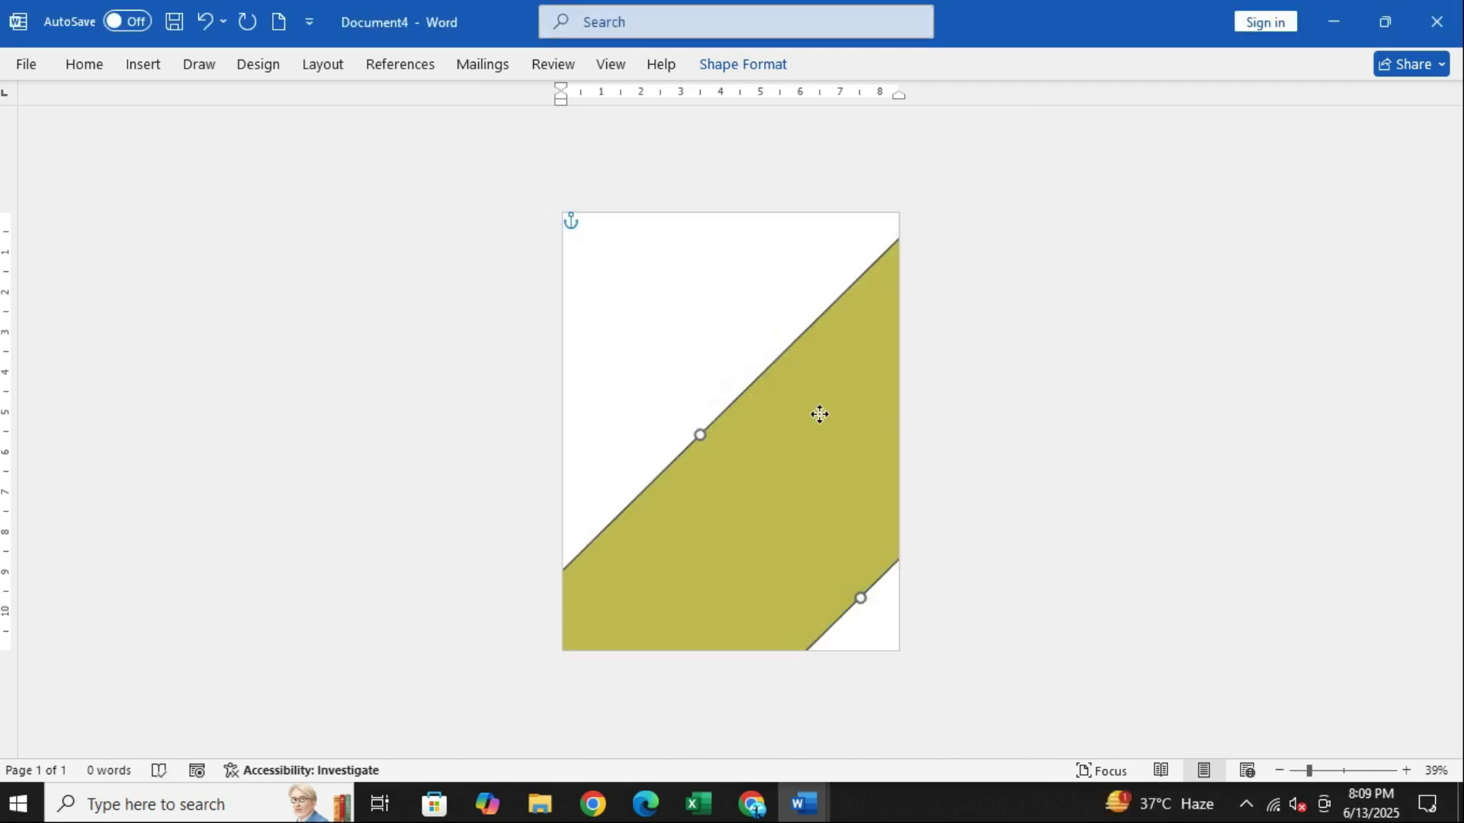
- Fill the diagonal band with the lightest blue theme tint and remove its outline
right_click(820, 414)
click(899, 140)
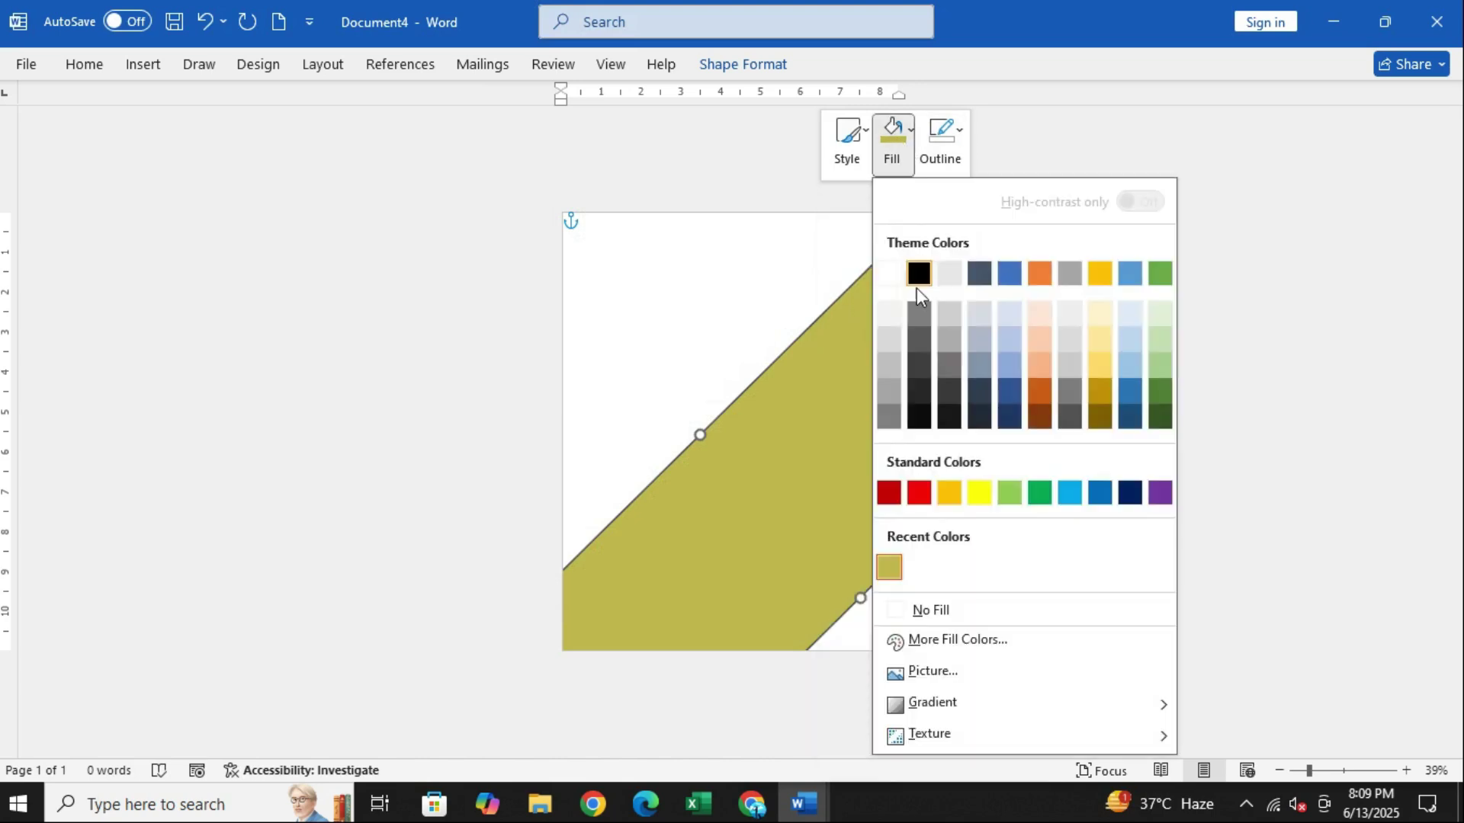
click(1010, 314)
click(933, 170)
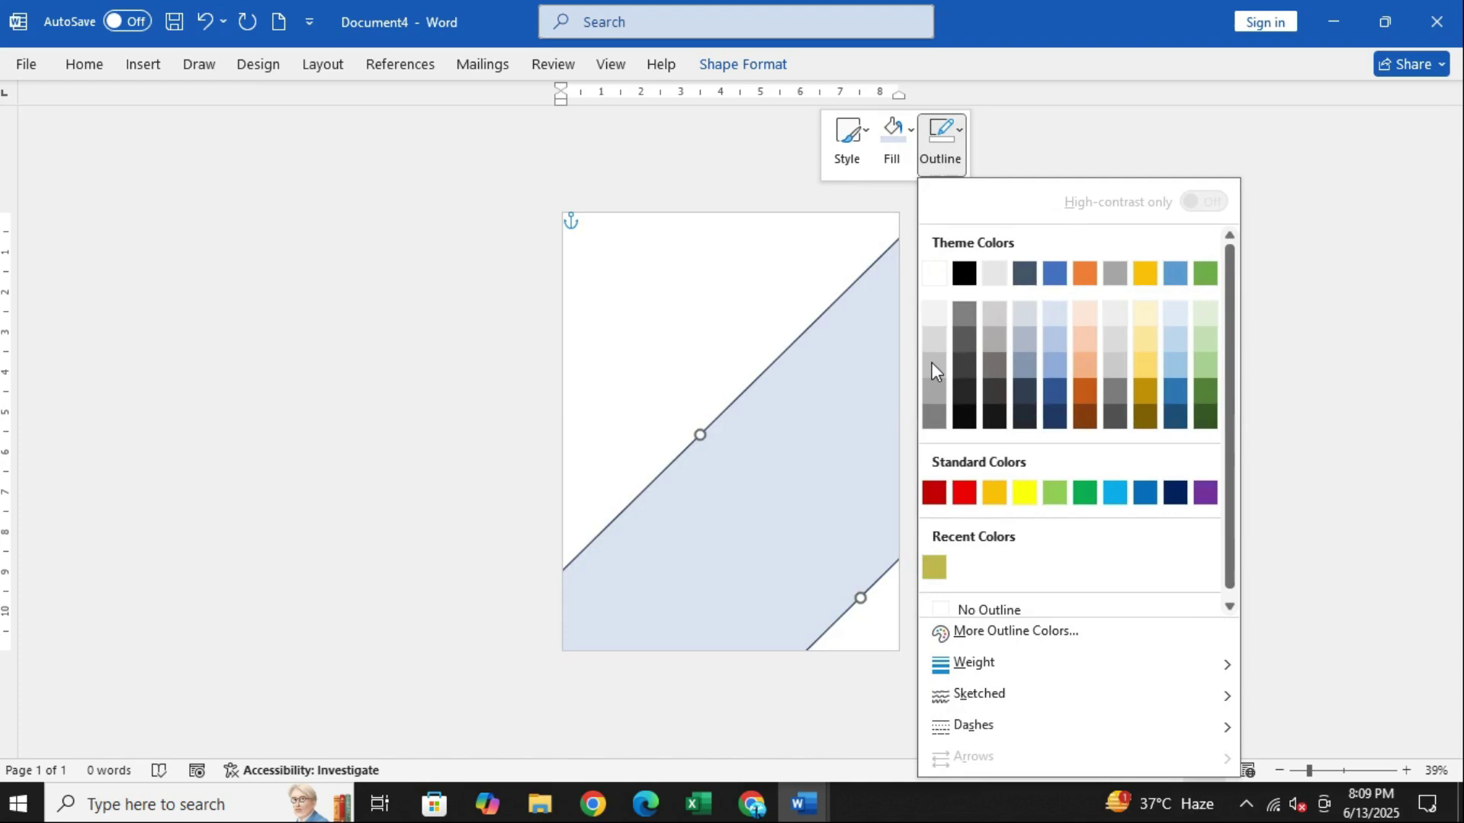
click(964, 609)
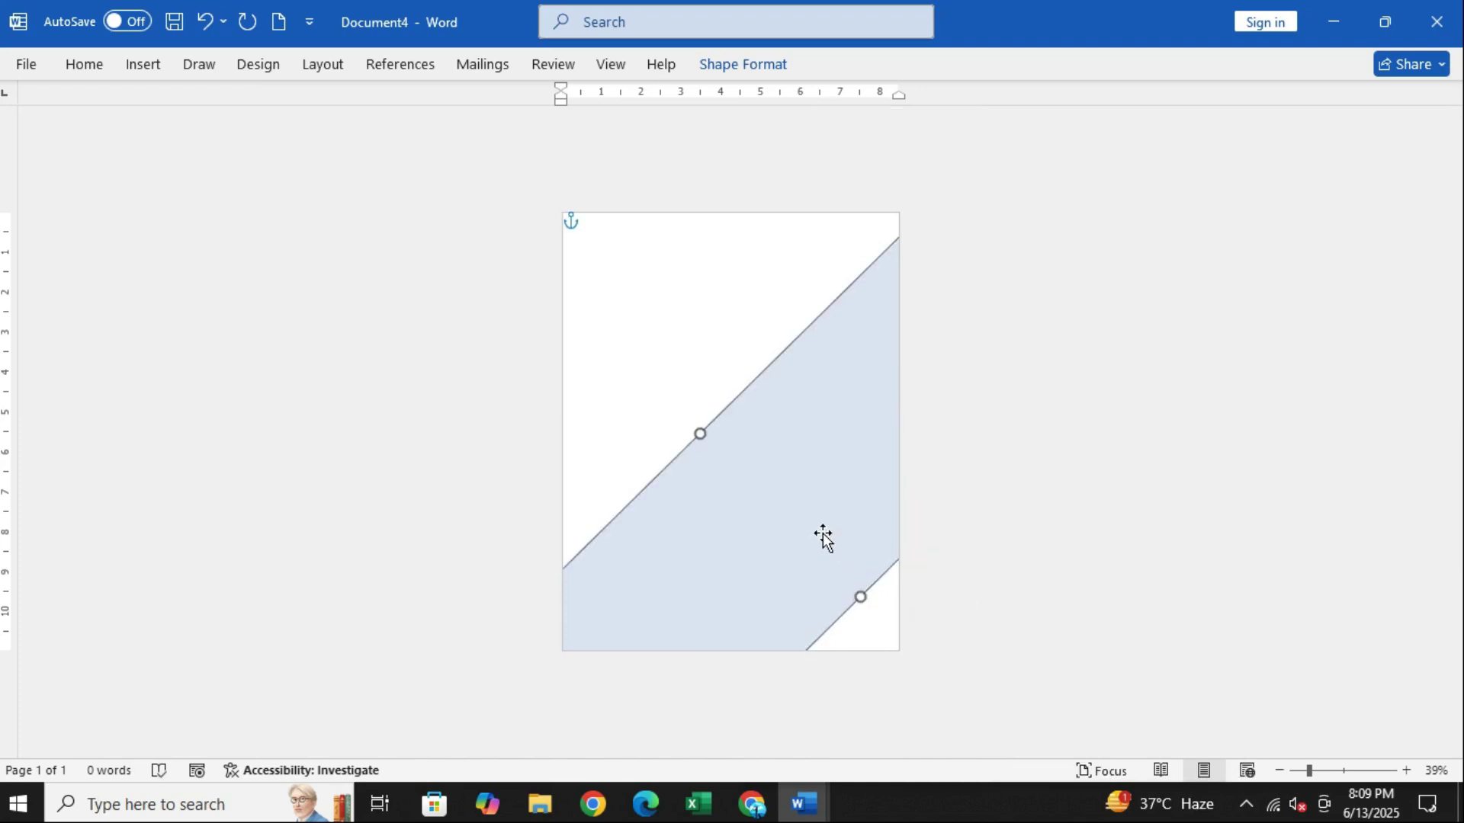
click(700, 276)
- Insert a small rectangle shape and move it over the upper-right end of the light blue band
click(336, 64)
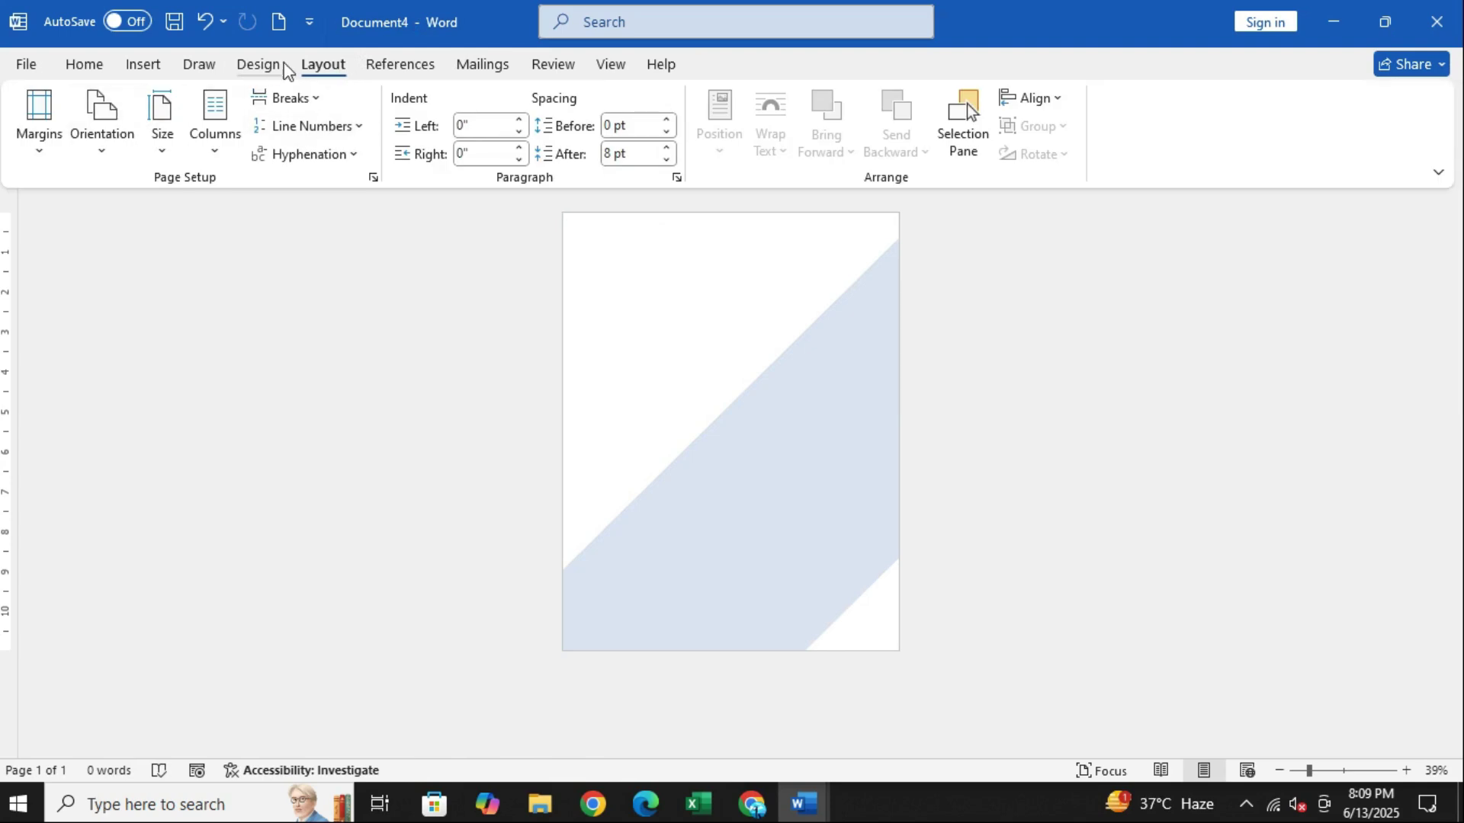
click(143, 64)
click(299, 97)
click(351, 155)
mouse_move(618, 257)
mouse_down()
mouse_move(646, 316)
mouse_move(717, 349)
mouse_up()
drag(670, 297, 845, 329)
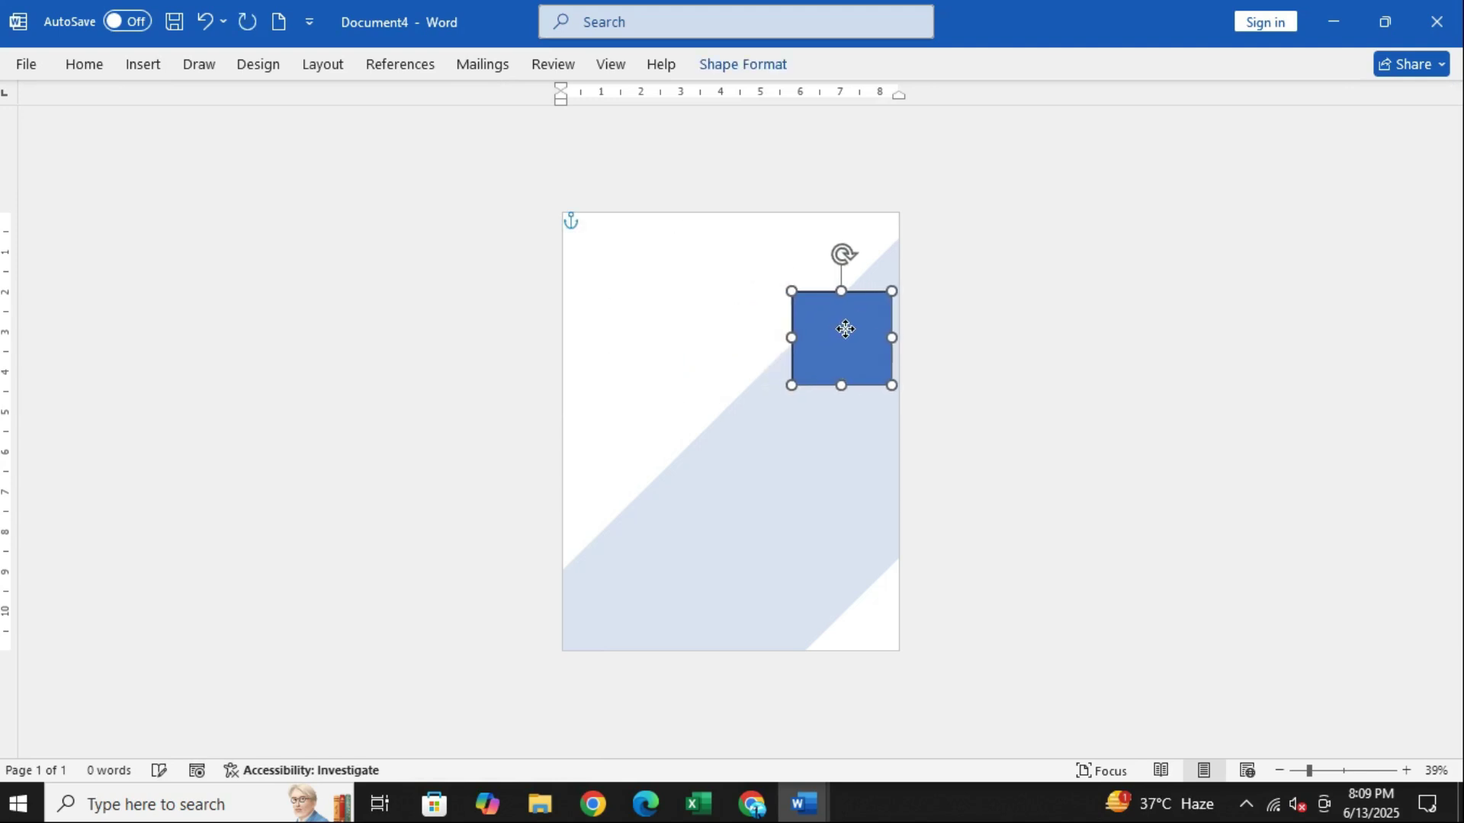
- Rotate the small rectangle to match the band's angle, reshape it into a strip and align it with the band's upper edge
drag(841, 253, 776, 288)
drag(874, 371, 893, 260)
drag(848, 329, 820, 356)
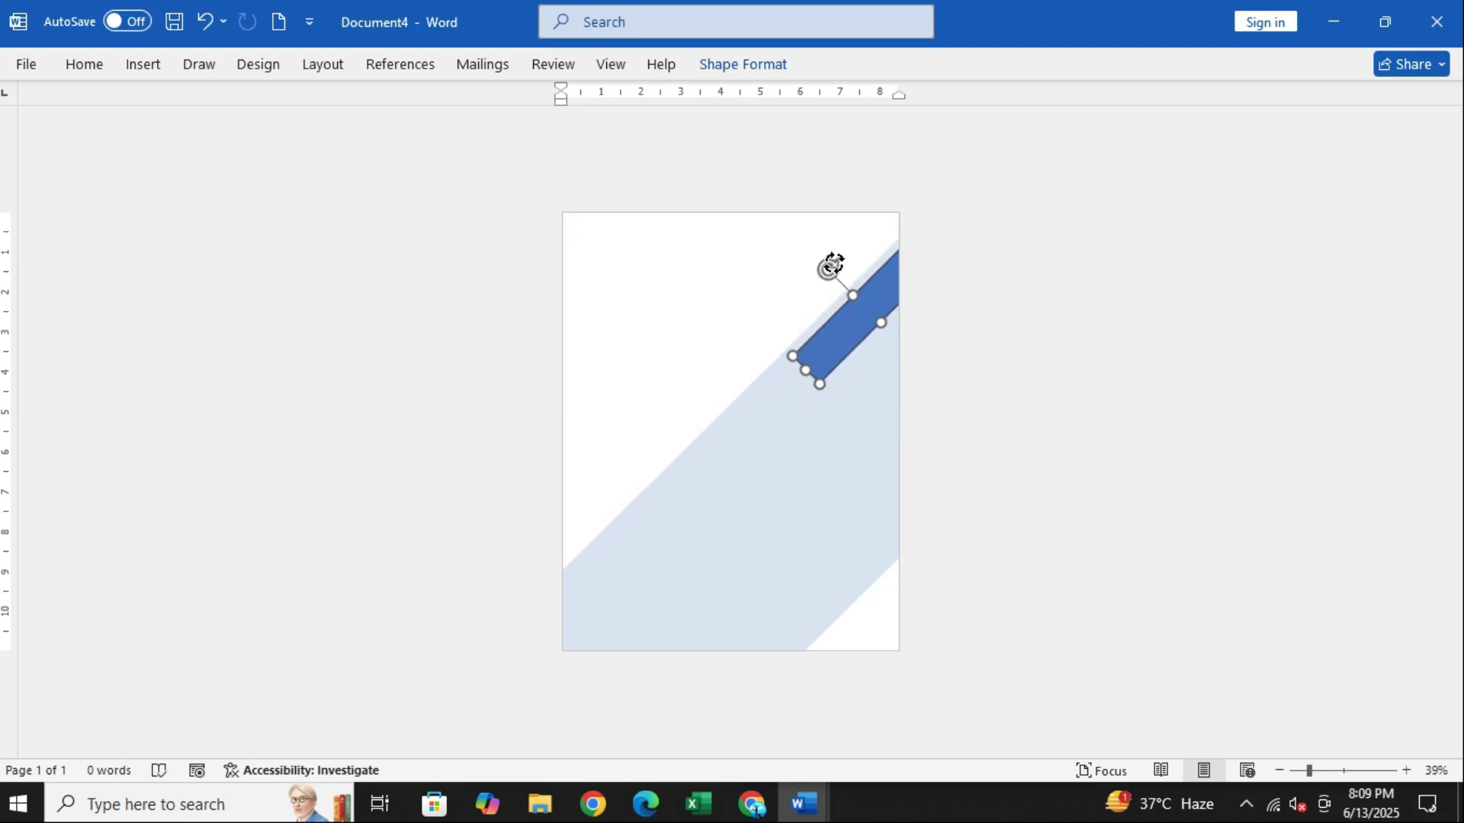
key(ctrl+z)
key(Up)
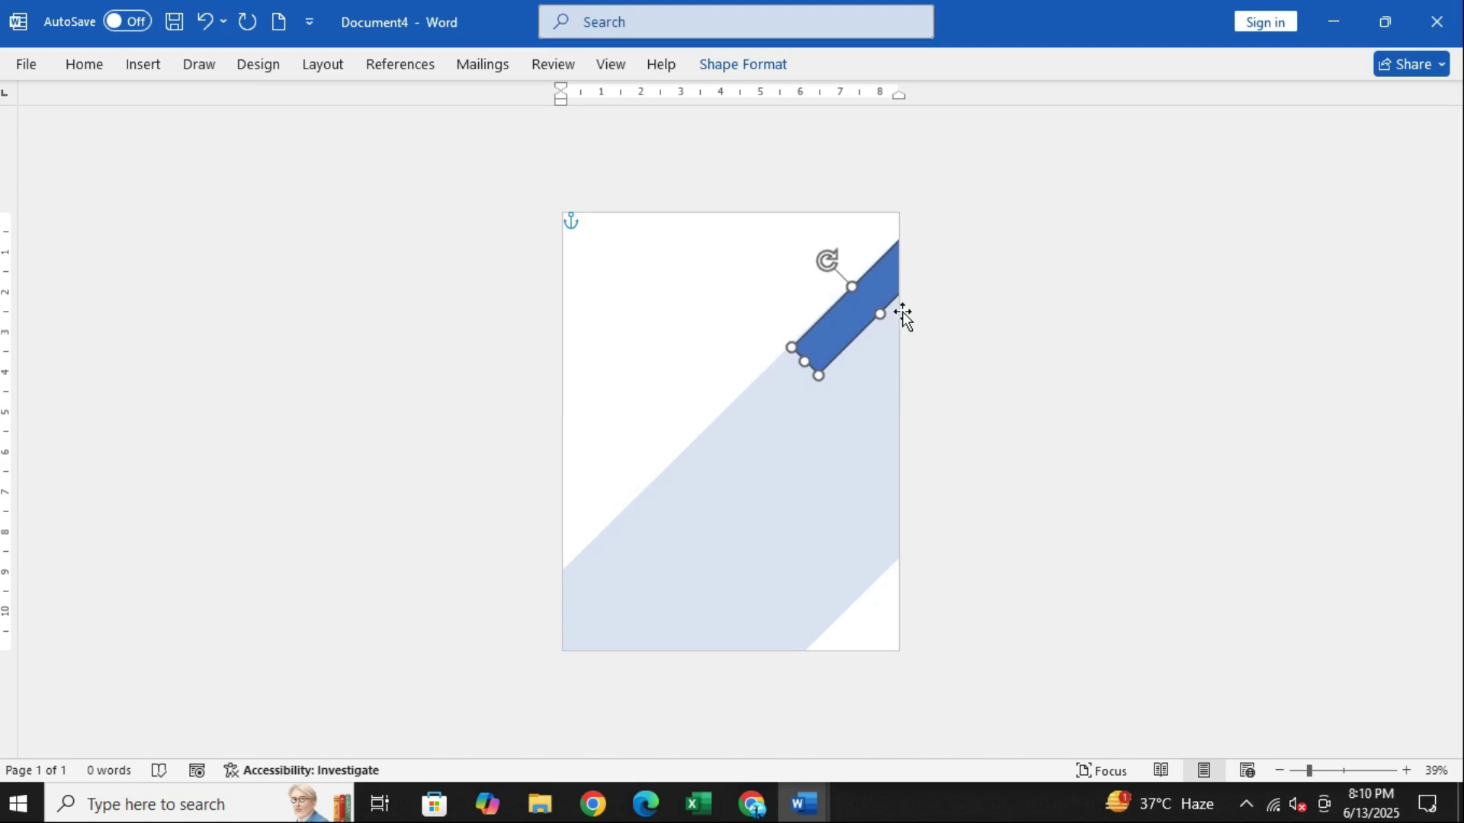
- Make the blue strip narrower and nudge it up and right along the band's upper edge toward the page's corner
drag(882, 315, 867, 306)
key(Right)
key(Up)
key(Right)
key(Up)
key(Right)
key(Up)
key(Right)
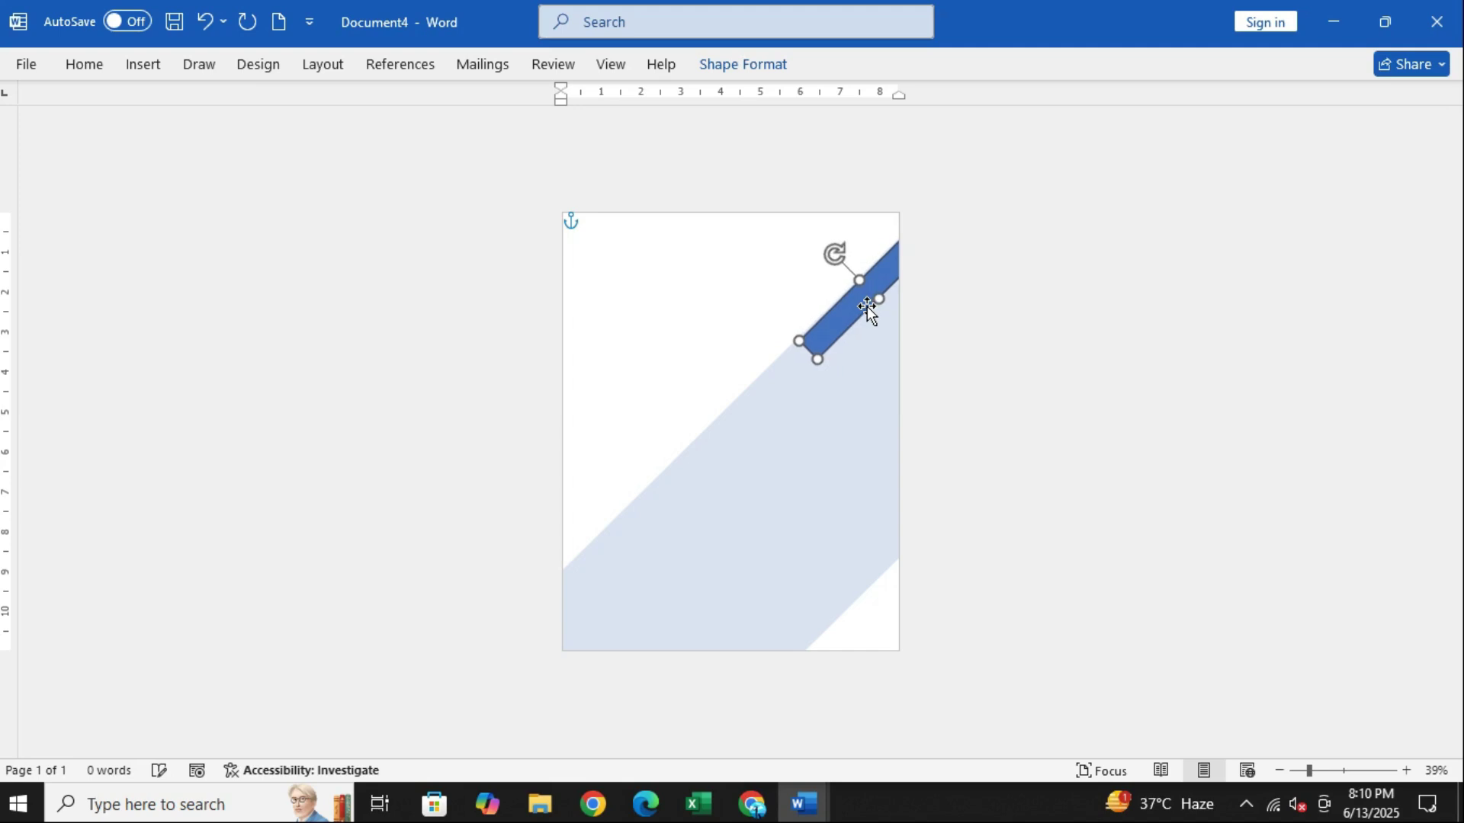
key(Right)
key(Up)
key(Right)
key(Up)
key(Right)
key(Up)
key(Right)
key(Up)
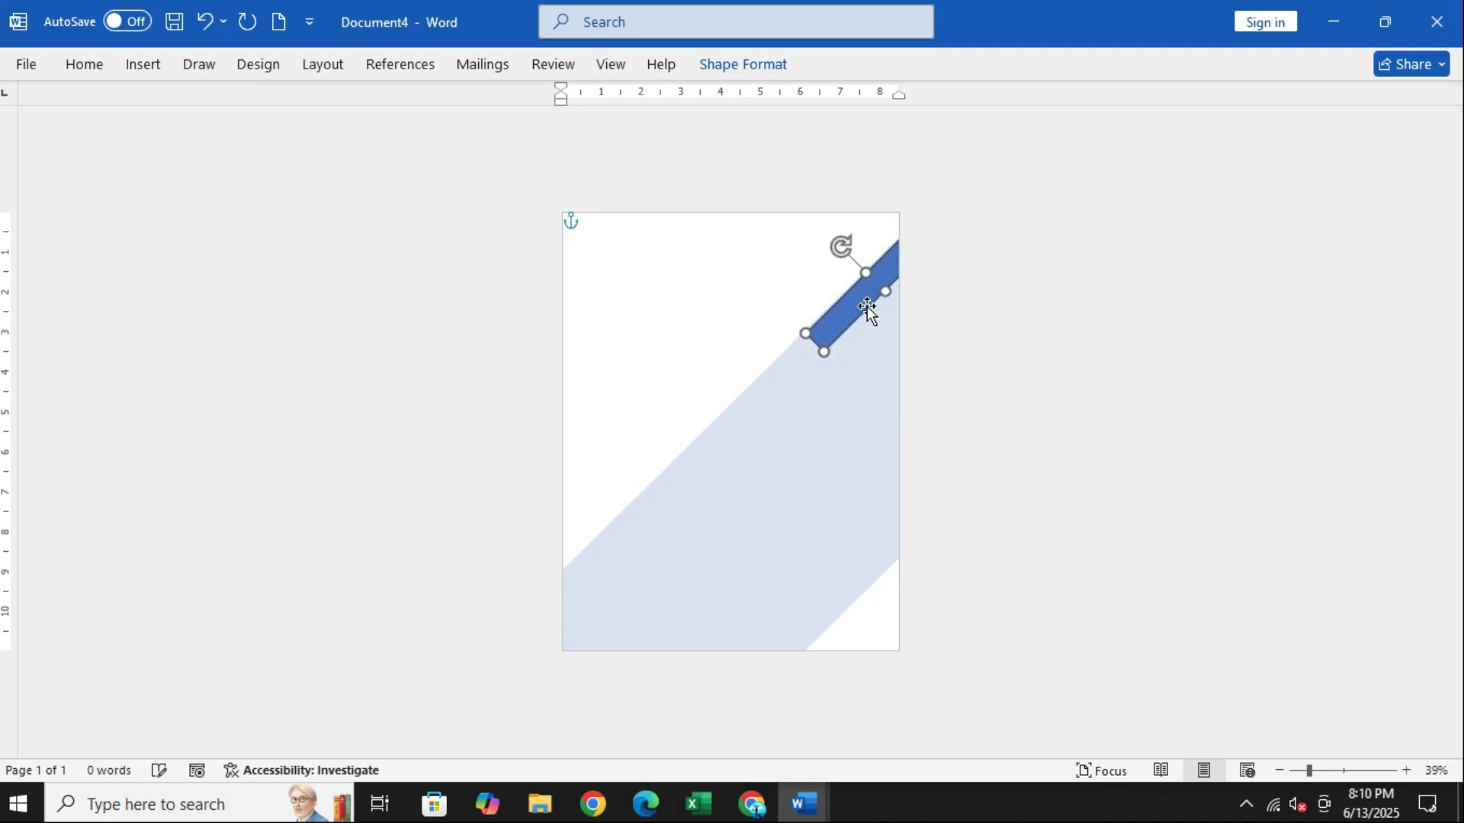
key(Up)
key(Up)
key(Right)
key(Up)
key(Up)
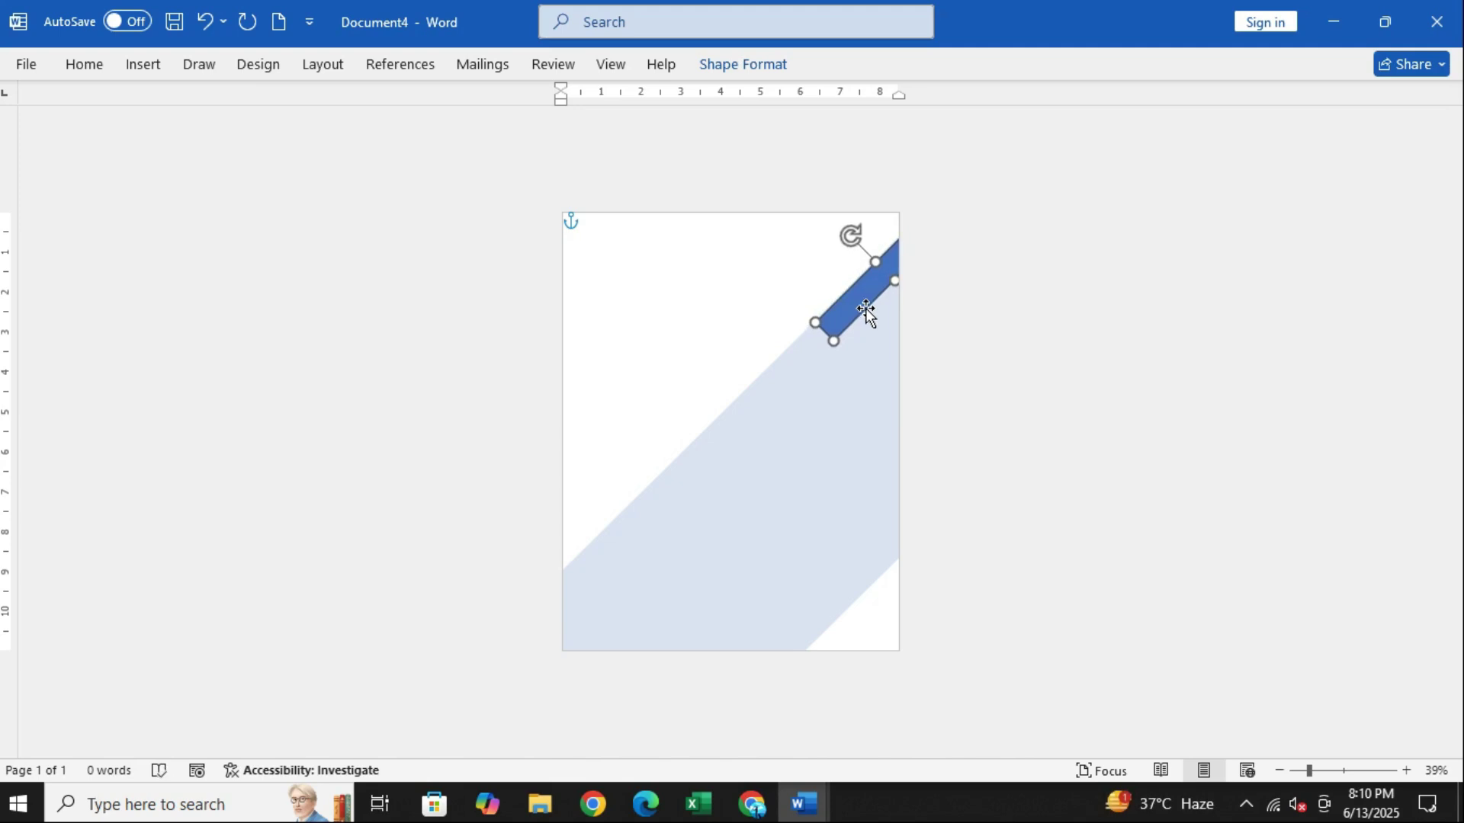
- Duplicate the narrow blue strip just below the original and widen the copy into a larger block reaching past the page's right edge
text(d)
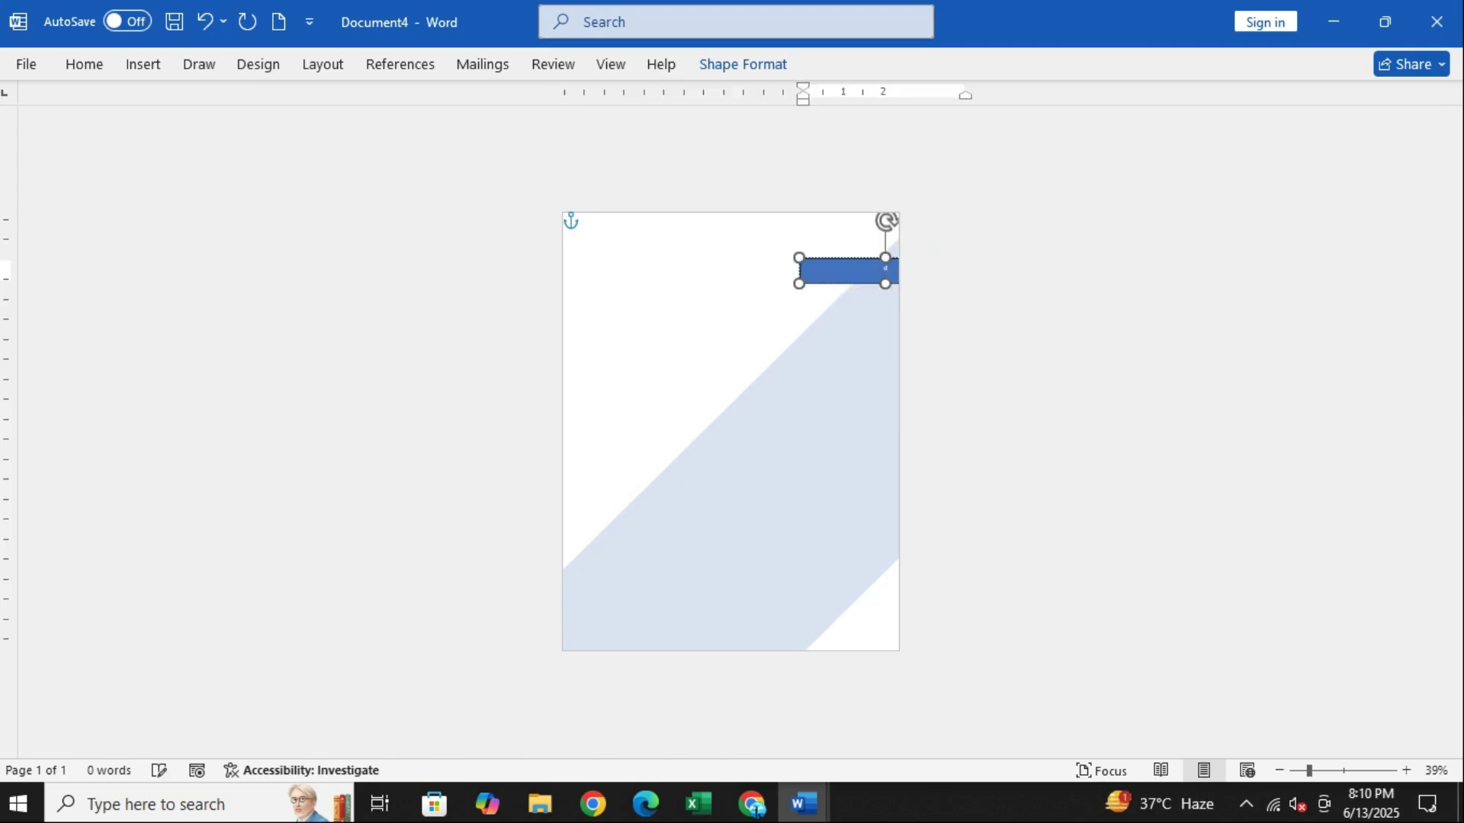
key(Escape)
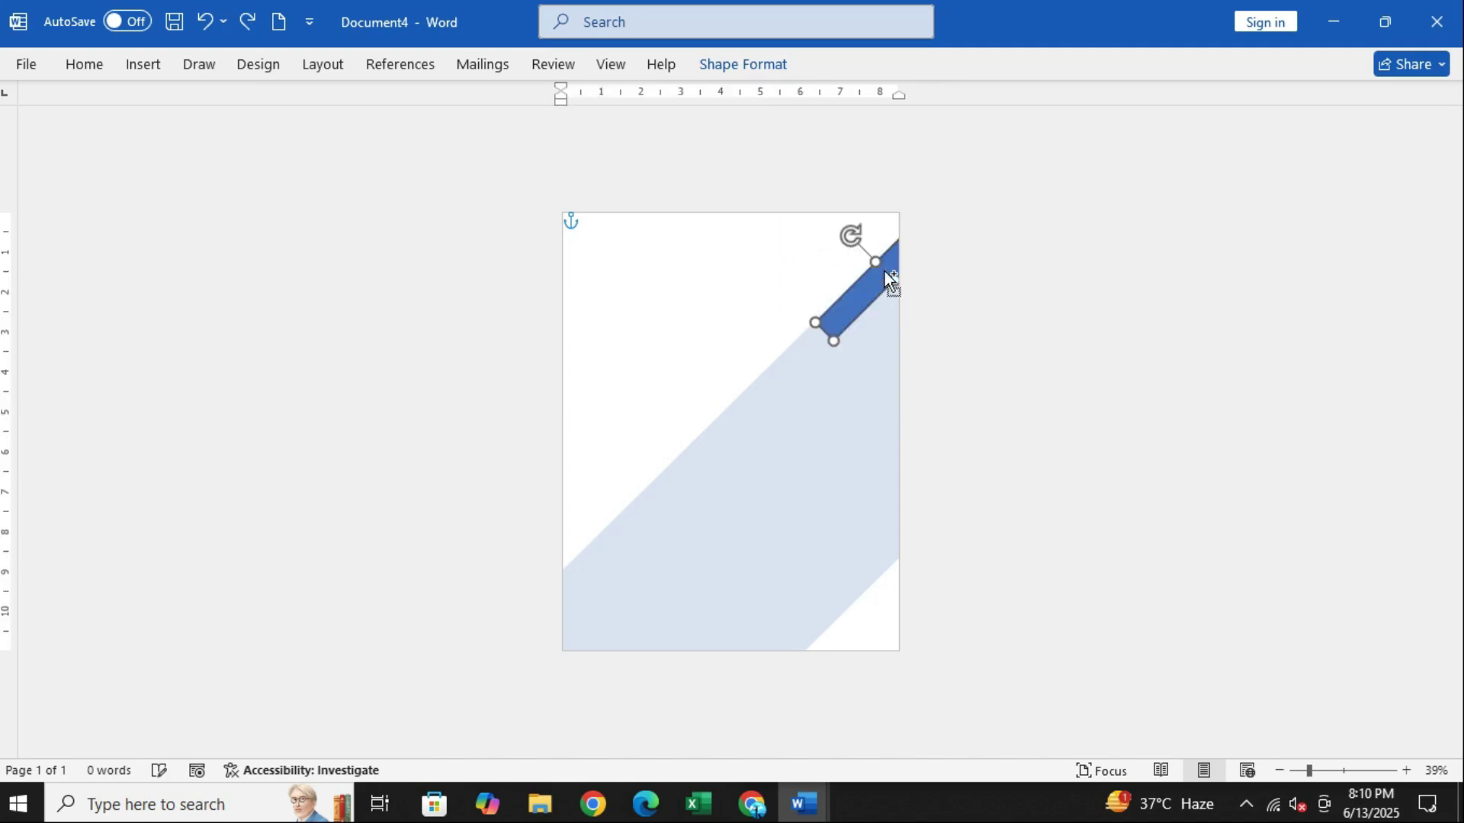
drag(884, 269, 905, 292)
drag(857, 360, 894, 397)
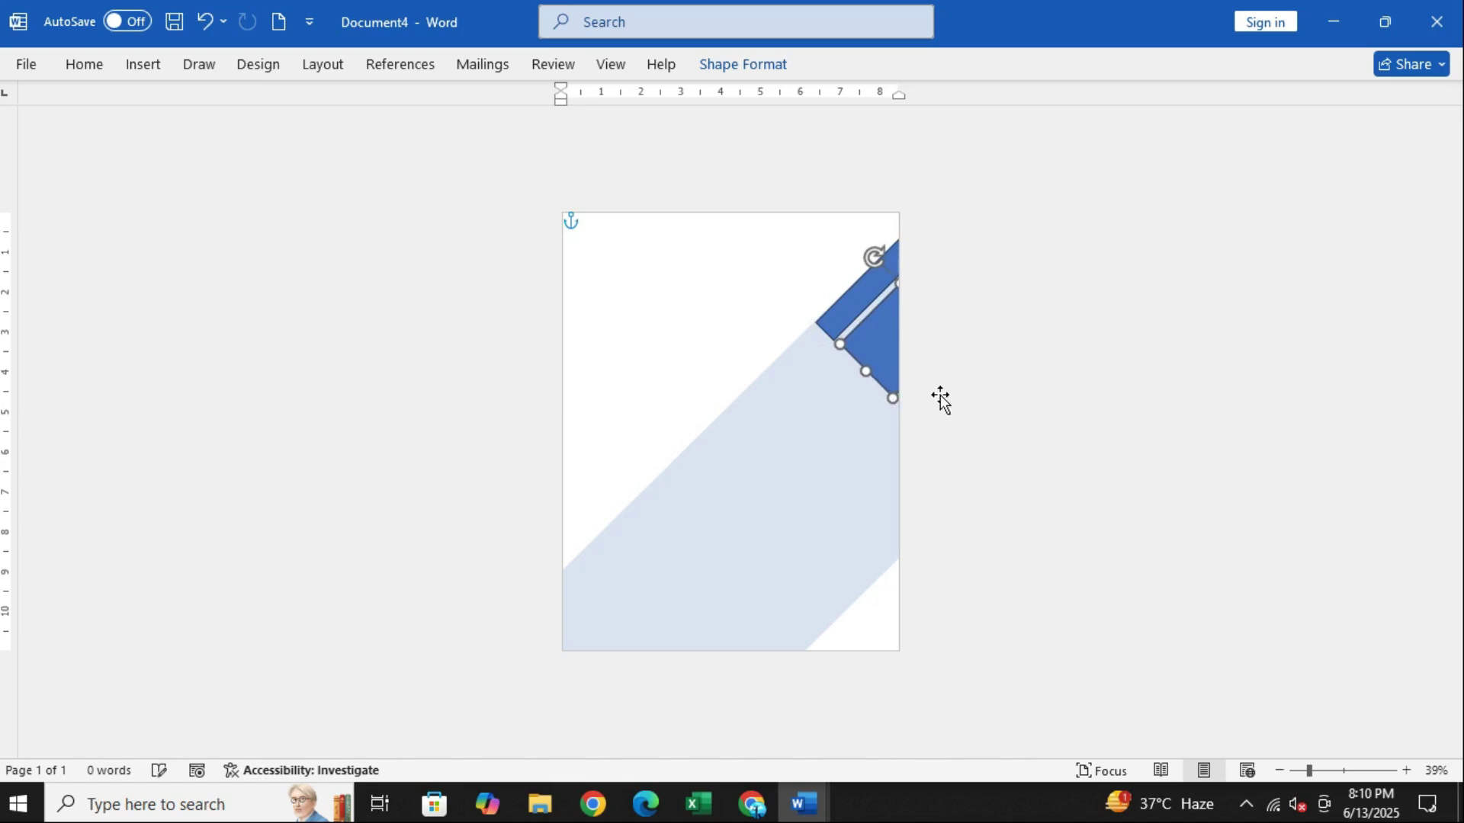
click(912, 389)
click(898, 398)
drag(895, 399, 905, 410)
- Reposition the larger blue block and nudge it upward so only a narrow gap separates it from the strip
click(942, 415)
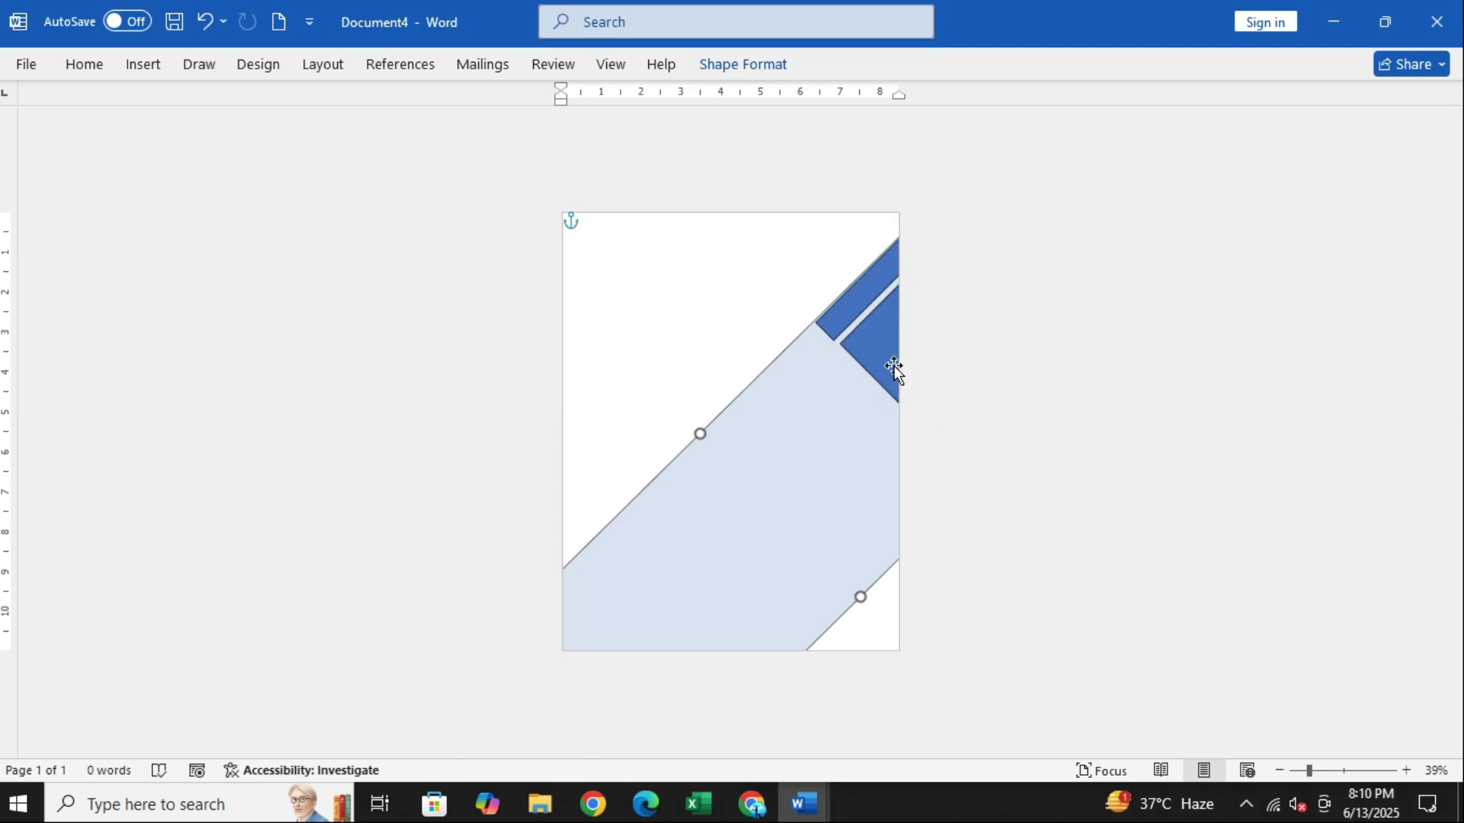
click(842, 318)
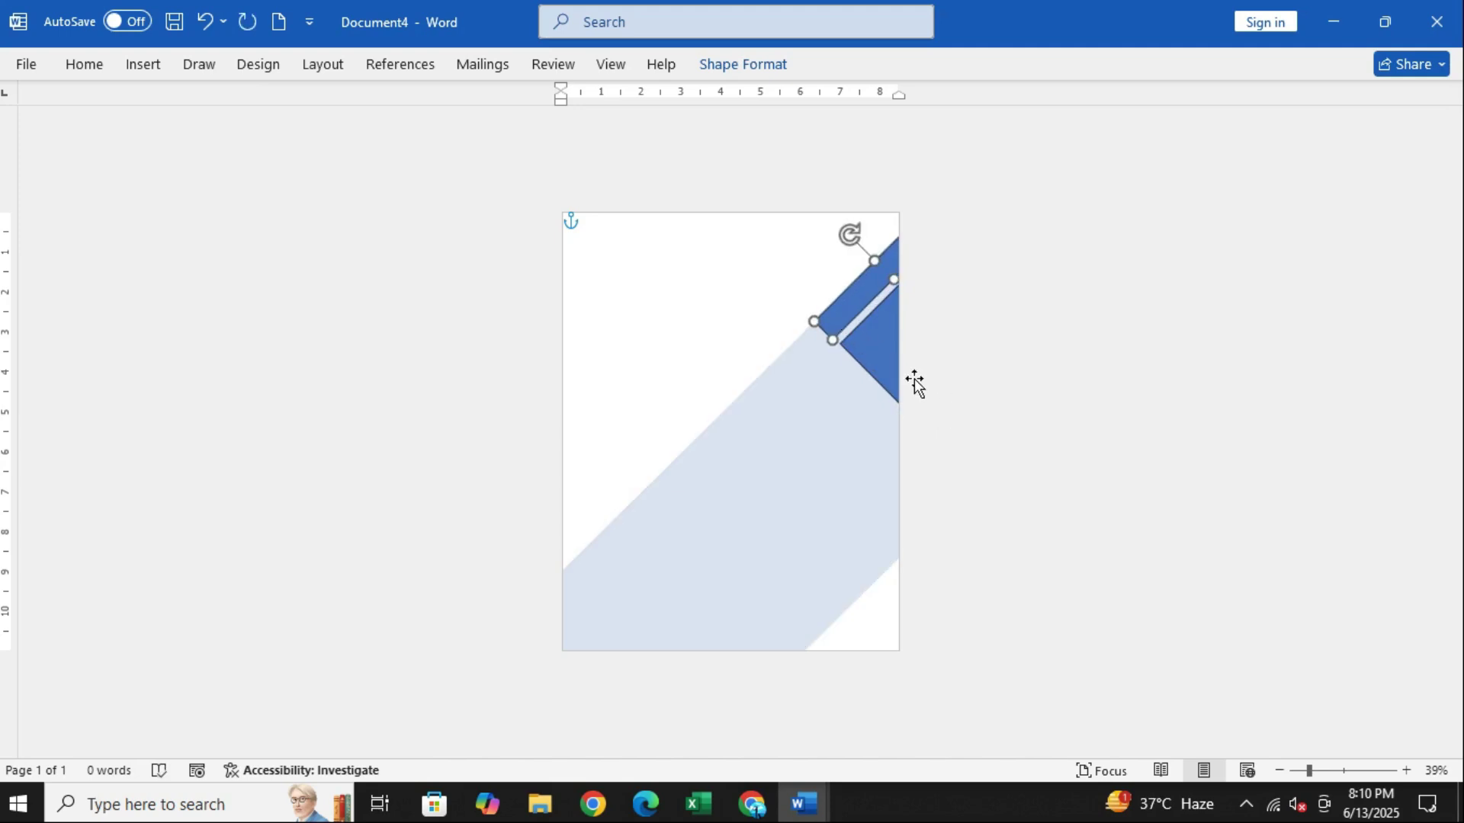
click(877, 336)
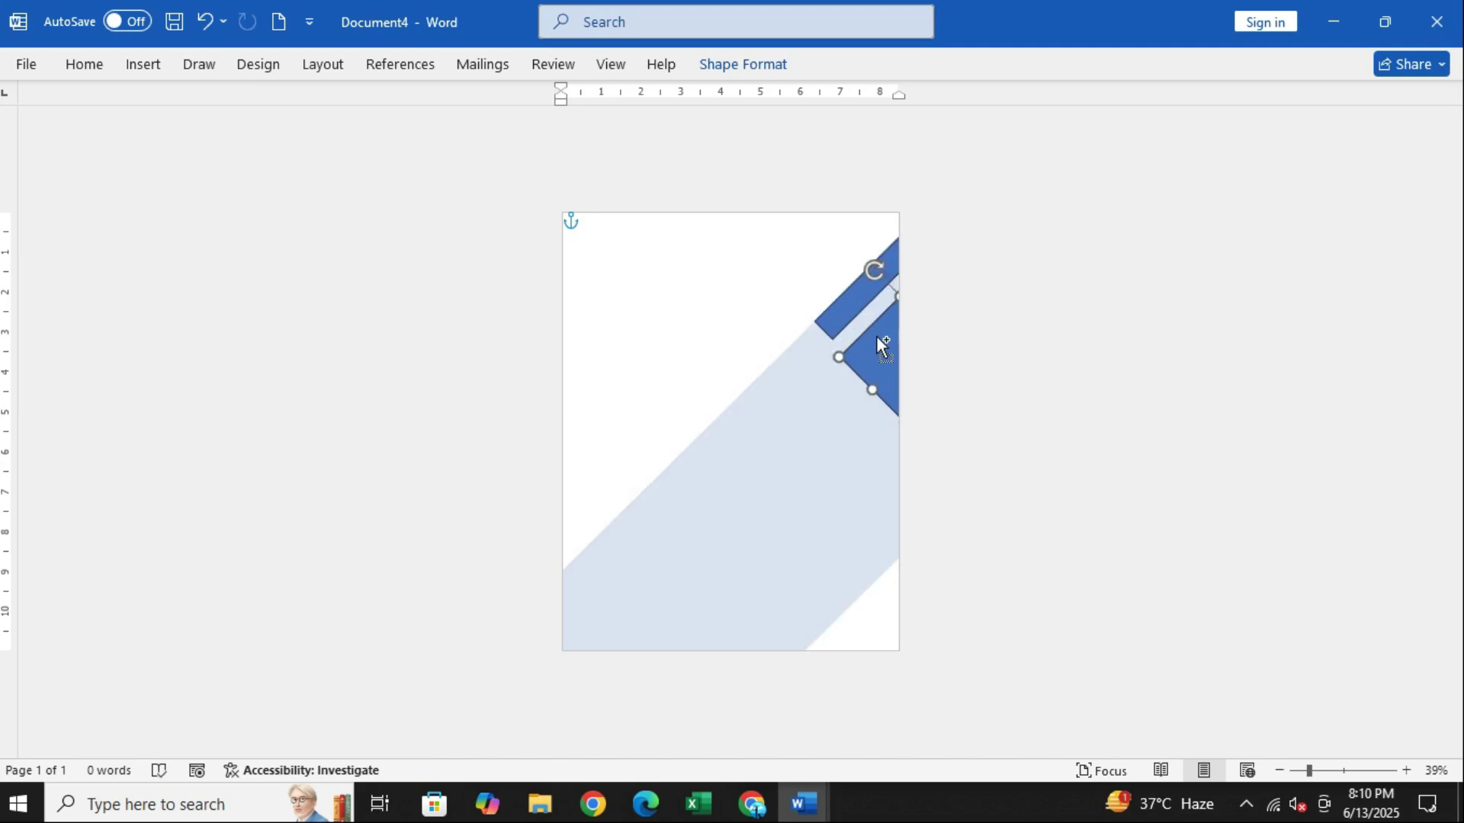
key(Up)
key(Up)
key(Up)
key(Up)
key(Up)
key(Up)
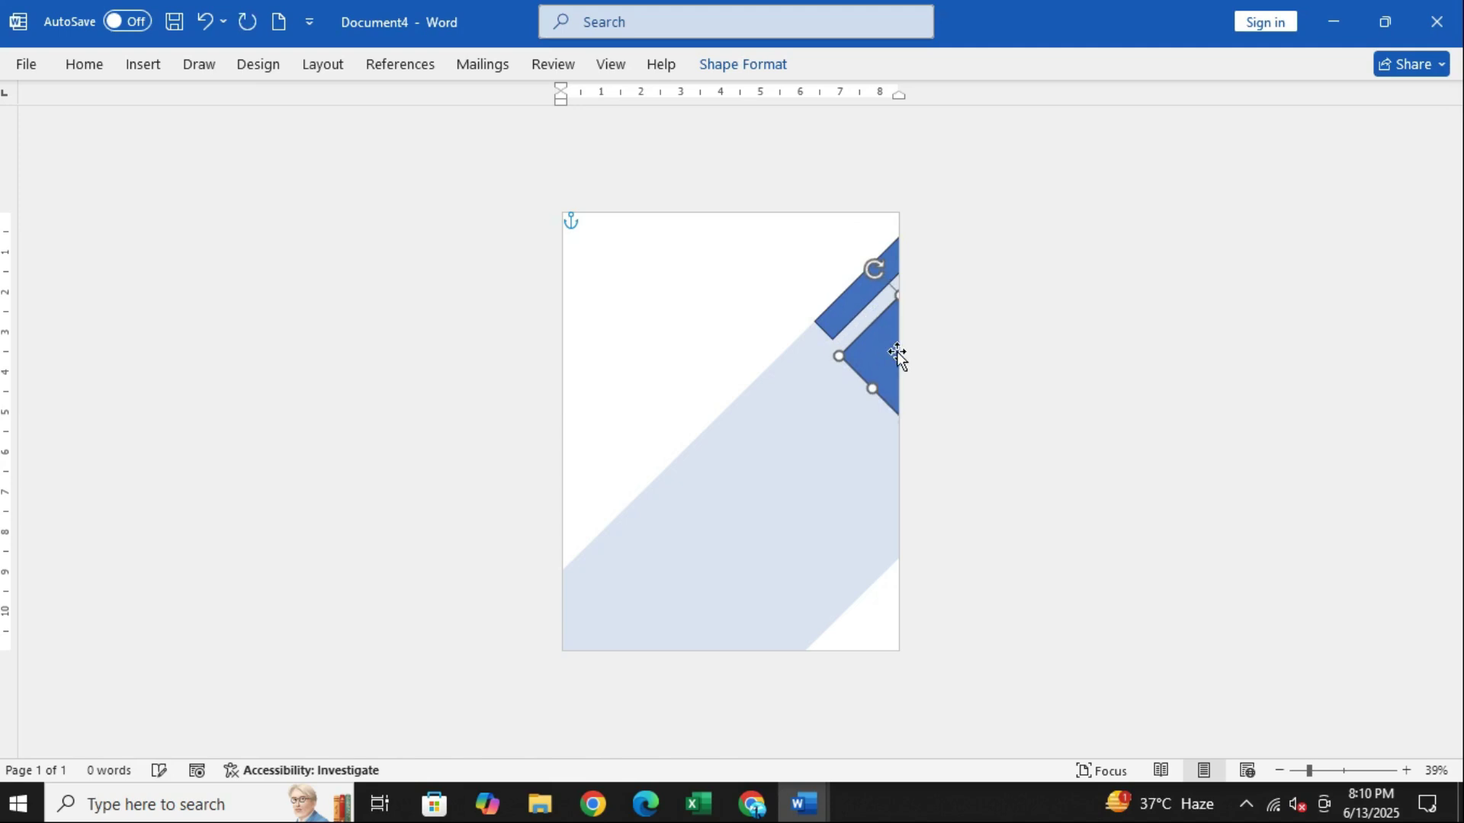
key(Up)
key(Up)
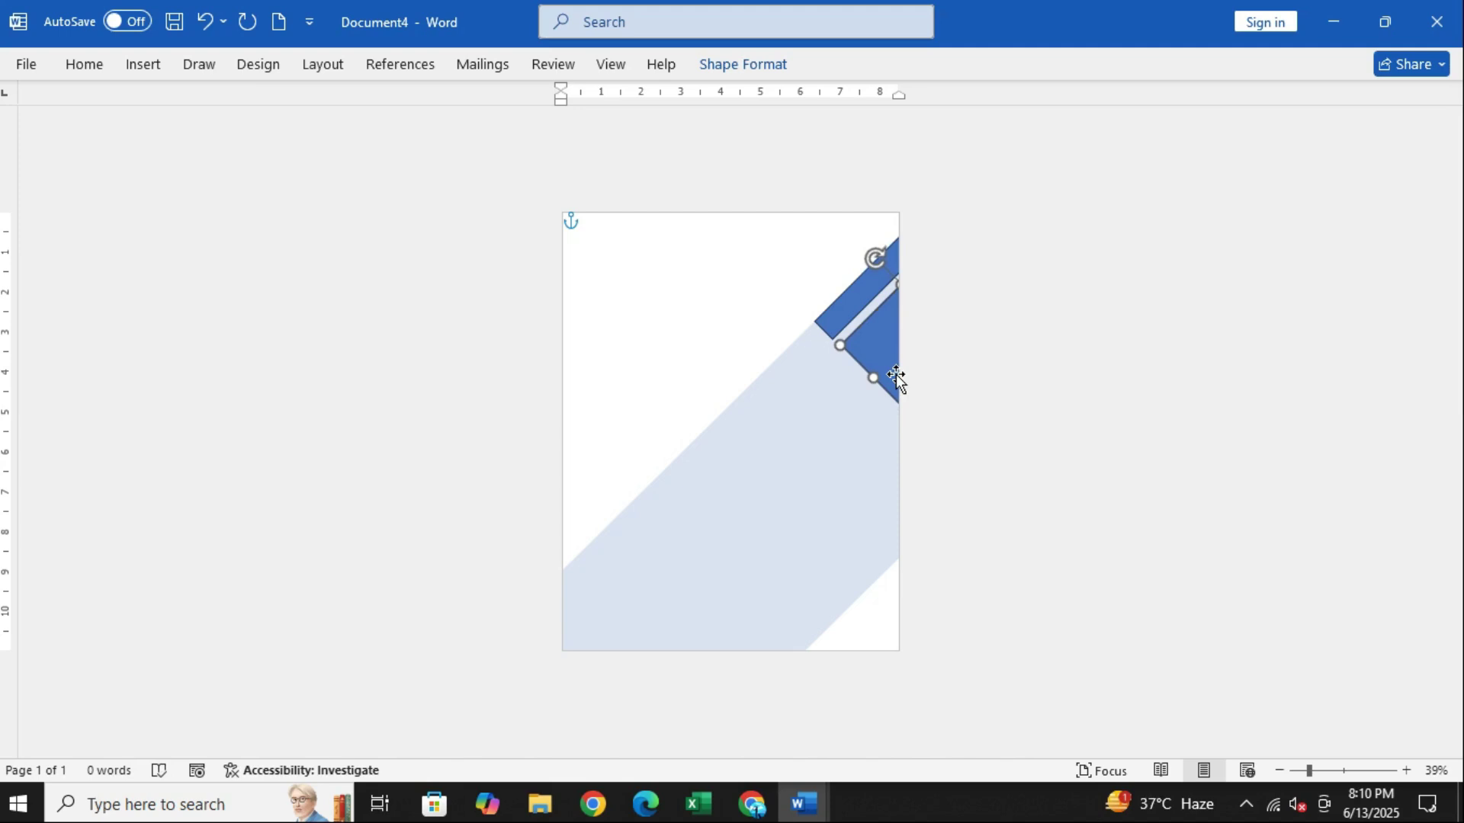
- Fill both the larger blue block and the narrow strip above it with the same darker blue theme shade
right_click(884, 345)
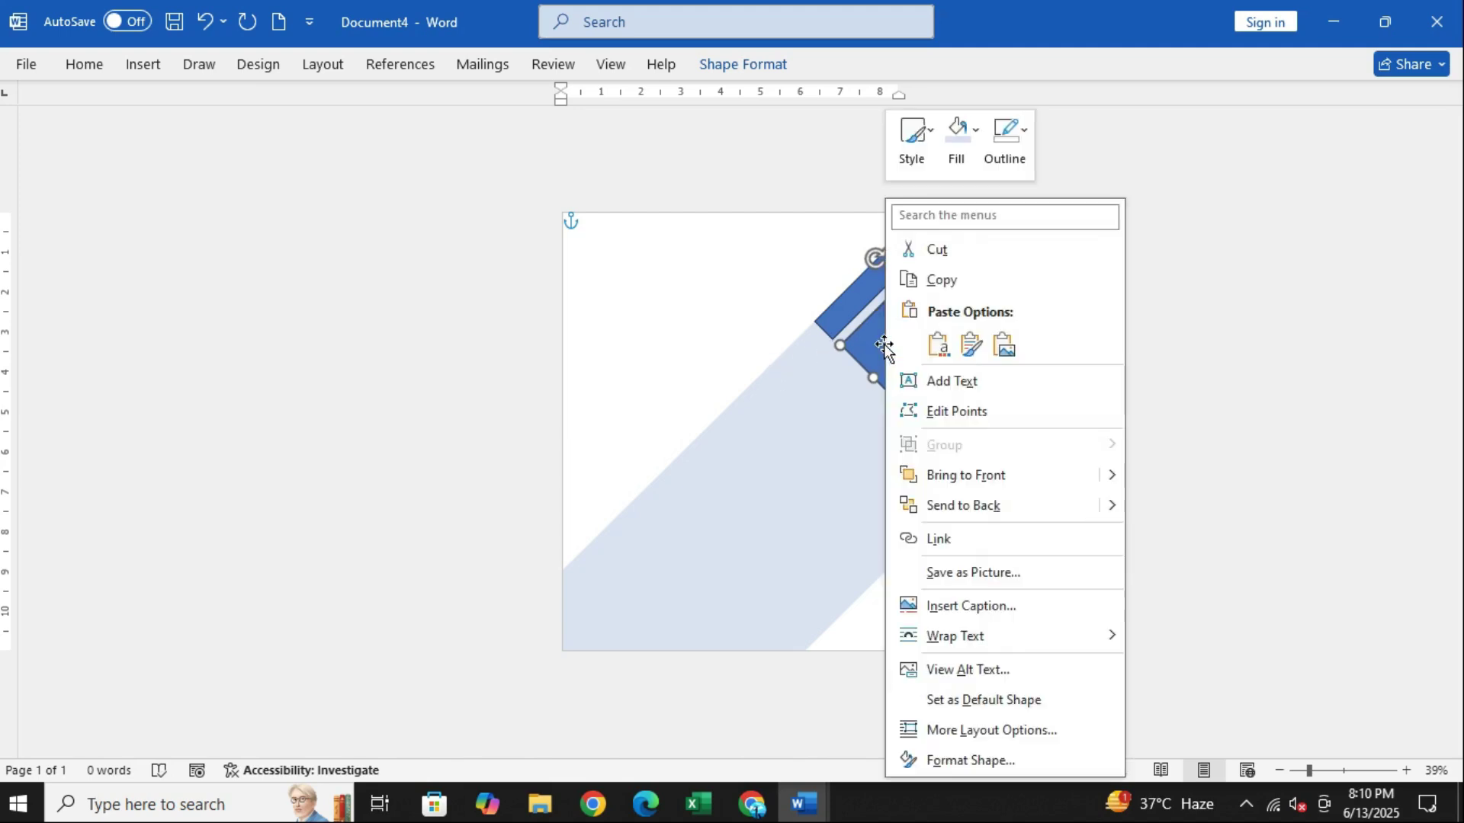
click(956, 136)
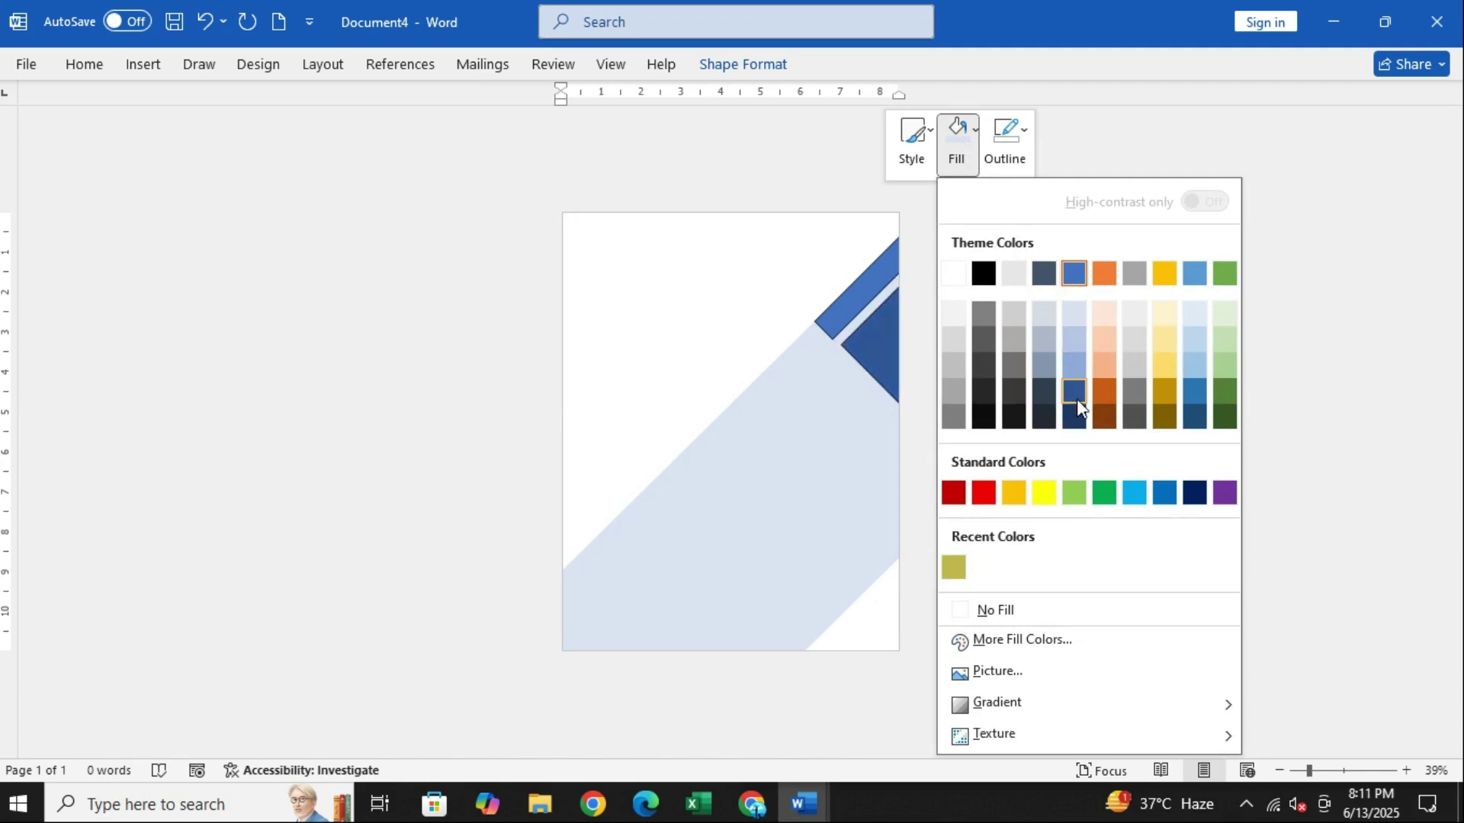
click(1013, 369)
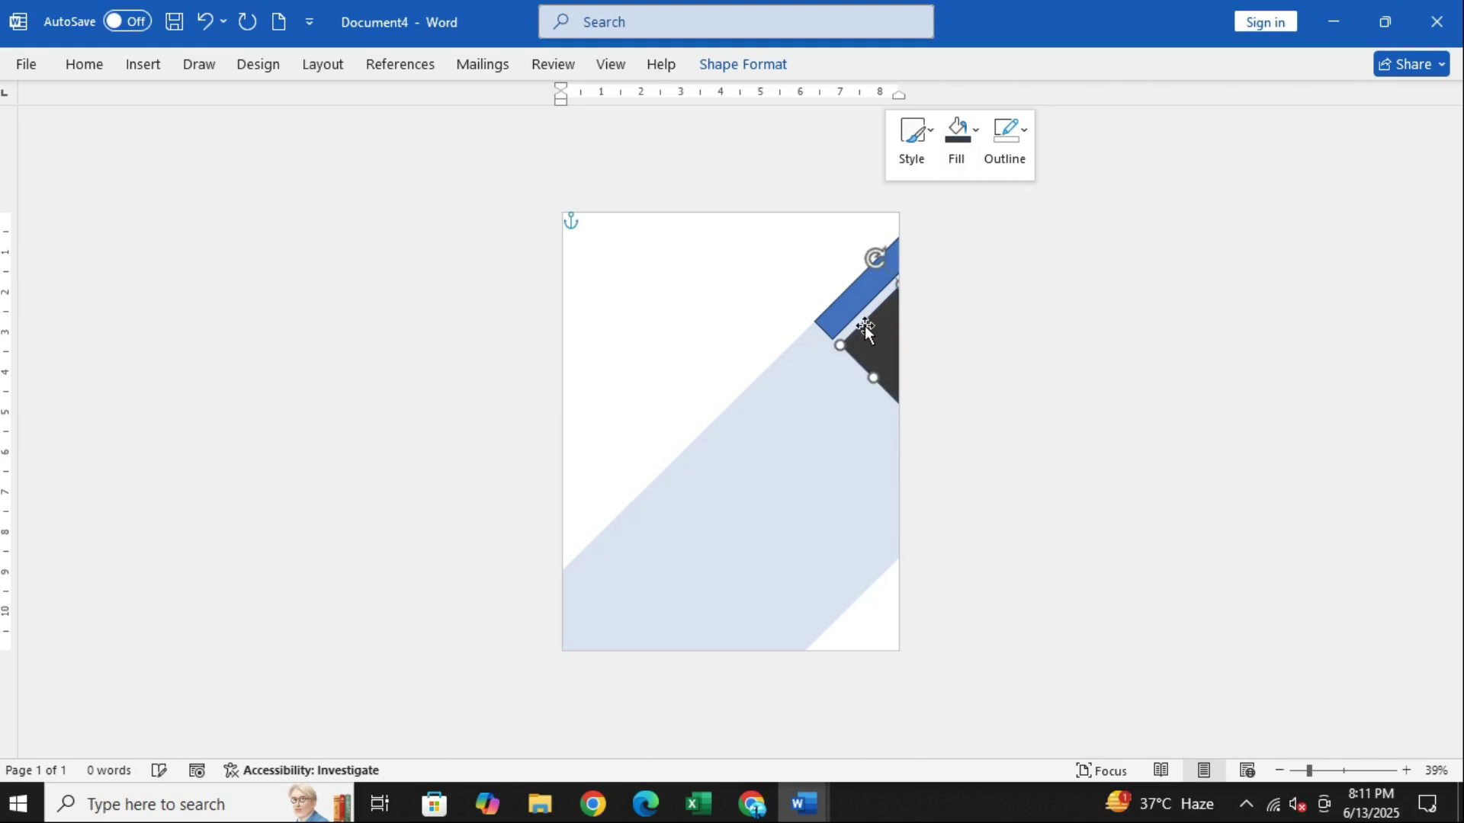
click(955, 136)
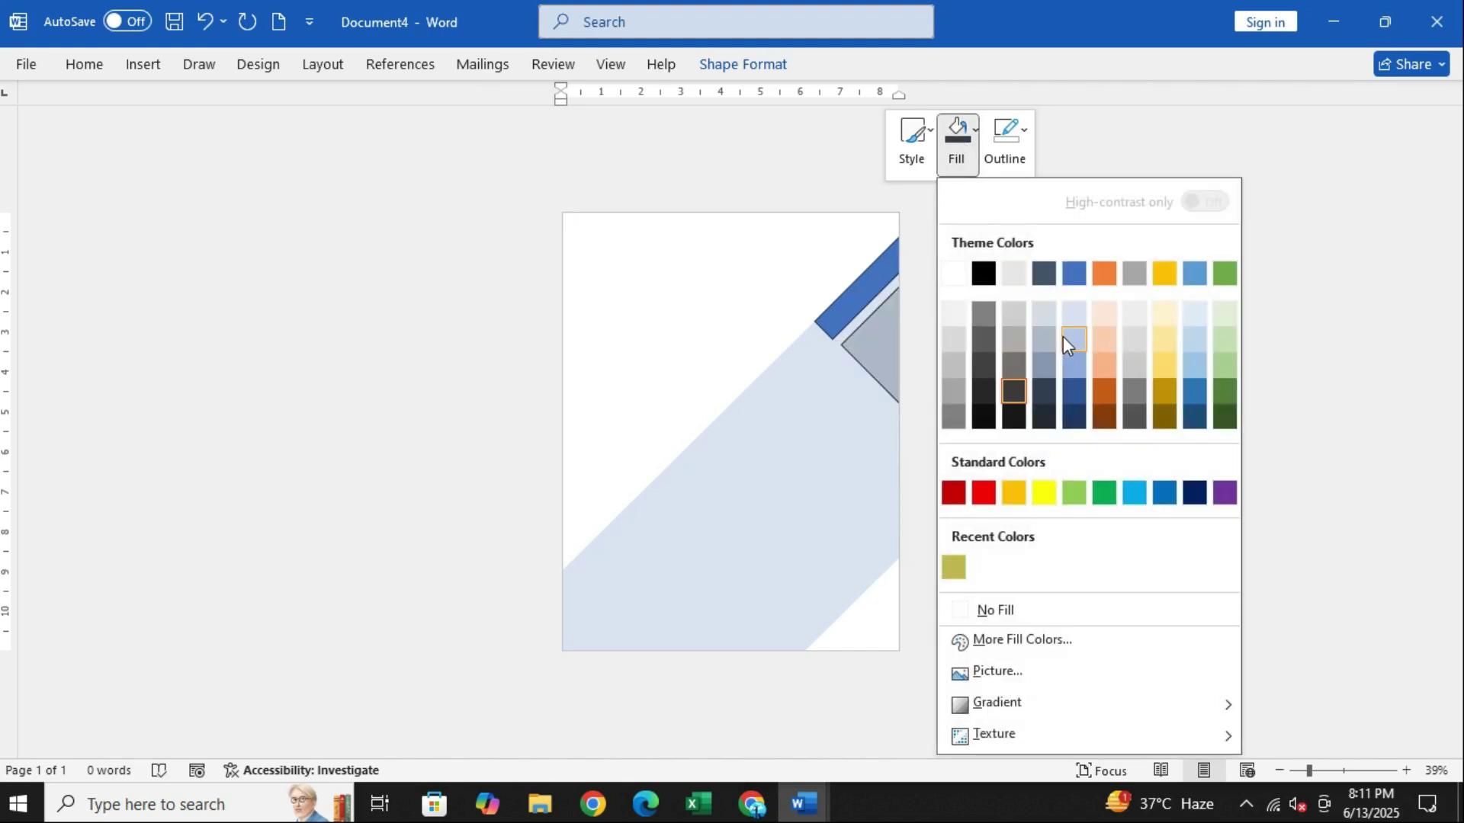
click(1025, 385)
click(865, 302)
right_click(855, 299)
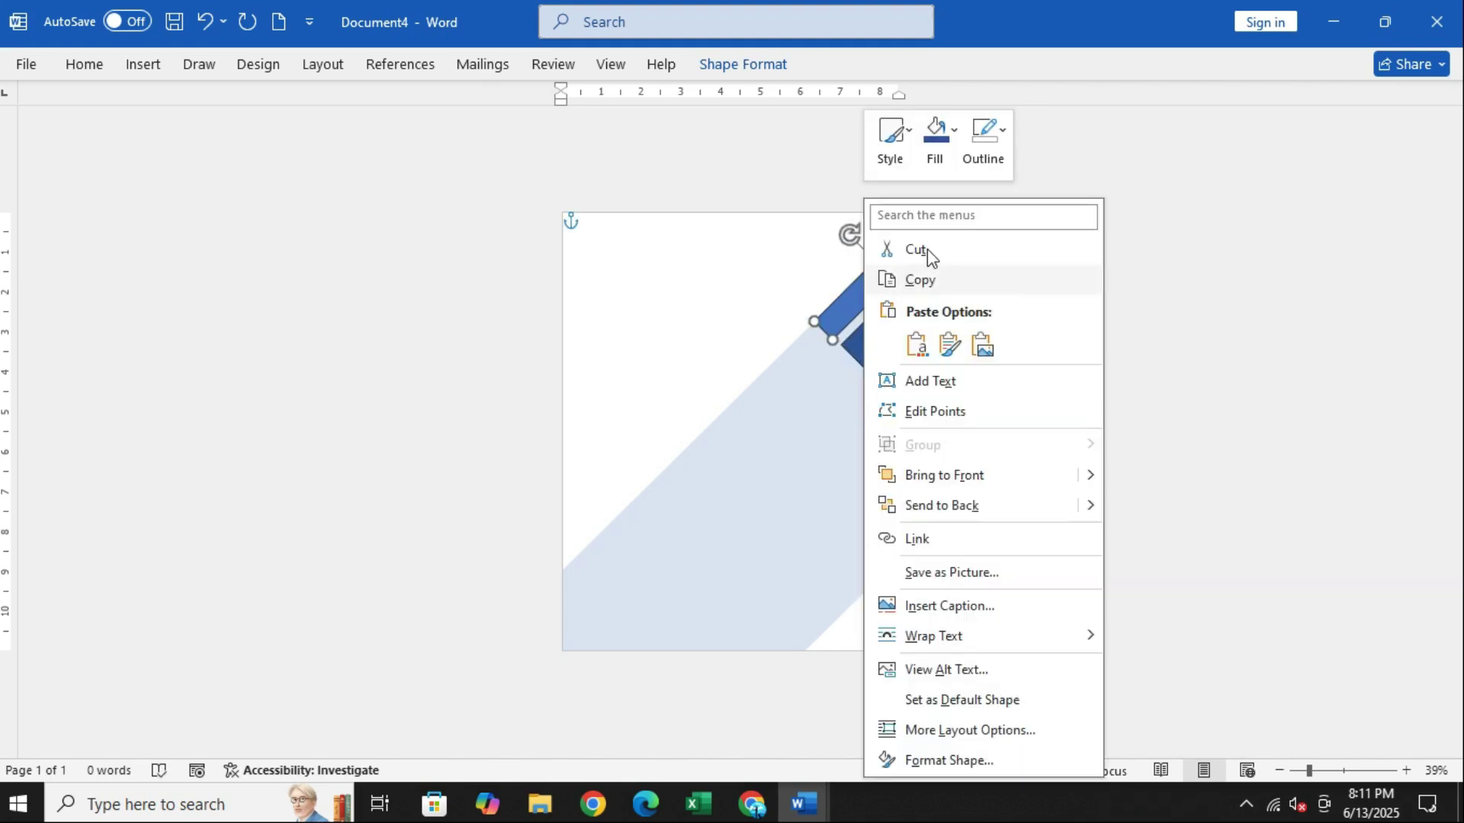
click(945, 152)
click(1049, 388)
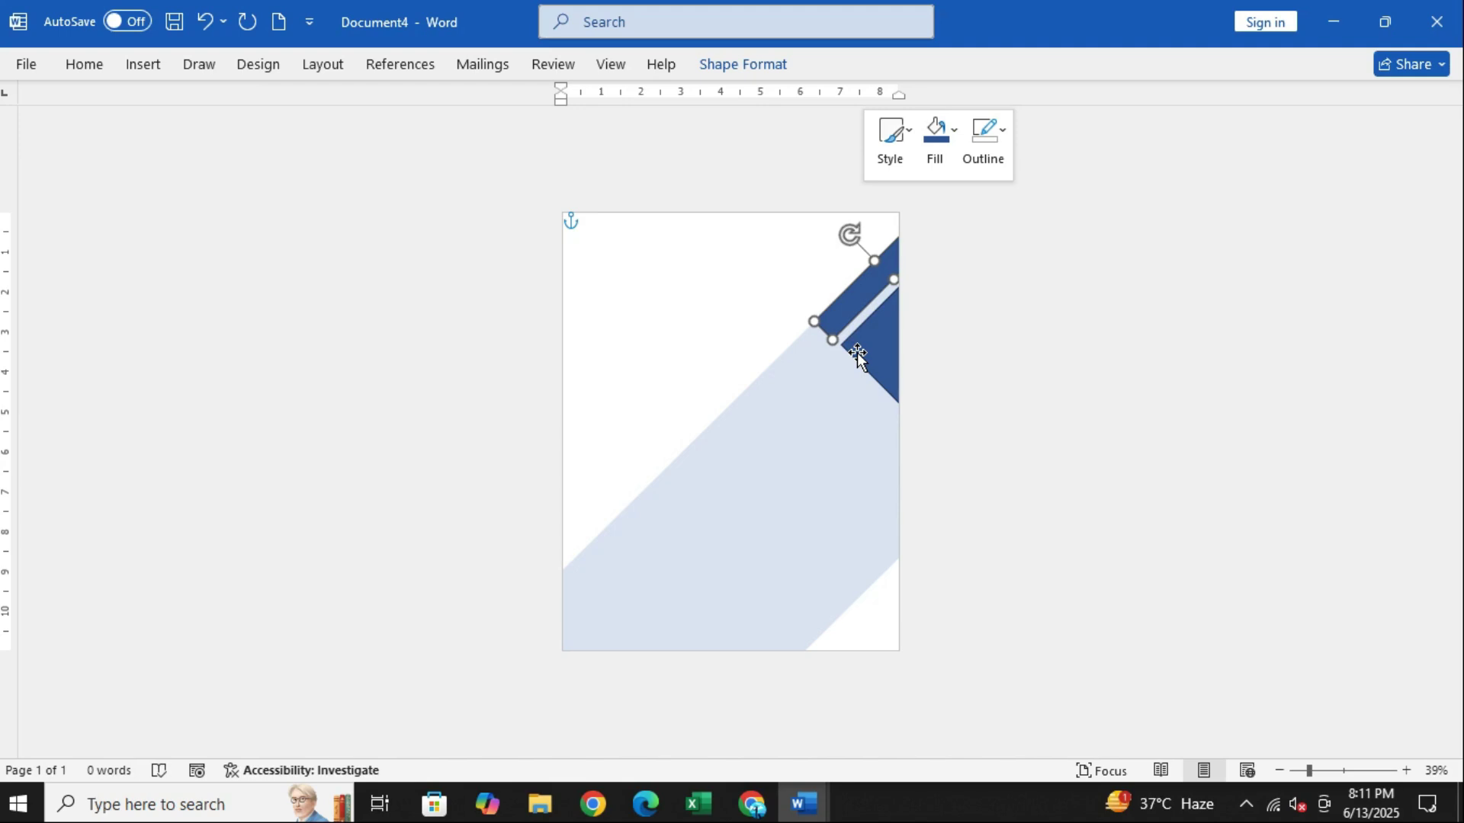
- Duplicate the larger block onto the light band's upper edge and rotate the copy crosswise to the band
click(876, 352)
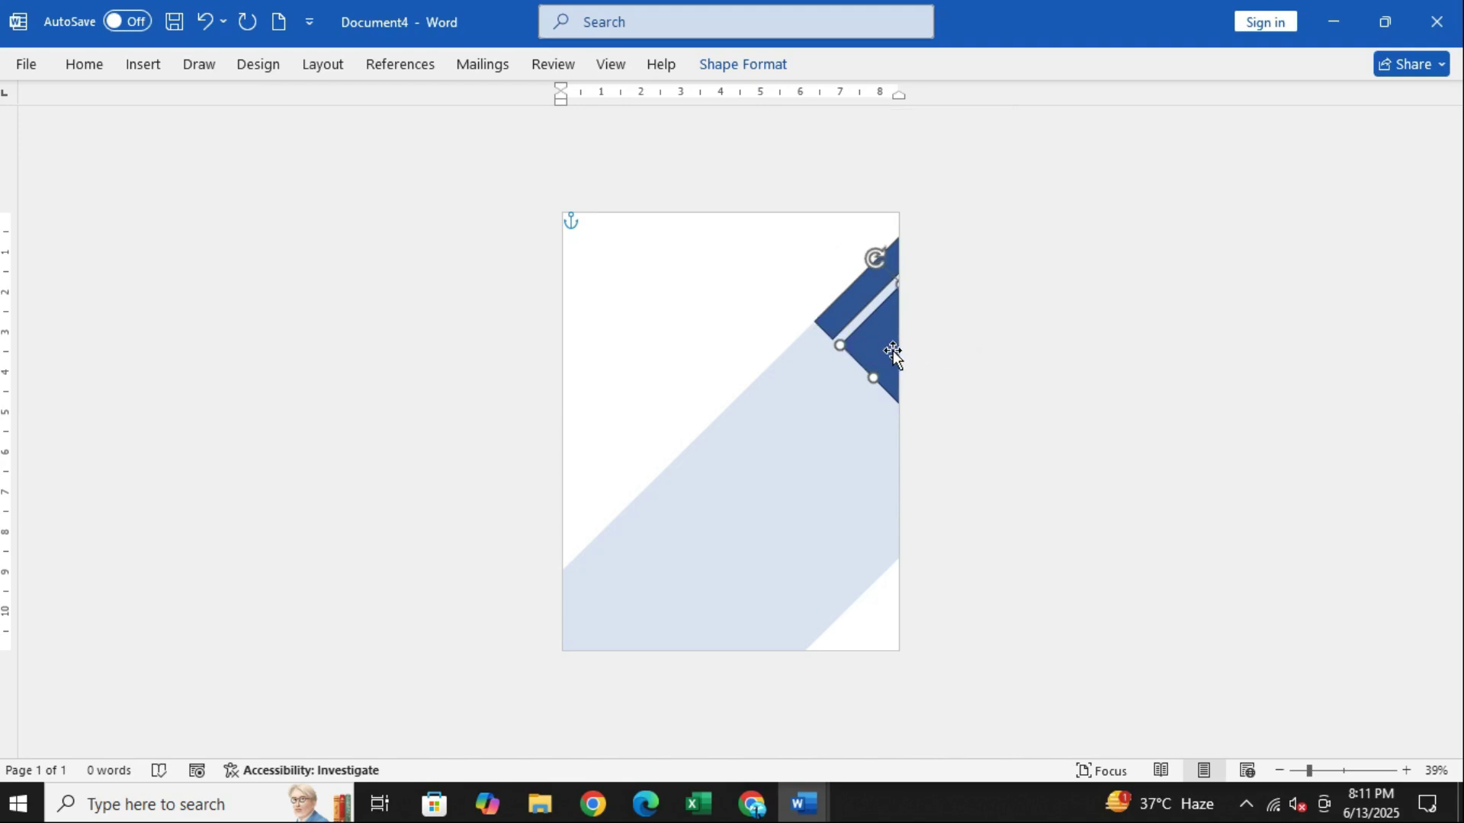
drag(873, 334, 677, 418)
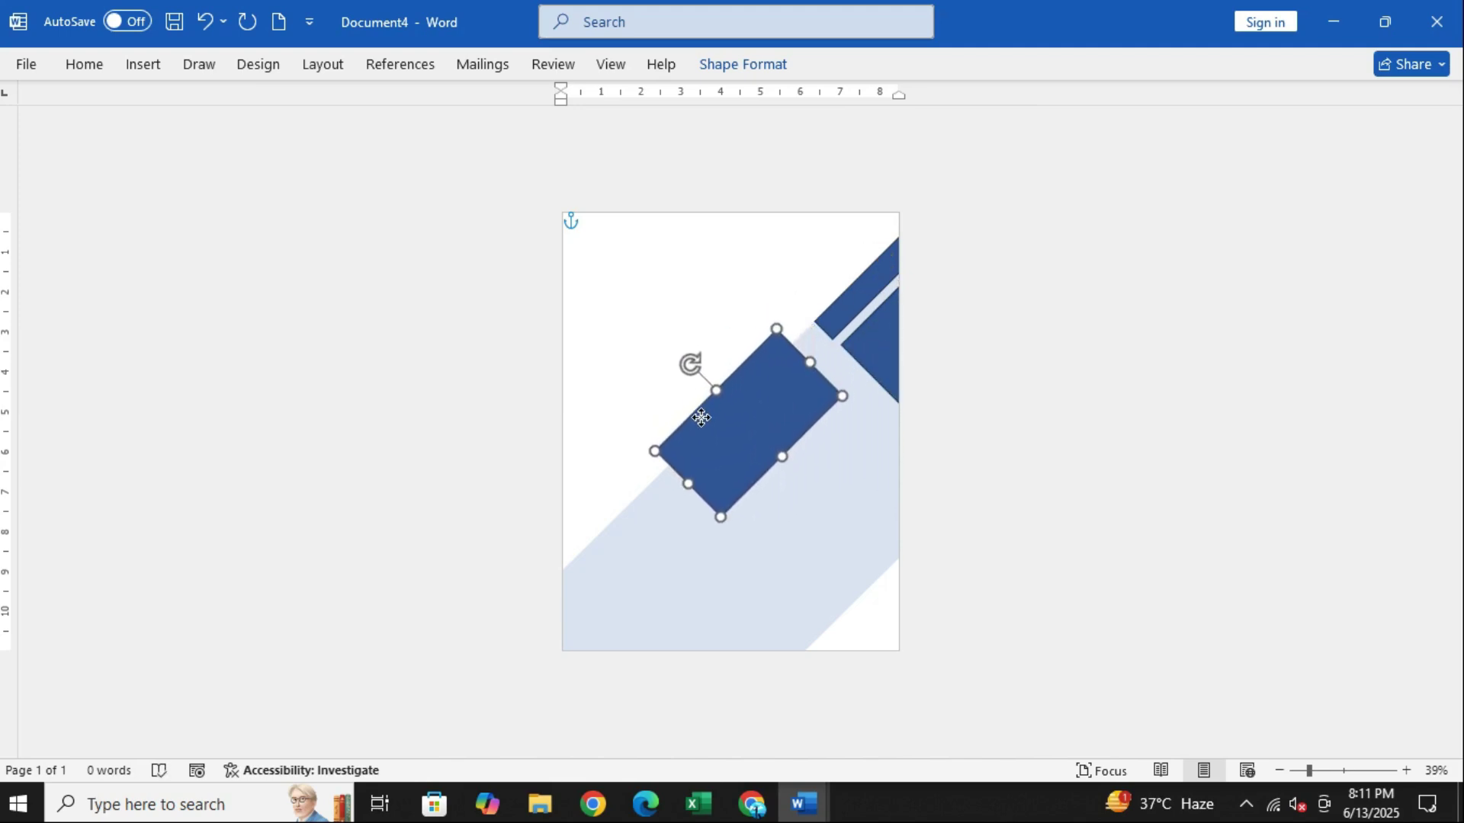
drag(693, 366, 808, 358)
drag(709, 446, 735, 416)
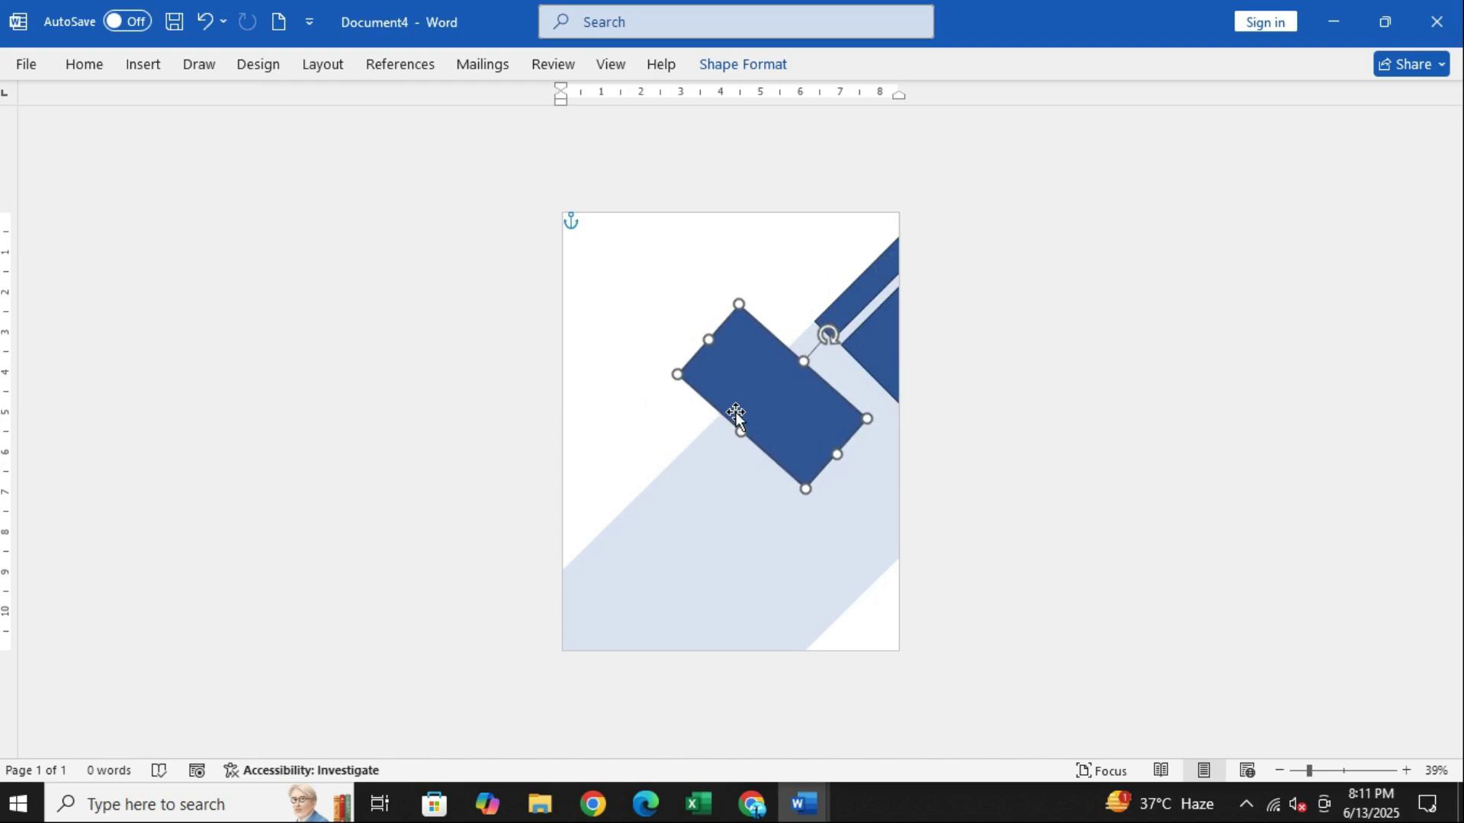
drag(834, 337, 842, 344)
click(852, 355)
key(ctrl+z)
click(809, 408)
drag(844, 345, 841, 340)
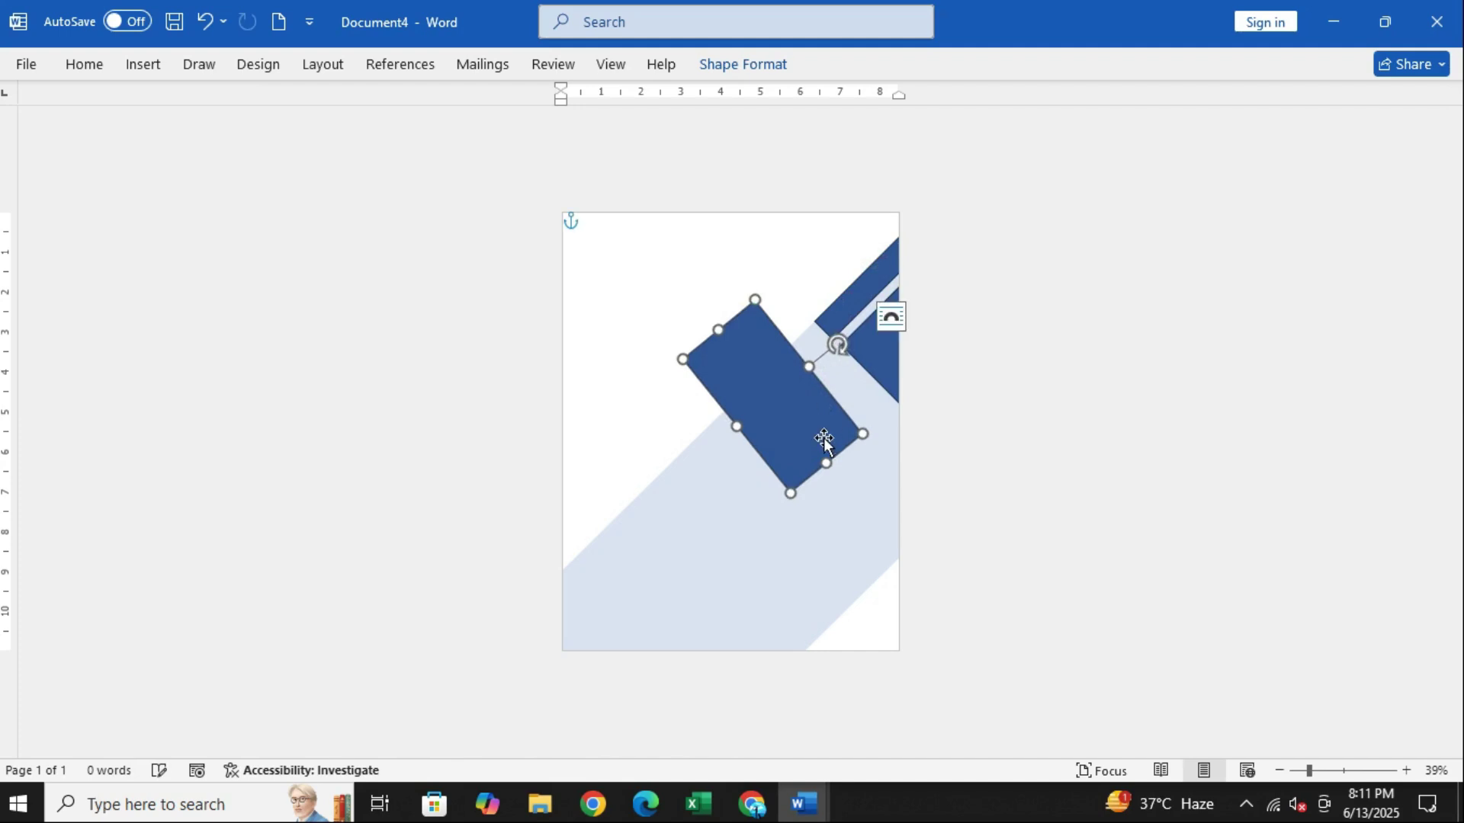
- Shorten the rotated copy to a nearly square block and adjust its position and angle beside the strip and larger block
drag(827, 461, 802, 379)
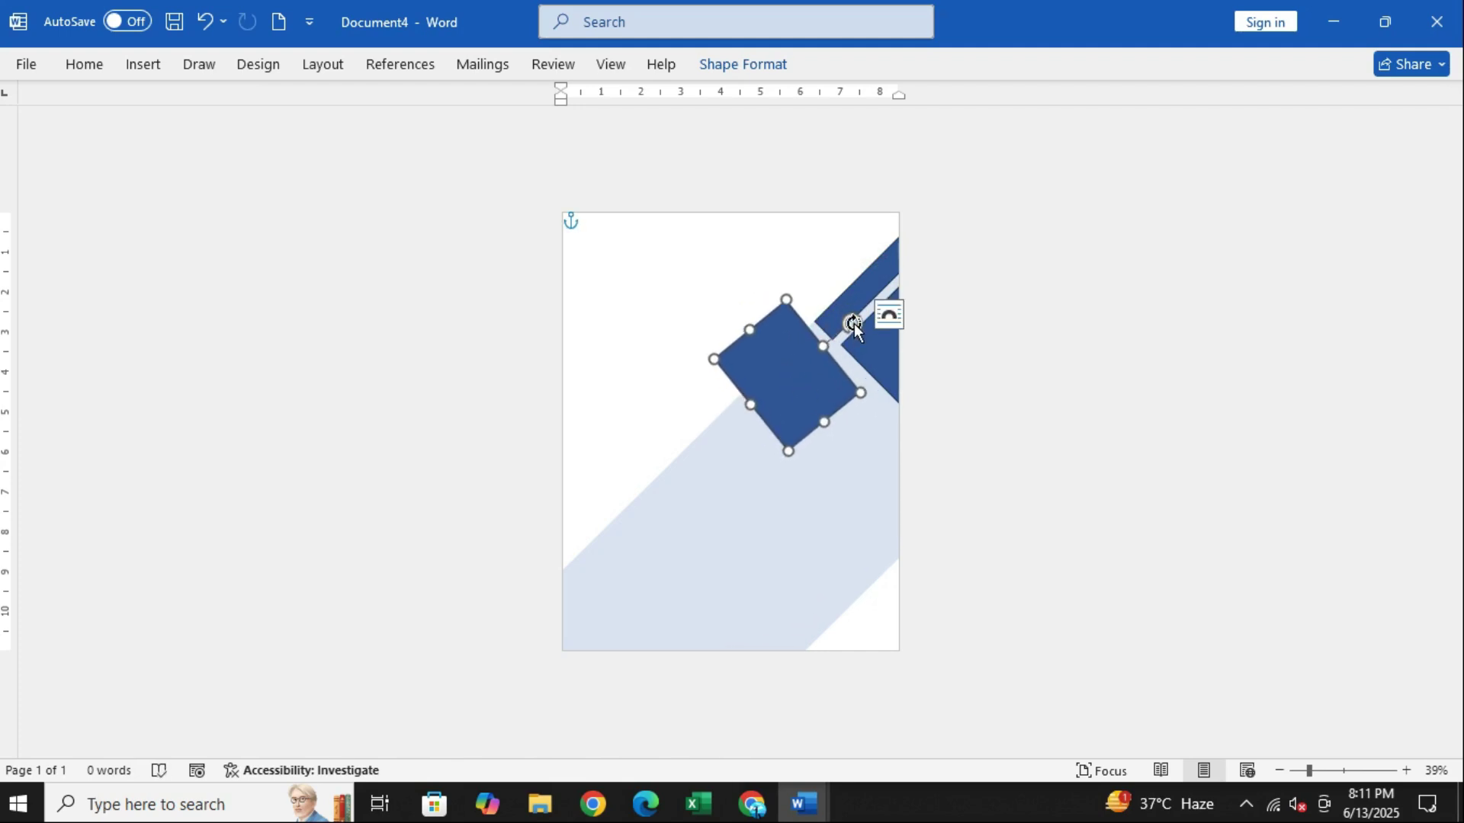
drag(853, 324, 846, 317)
drag(794, 382, 813, 388)
key(ctrl+z)
key(ctrl+z)
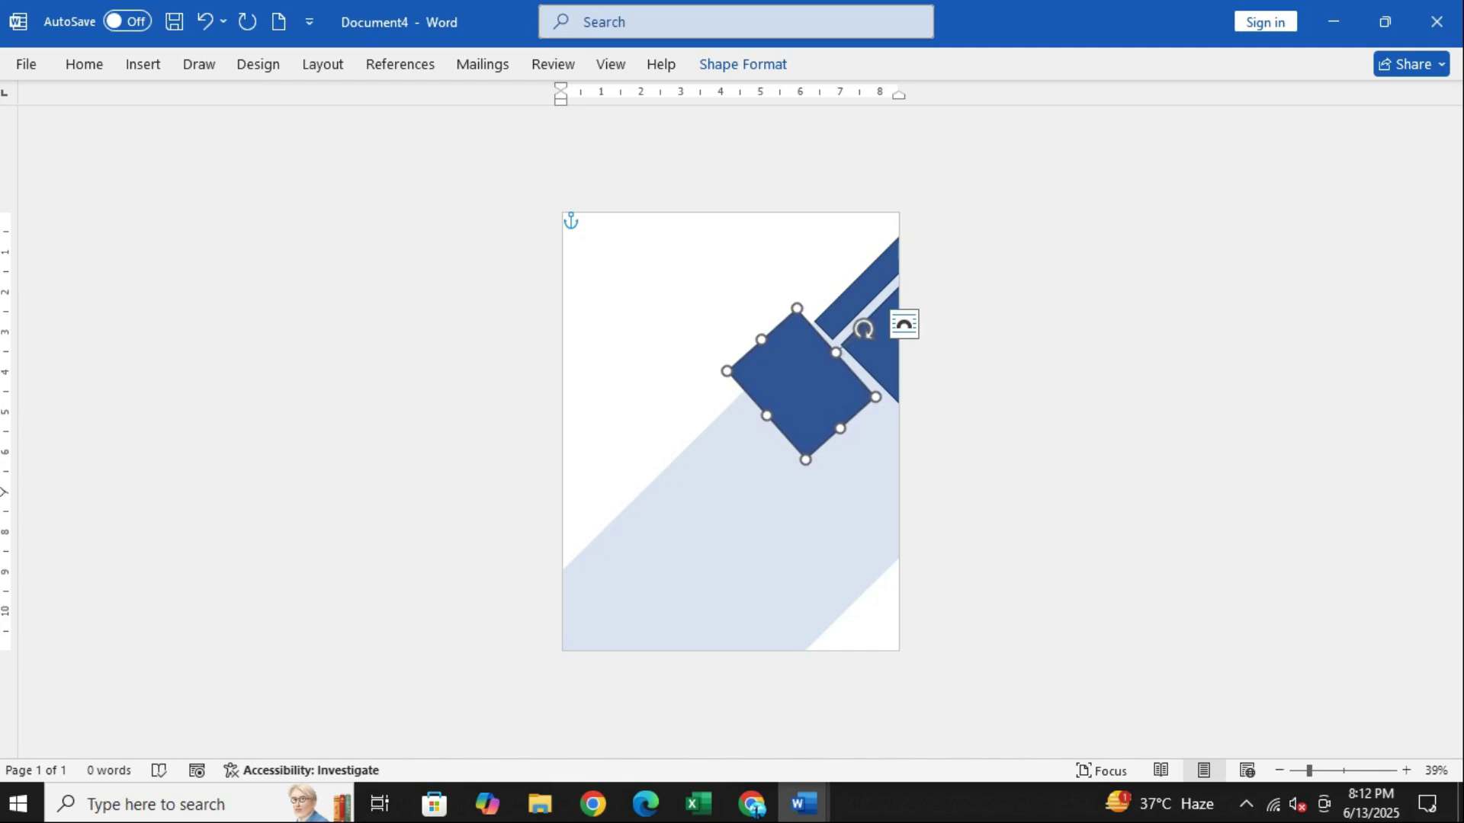
drag(864, 329, 857, 318)
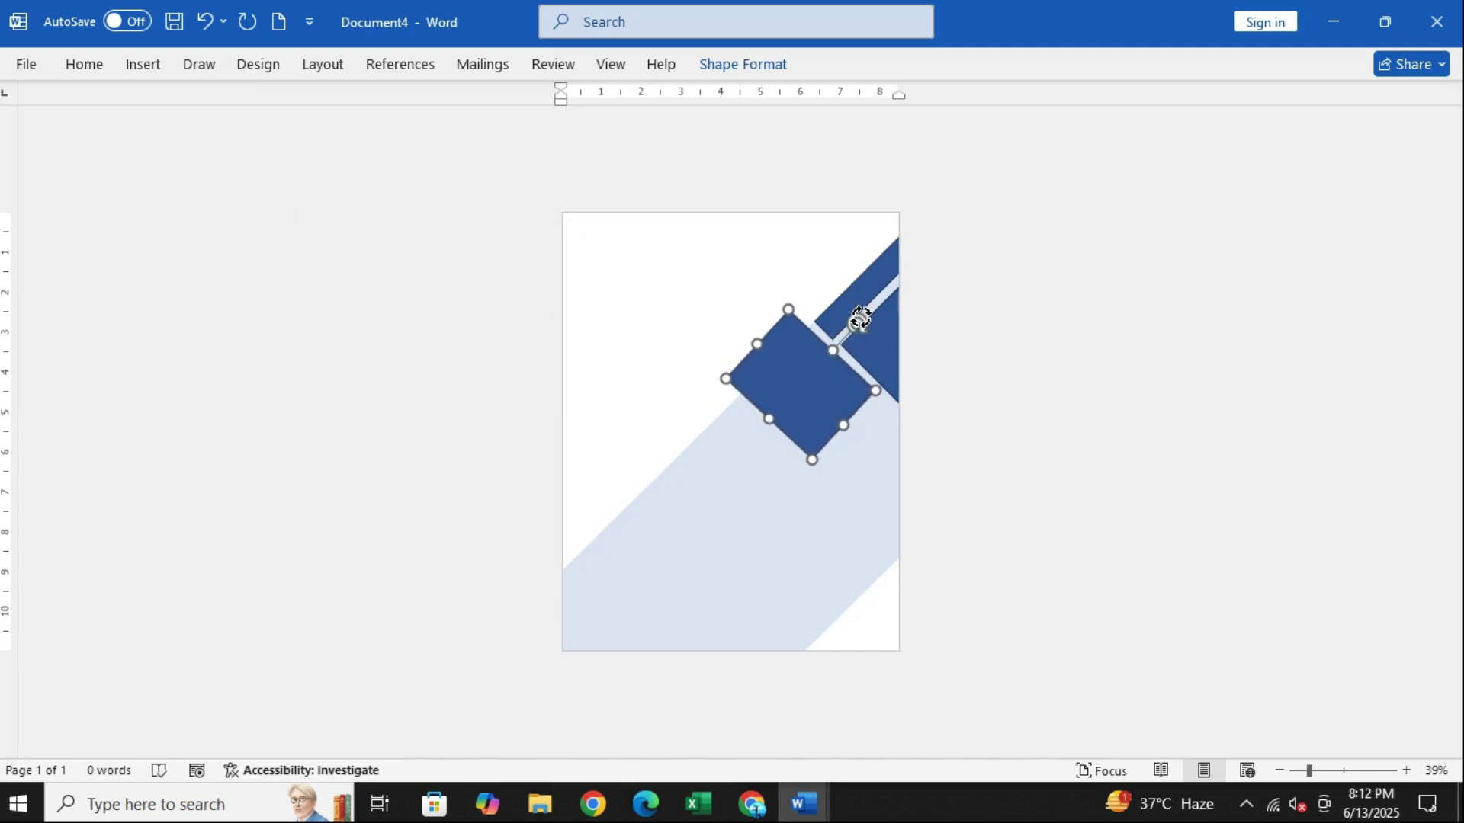
- Place two crosswise copies of the narrow strip below the larger block at the page's right edge, nudging the lower one toward the square
click(868, 281)
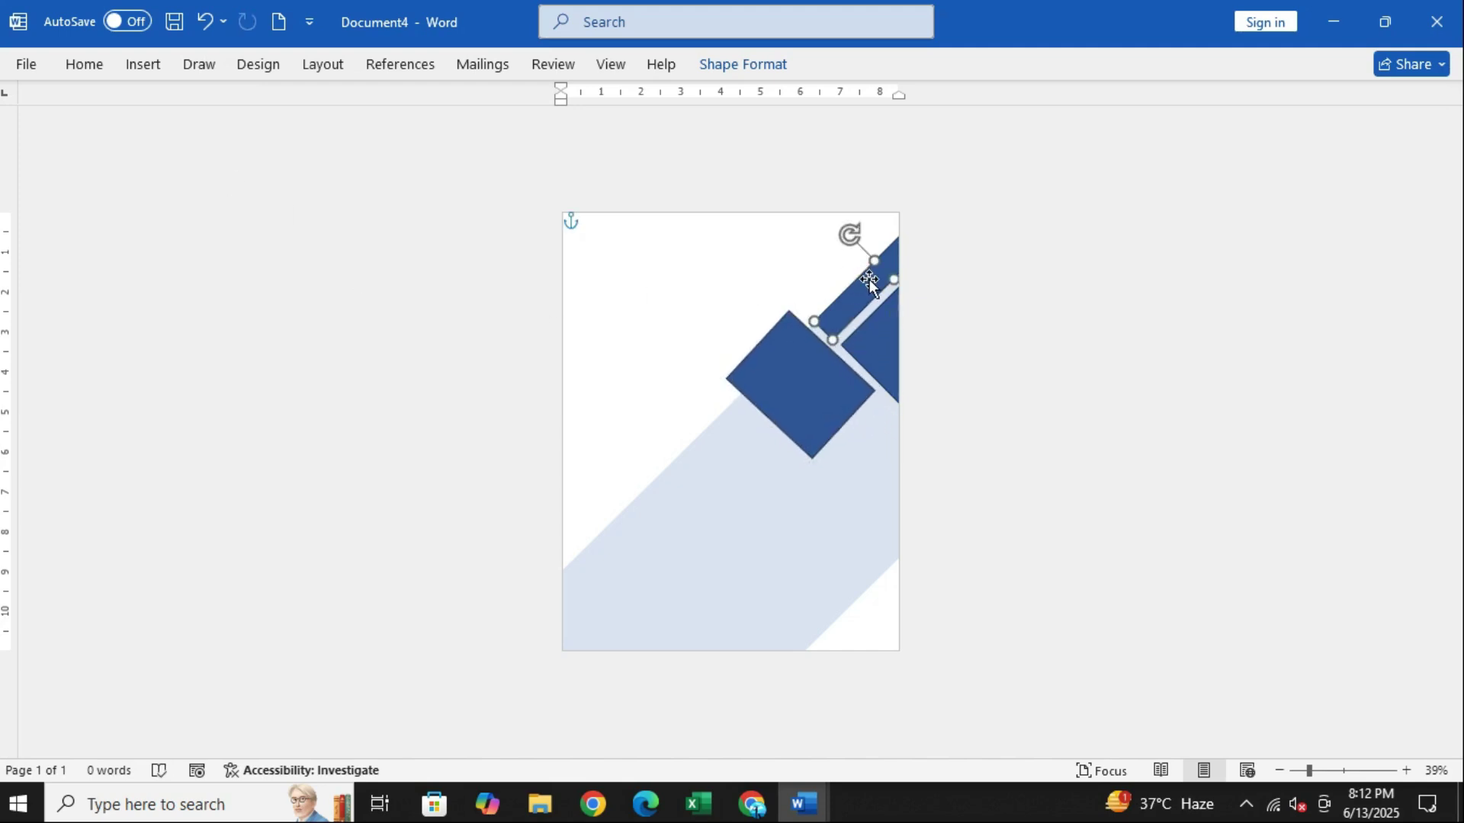
drag(869, 279, 911, 441)
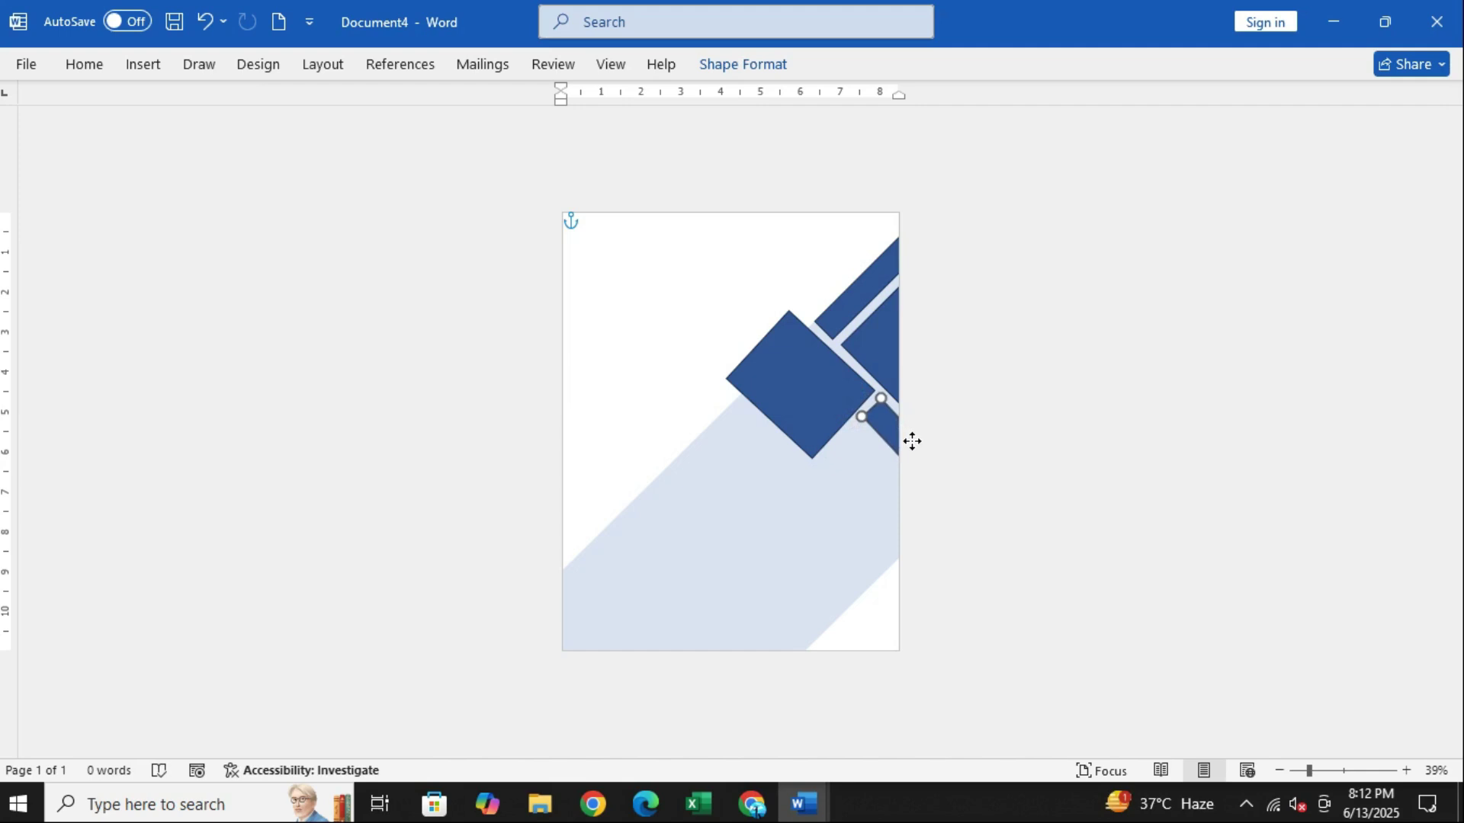
drag(857, 419, 827, 471)
key(Up)
key(Up)
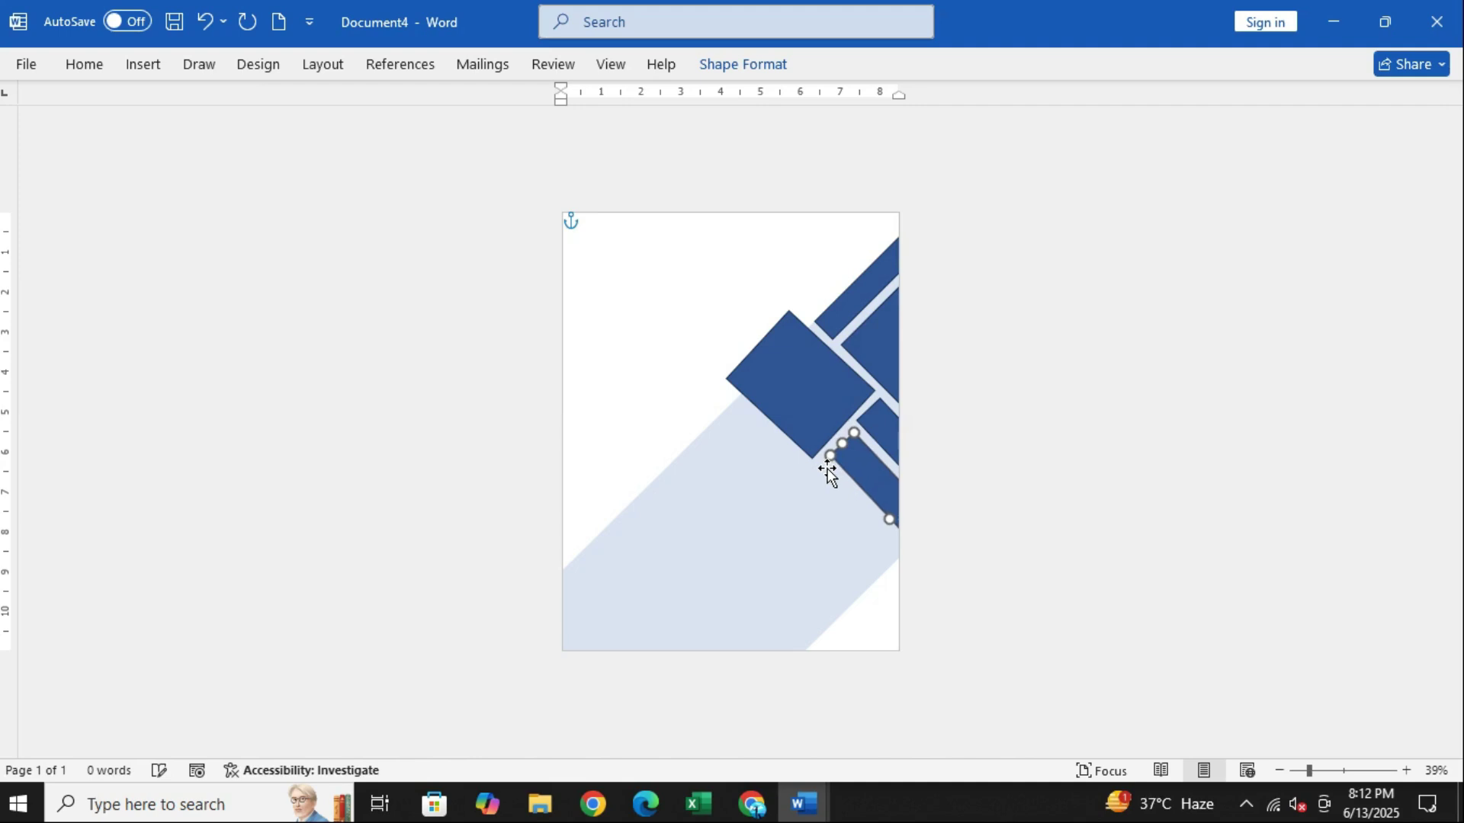
key(ctrl+Up)
key(ctrl+Left)
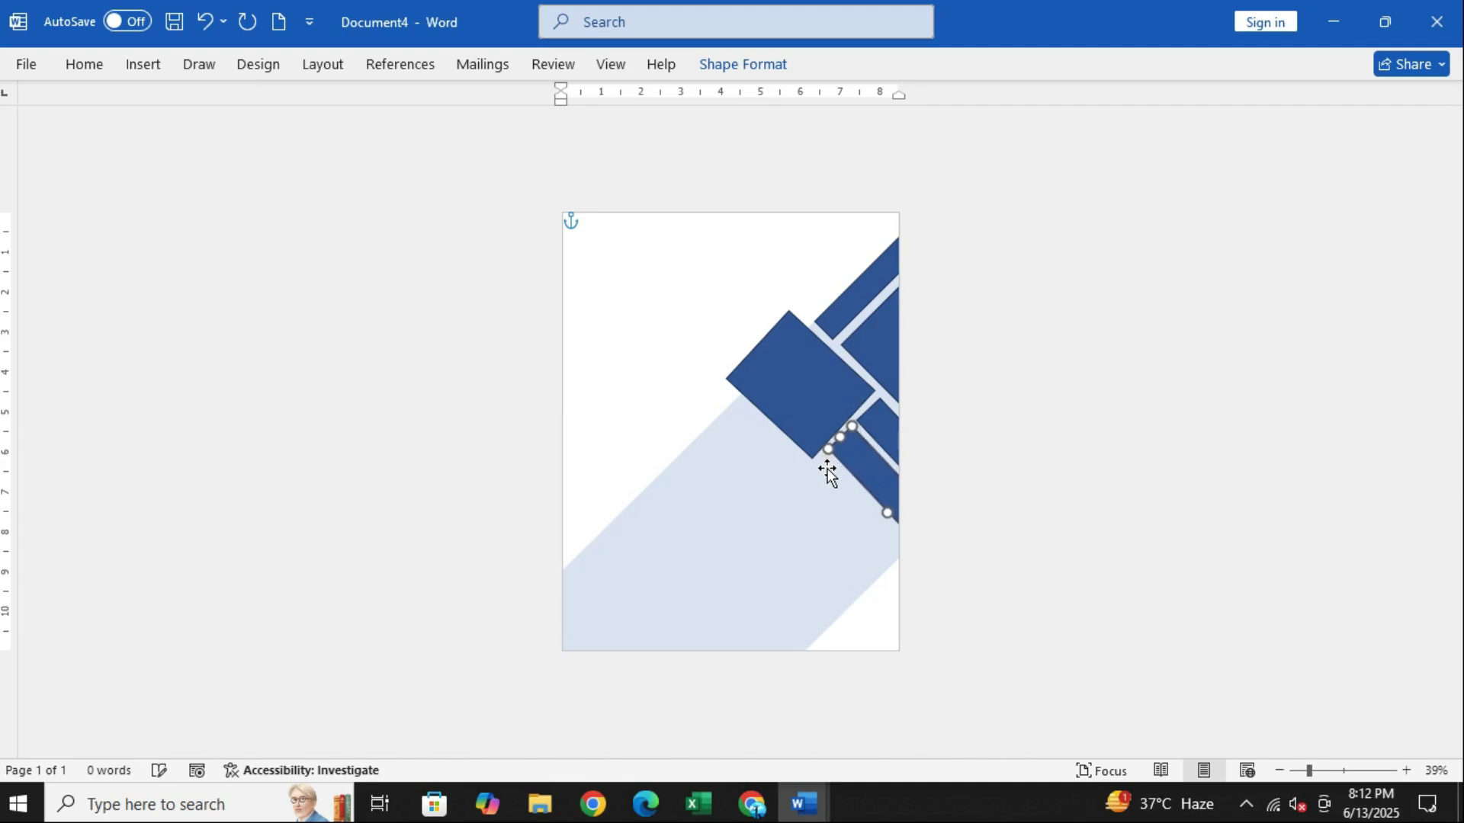
- Widen the lower crosswise strip and shift it down and left, away from the upper strip
click(791, 390)
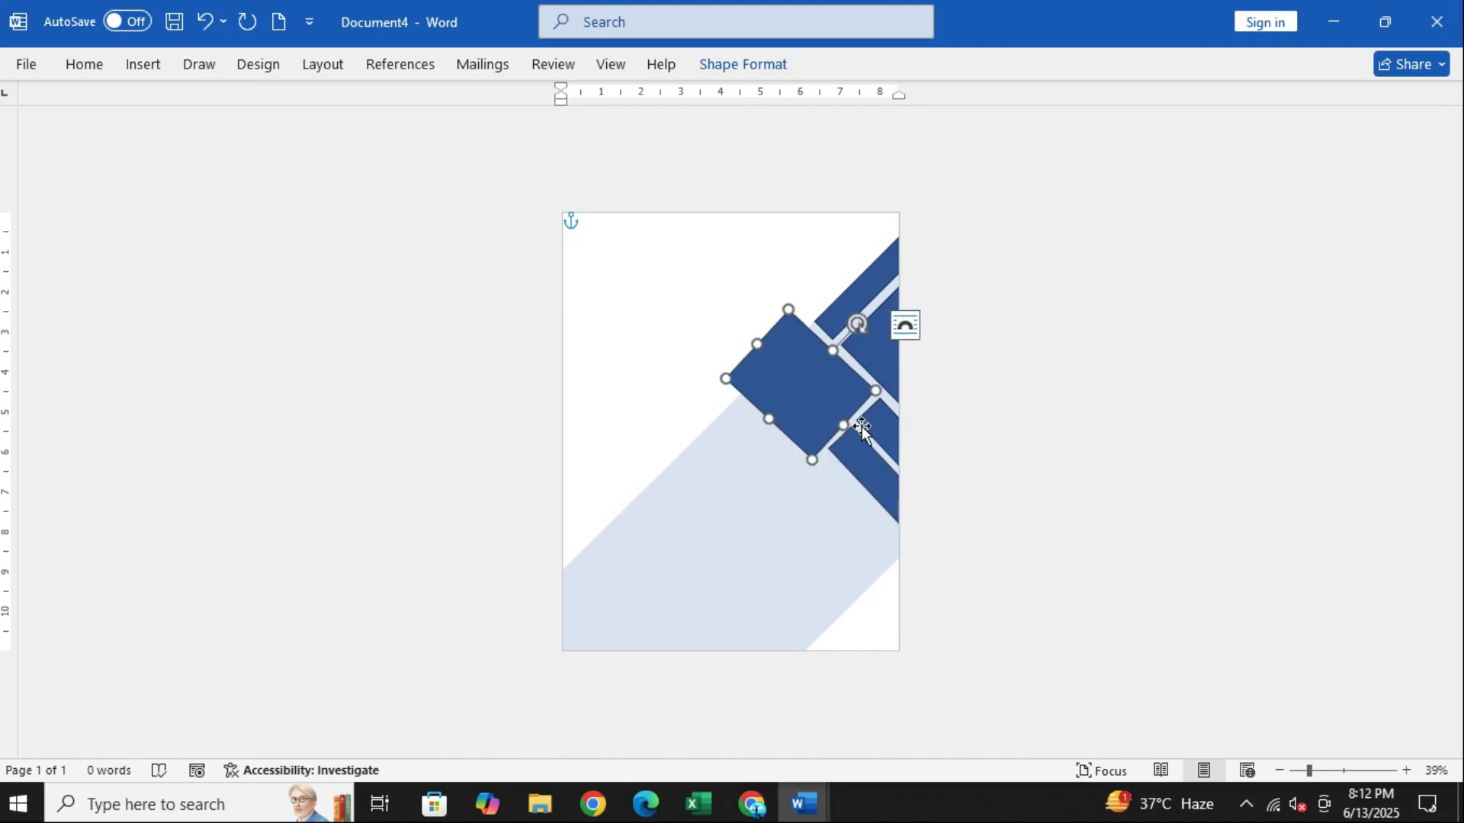
click(868, 458)
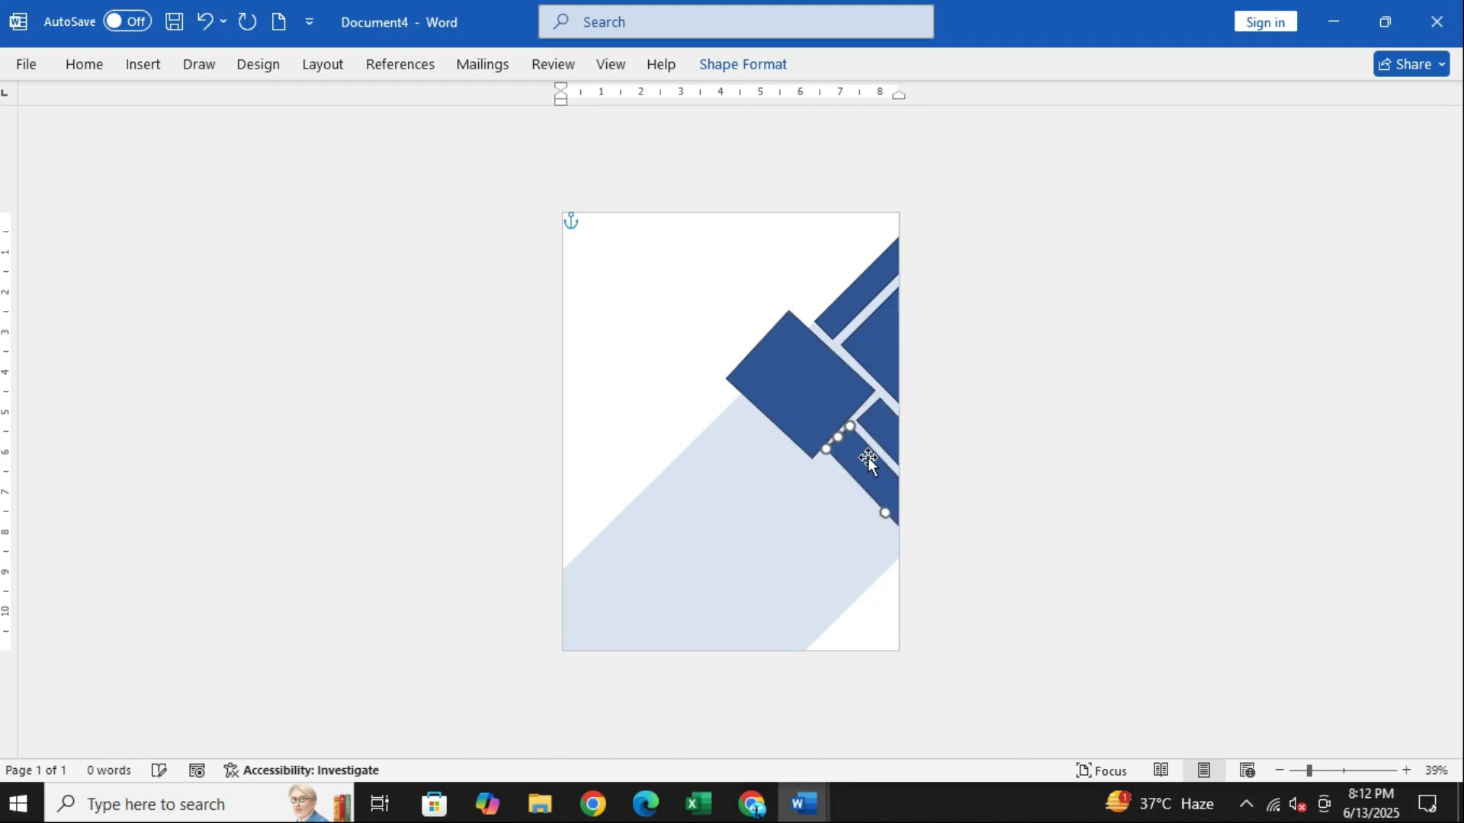
key(Right)
key(Down)
drag(884, 514, 880, 521)
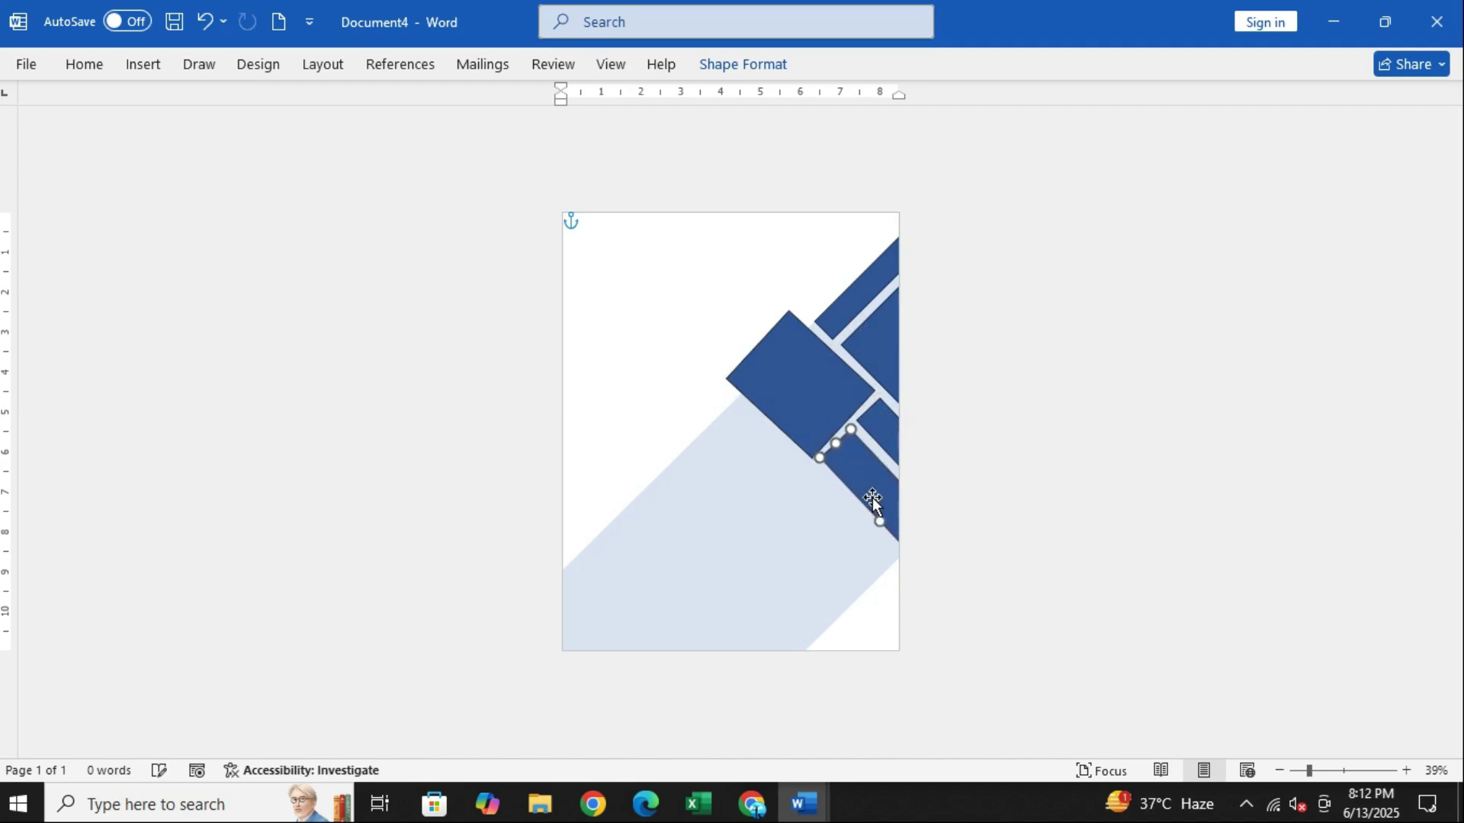
mouse_move(866, 465)
mouse_down()
mouse_move(872, 411)
mouse_move(869, 465)
mouse_up()
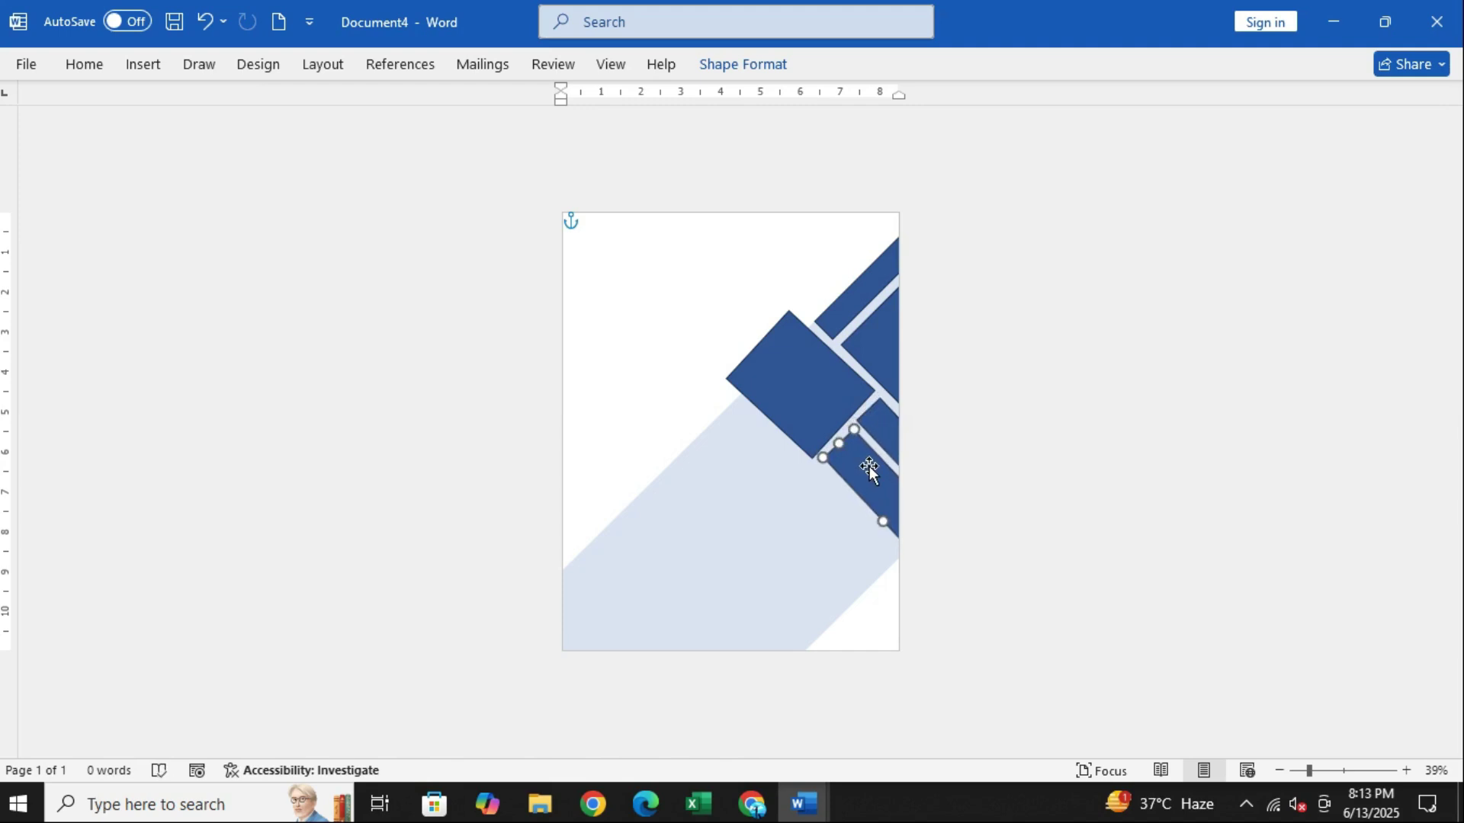
mouse_move(882, 516)
mouse_down()
mouse_move(859, 461)
mouse_move(868, 501)
mouse_up()
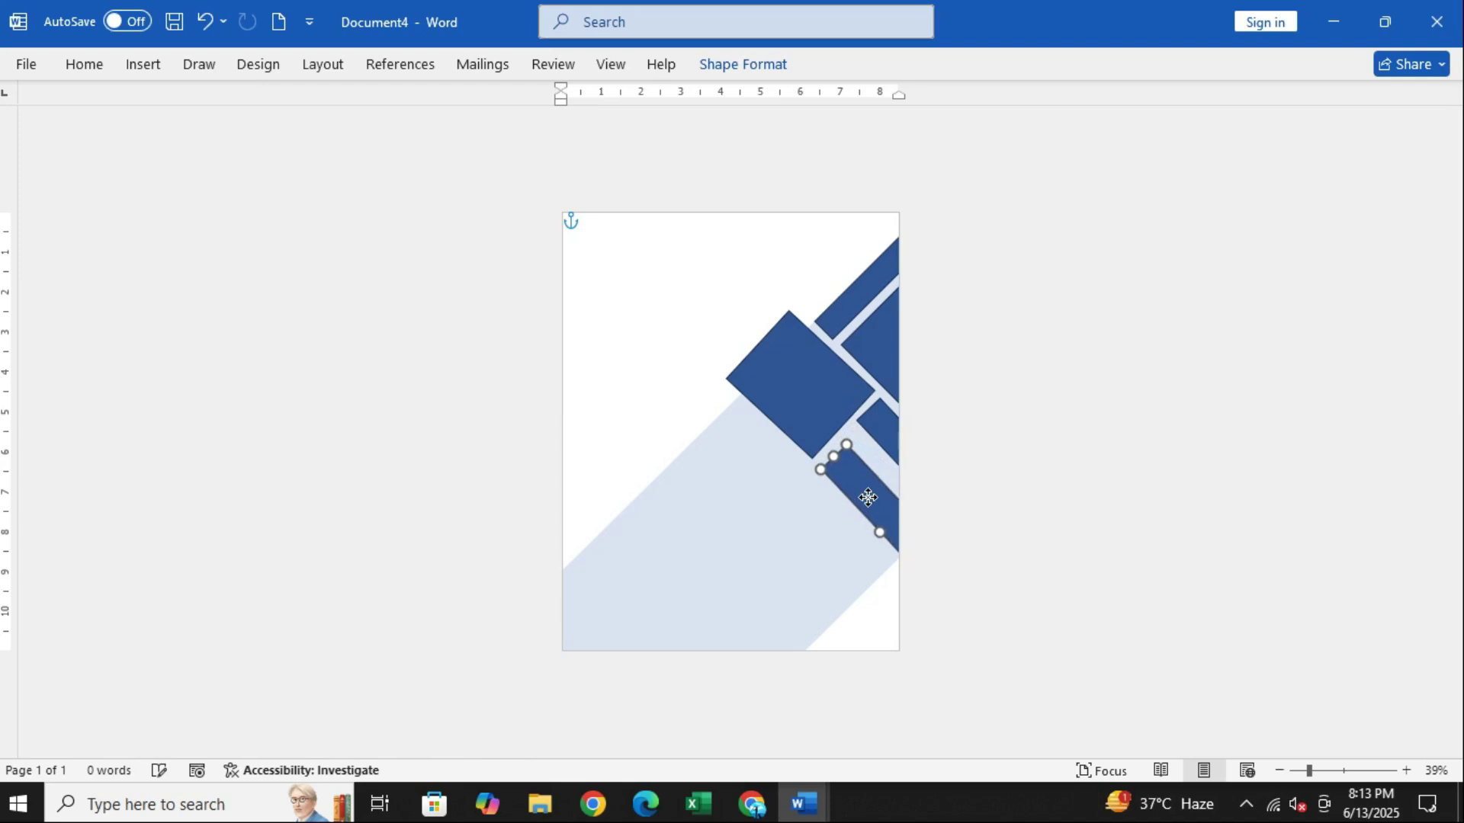
- Reposition the upper crosswise strip, then widen and nudge the lower one to leave a narrow gap between them
click(886, 431)
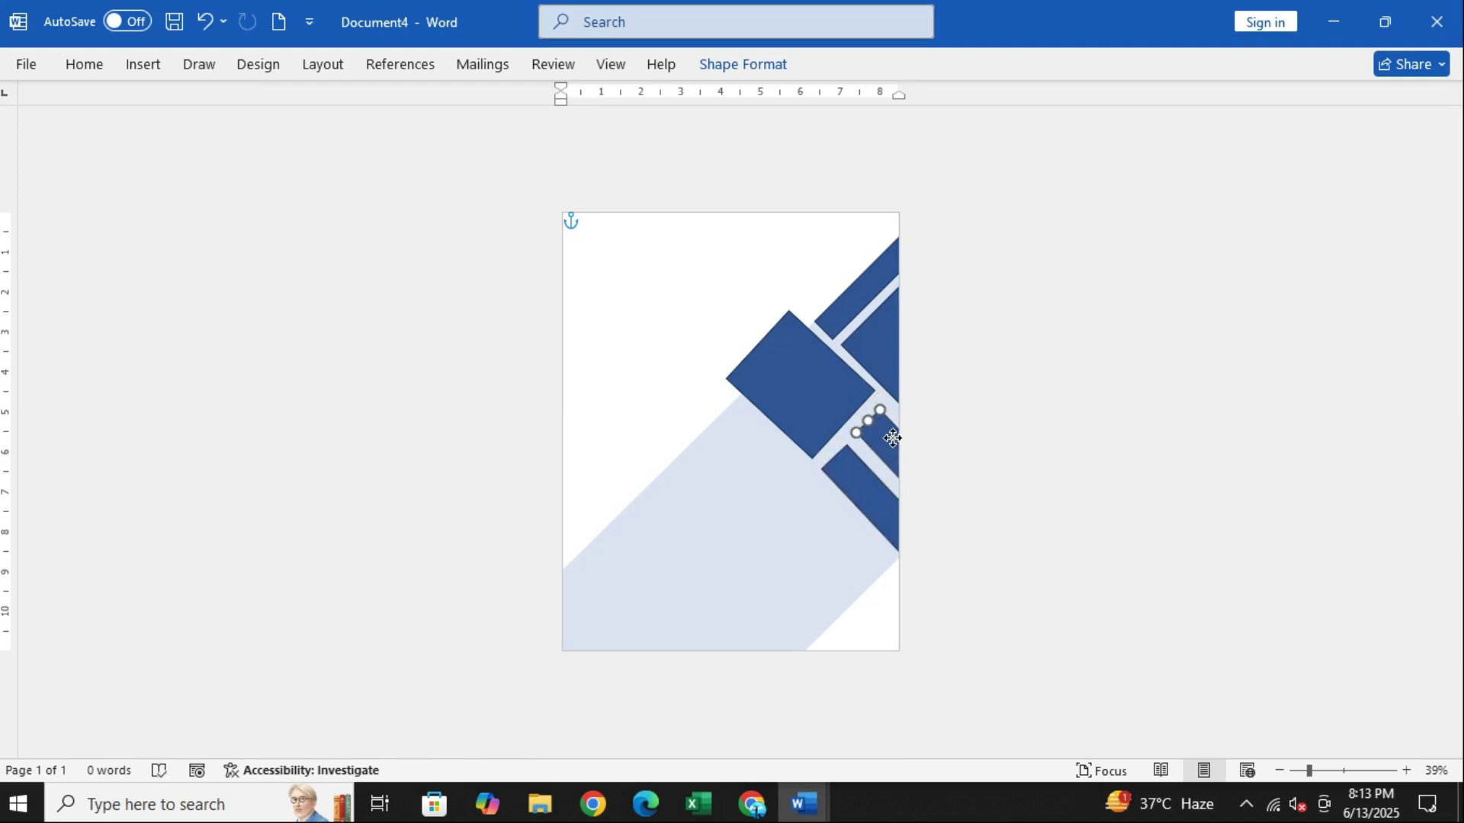
drag(853, 420, 854, 428)
click(869, 481)
mouse_move(876, 487)
mouse_down()
mouse_move(873, 474)
mouse_move(876, 517)
mouse_up()
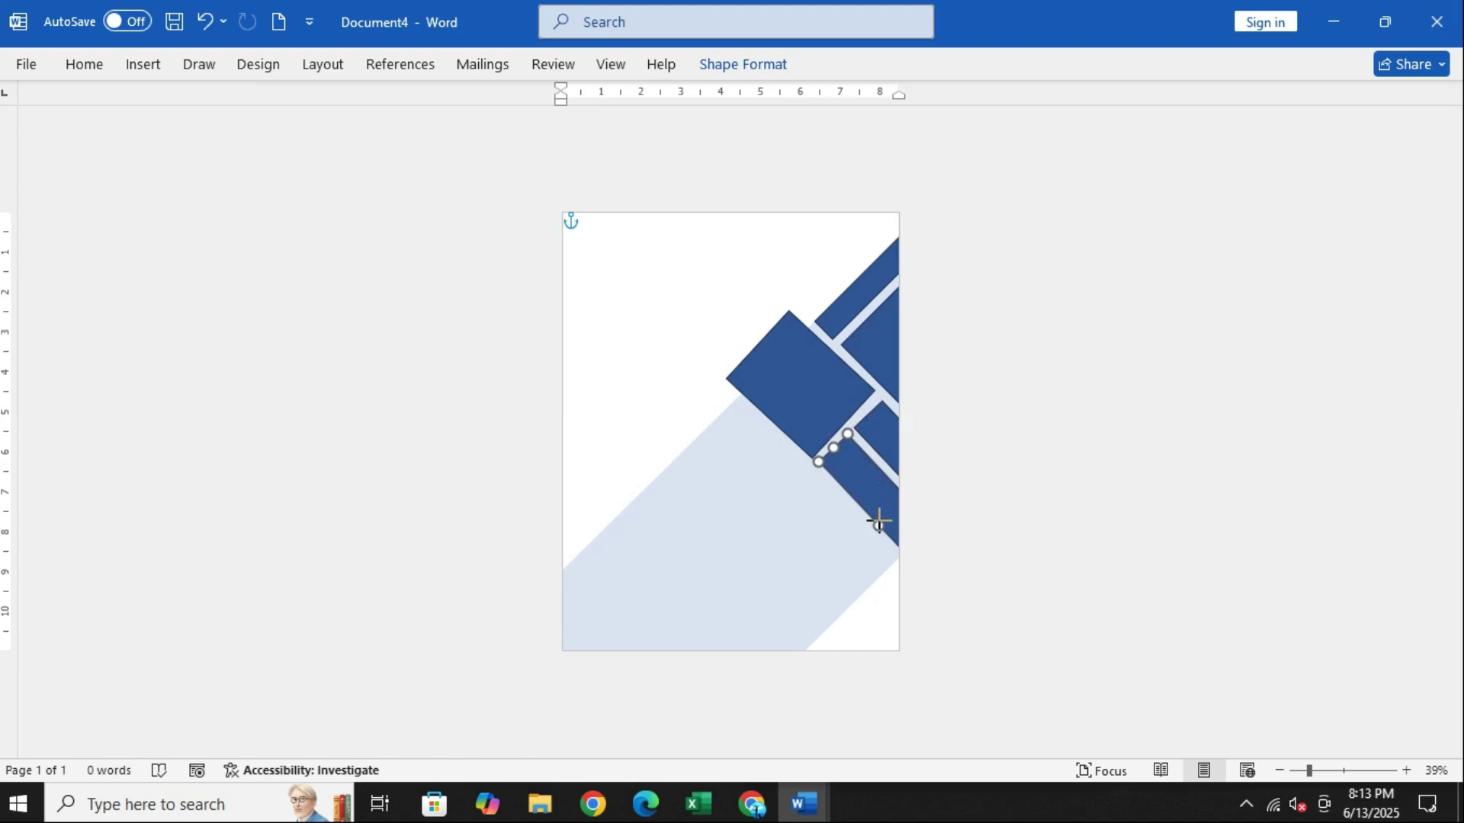
key(ctrl+z)
key(Down)
key(Up)
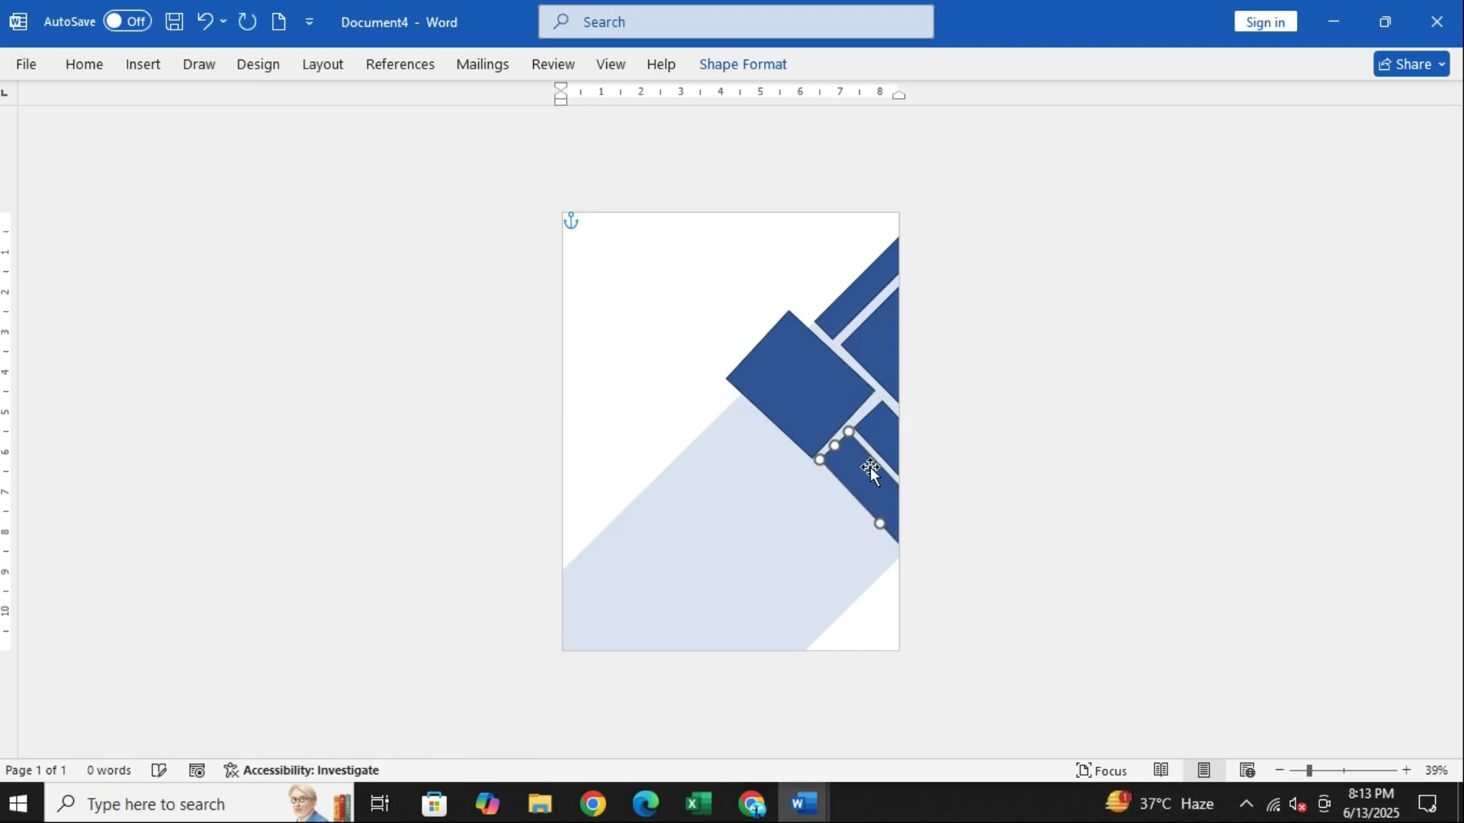
key(Down)
key(Up)
key(Up)
- Rotate the square block slightly so its edges run parallel to the neighbouring blocks
click(803, 377)
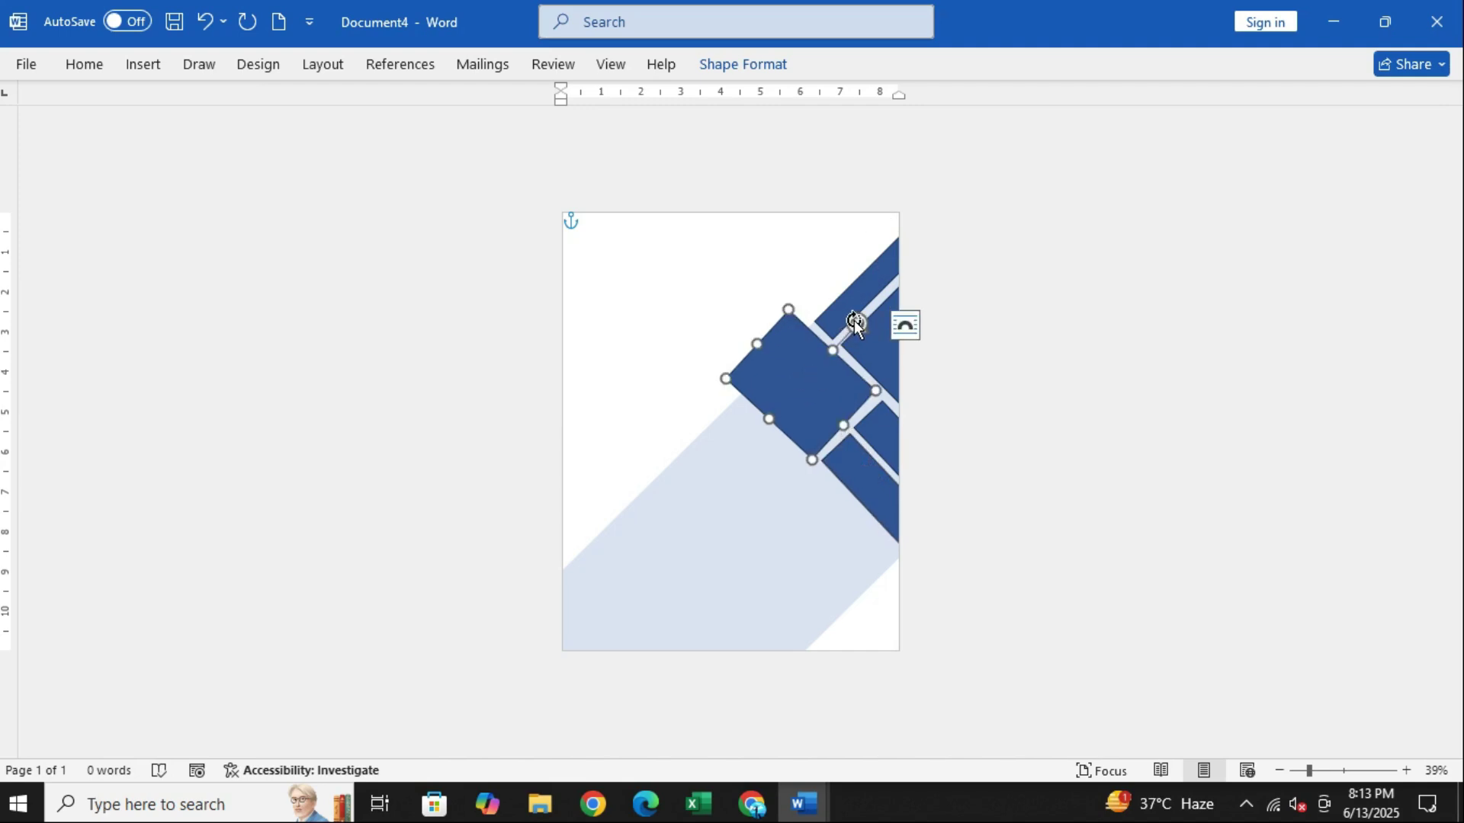
drag(852, 323, 860, 327)
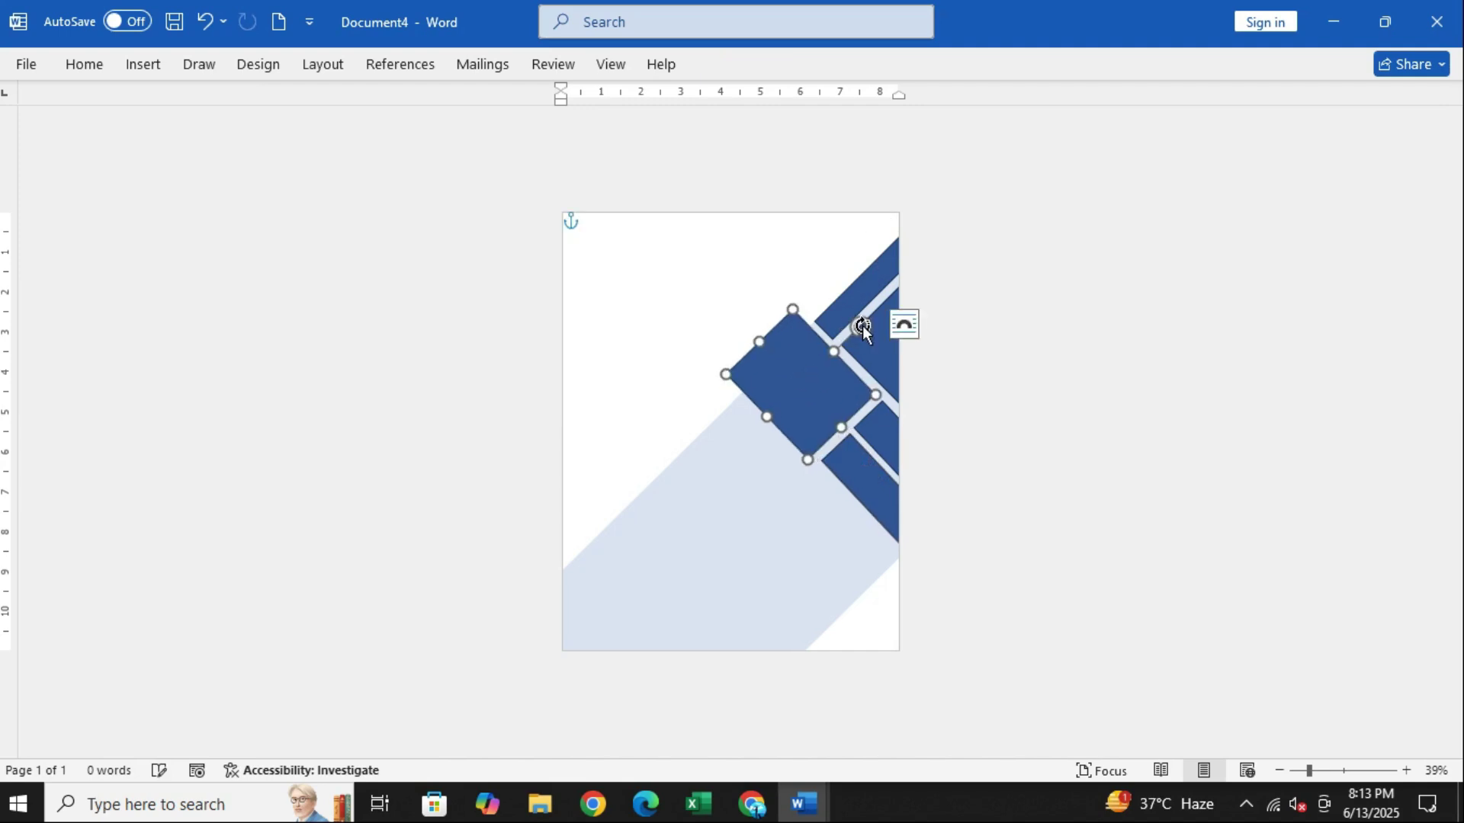
key(ctrl+z)
- Nudge the lower crosswise strip down and left to even out the gaps to the square and the upper strip
click(875, 474)
key(Left)
key(Left)
key(Down)
key(Down)
key(Right)
key(Up)
click(1049, 271)
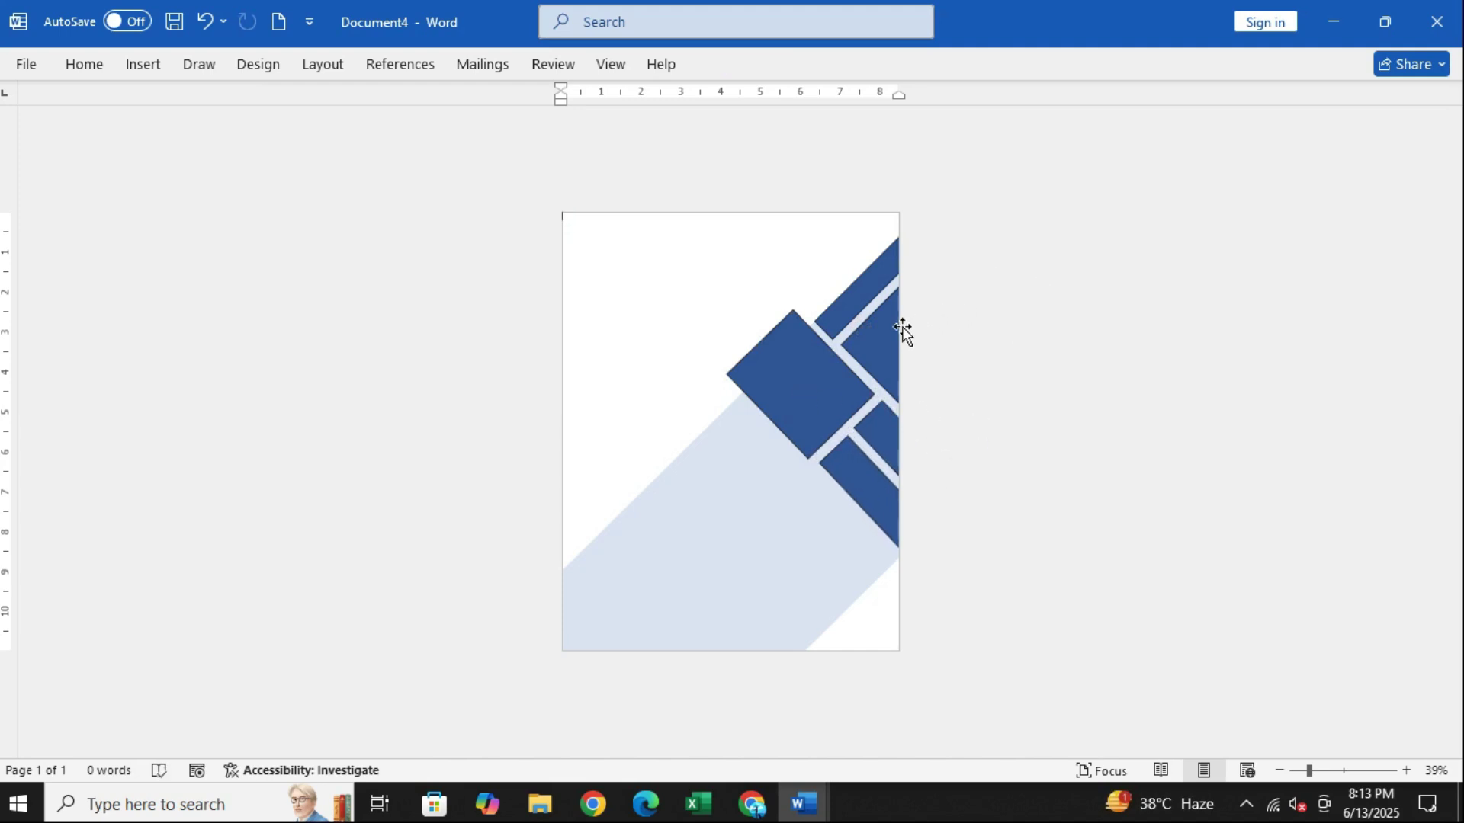
- Duplicate the lower crosswise strip onto the light band just below the square block
click(888, 500)
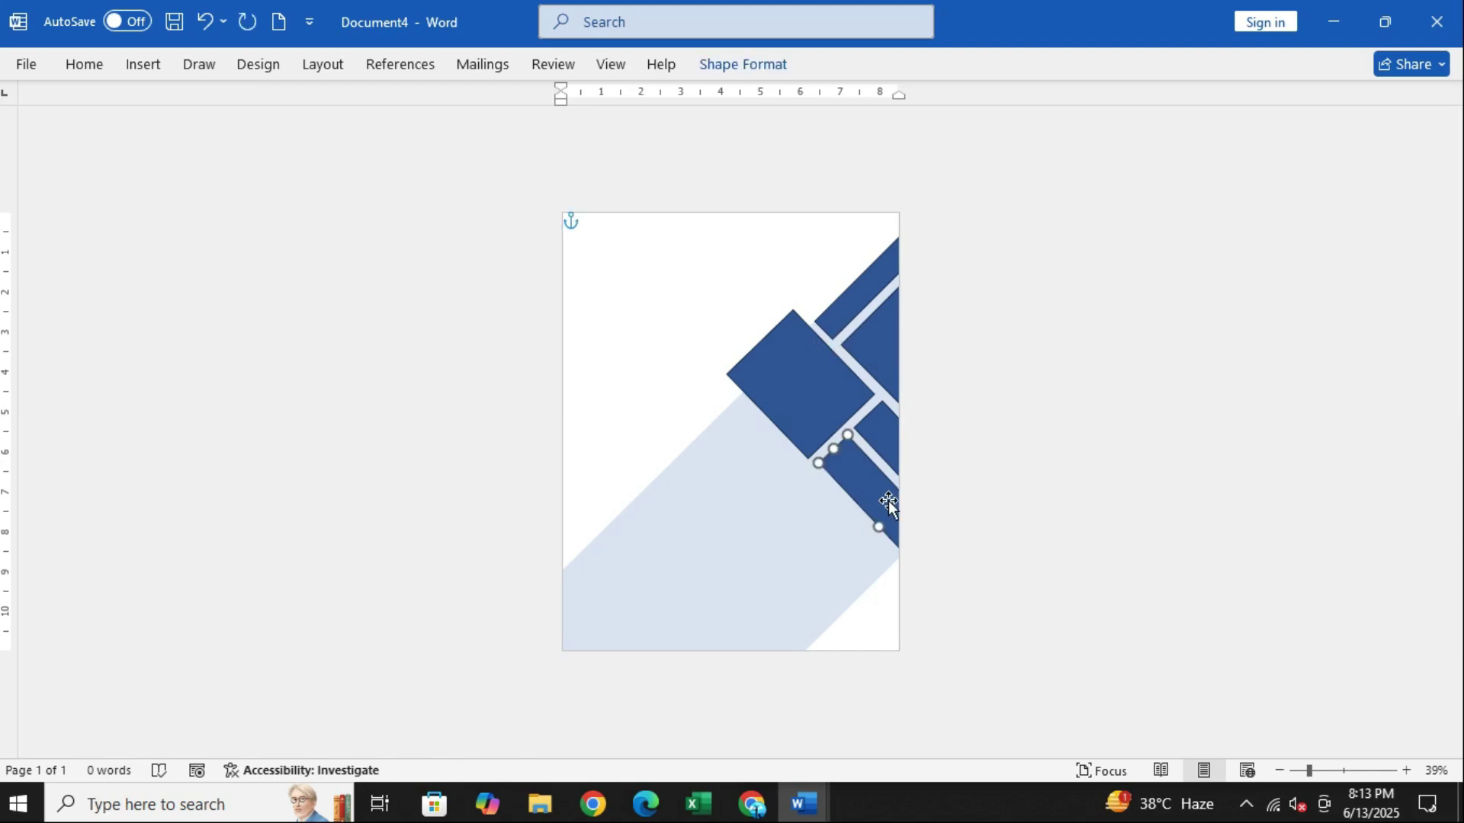
key(ctrl+z)
drag(889, 500, 780, 468)
key(ctrl+z)
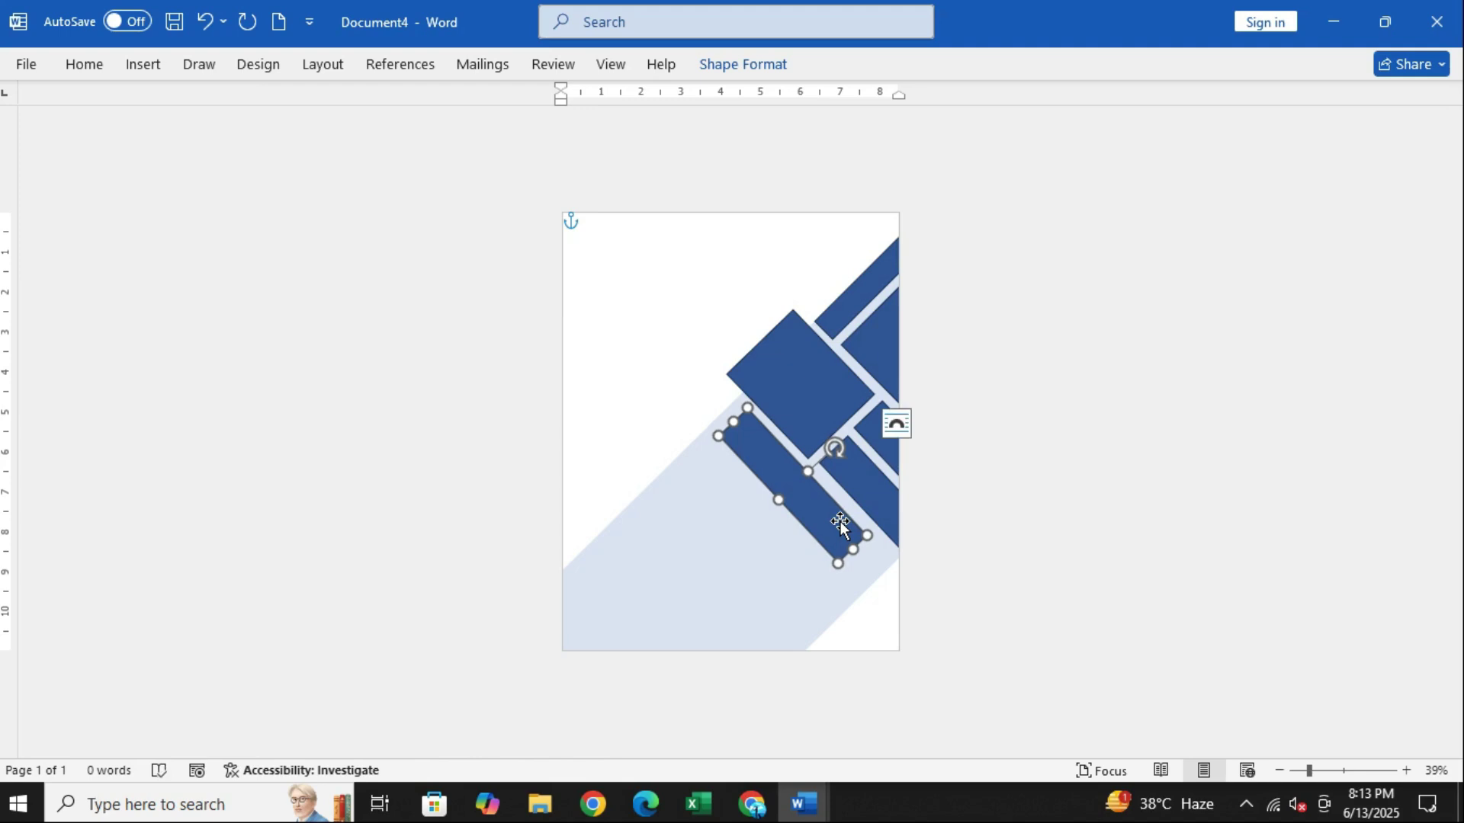
- Rotate the new strip slightly and nudge it down and right to sit along the square's lower edge with a gap
drag(832, 445, 833, 442)
key(Down)
key(Down)
key(Right)
key(Down)
key(Down)
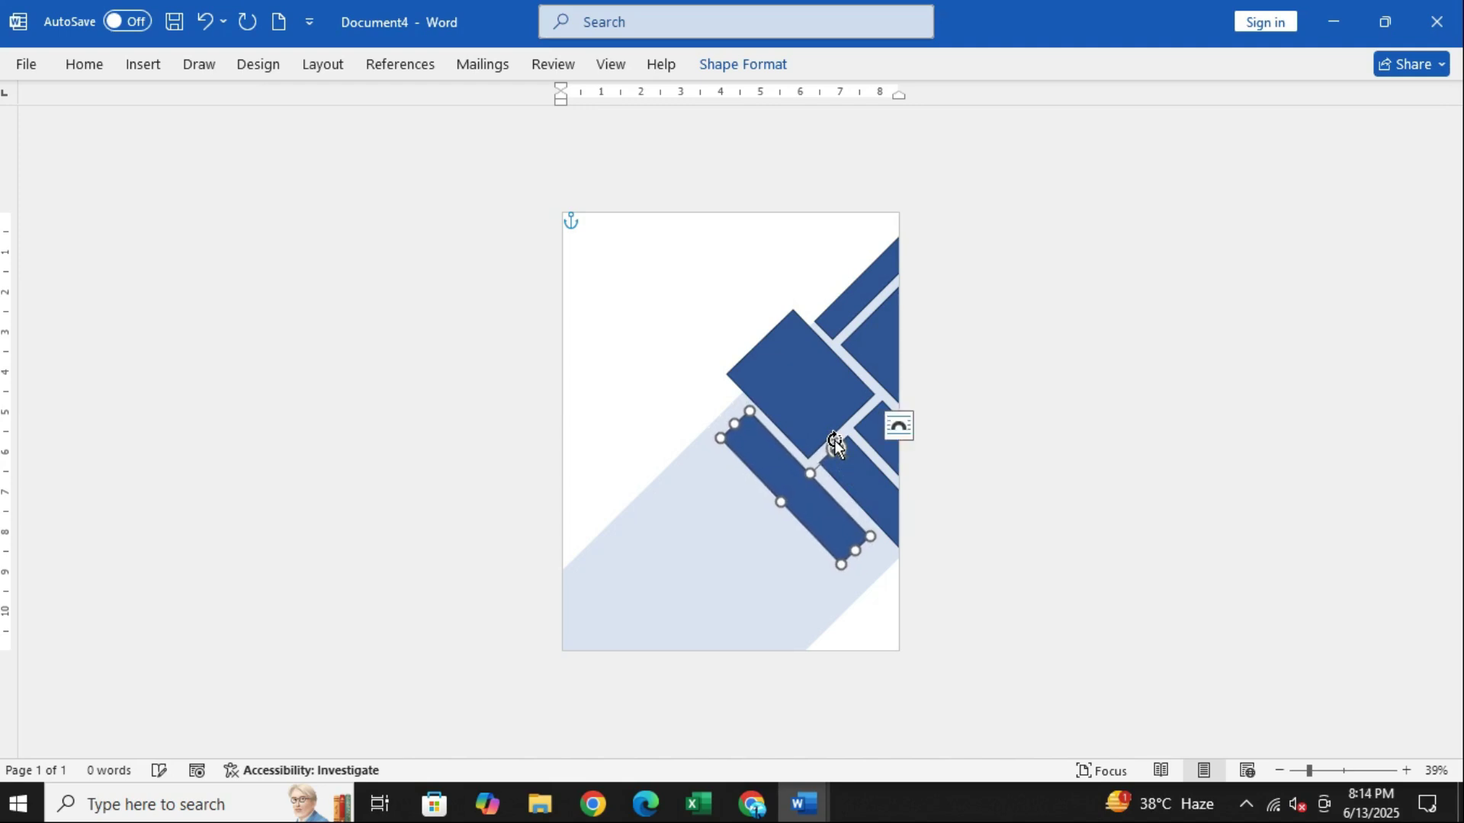
key(Right)
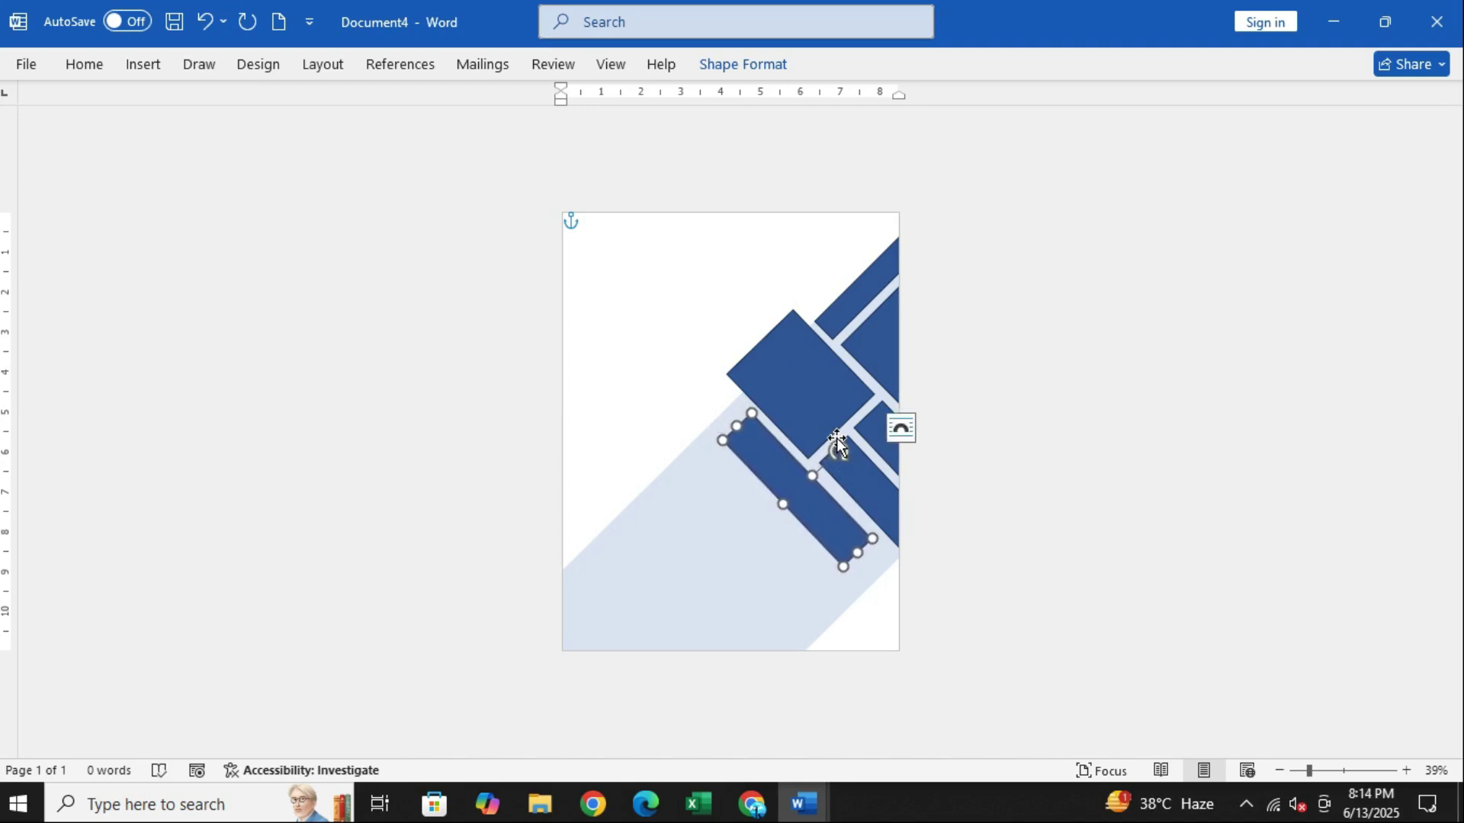
drag(832, 444, 835, 440)
key(Right)
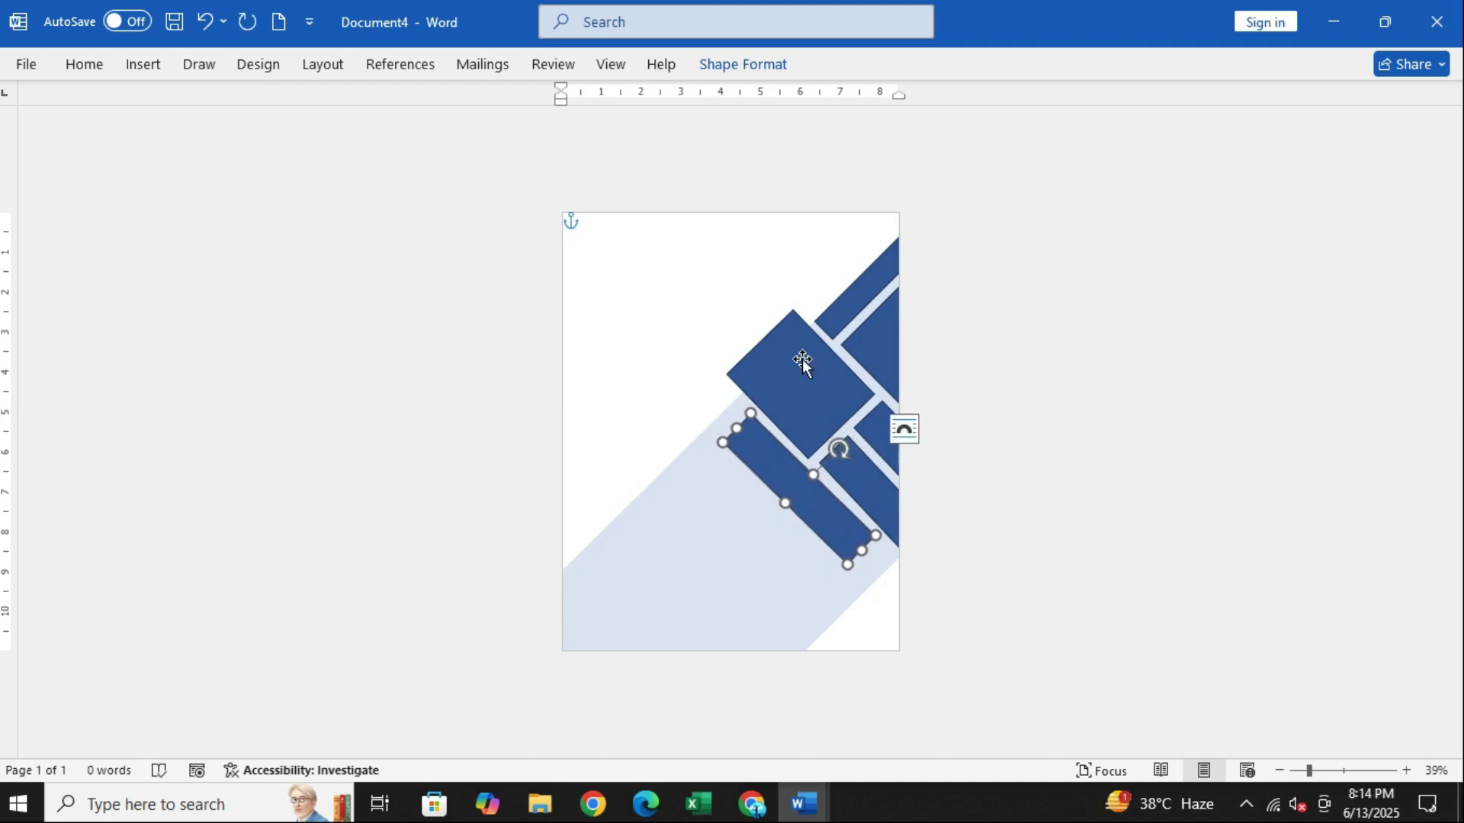
- Duplicate the square block over the white lower-right corner of the page and adjust the copy's position and rotation
click(765, 359)
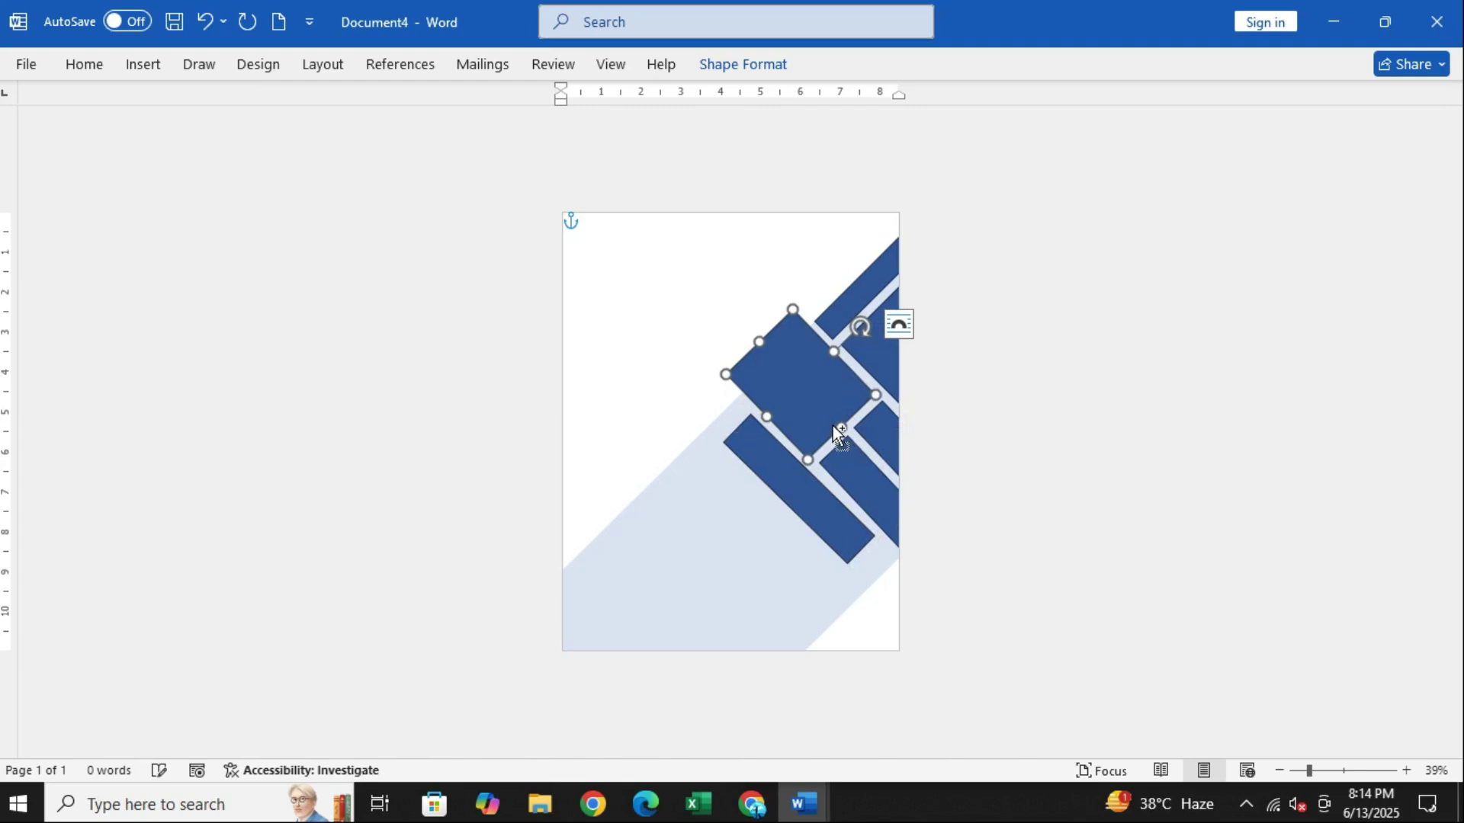
drag(820, 379, 816, 643)
drag(784, 502, 811, 639)
drag(830, 565, 823, 568)
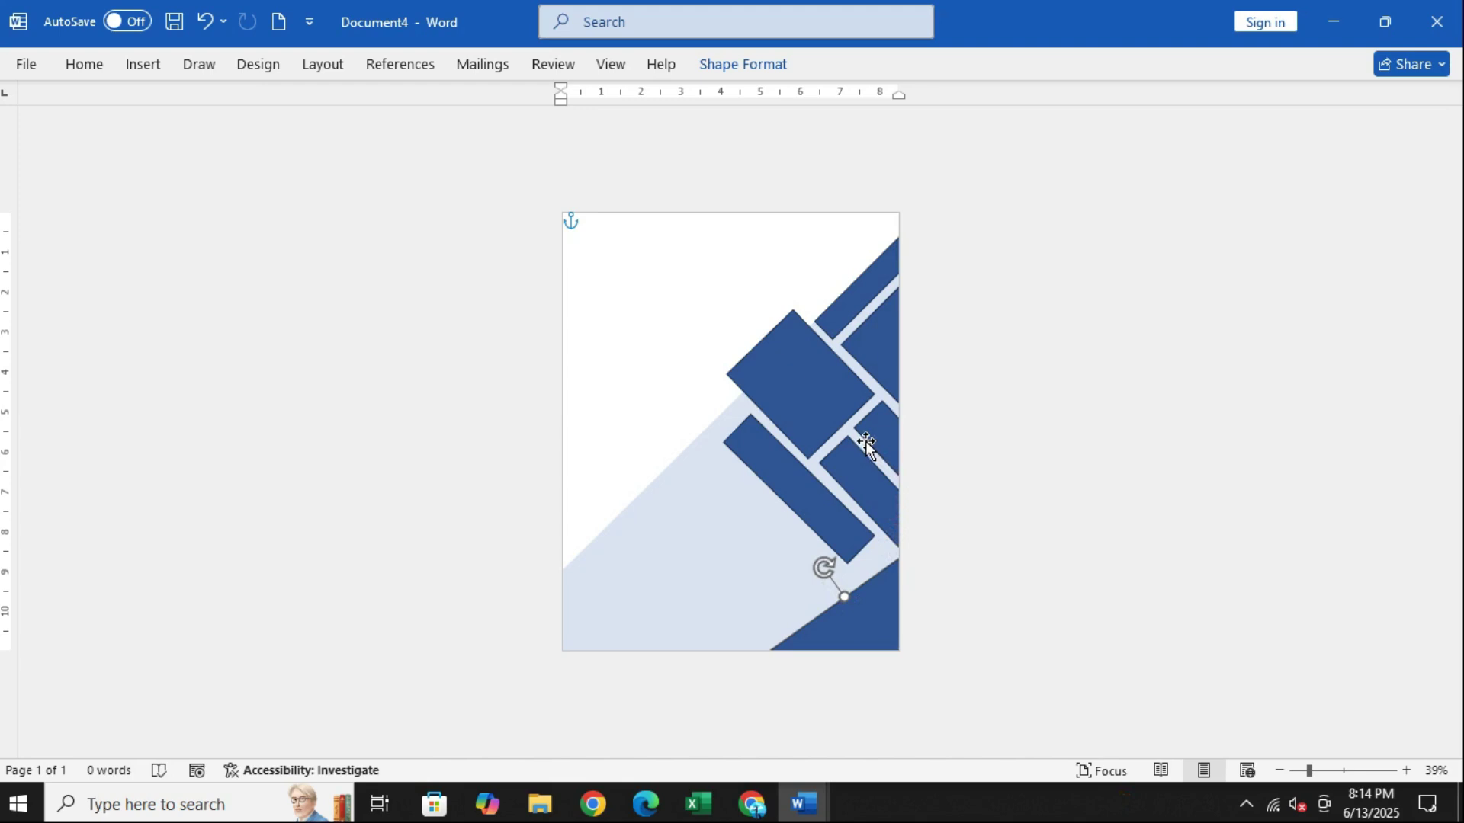
- Rotate the block in the page's lower-right corner slightly and place a duplicate of it over the upper-left corner
drag(869, 615, 839, 593)
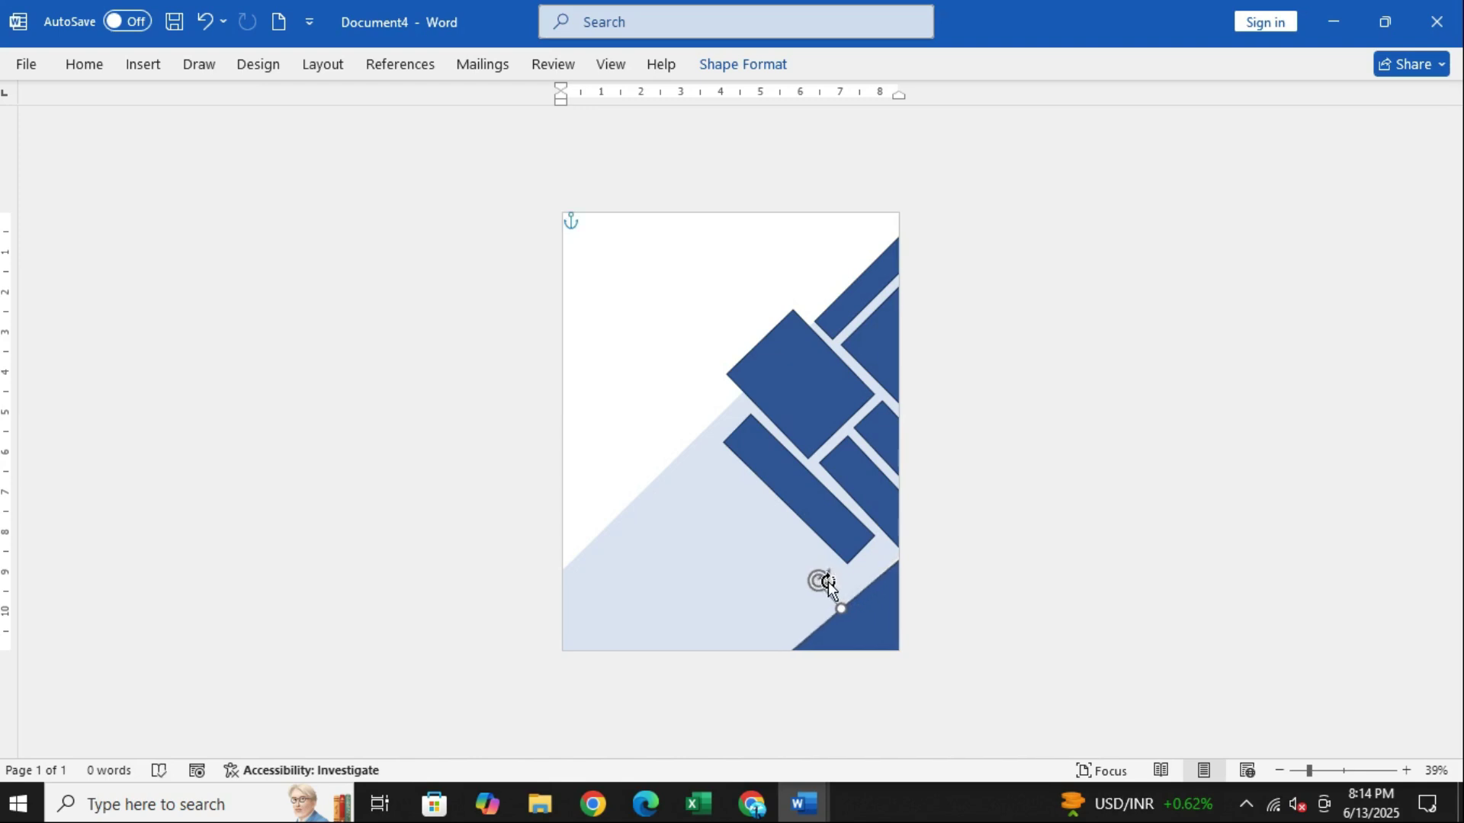
click(815, 416)
click(856, 631)
key(ctrl+v)
drag(882, 630, 592, 187)
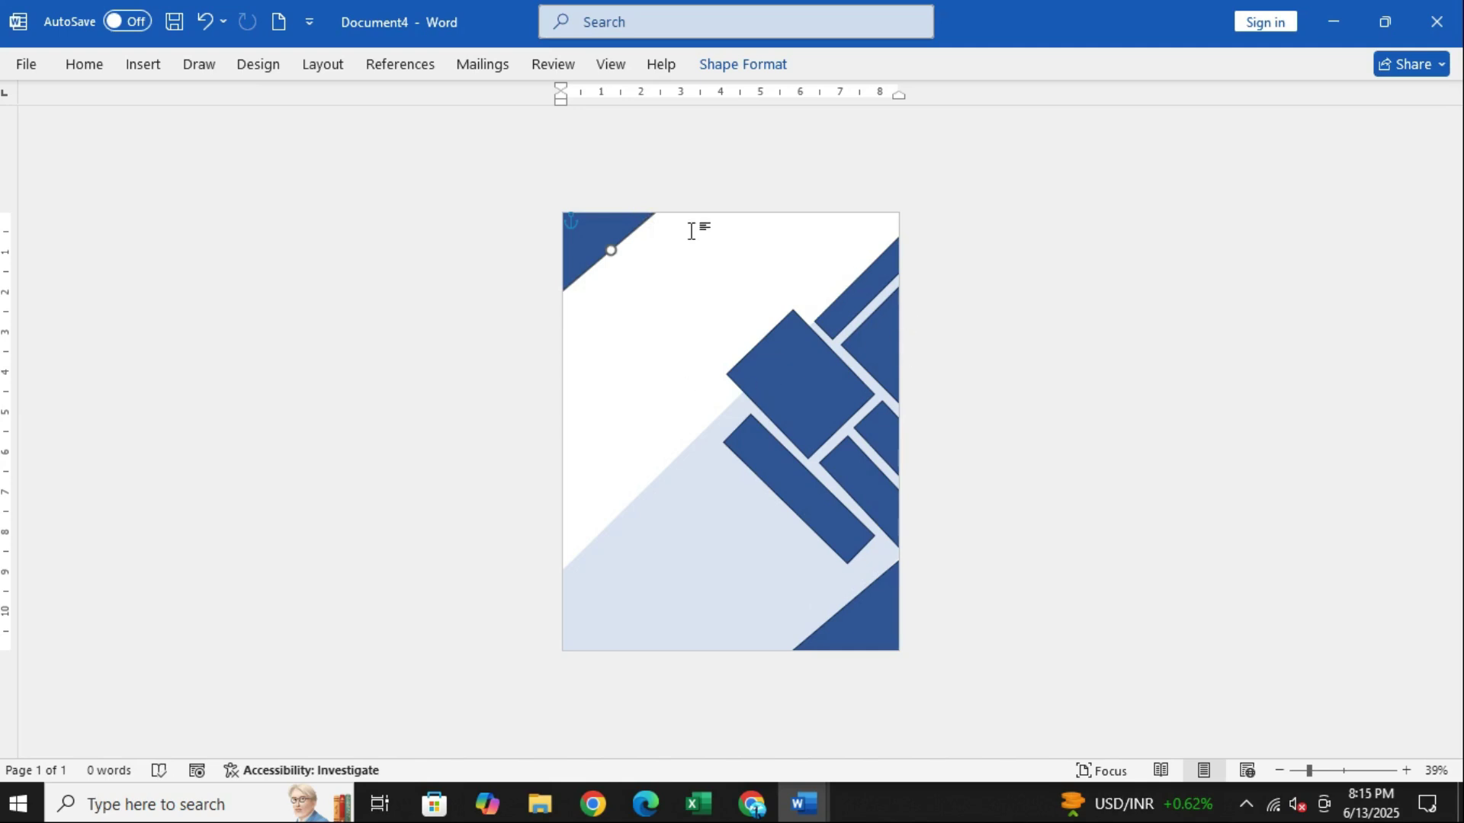
- Insert a simple text box reading "Add tour cover page title", widen it and place it beside the upper-left corner block
click(152, 65)
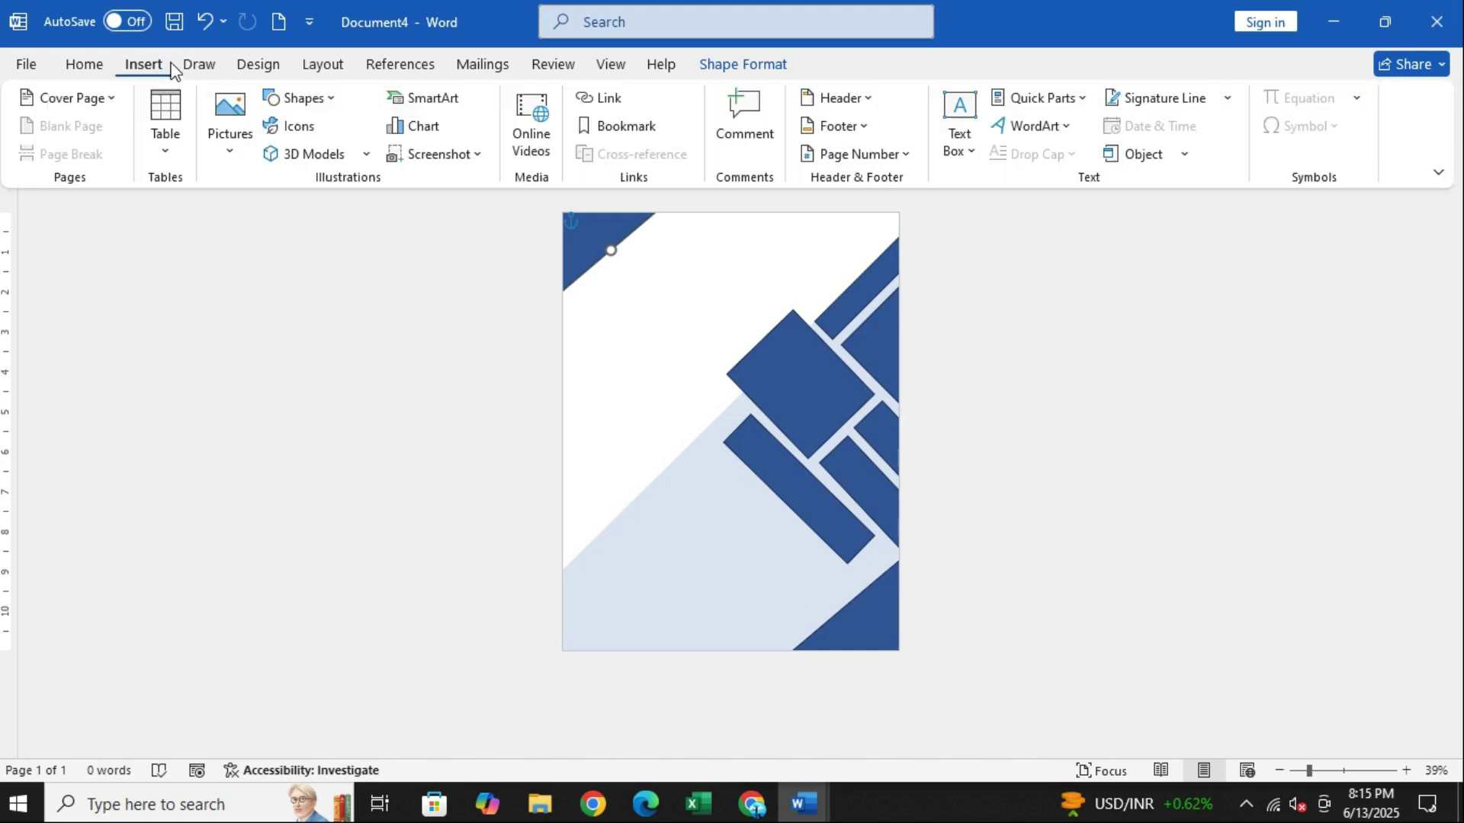
click(960, 141)
click(957, 282)
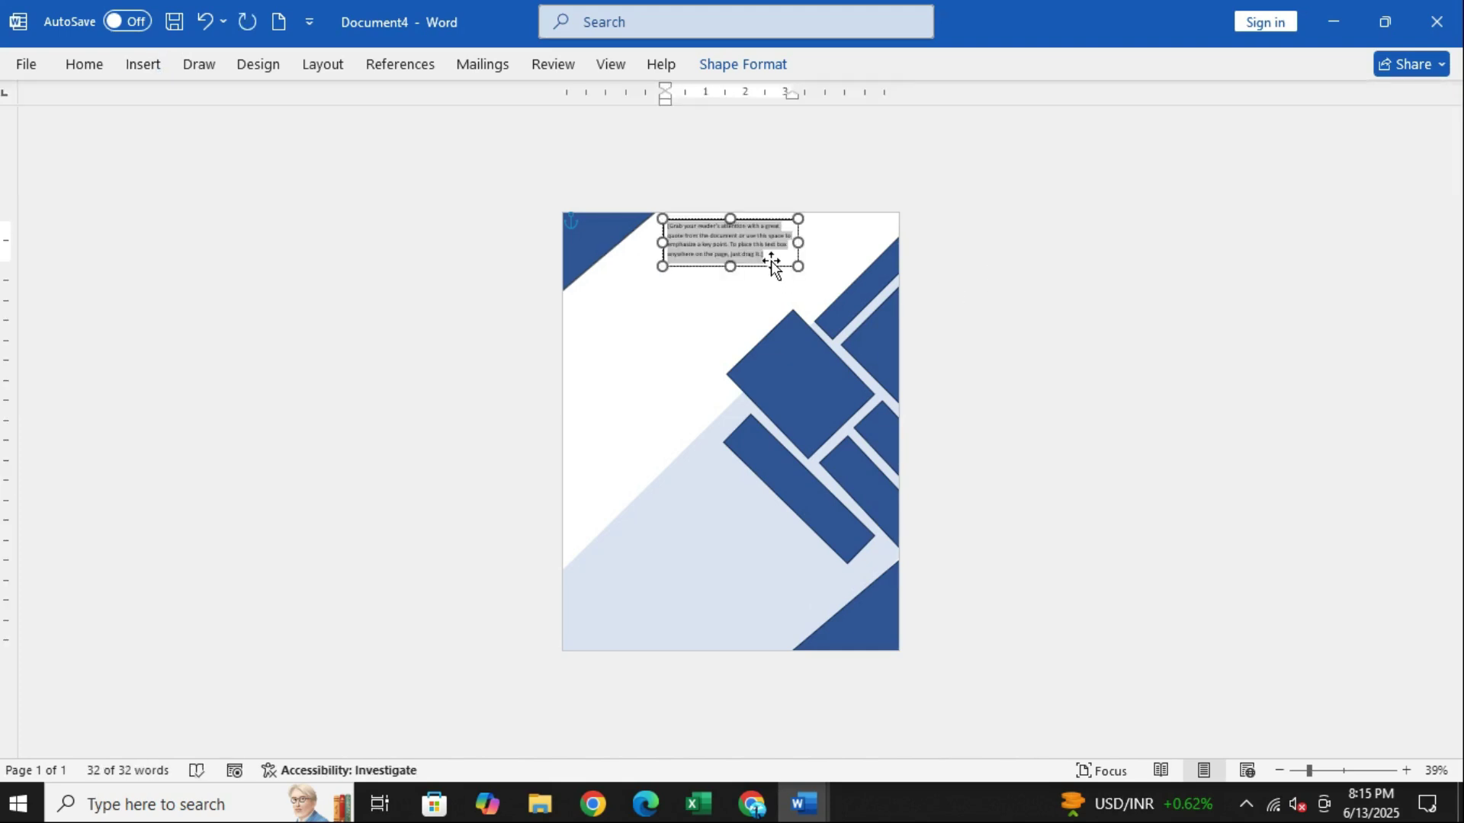
key(Delete)
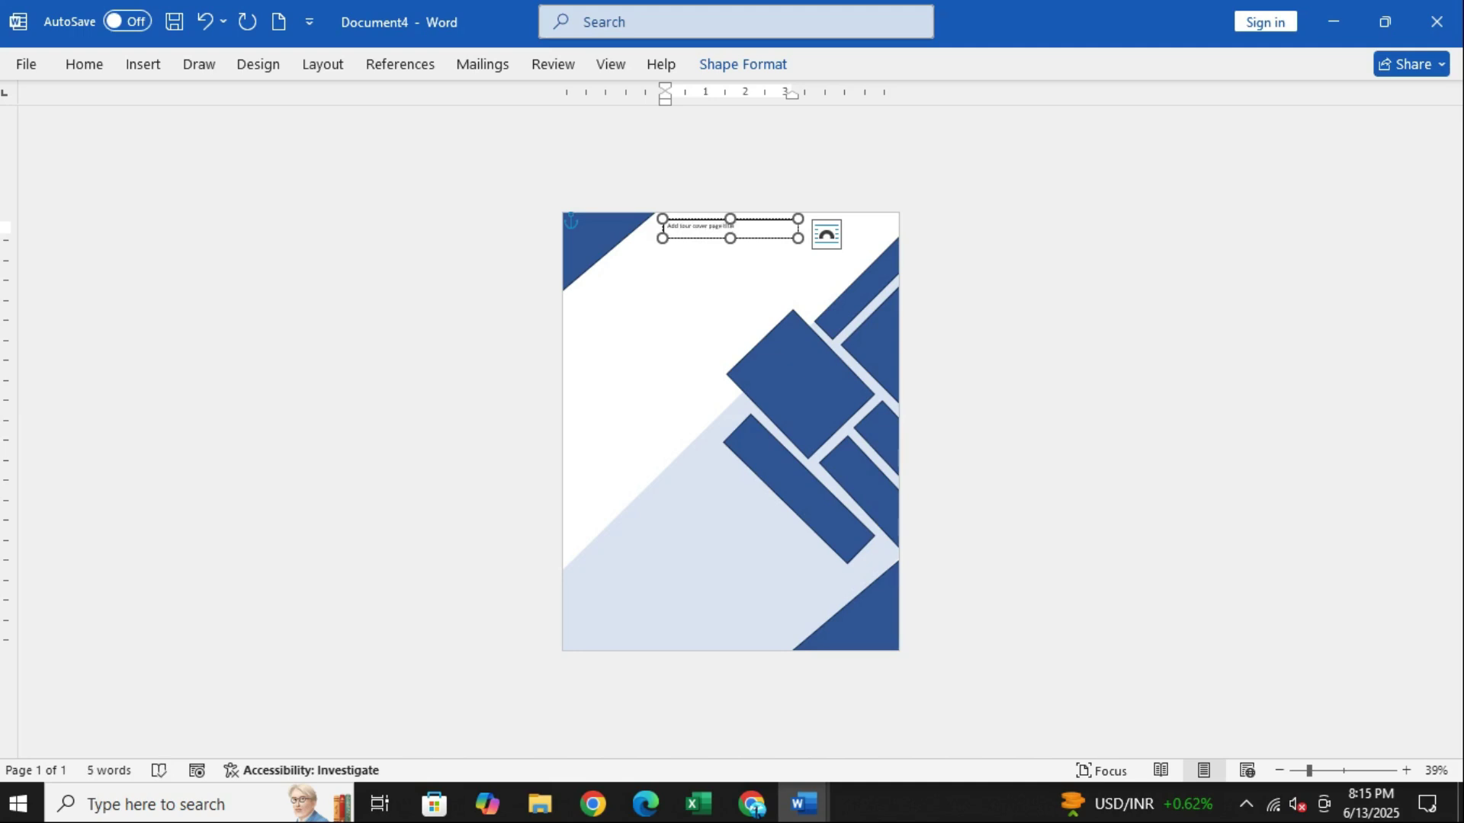
drag(799, 229, 854, 229)
drag(741, 224, 697, 256)
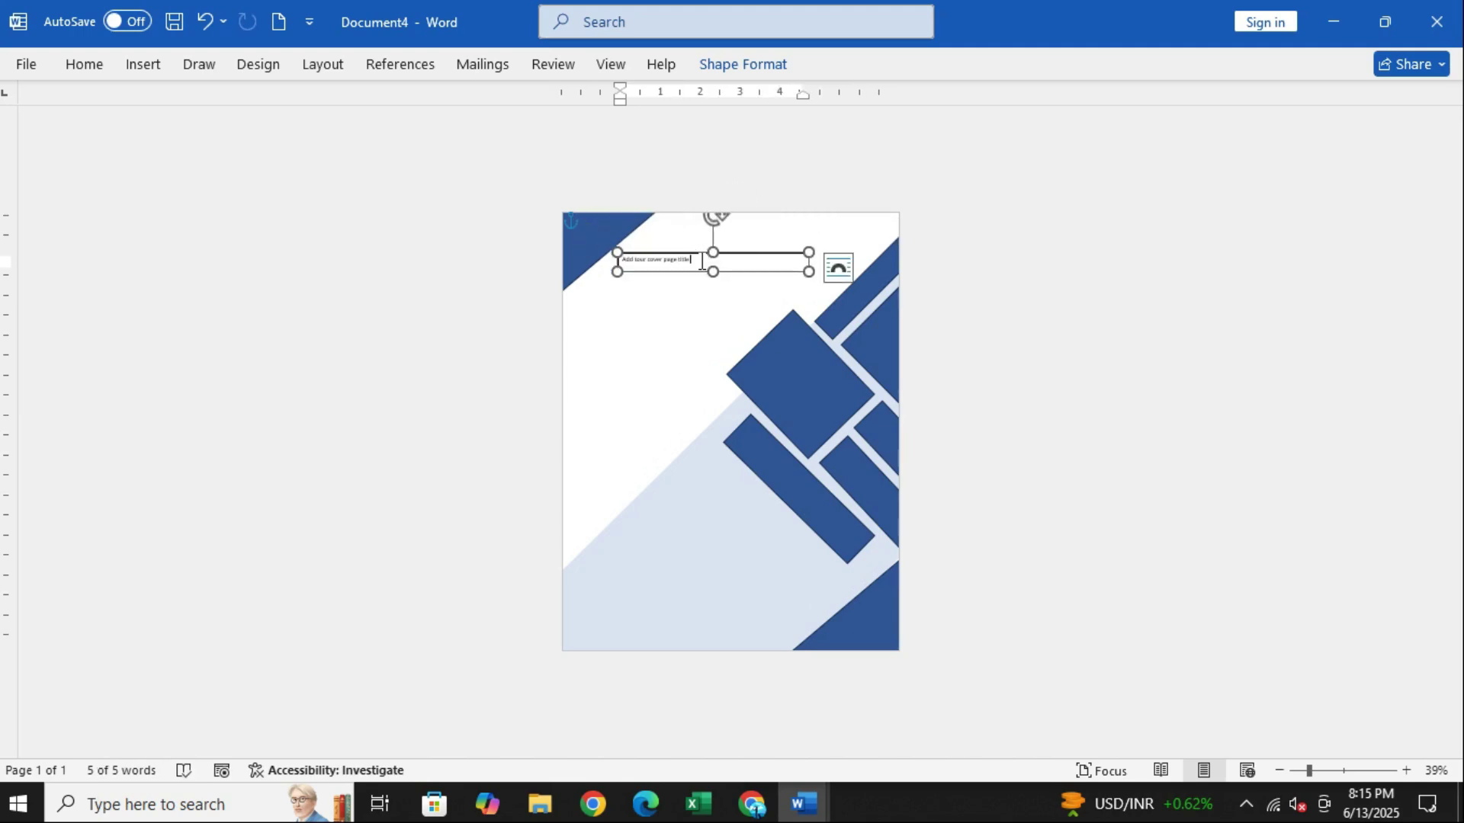
- Set the title text to font size 48 and widen its text box so it fits on one line
click(702, 261)
click(751, 209)
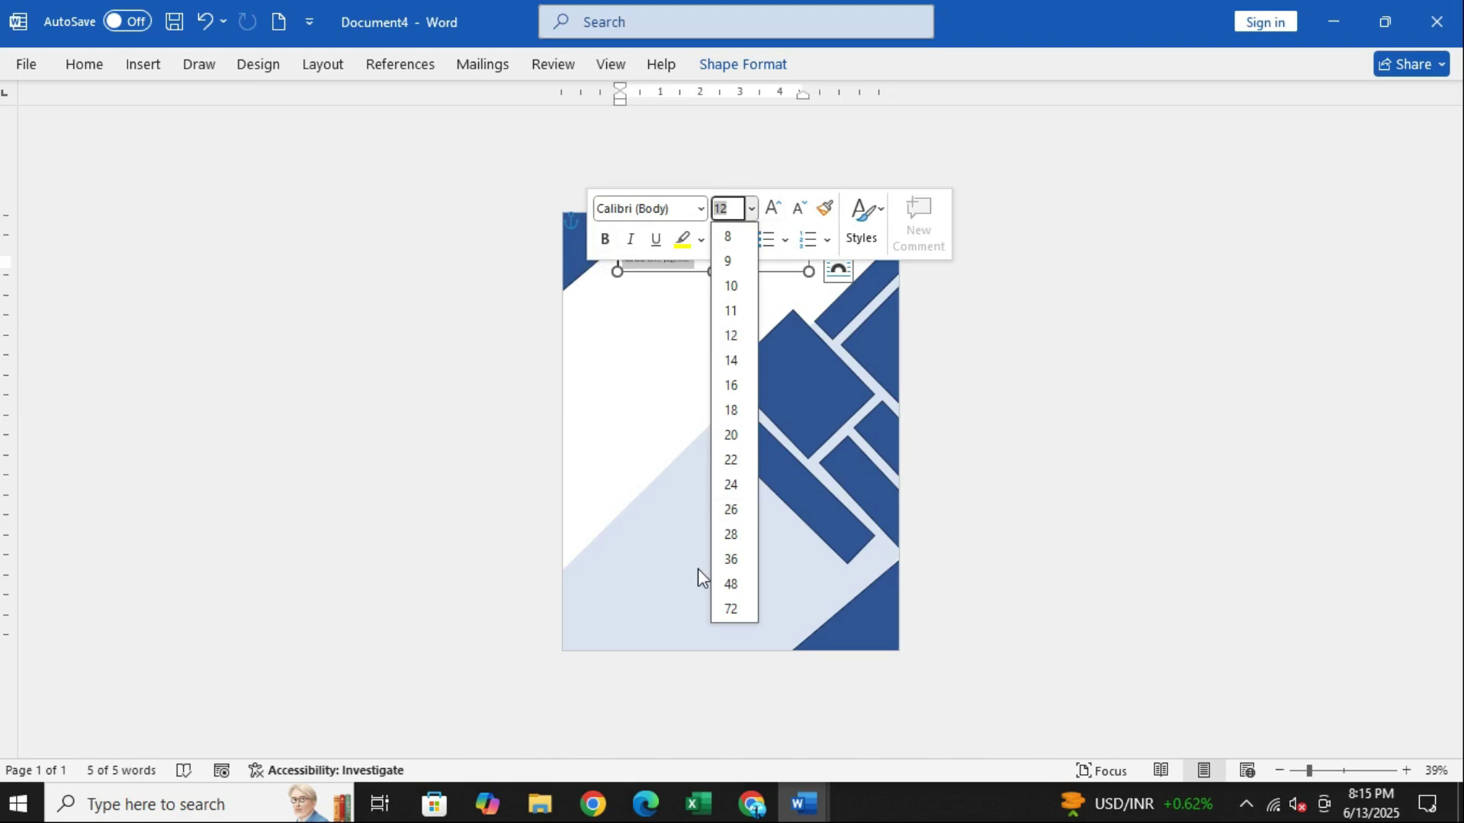
click(731, 583)
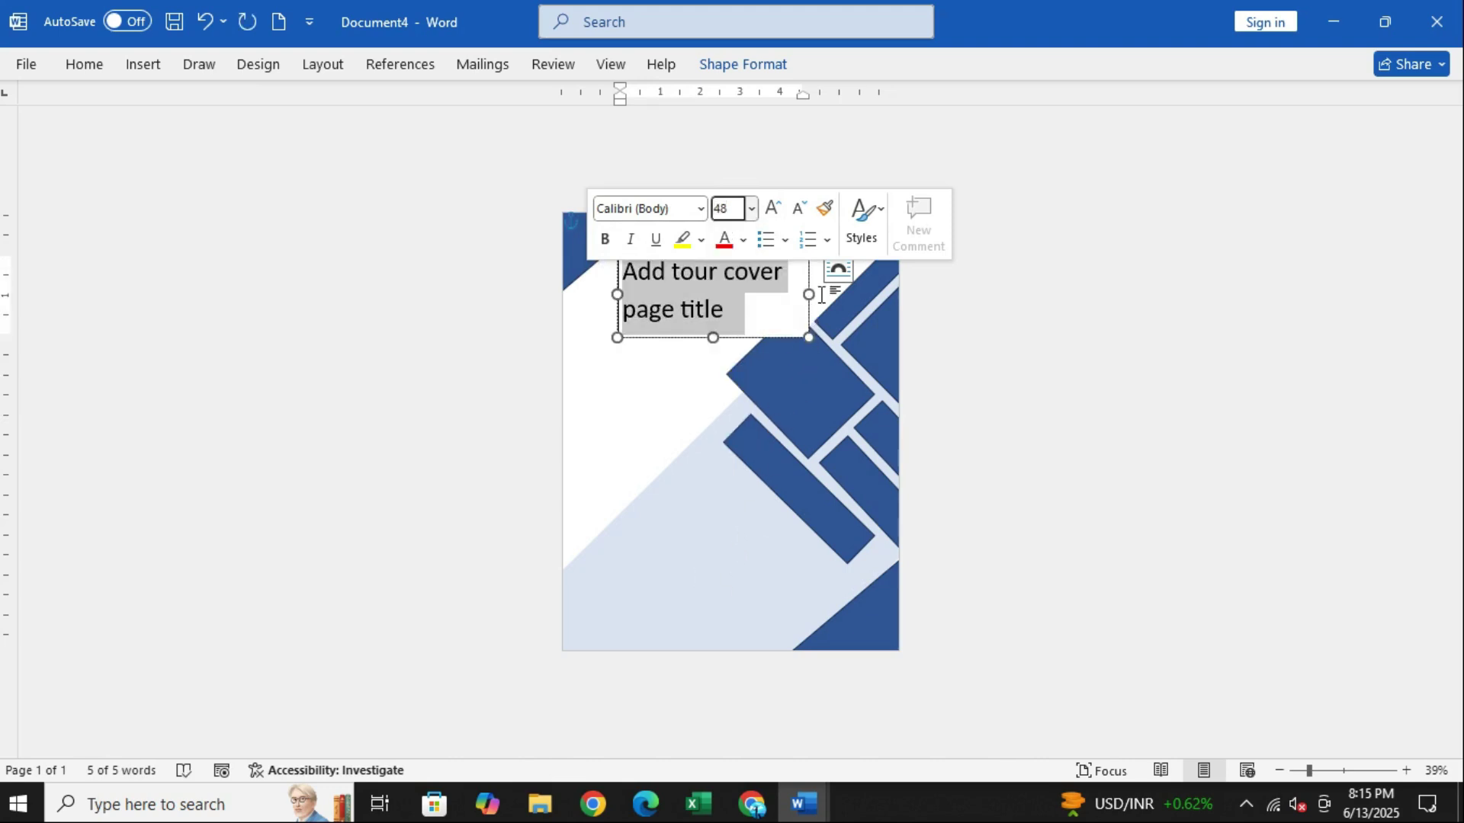
drag(810, 297, 888, 277)
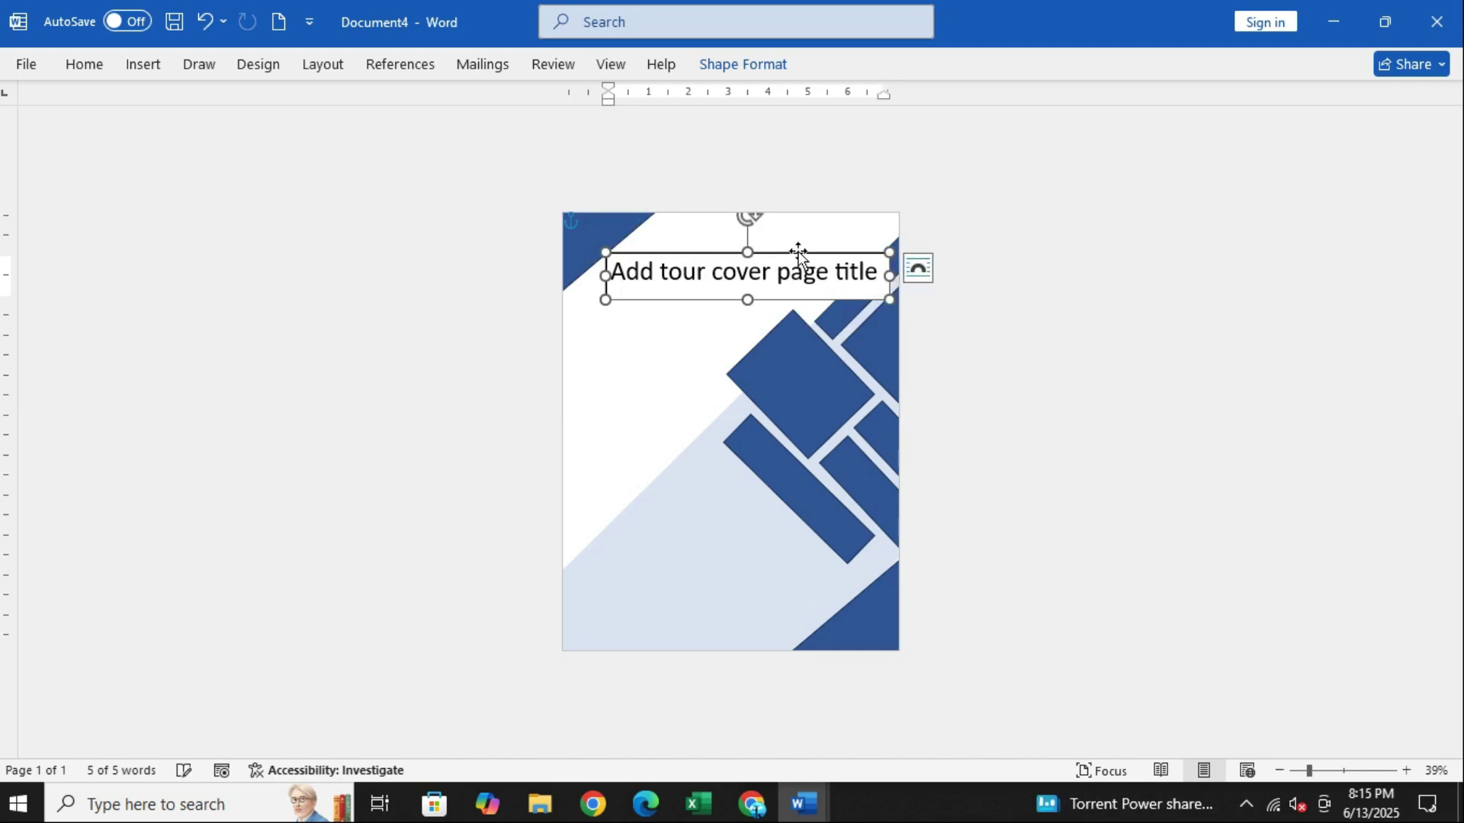
- Remove the title text box's fill and outline and shift the box slightly left
right_click(789, 254)
click(743, 64)
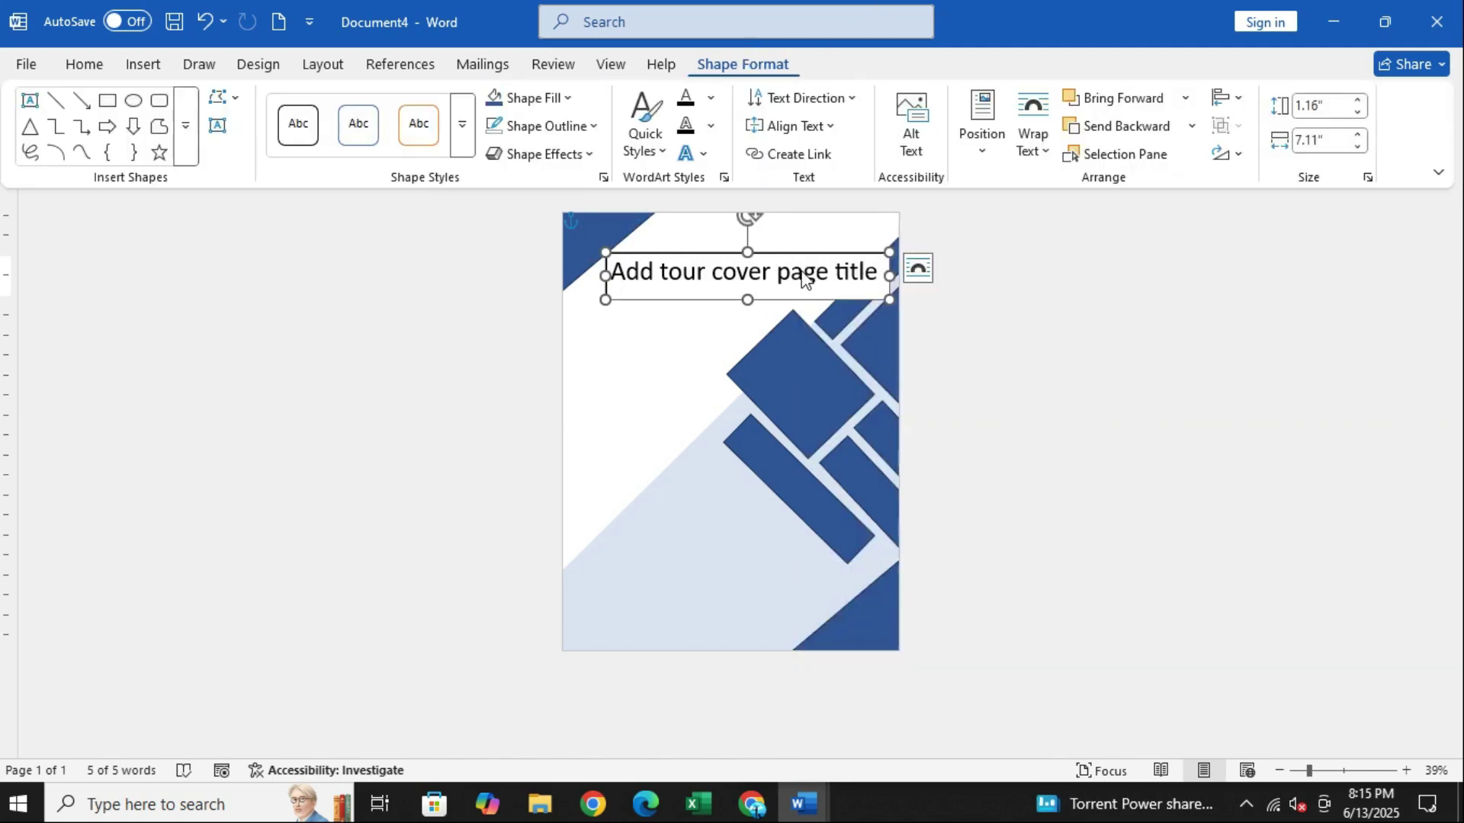
click(571, 100)
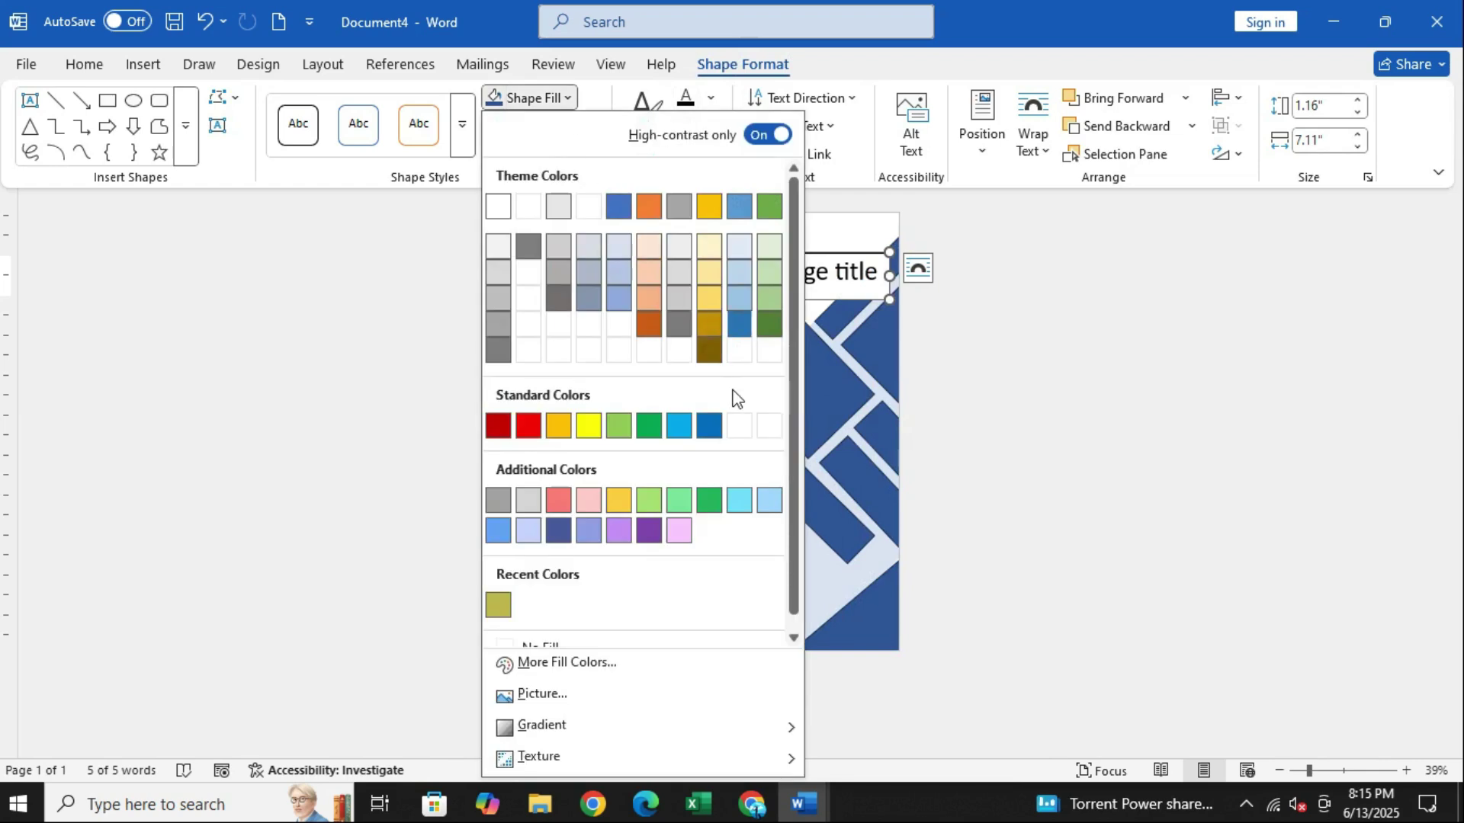
click(539, 644)
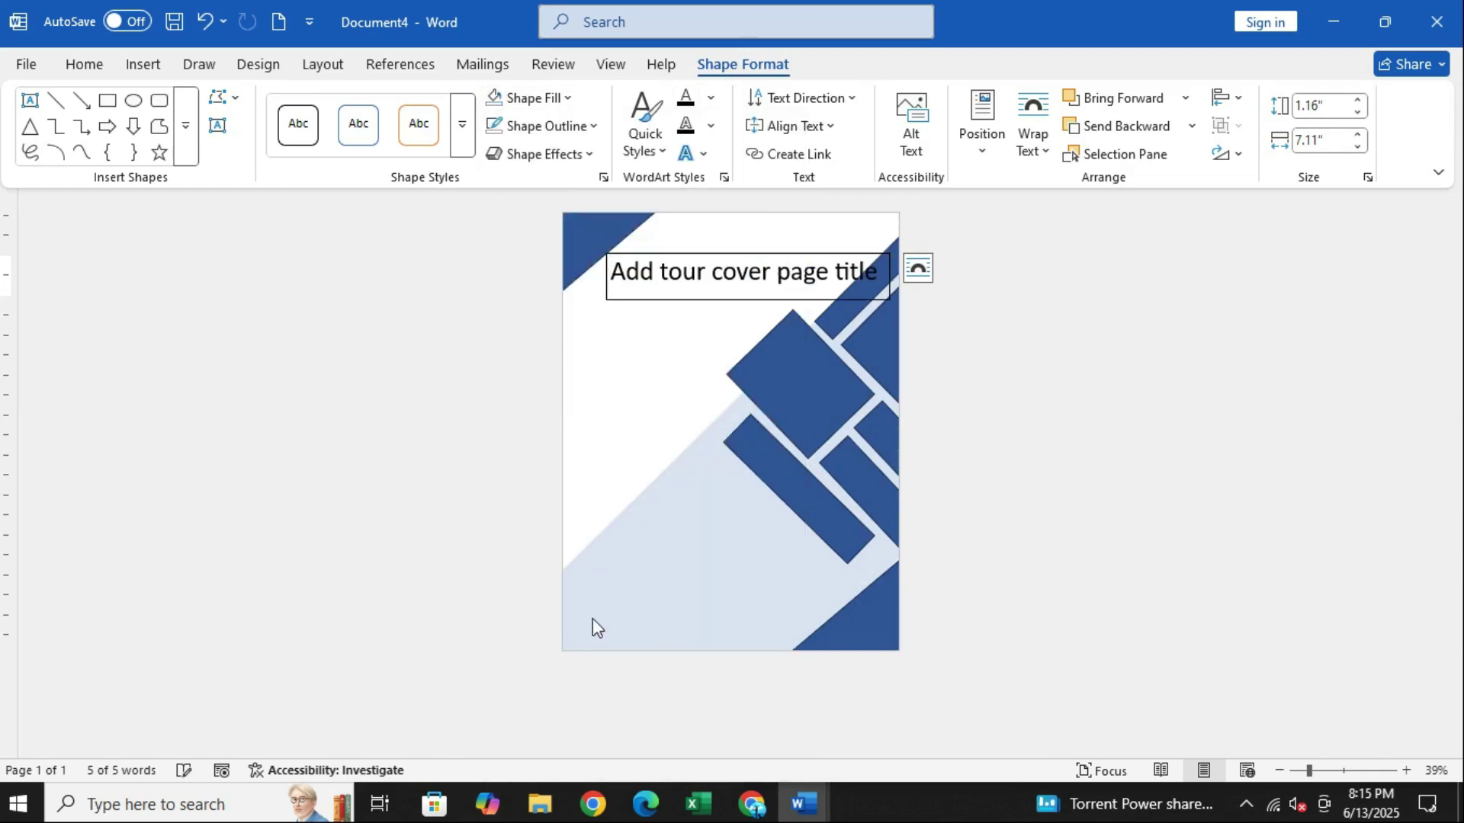
click(570, 129)
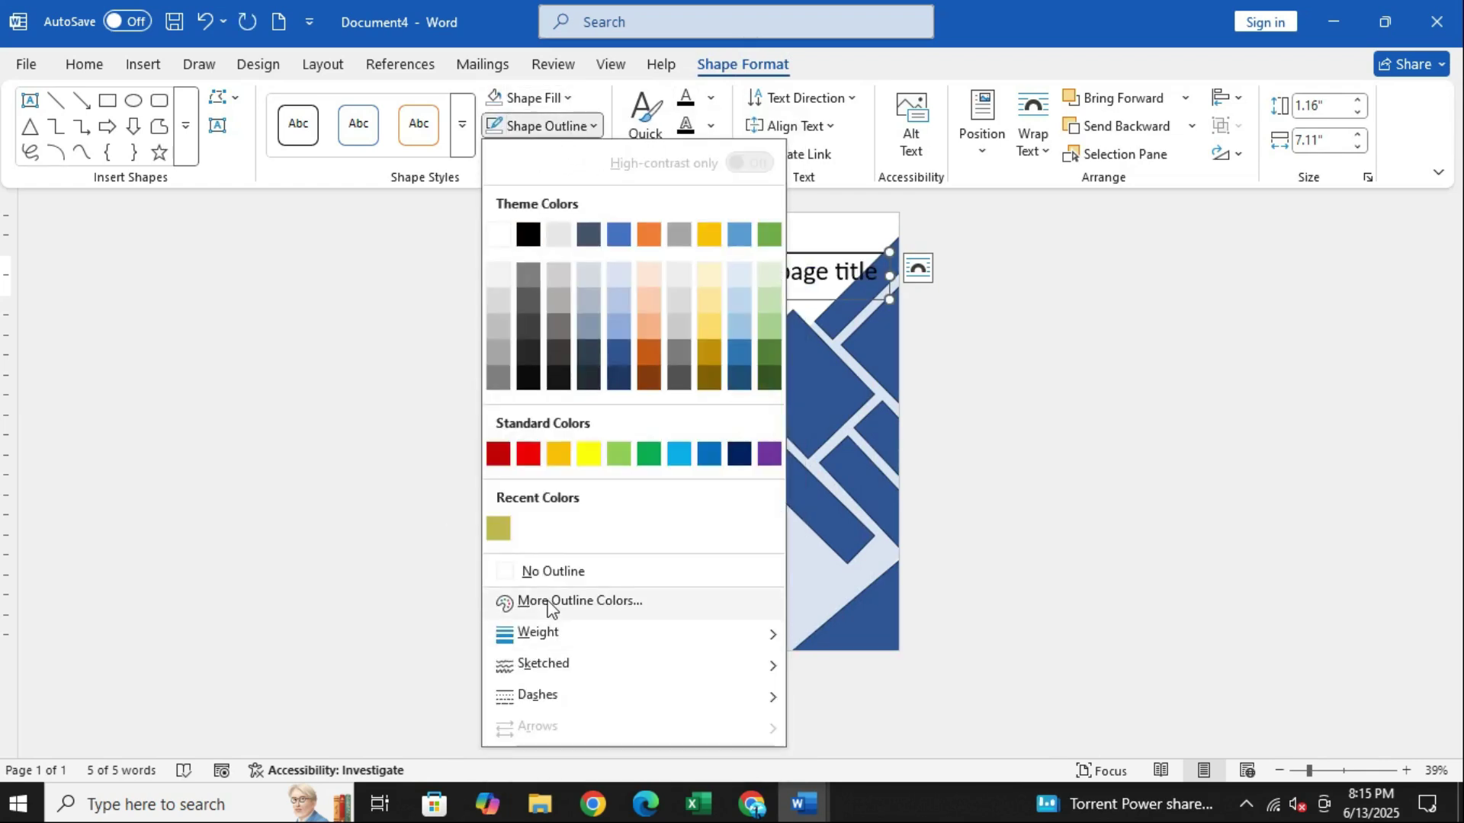
click(565, 568)
key(ctrl+F1)
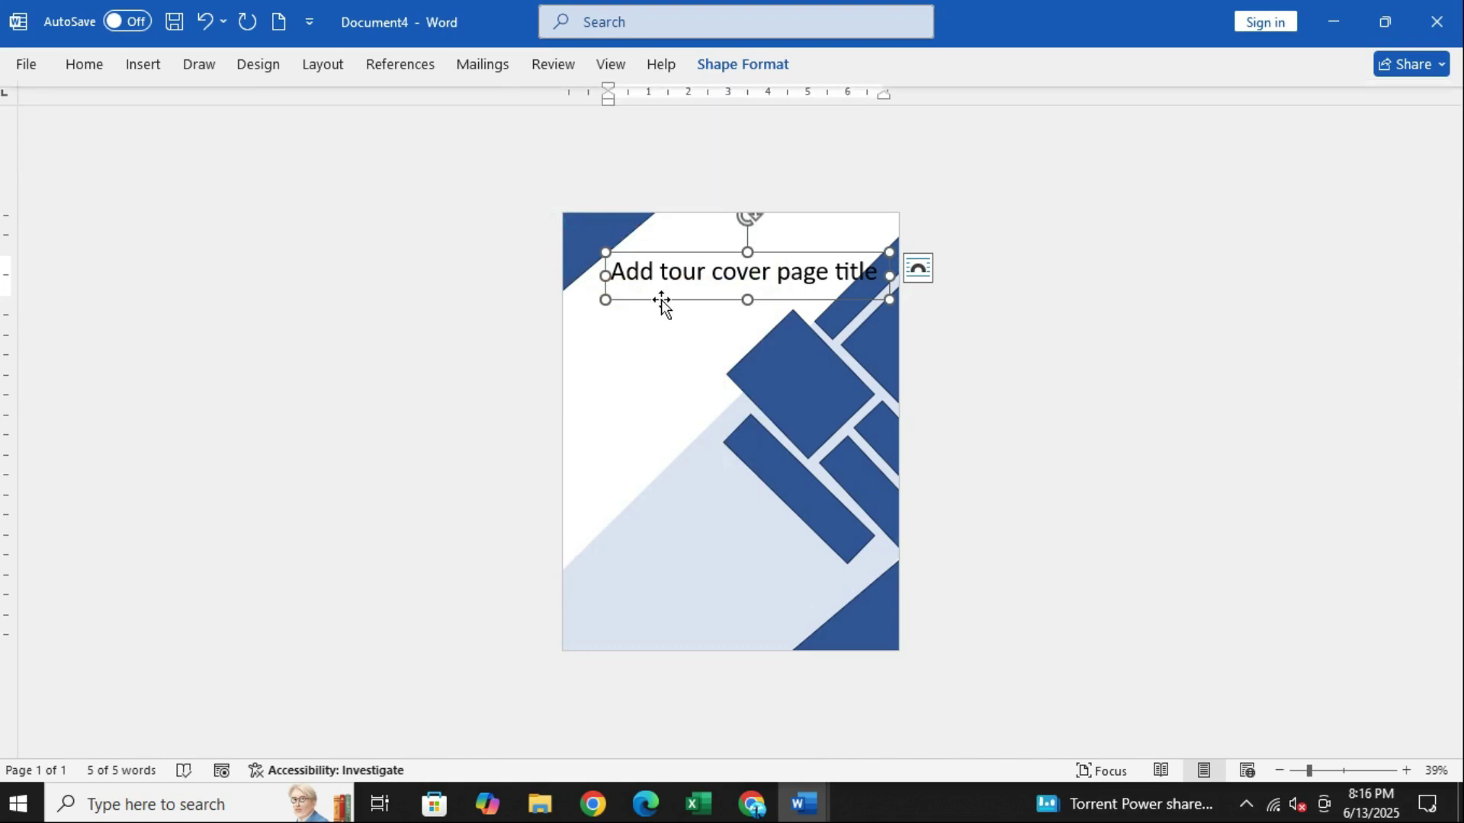
drag(655, 299, 633, 303)
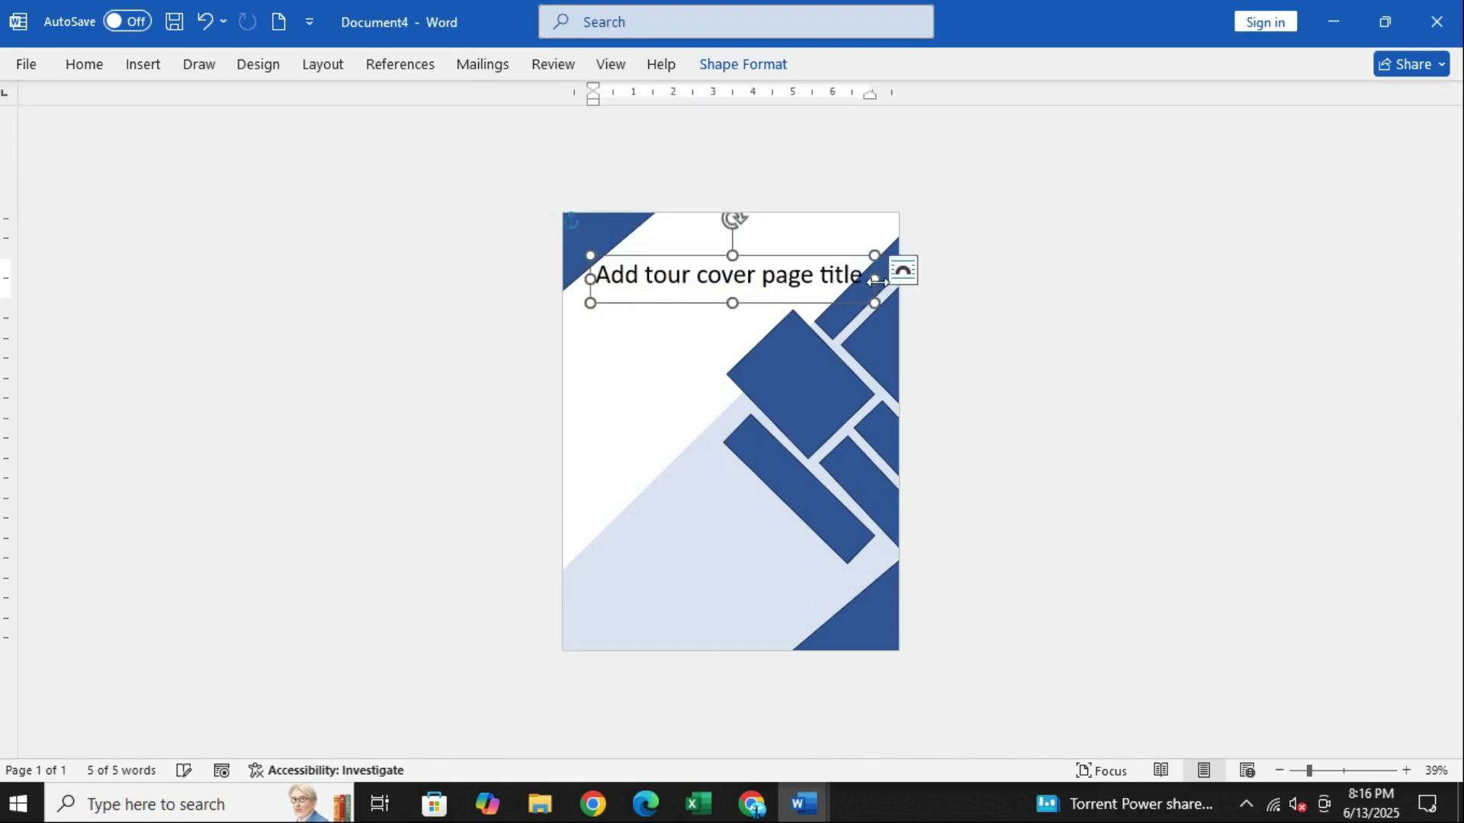
- Change the title text to "your cover page title" and narrow the text box to fit it
click(684, 278)
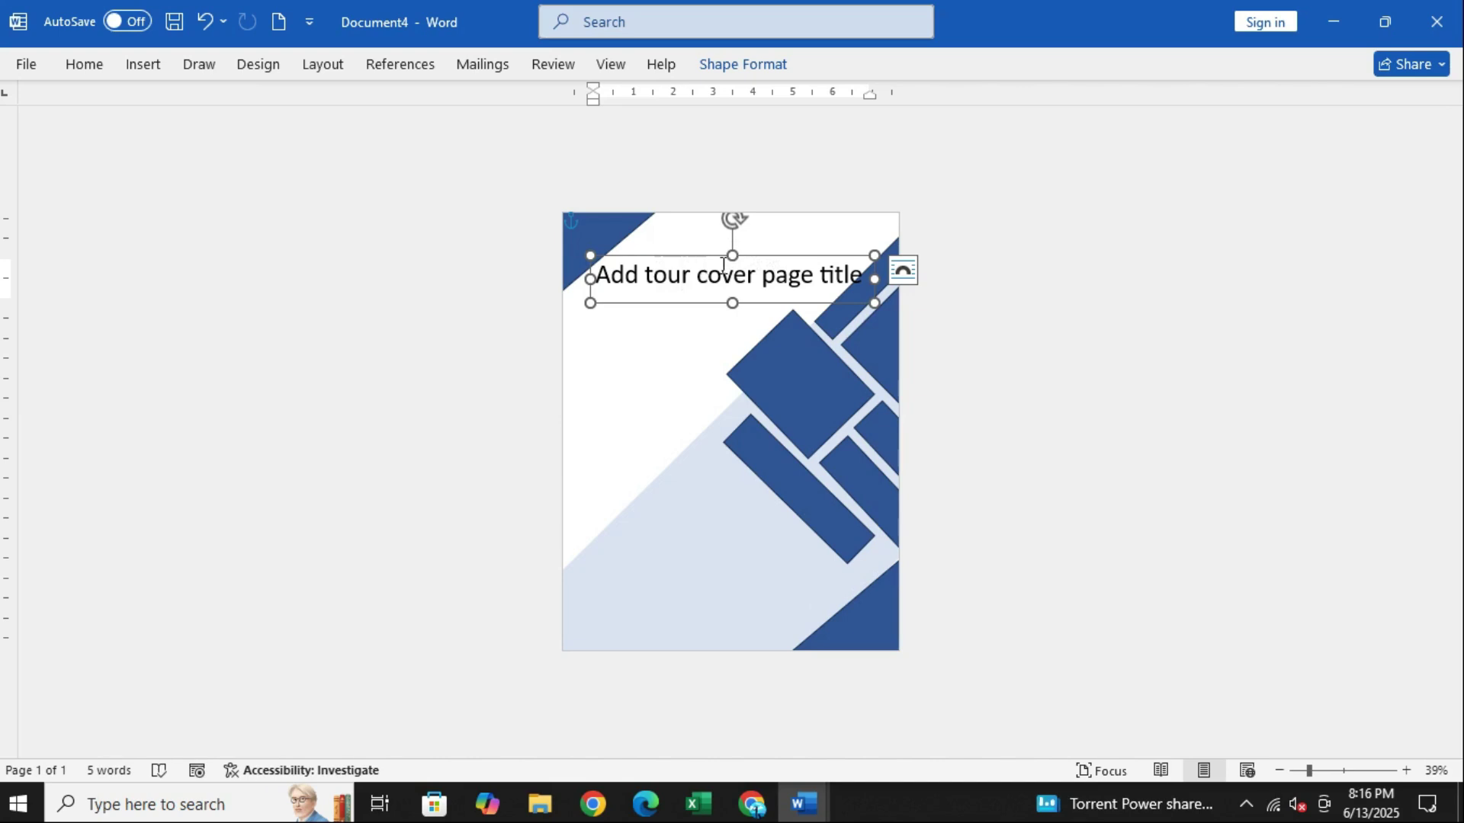
click(654, 278)
key(BackSpace)
text(y)
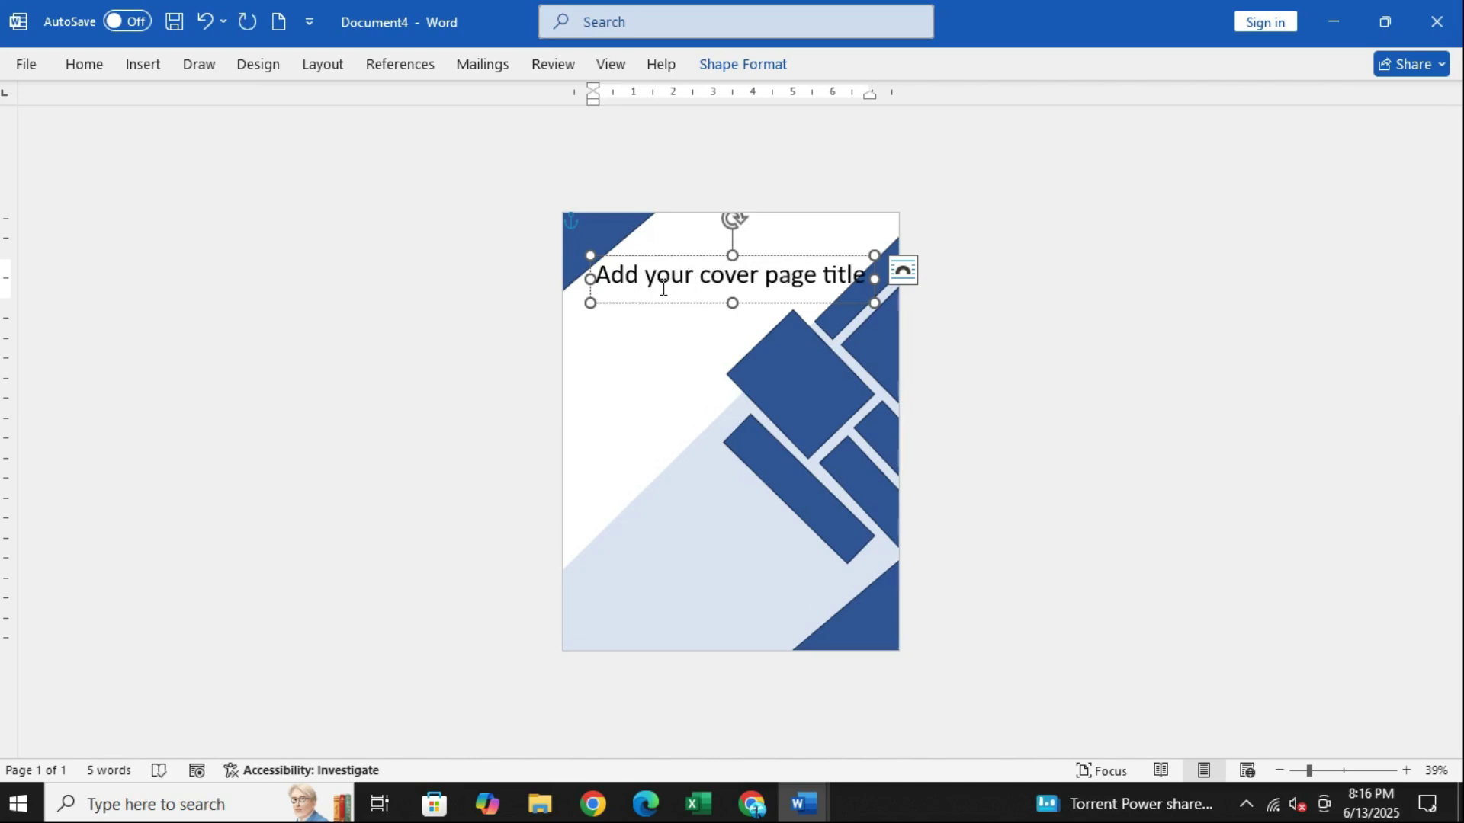
key(Left)
key(BackSpace)
key(BackSpace)
key(BackSpace)
key(BackSpace)
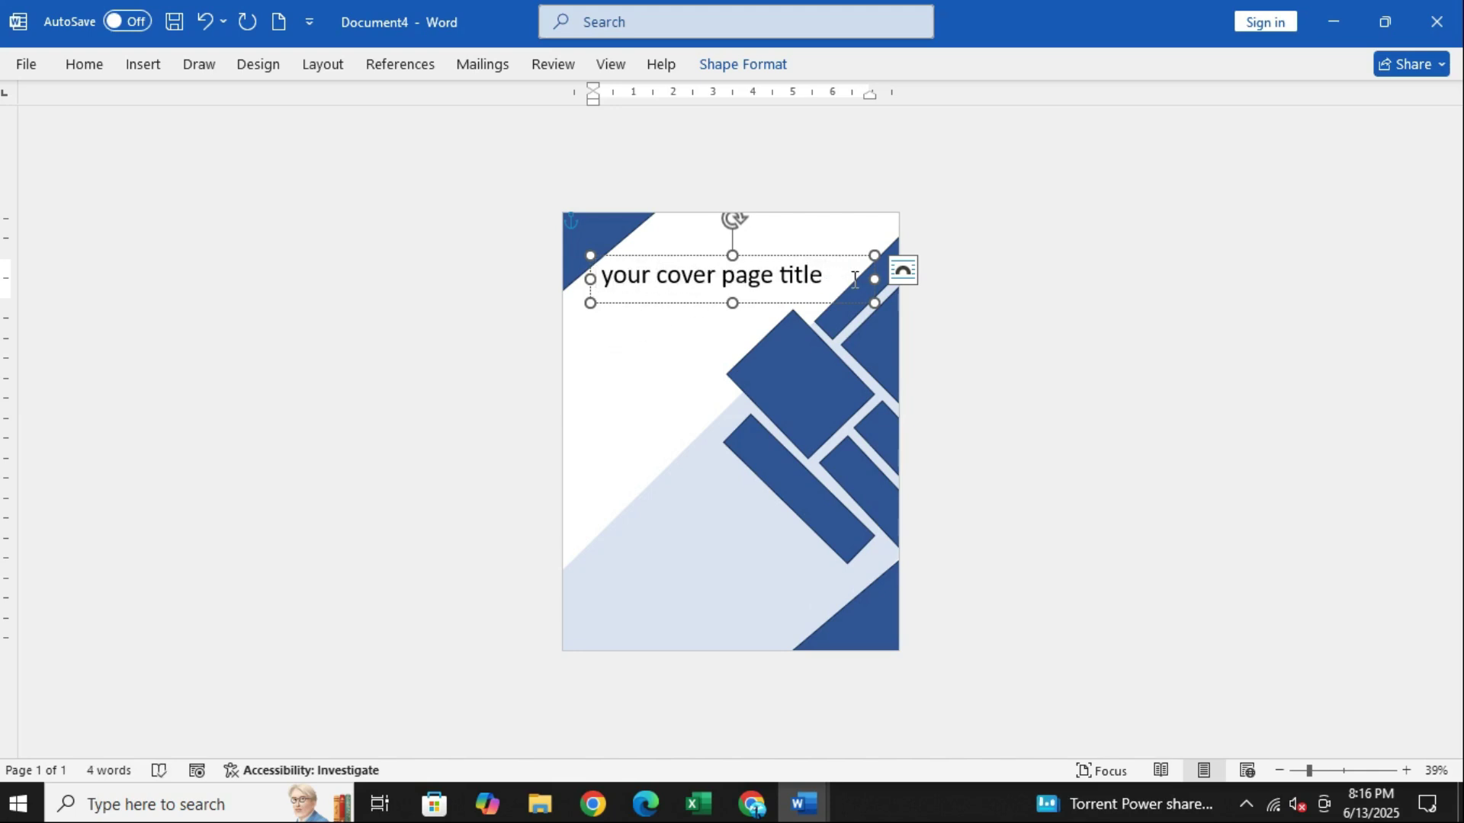
drag(877, 280, 842, 279)
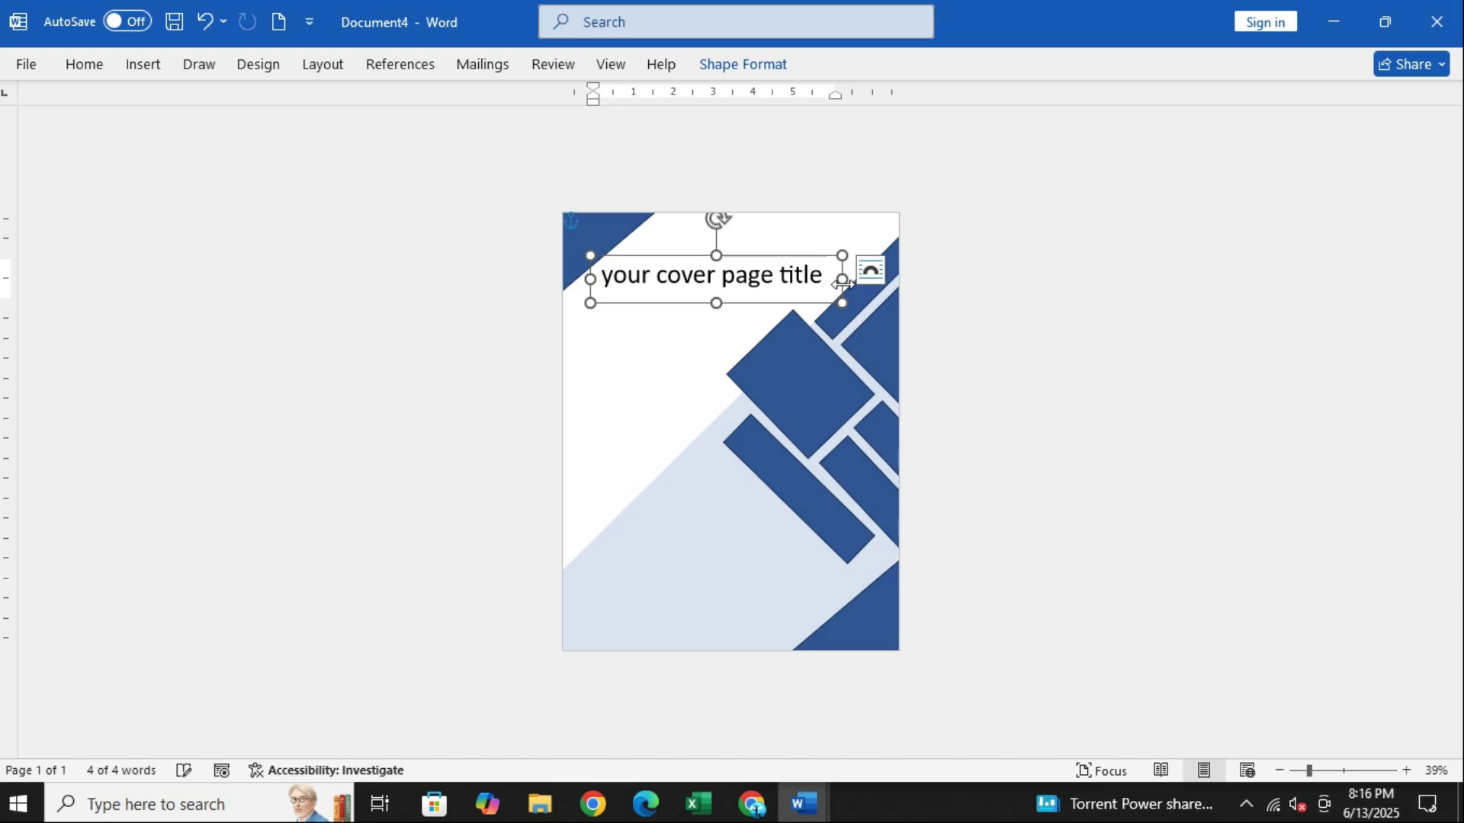
- Duplicate the title text box just below the original and replace the copy's text with "2025"
key(ctrl+c)
key(ctrl+v)
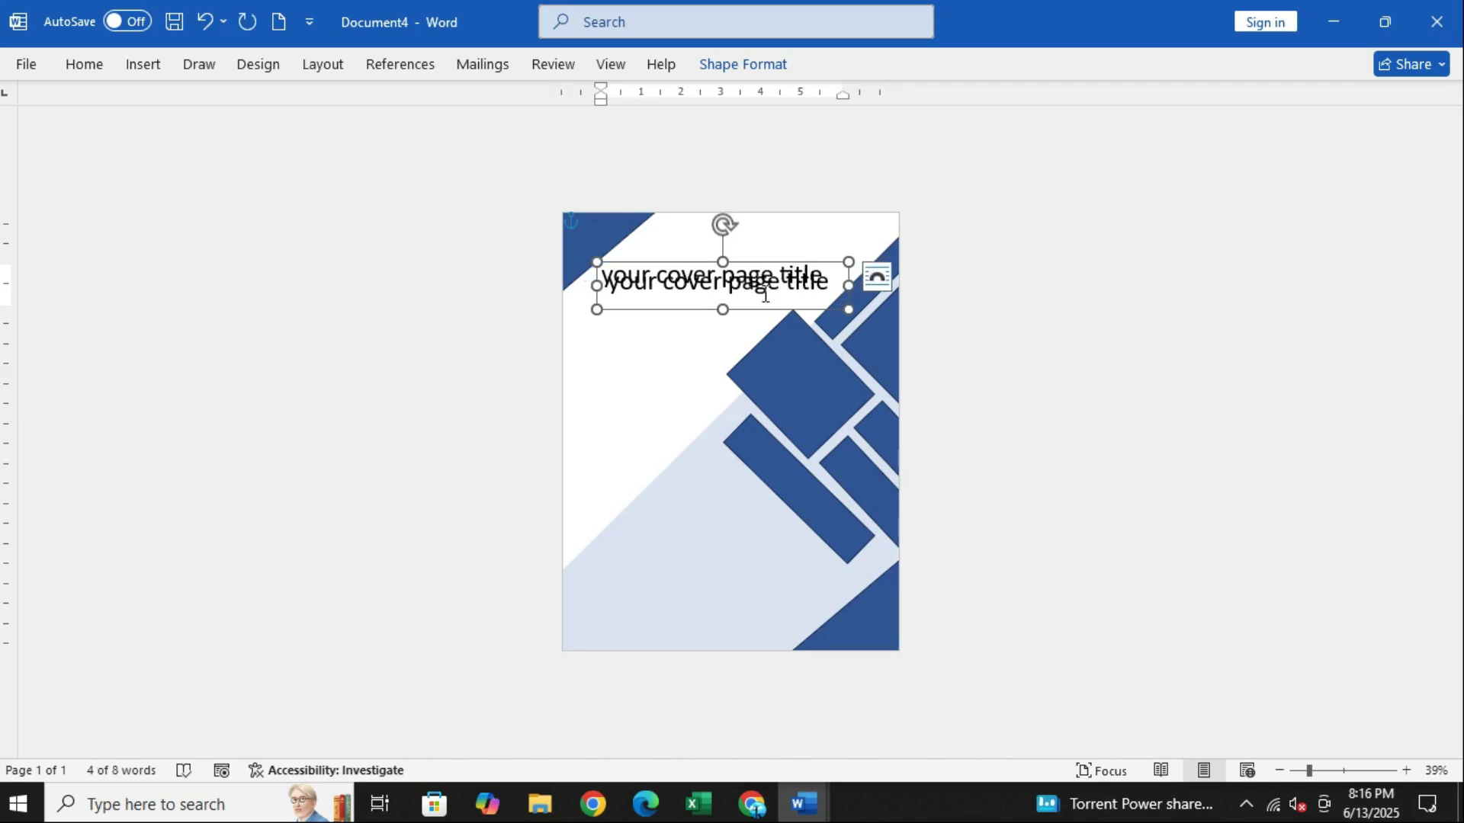
drag(755, 309, 746, 343)
click(811, 311)
key(BackSpace)
key(BackSpace)
key(BackSpace)
key(BackSpace)
key(BackSpace)
key(BackSpace)
key(BackSpace)
key(BackSpace)
key(BackSpace)
key(BackSpace)
key(BackSpace)
key(BackSpace)
key(BackSpace)
key(BackSpace)
key(BackSpace)
key(BackSpace)
key(BackSpace)
key(BackSpace)
key(BackSpace)
key(BackSpace)
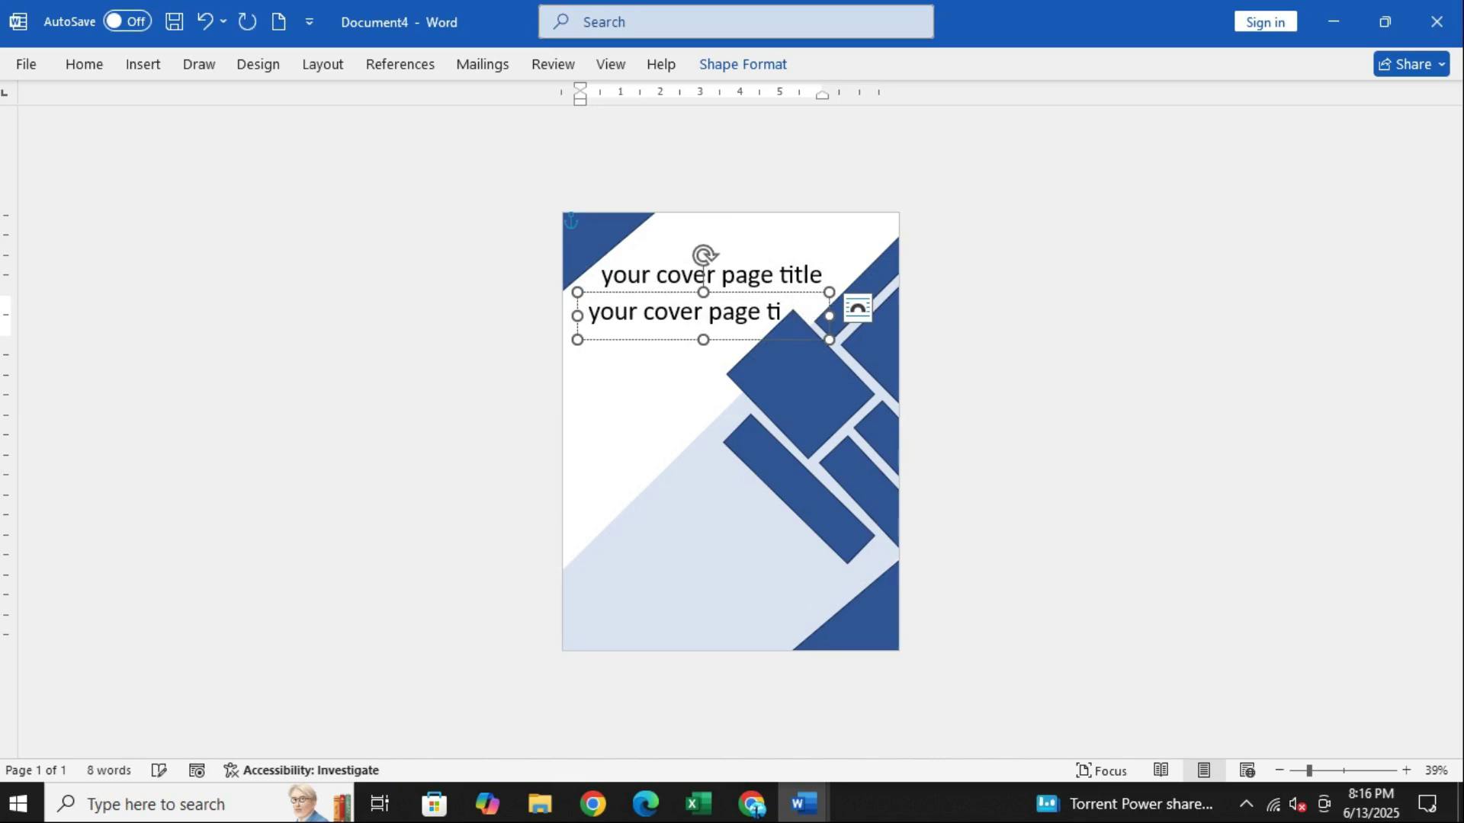
text(2025)
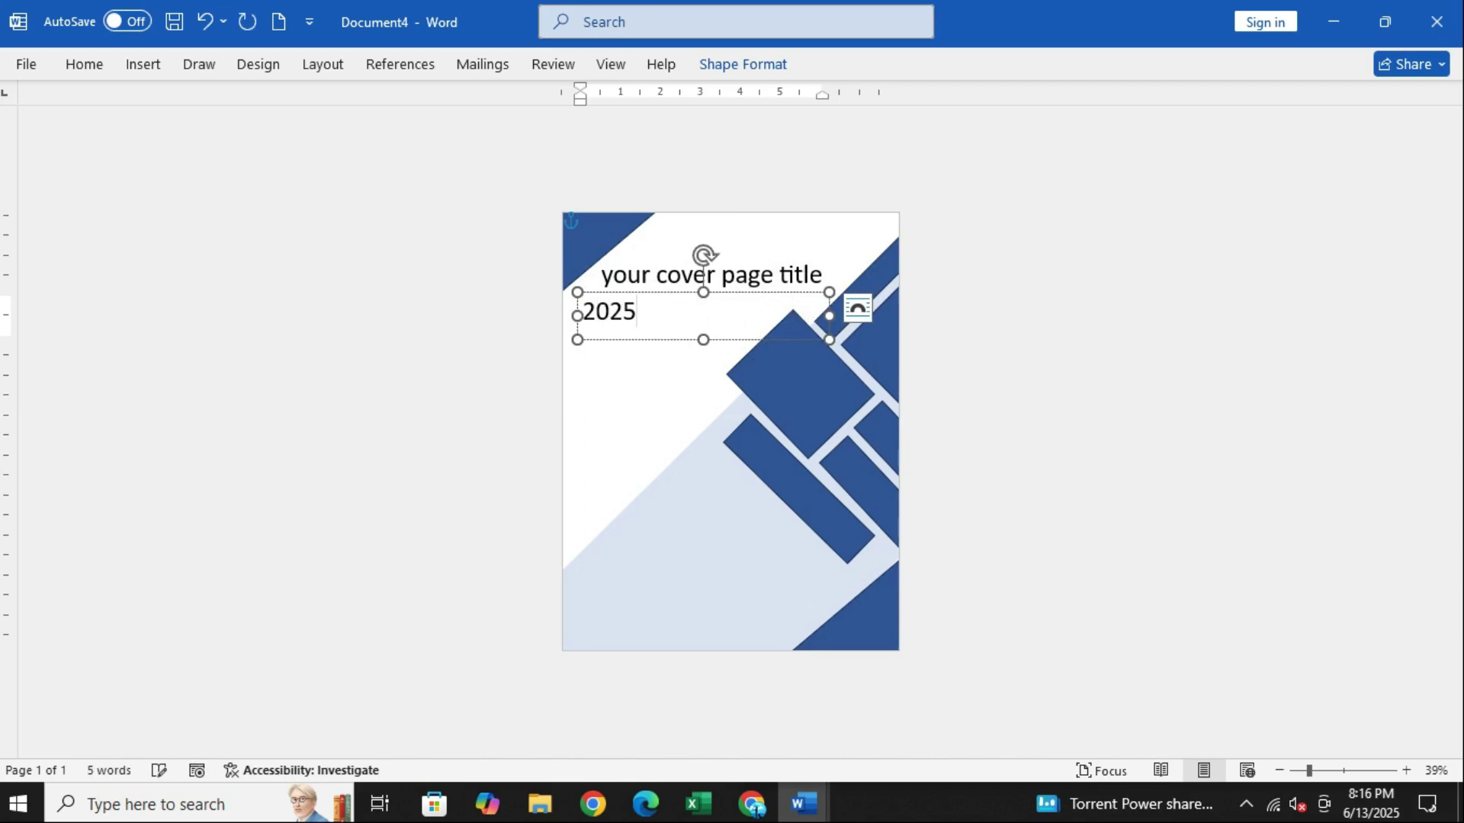
- Make the "2025" text bold and larger, and narrow its text box
drag(644, 303, 575, 291)
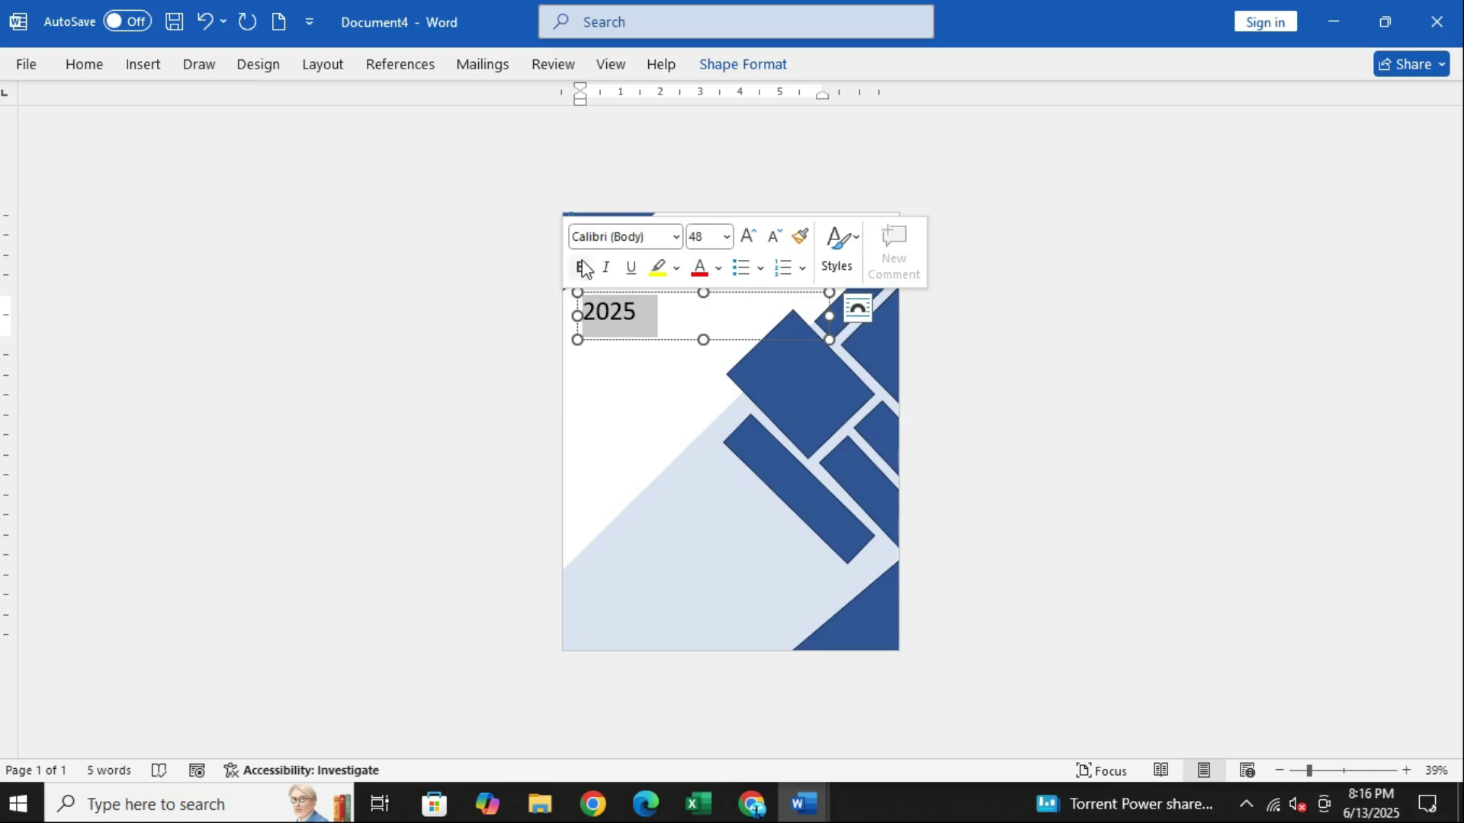
click(581, 268)
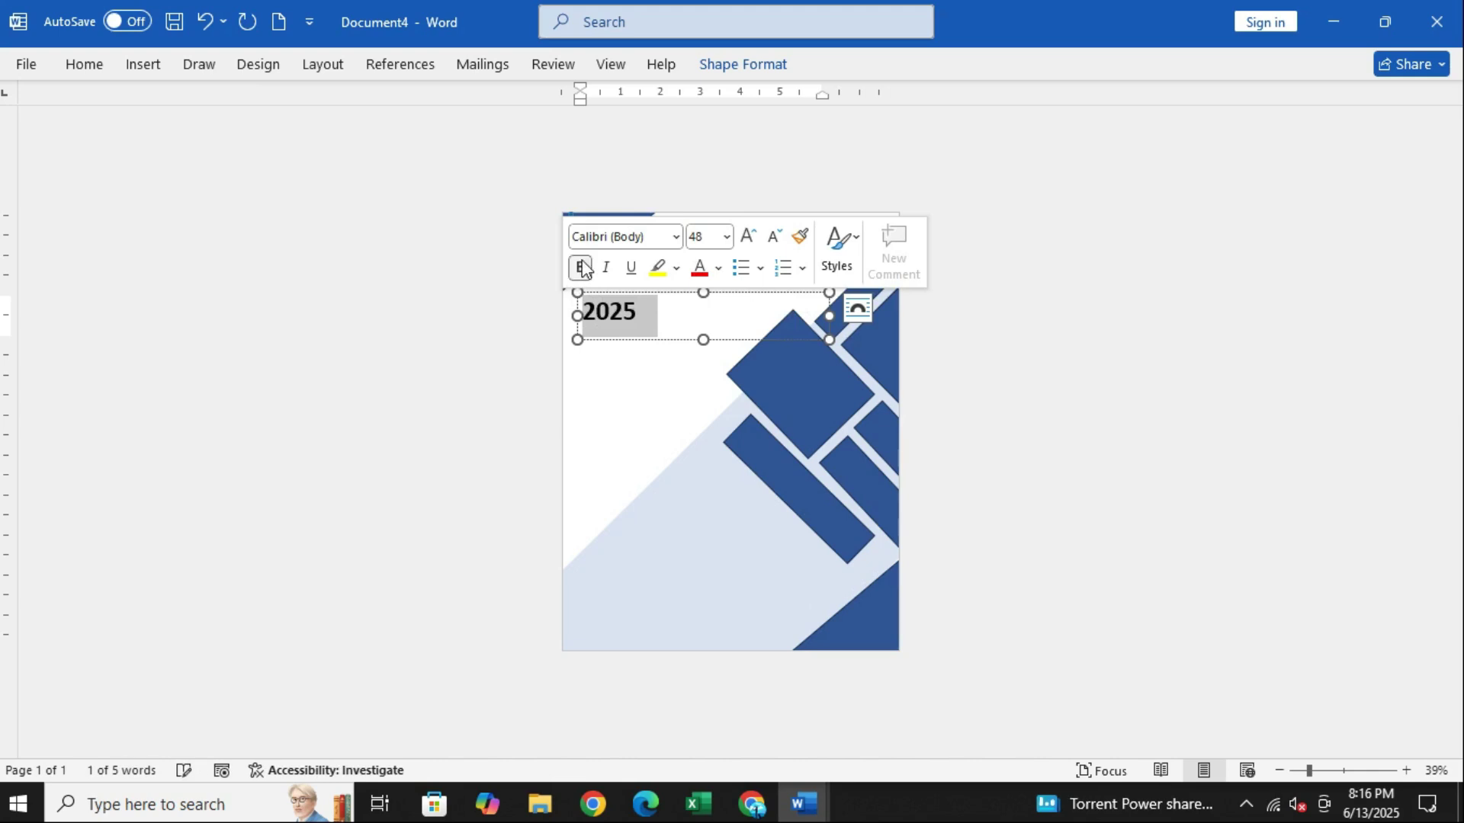
click(748, 236)
drag(829, 332, 697, 333)
- Nudge the "2025" text box right and up to sit close beneath the start of the title
key(Right)
key(Right)
key(Up)
key(Up)
key(Right)
key(Right)
key(Right)
key(Right)
key(Up)
key(Up)
key(Up)
key(Up)
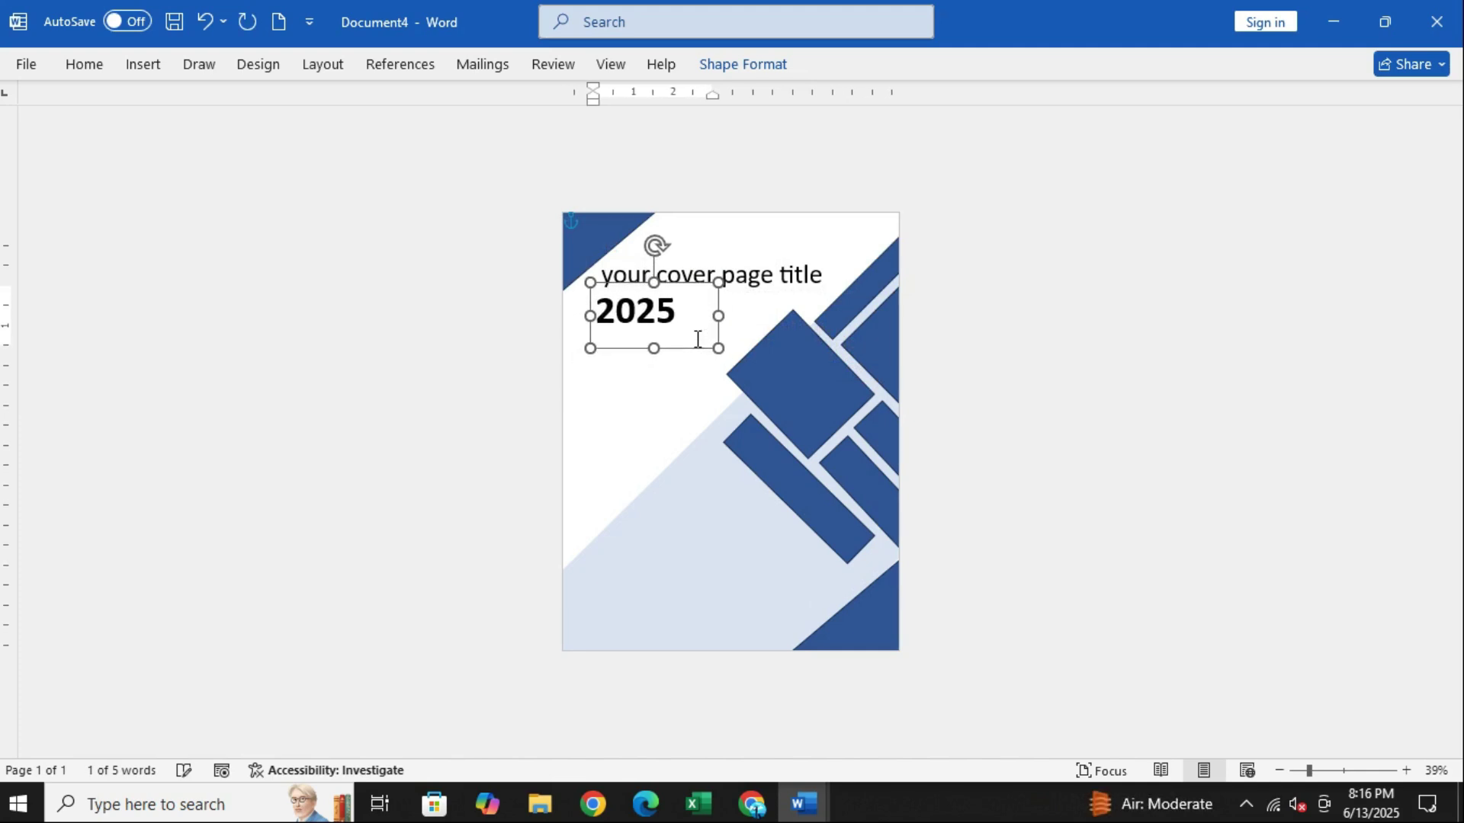
key(Right)
key(Up)
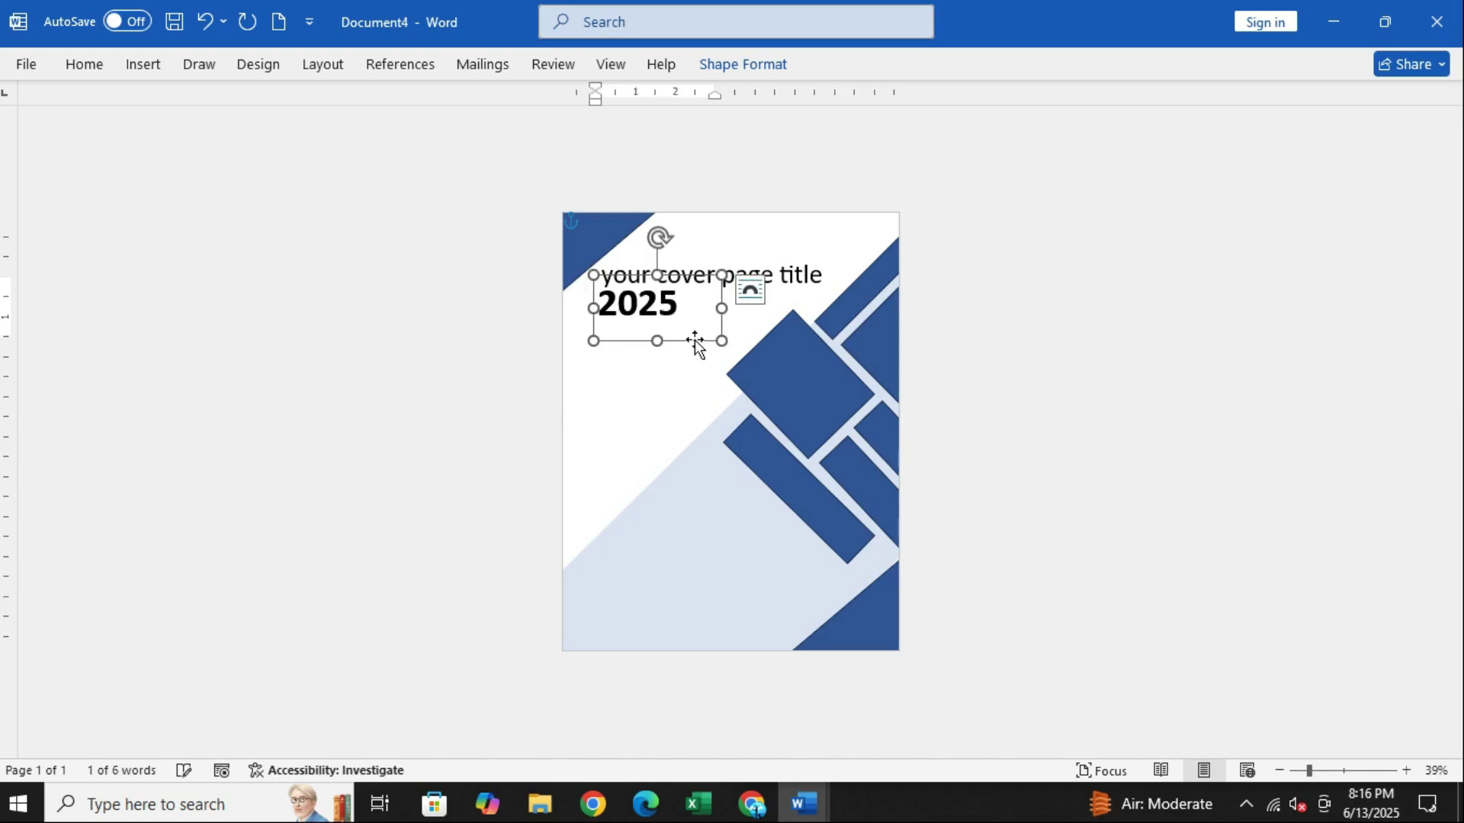
click(778, 225)
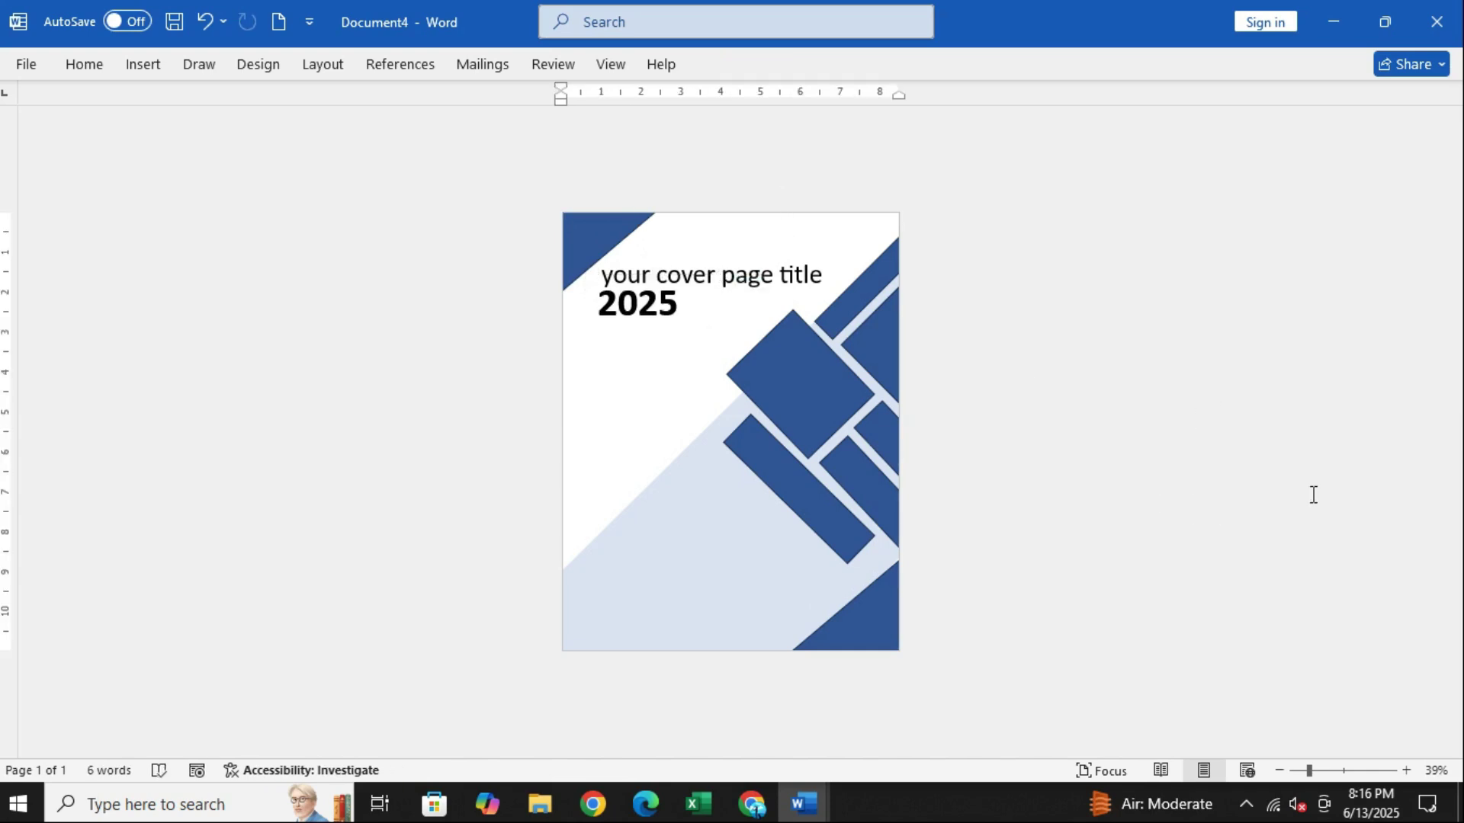
- Insert another simple text box, clear its placeholder text and move it into the white area below "2025"
click(141, 67)
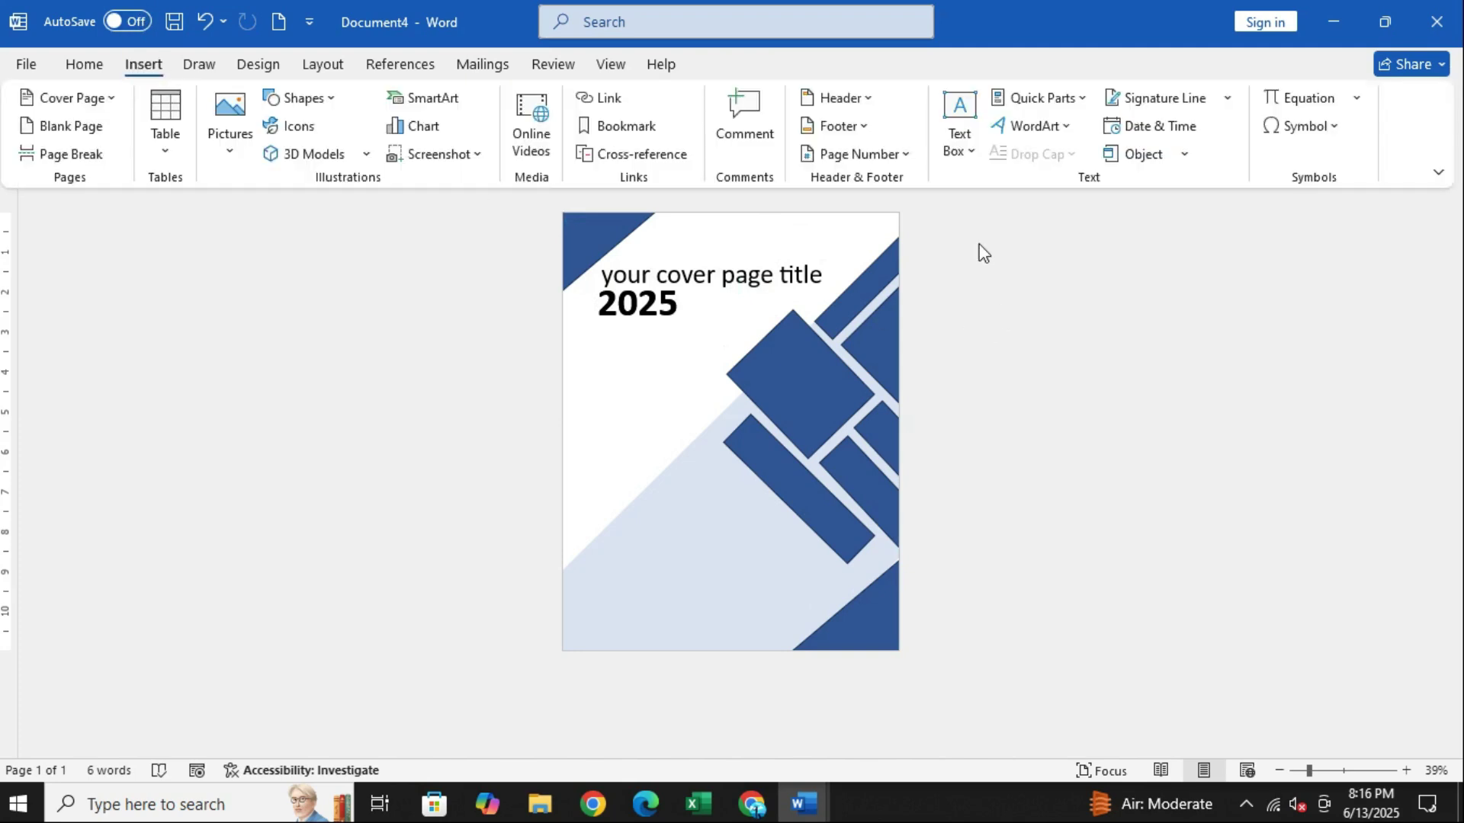
click(962, 141)
click(1005, 279)
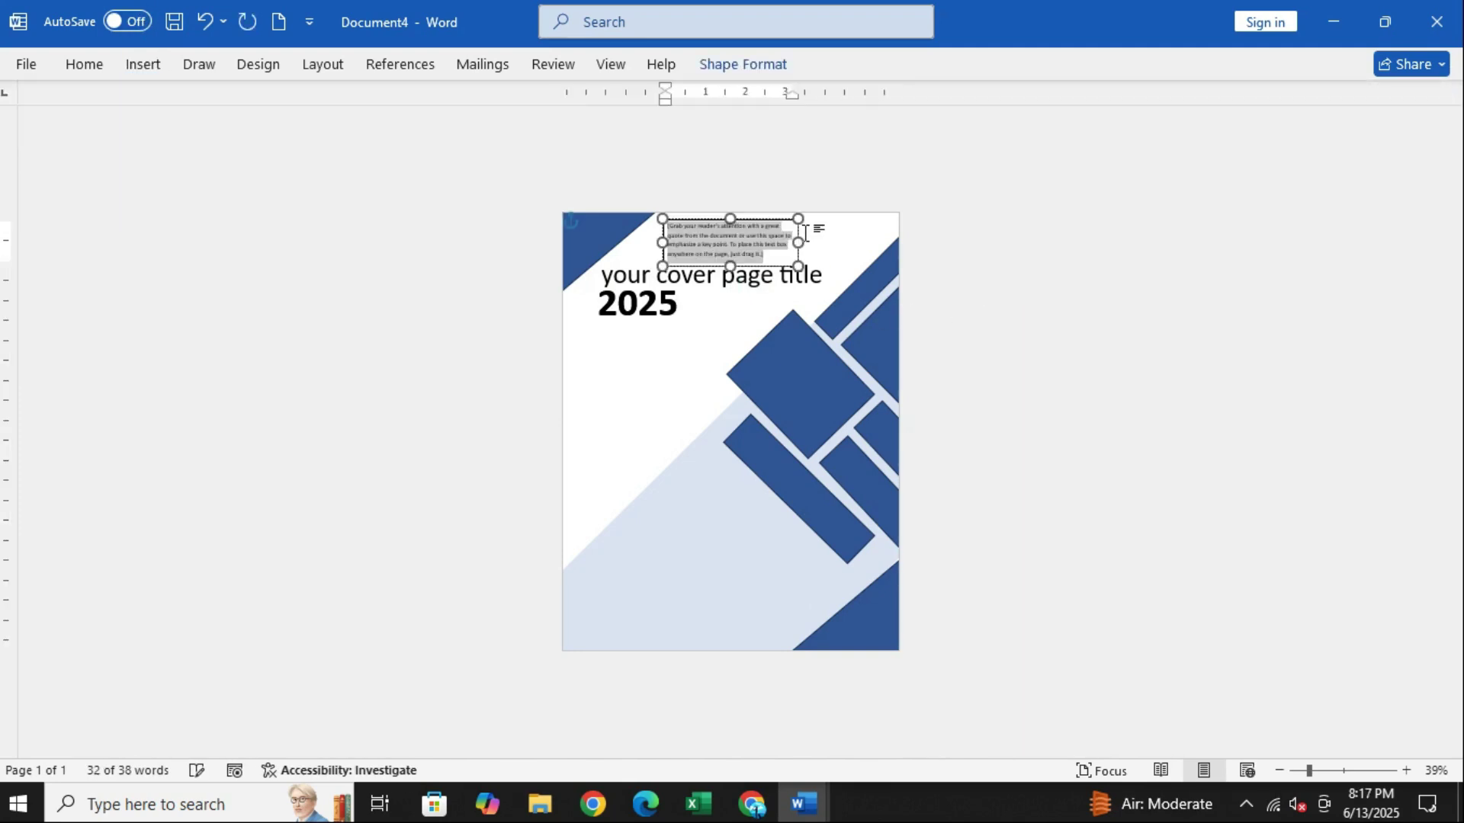
key(Delete)
drag(765, 239, 679, 393)
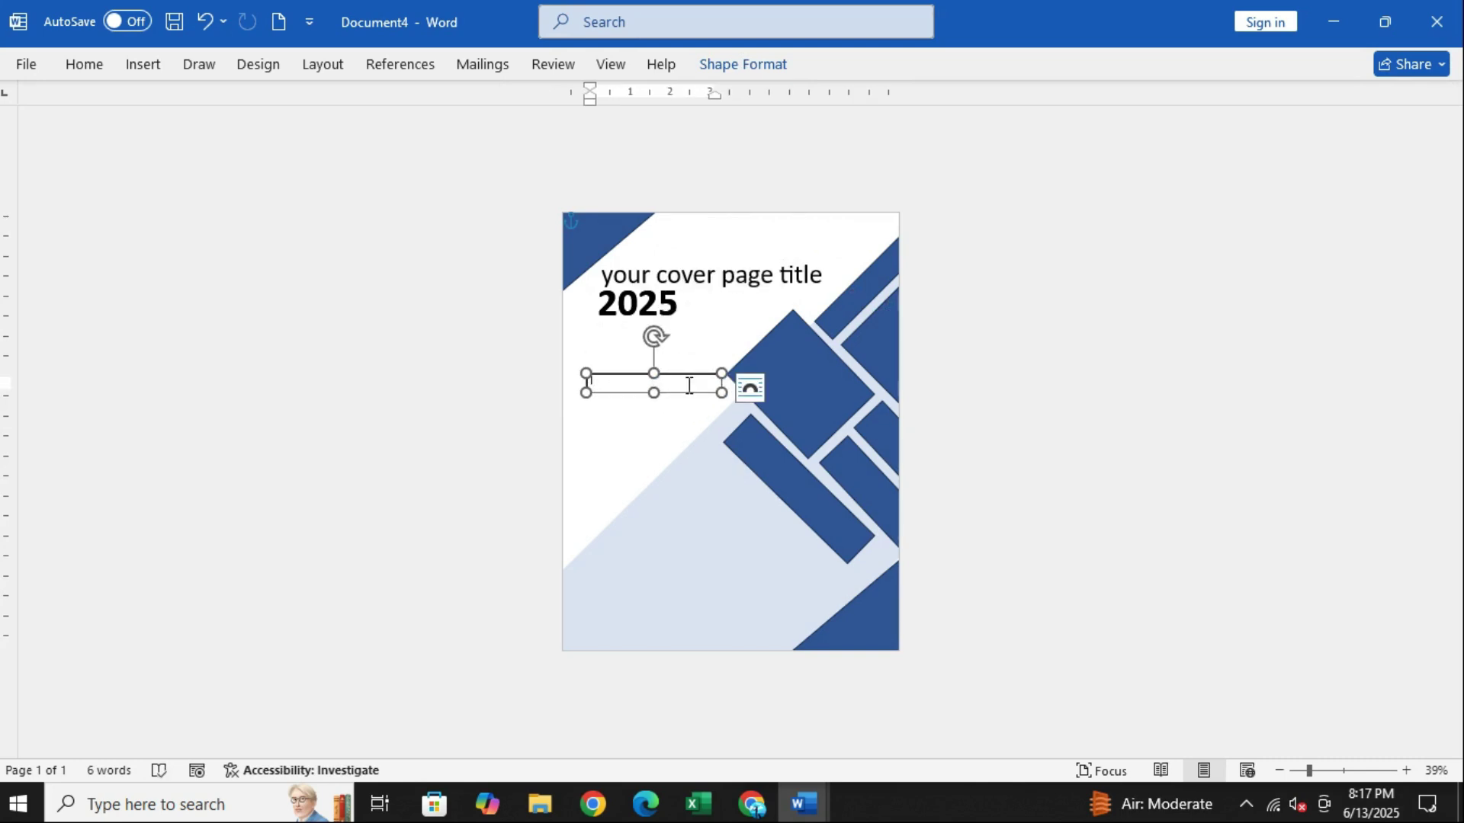
- Enter "Presented by :" followed by the presenter's name in the new text box at font size 24
click(592, 381)
double_click(620, 387)
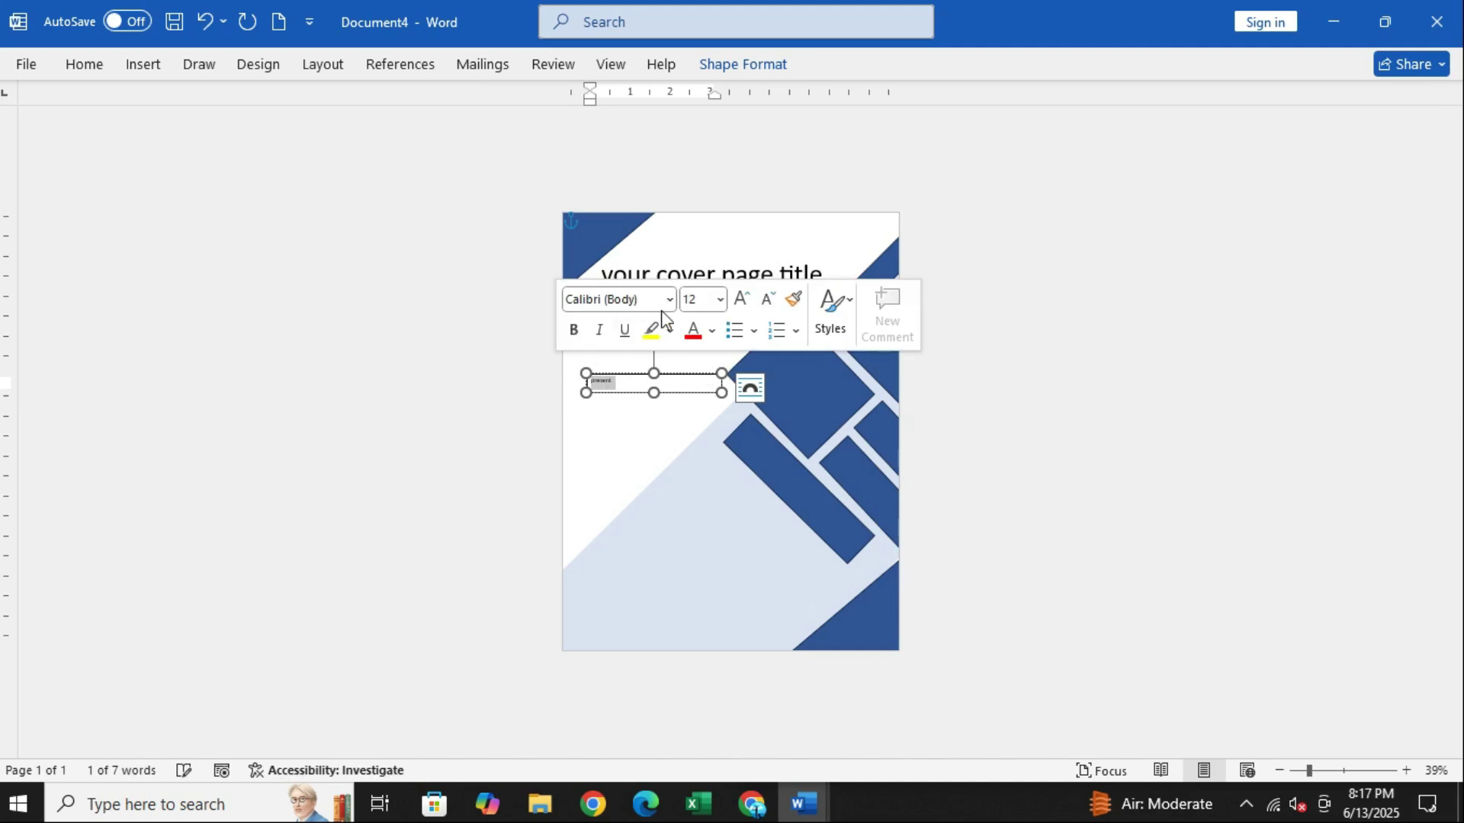
click(719, 301)
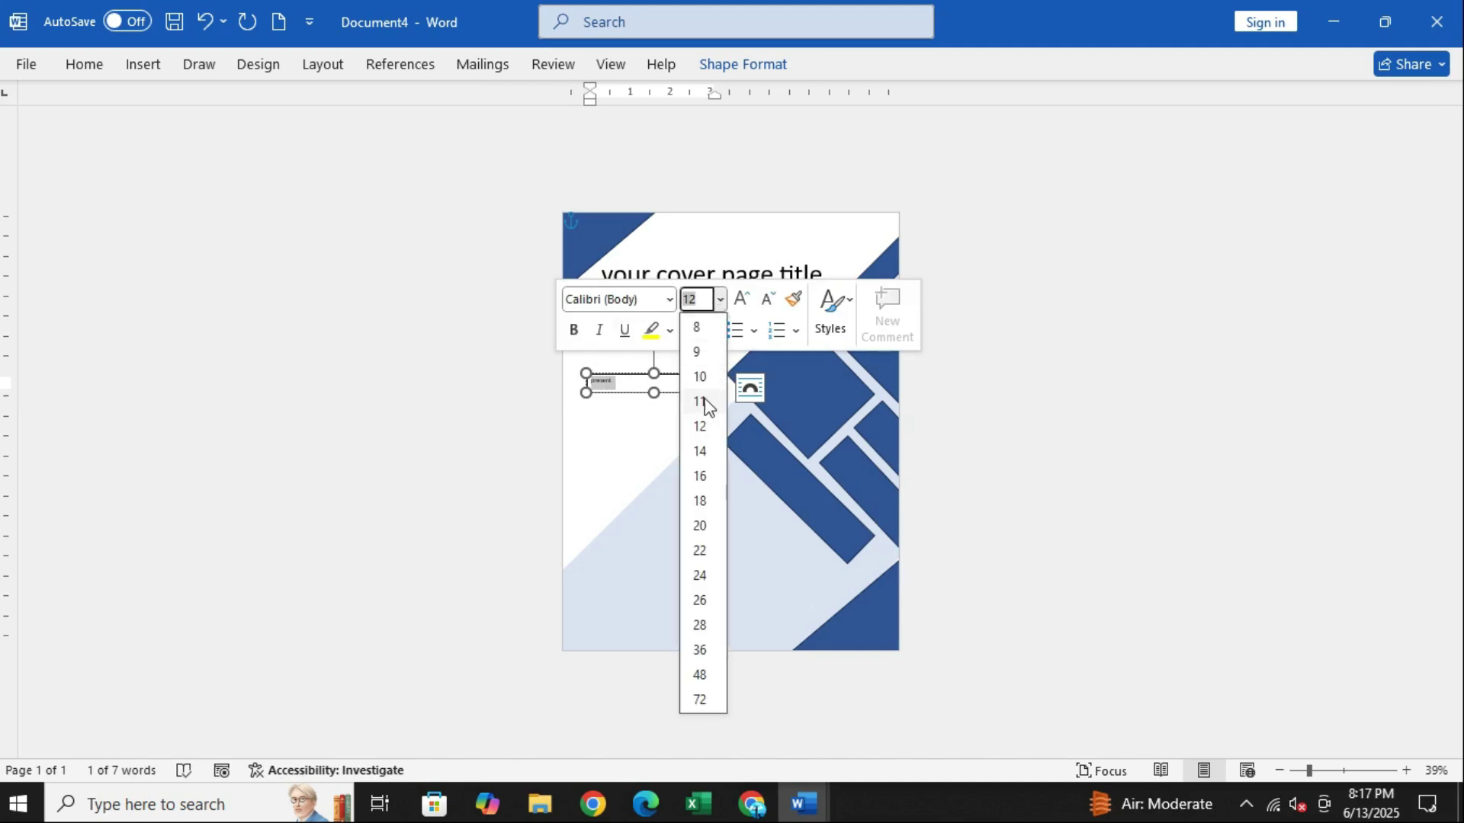
click(699, 577)
click(639, 375)
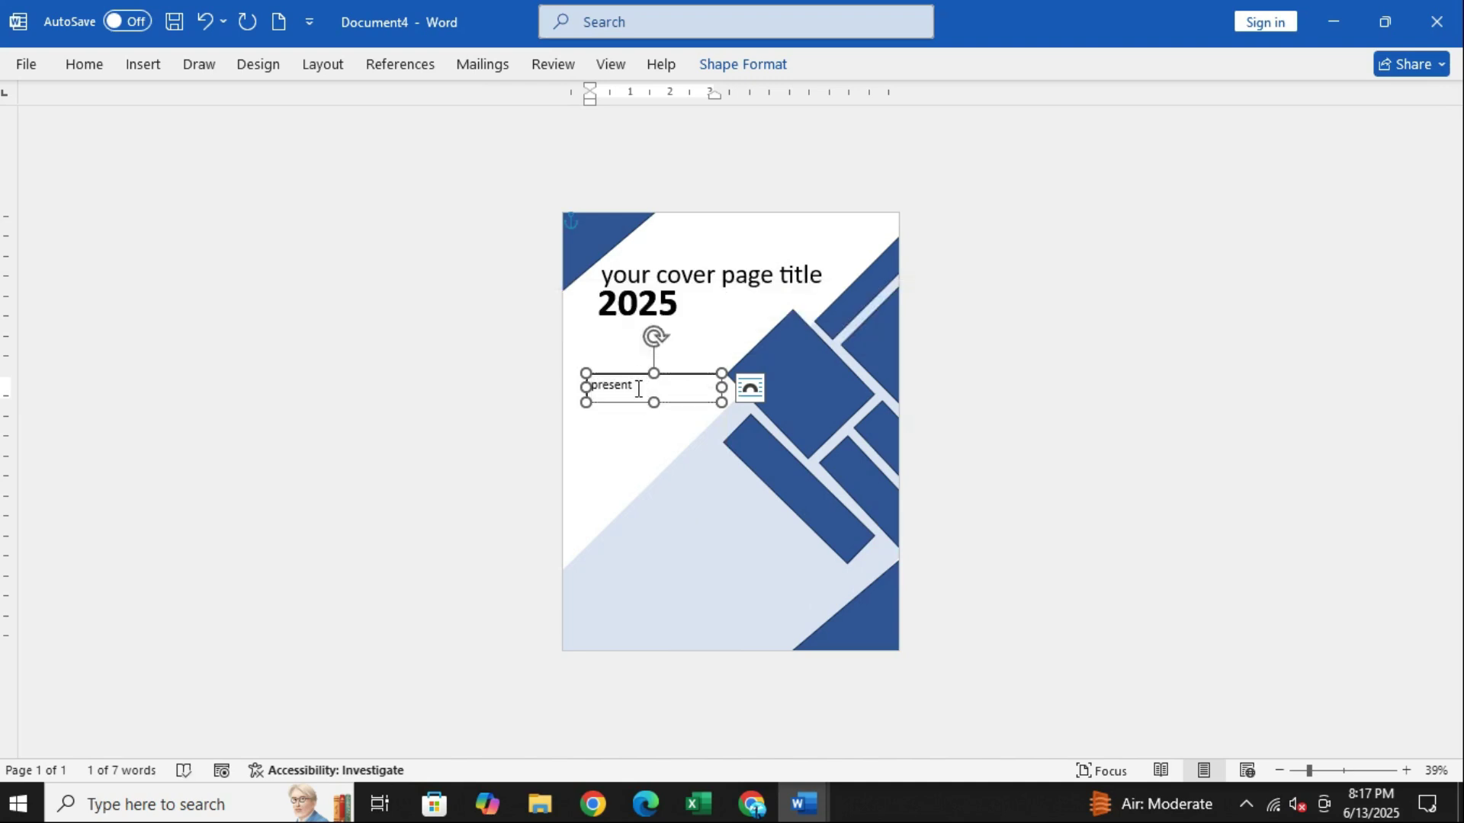
text(ed by :)
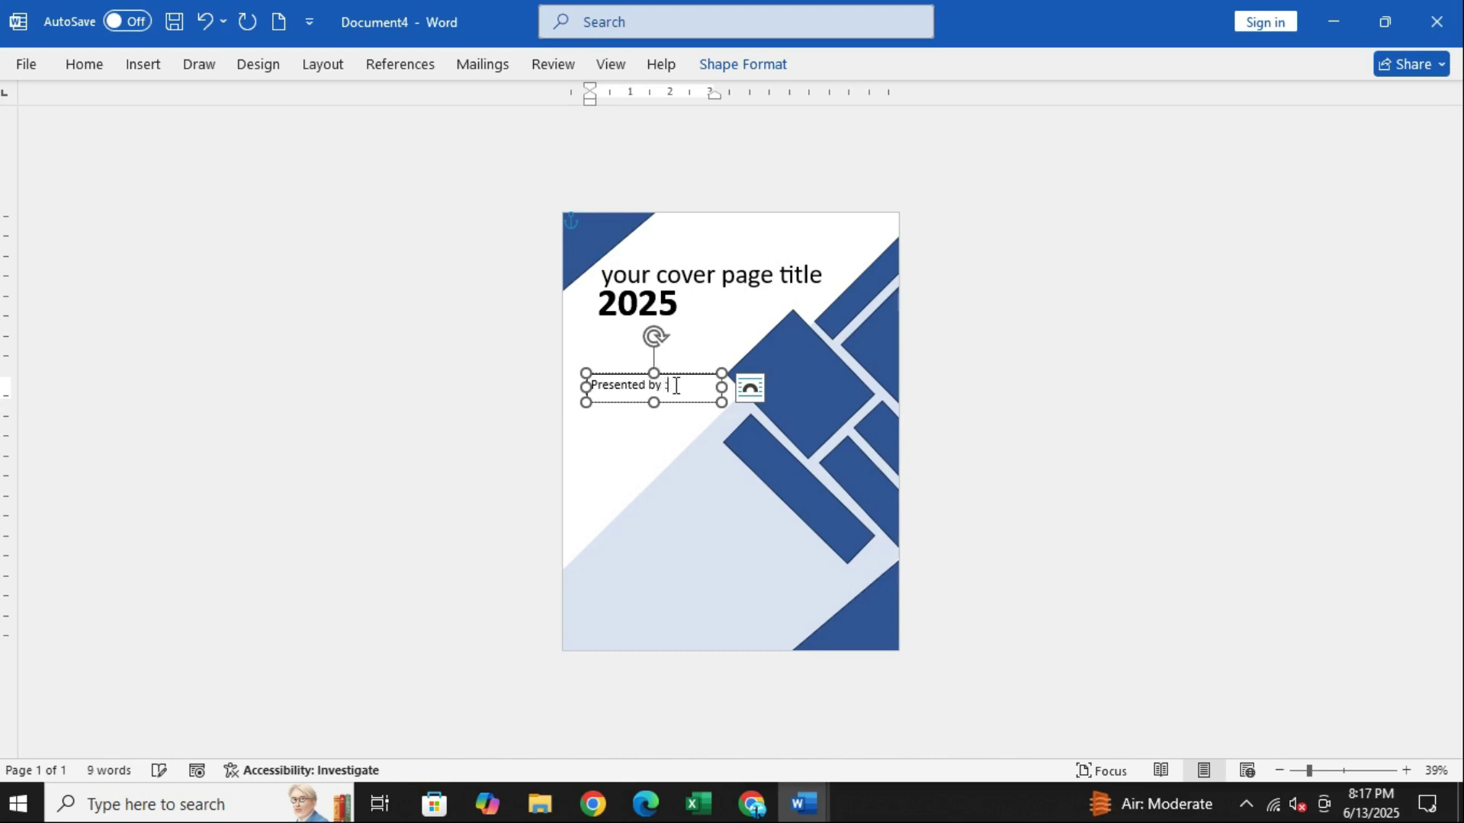
text(nk kumar)
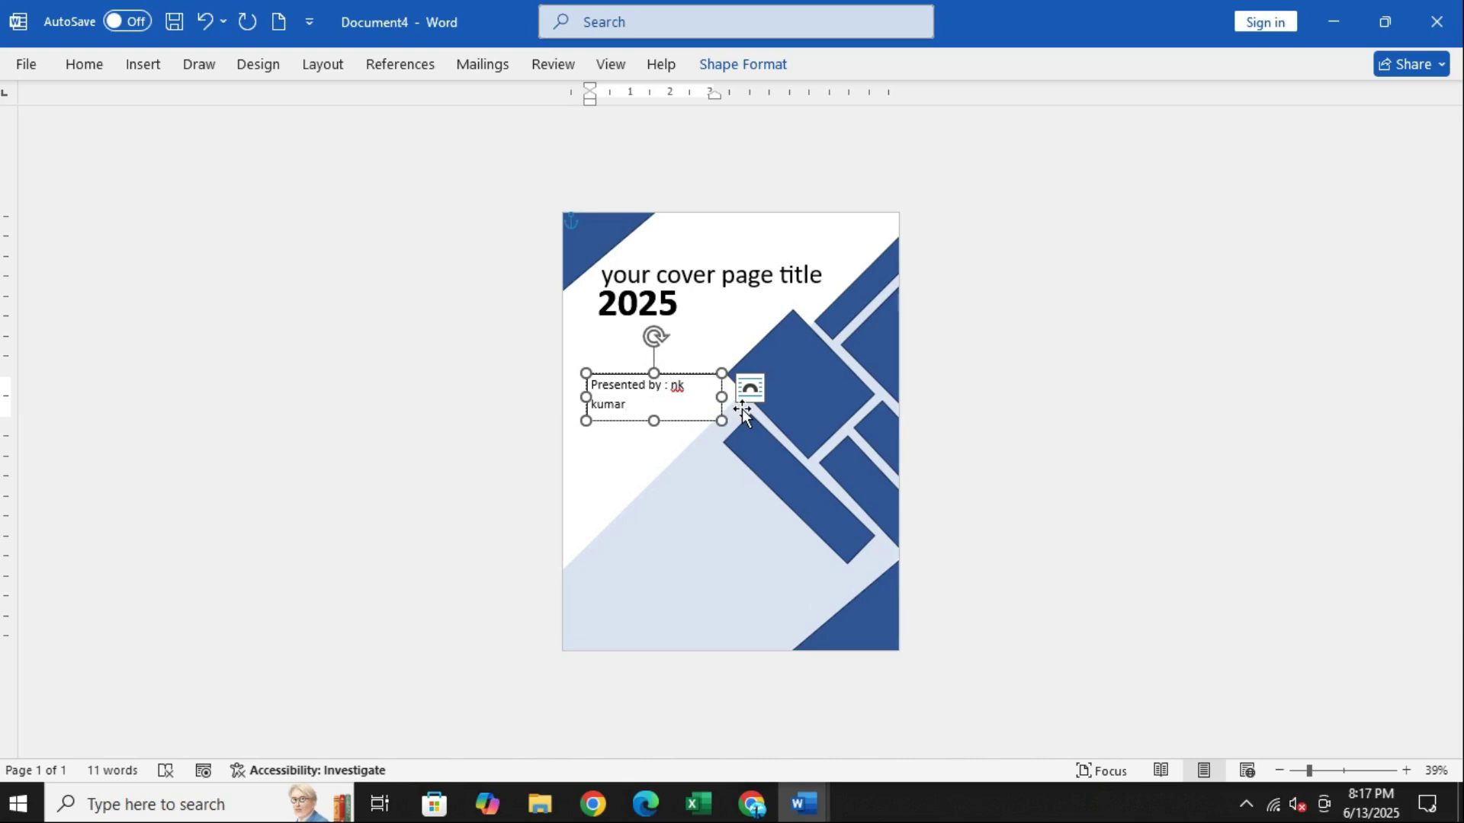
- Widen the "Presented by" text box to fit its text on one line and clear the spelling flags on the presenter's name
drag(721, 397, 770, 387)
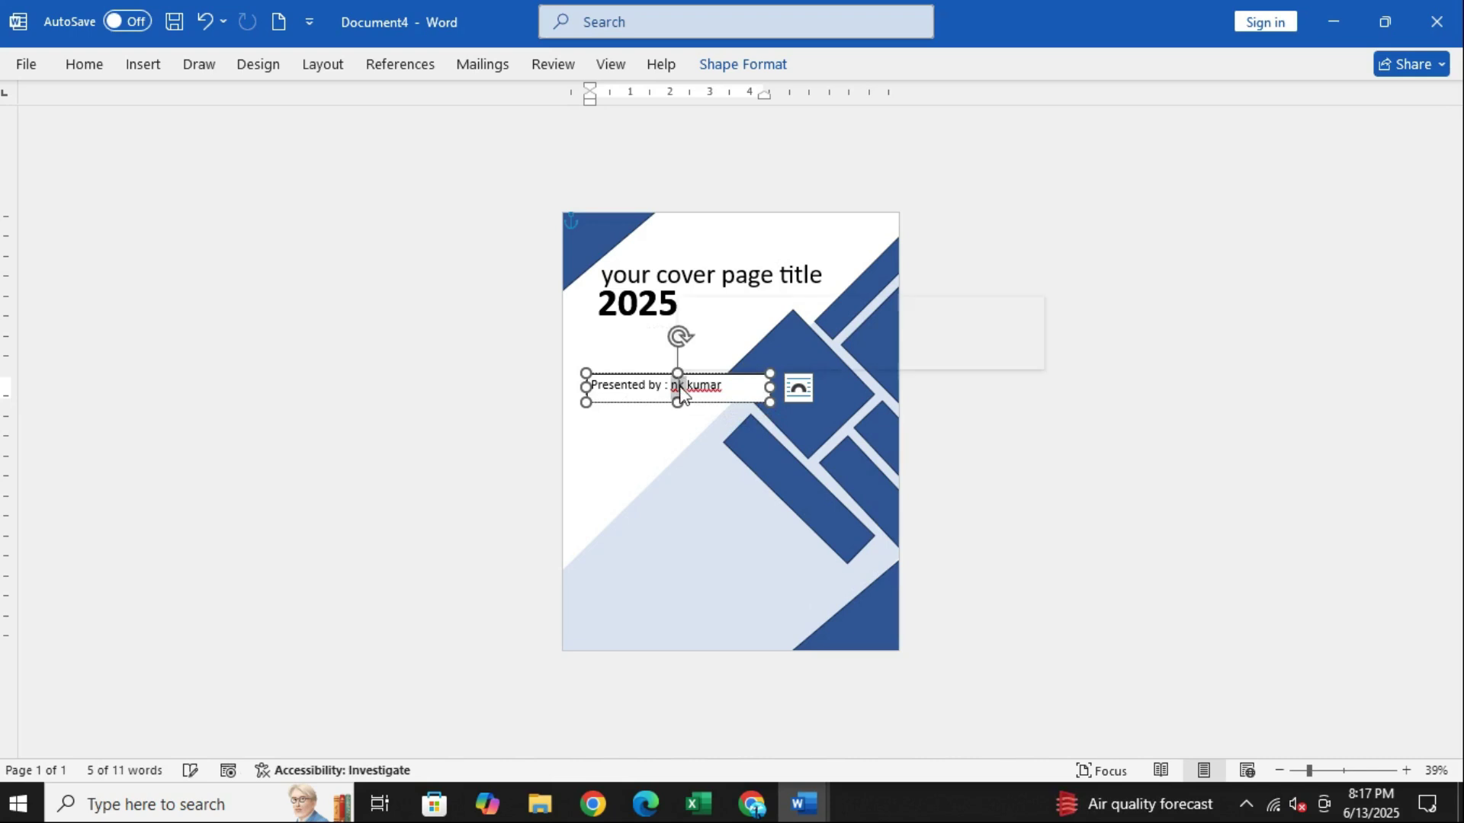
right_click(673, 384)
click(568, 438)
click(709, 385)
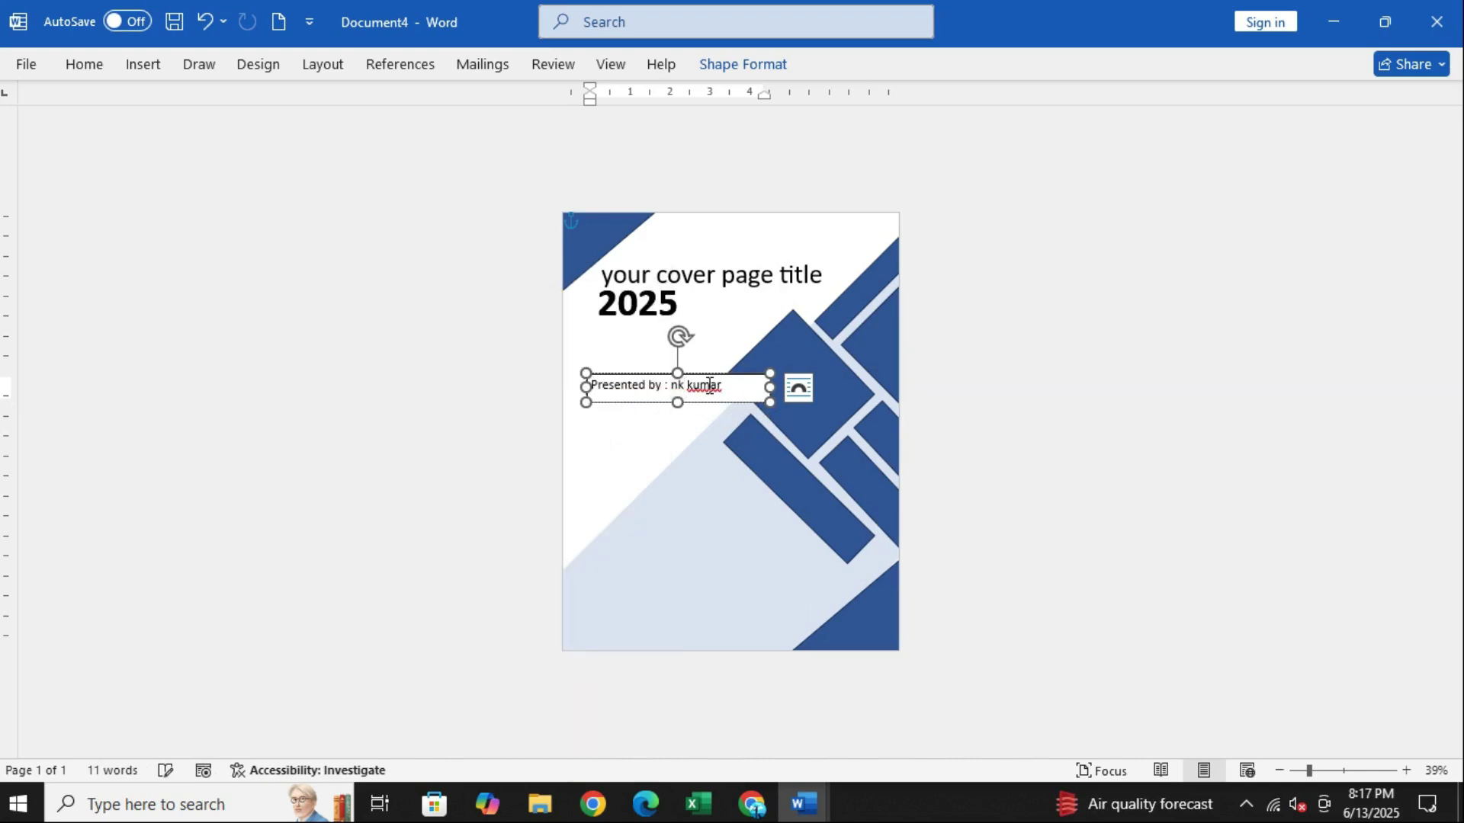
right_click(709, 388)
click(579, 435)
right_click(744, 382)
click(1092, 512)
- Remove the fill and outline from the "Presented by" text box and narrow it slightly
click(736, 64)
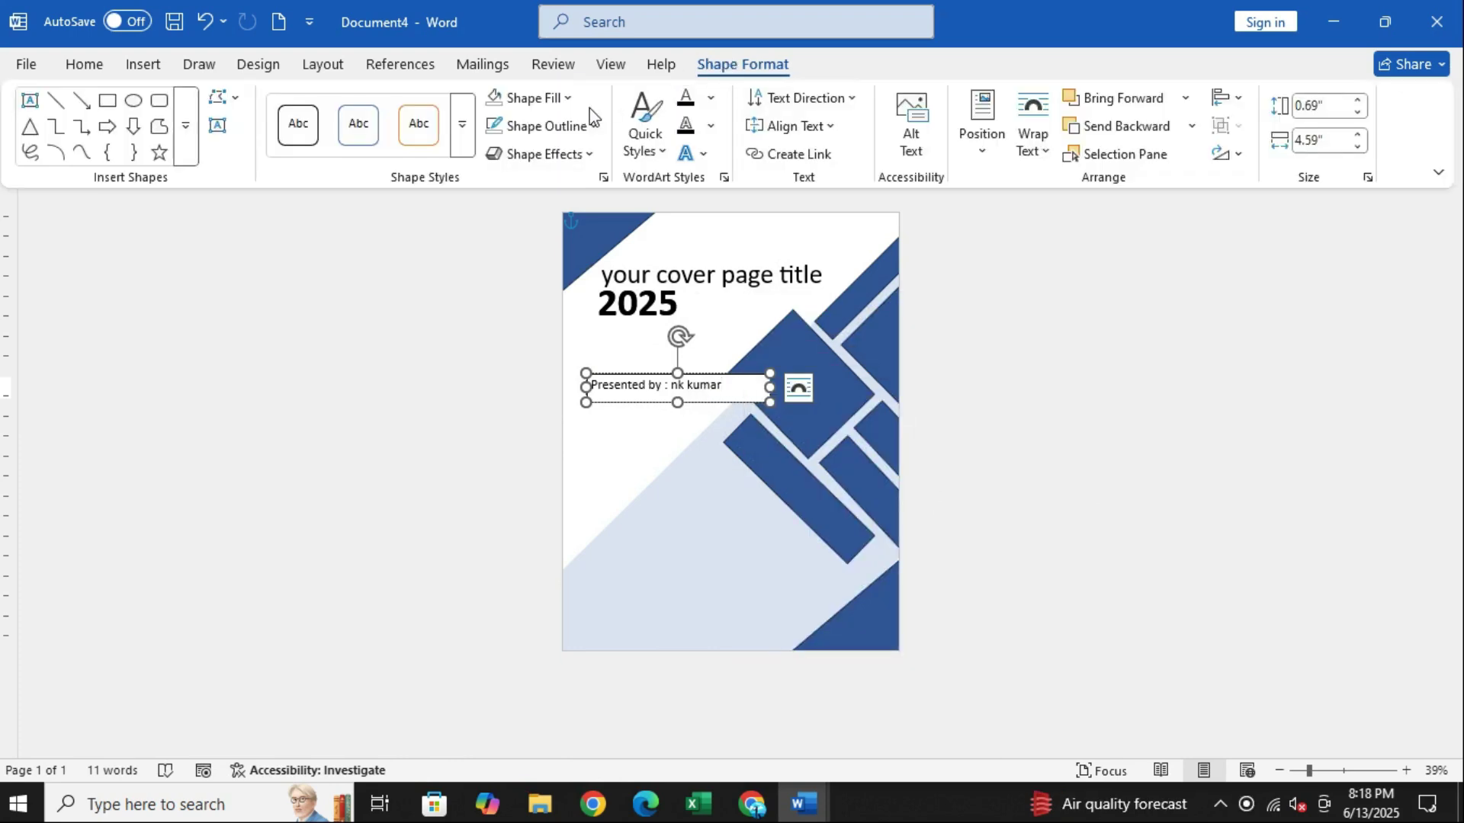
click(555, 99)
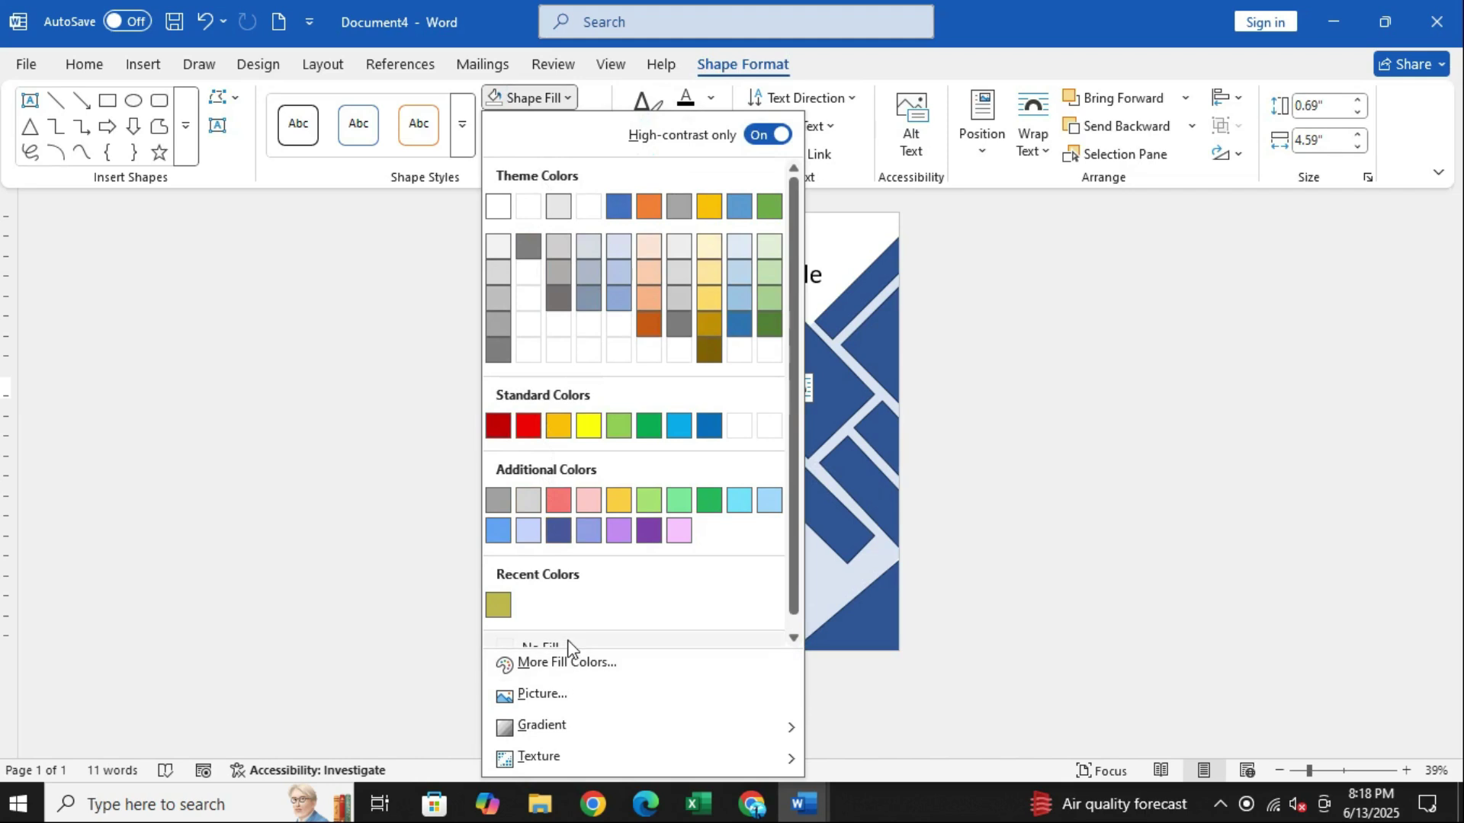
click(526, 648)
click(555, 136)
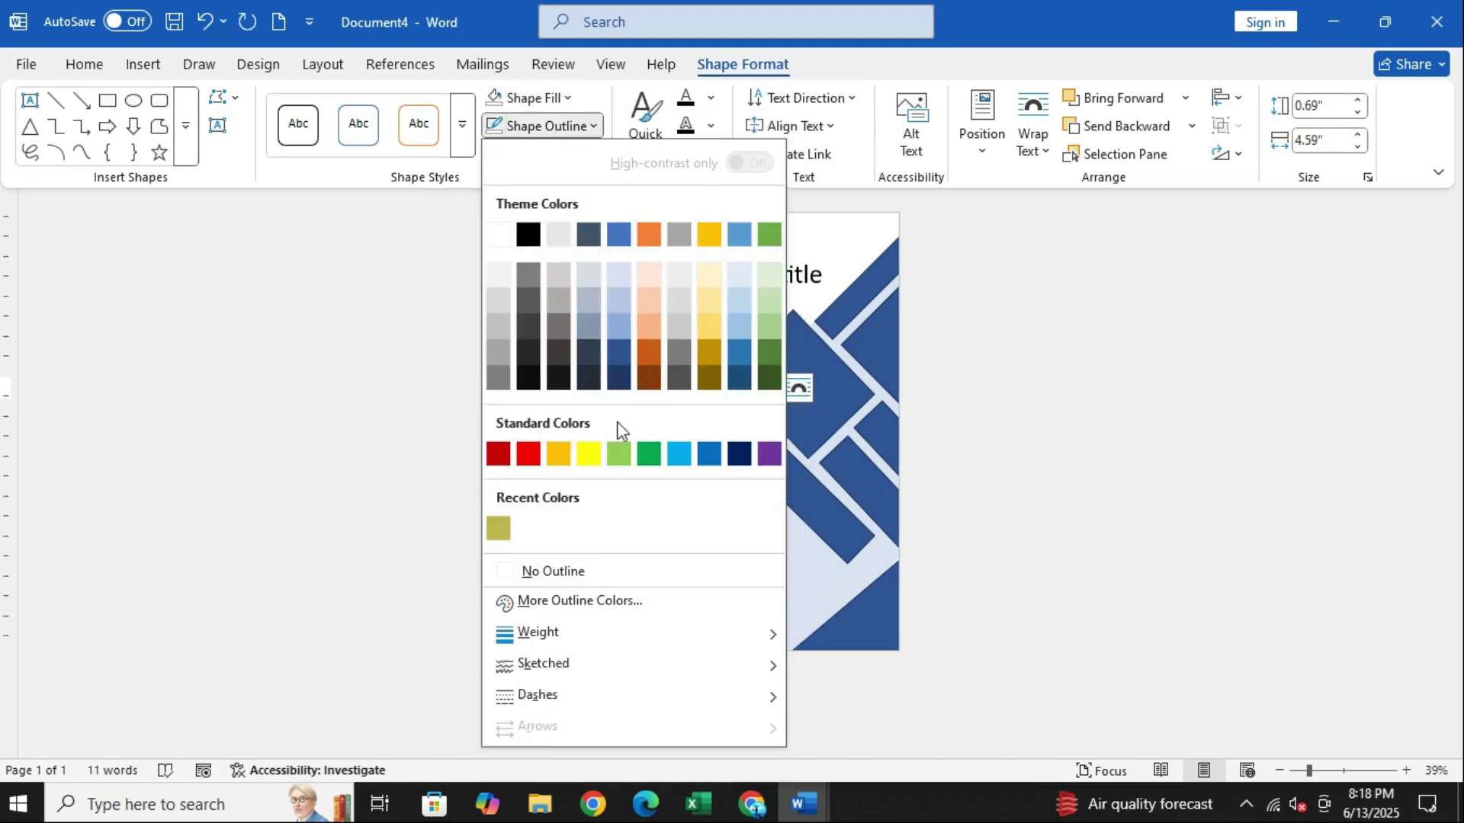
click(580, 570)
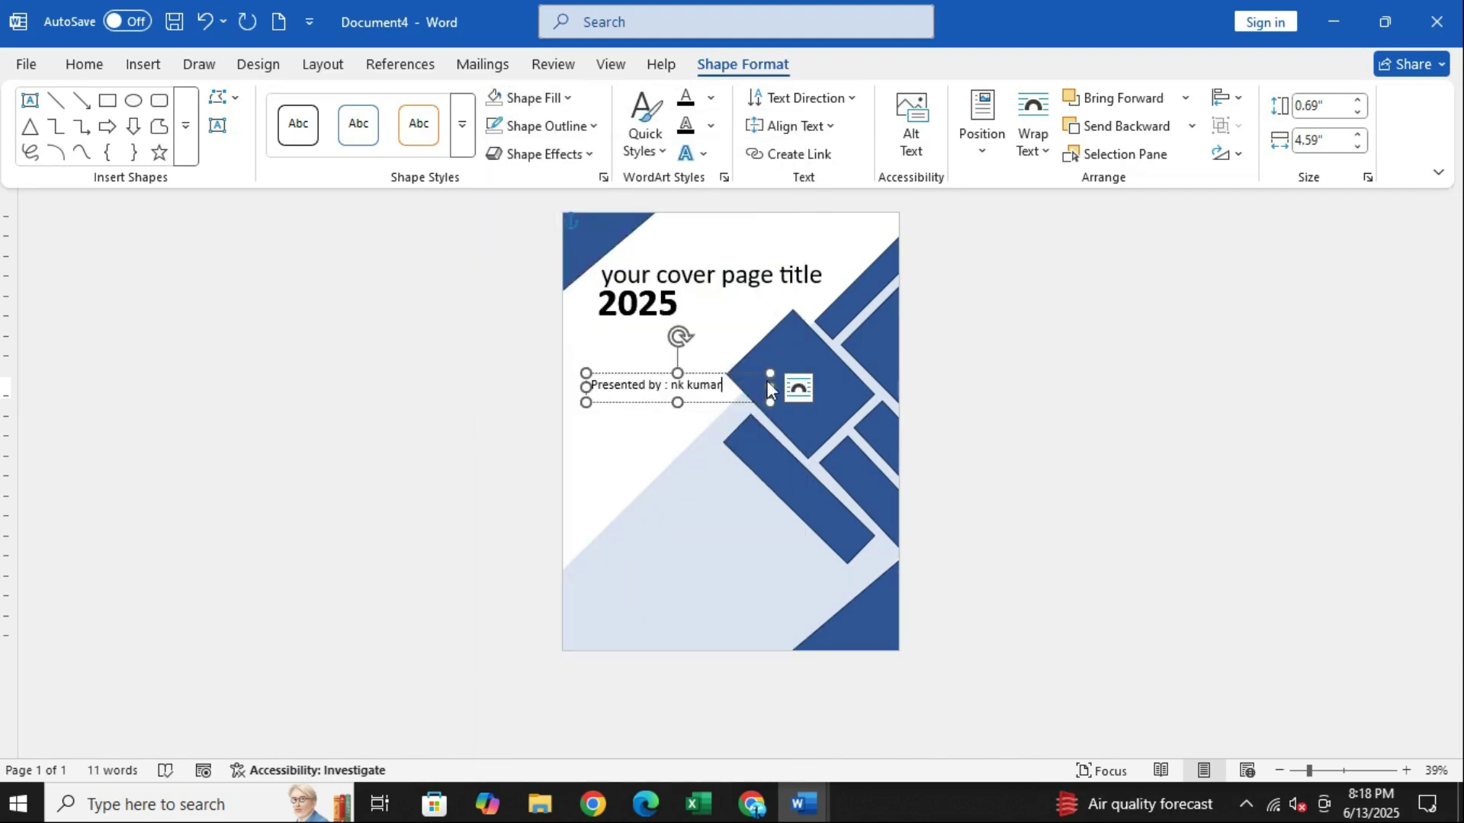
key(ctrl+F1)
drag(768, 385, 745, 387)
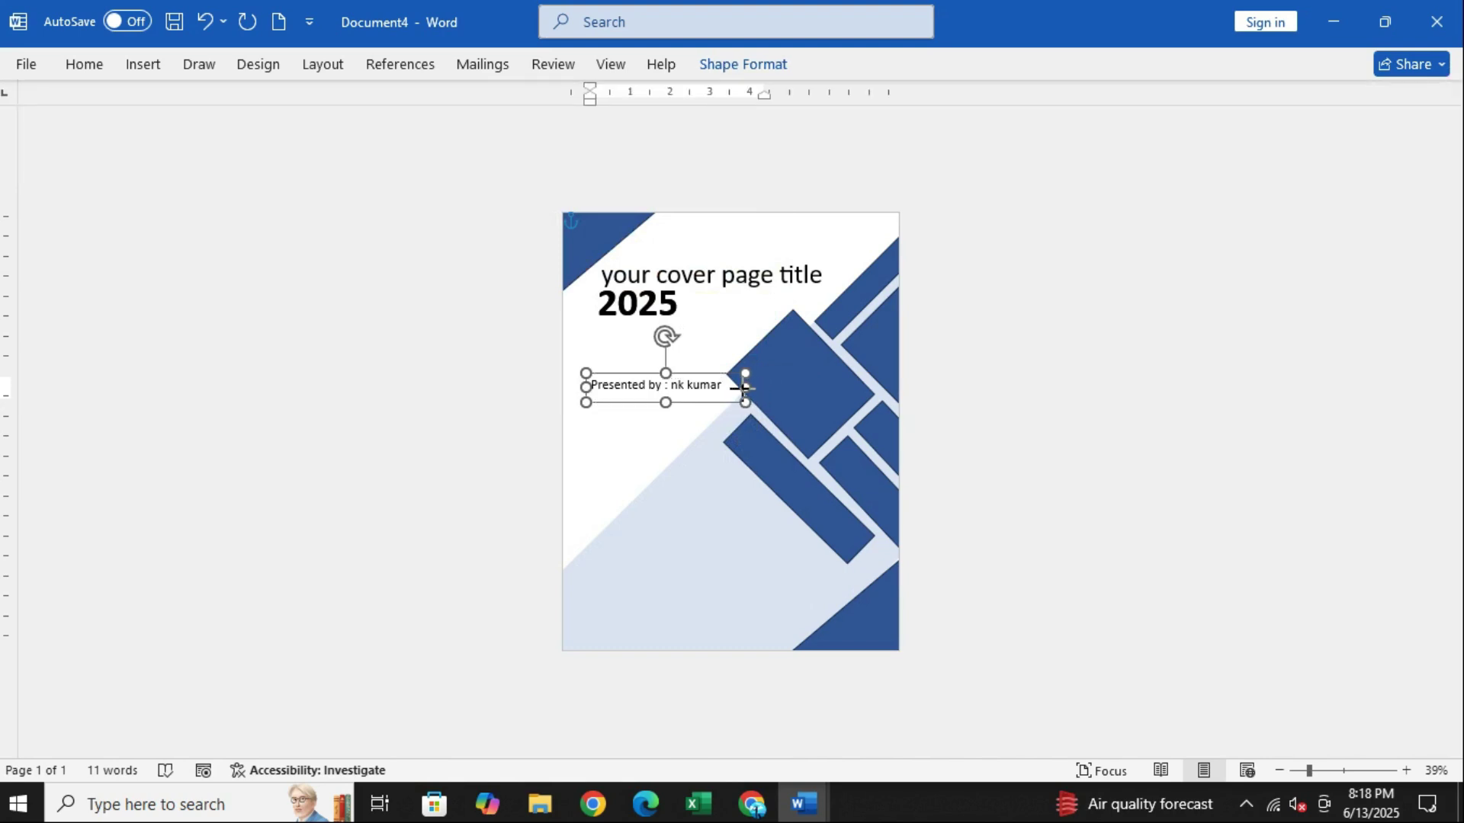
- Move the "Presented by" text box up to sit directly beneath "2025", aligned with its start
key(ctrl+z)
key(ctrl+z)
key(ctrl+z)
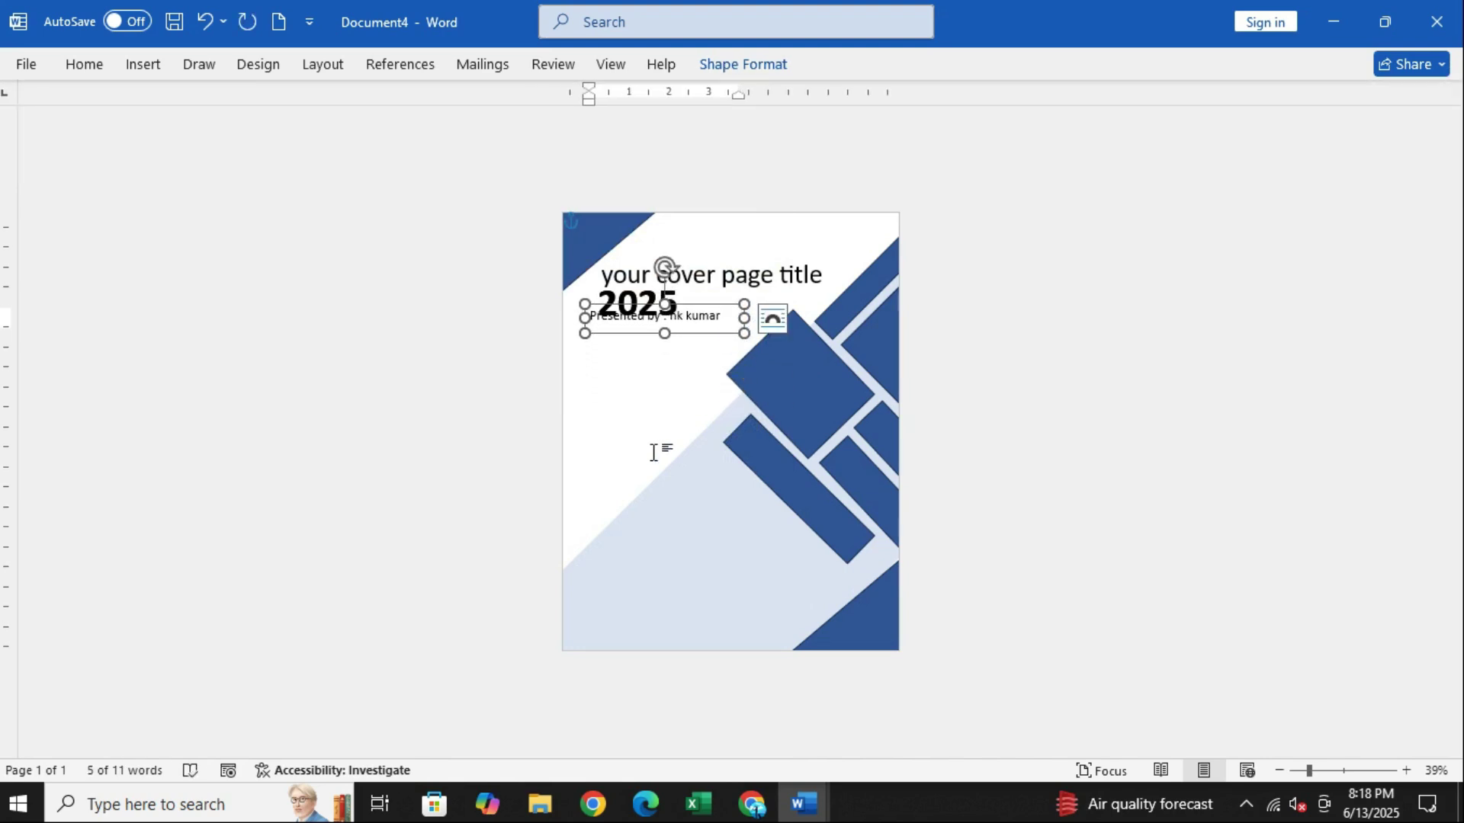
key(Down)
key(Down)
key(Down)
key(Up)
key(Up)
key(Up)
key(Down)
key(Down)
key(Down)
key(Down)
key(Down)
key(Right)
key(Right)
key(Right)
key(Down)
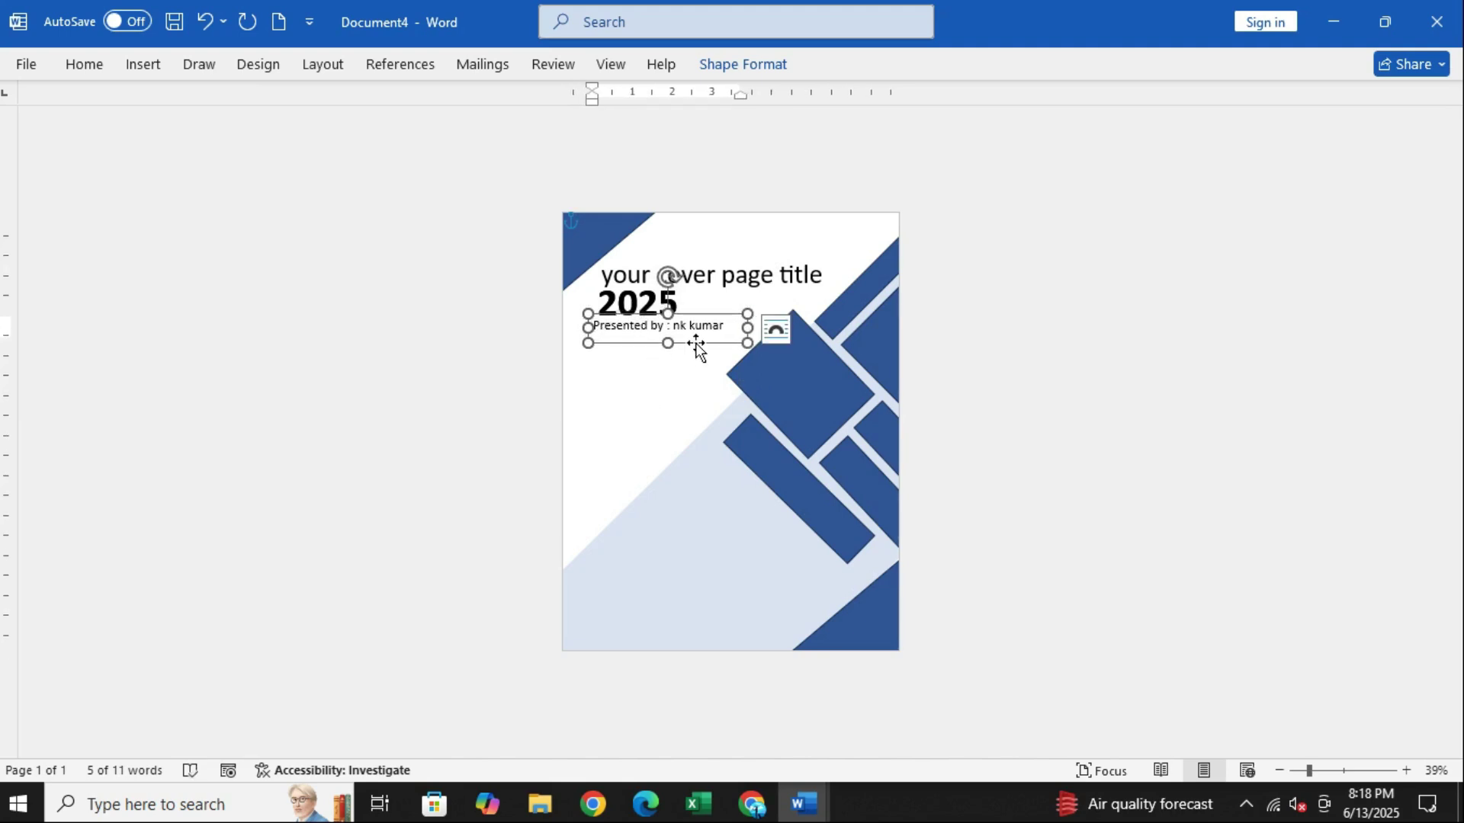
- Try underlining the "Presented by" line and moving its text box lower into the white area
key(ctrl+u)
drag(677, 344, 657, 394)
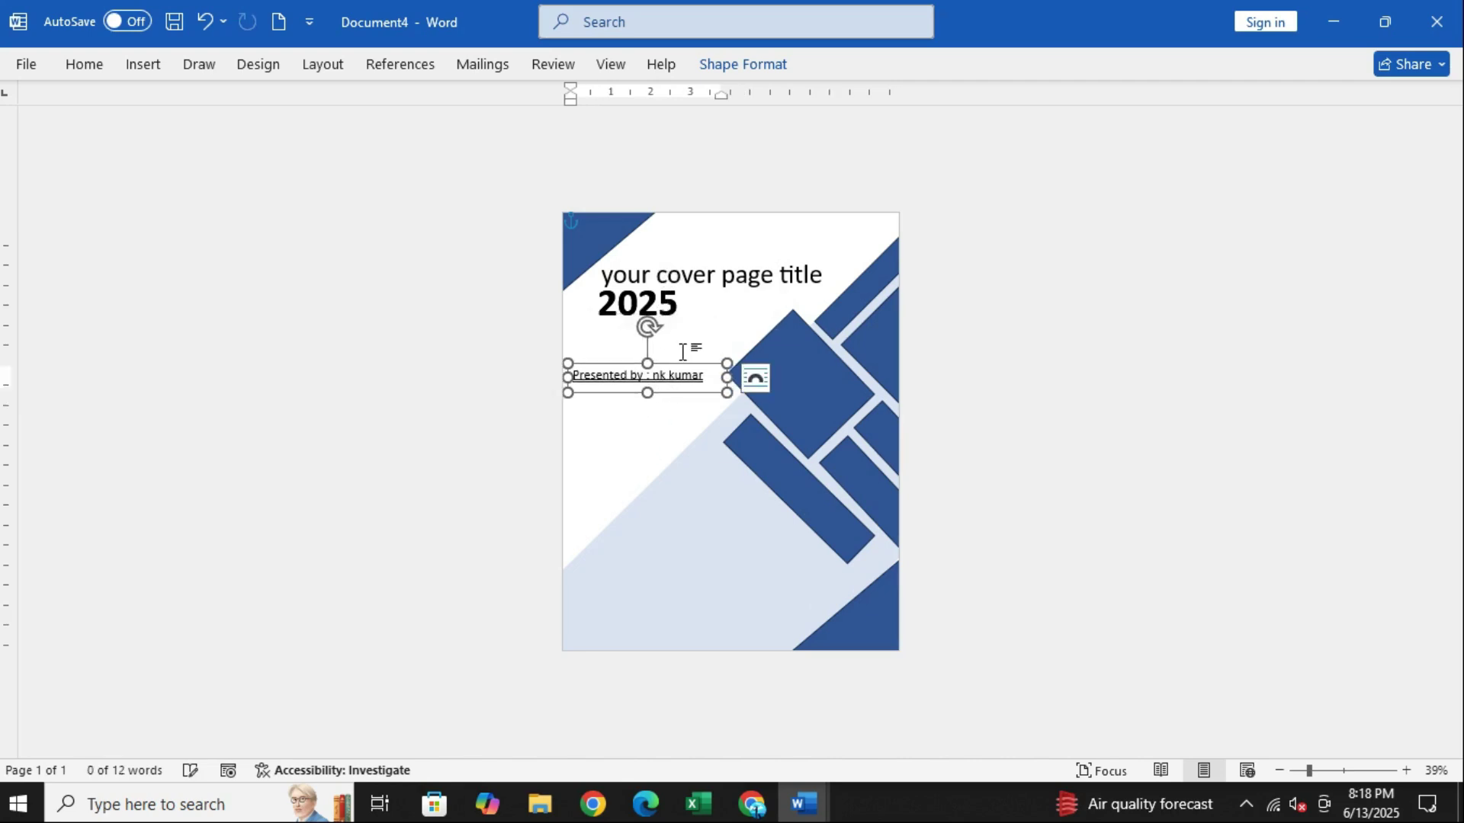
click(685, 348)
click(686, 368)
key(ctrl+z)
key(ctrl+z)
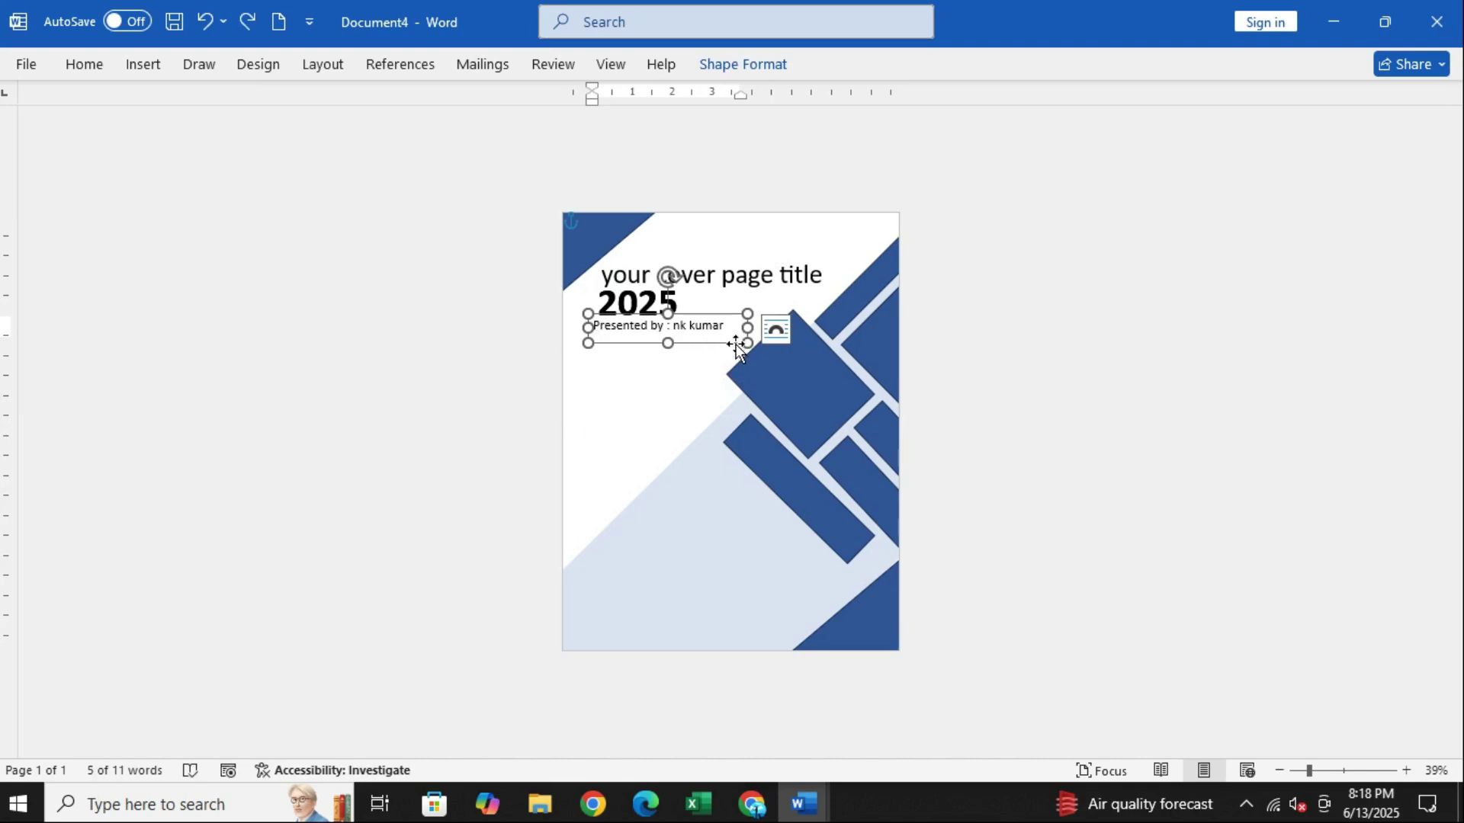
click(775, 329)
click(952, 331)
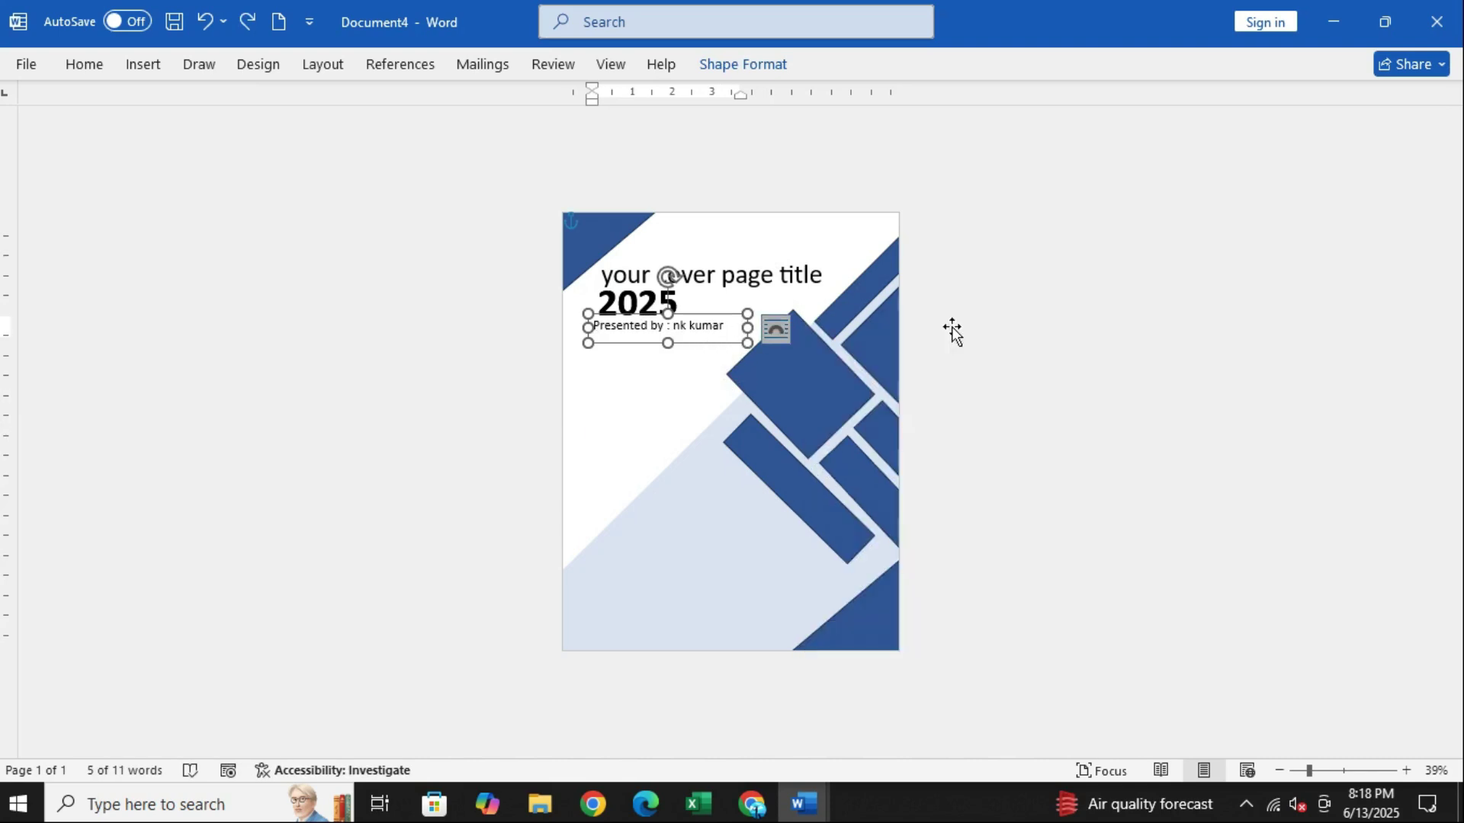
- Duplicate the "Presented by" text box and place the copy lower in the white area
ctrl+click(703, 342)
key(ctrl)
ctrl+click(702, 343)
drag(702, 342, 683, 427)
click(708, 309)
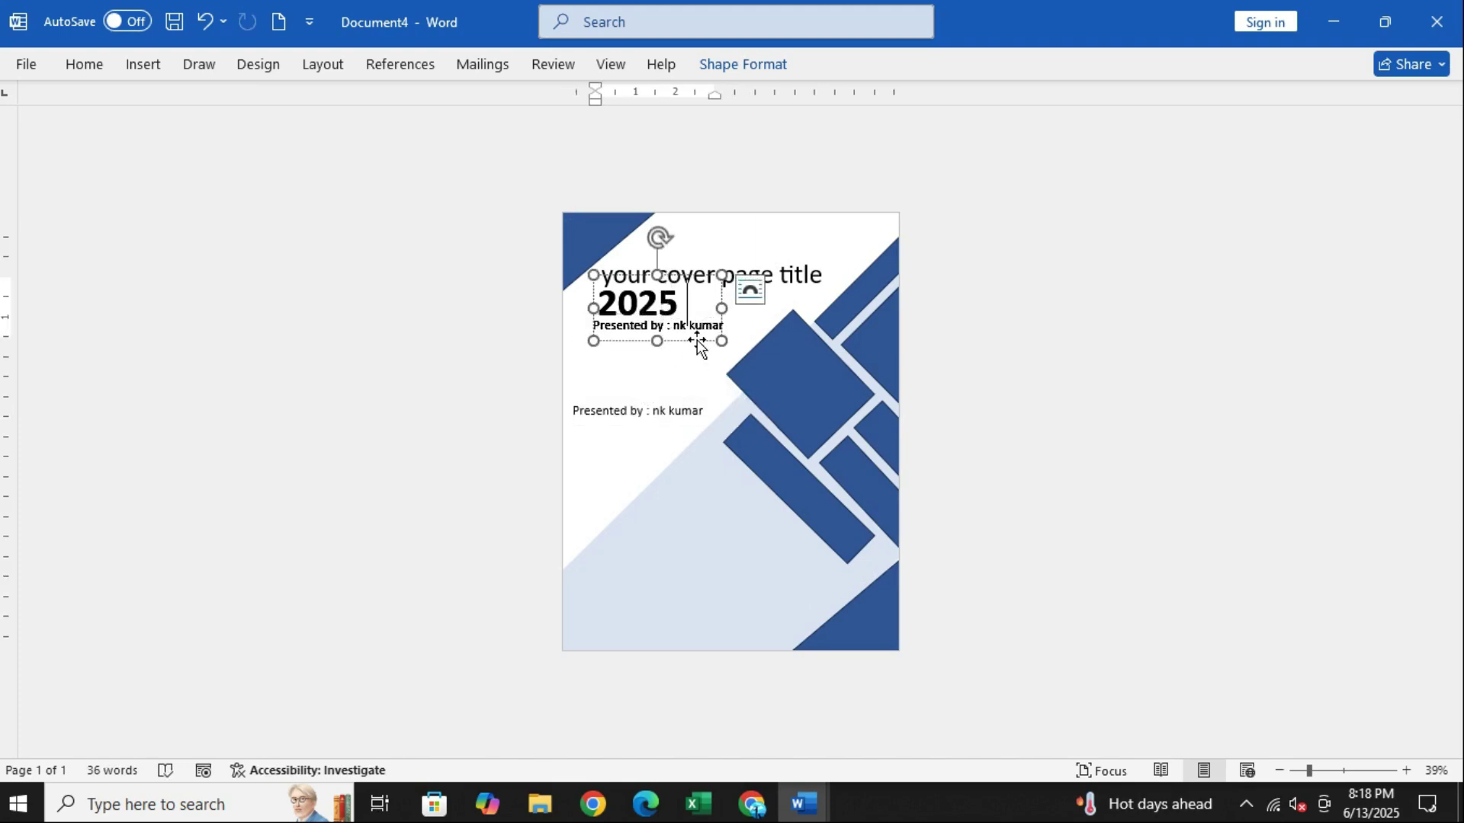
- Cut the surplus copy of the "2025" text box
drag(697, 334, 702, 357)
right_click(701, 368)
click(750, 245)
- Clear all text from the lower copy of the "Presented by" text box
click(662, 418)
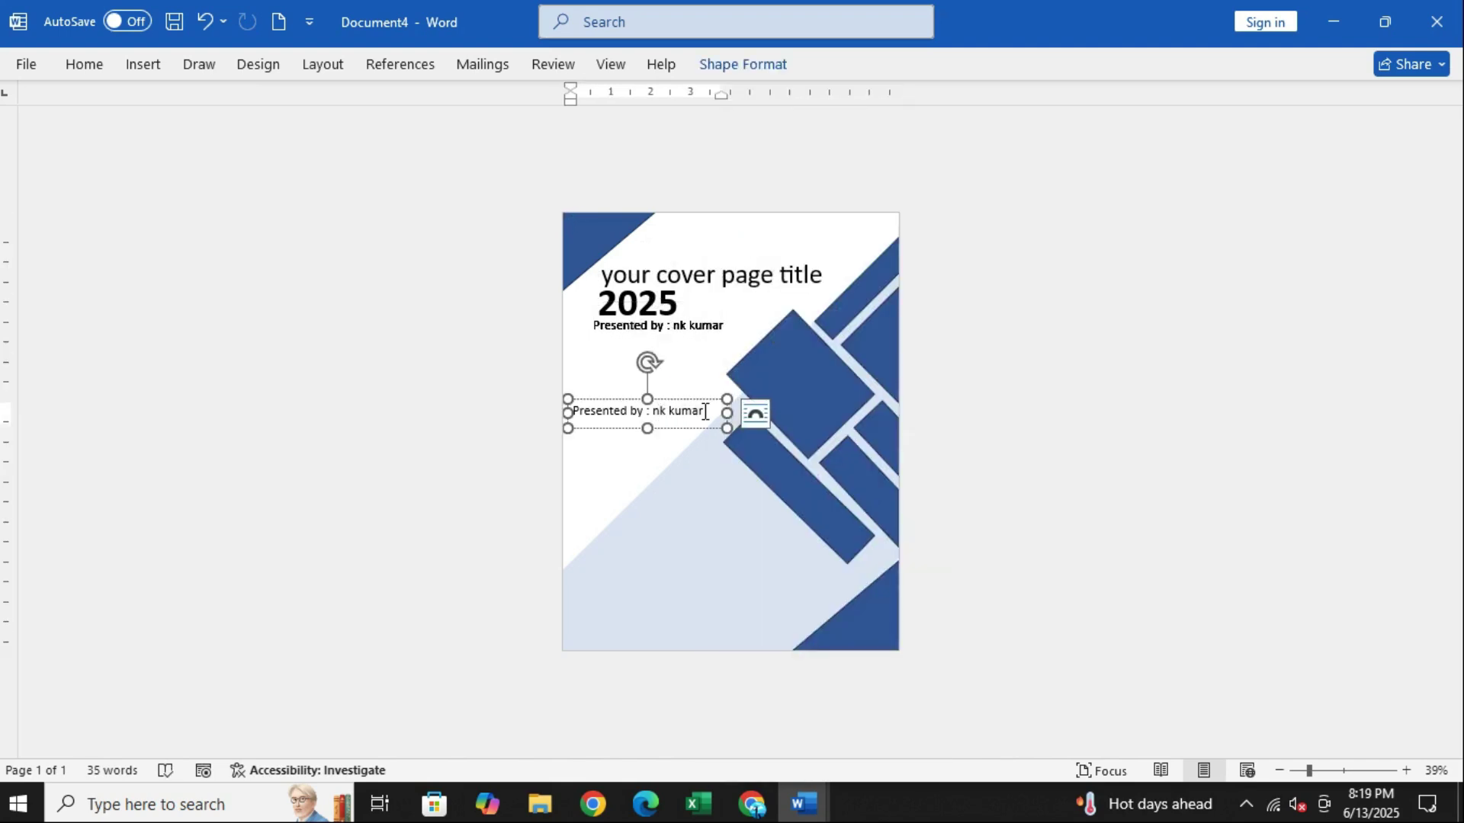
key(BackSpace)
key(BackSpace)
key(BackSpace)
key(BackSpace)
key(BackSpace)
key(BackSpace)
key(BackSpace)
key(BackSpace)
key(BackSpace)
key(BackSpace)
key(BackSpace)
key(BackSpace)
key(BackSpace)
key(BackSpace)
key(BackSpace)
key(BackSpace)
key(BackSpace)
key(BackSpace)
key(BackSpace)
key(BackSpace)
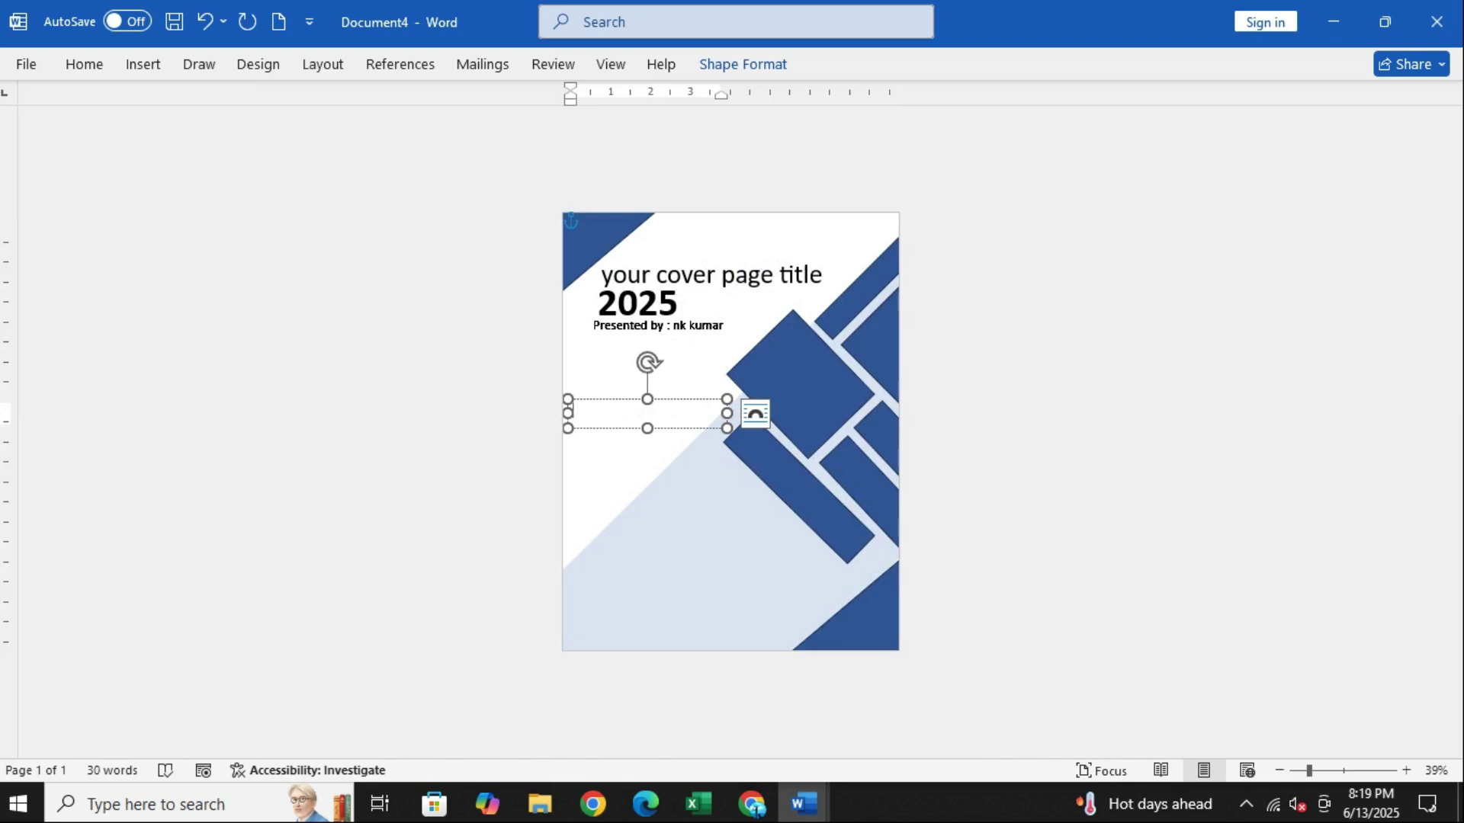
- Try entering "hedline" in the emptied text box
text(hedline)
key(BackSpace)
key(BackSpace)
key(BackSpace)
key(BackSpace)
key(BackSpace)
key(BackSpace)
click(1247, 803)
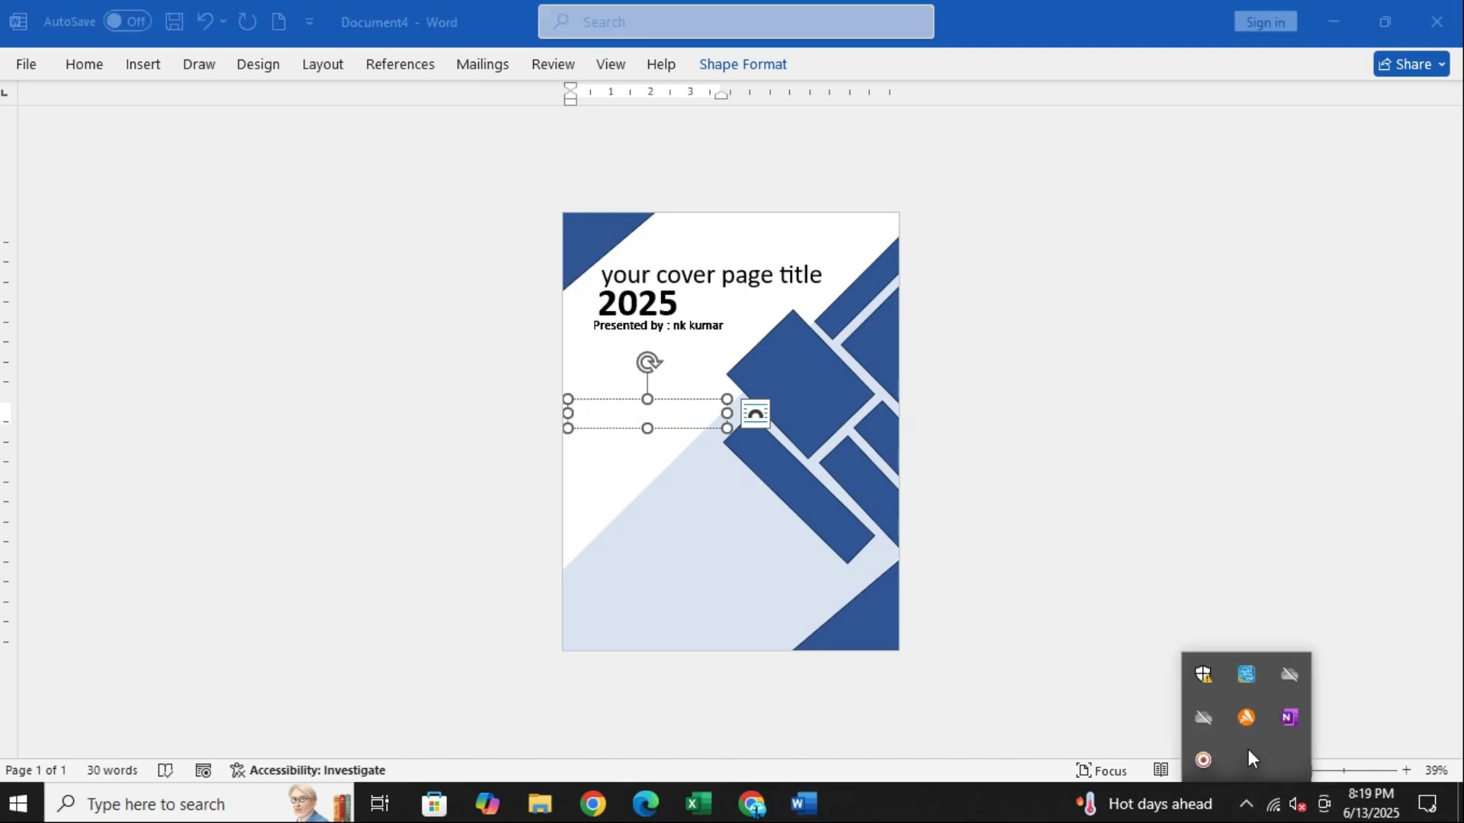
click(1202, 760)
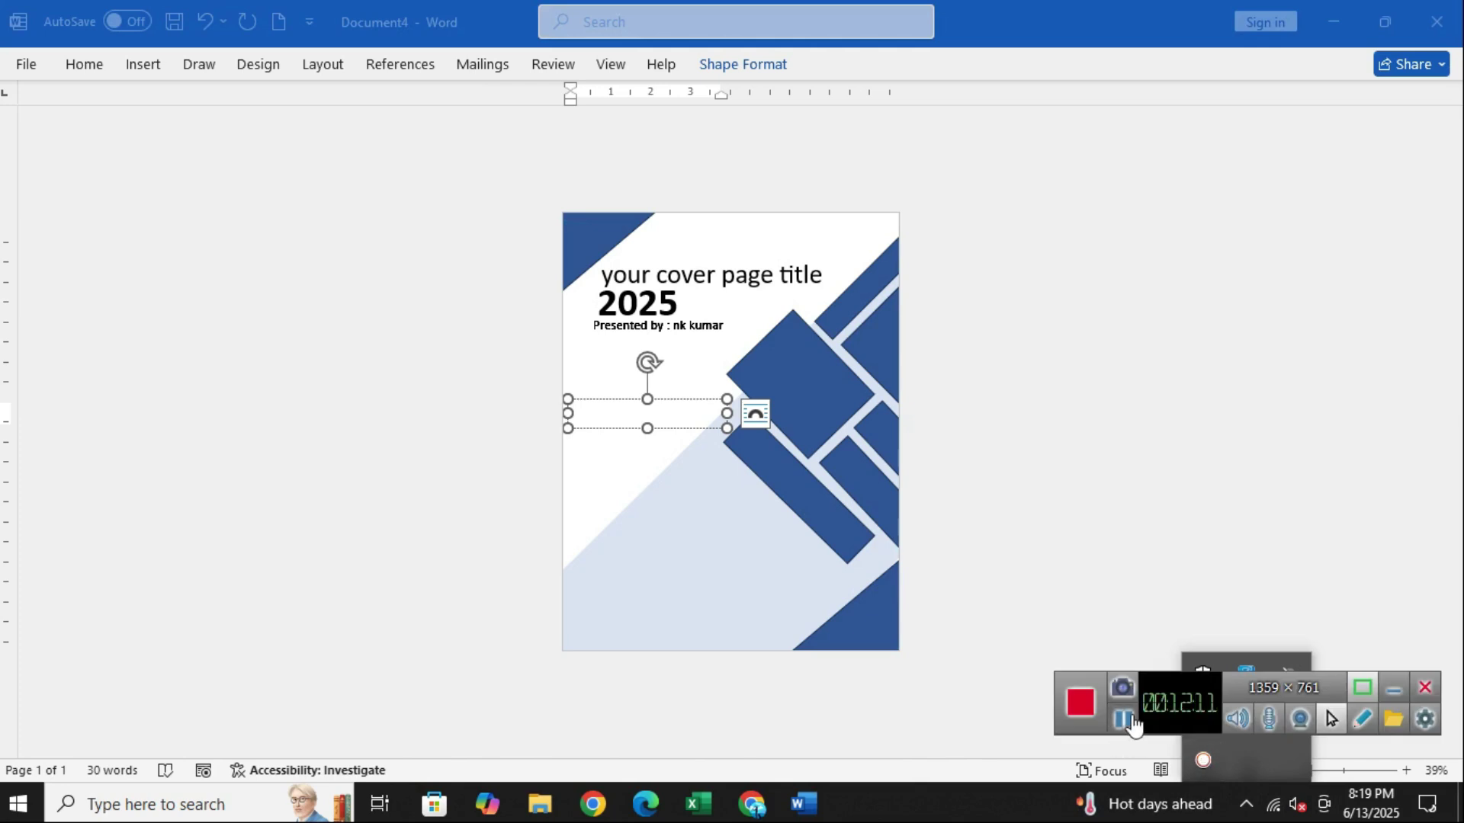
click(1394, 689)
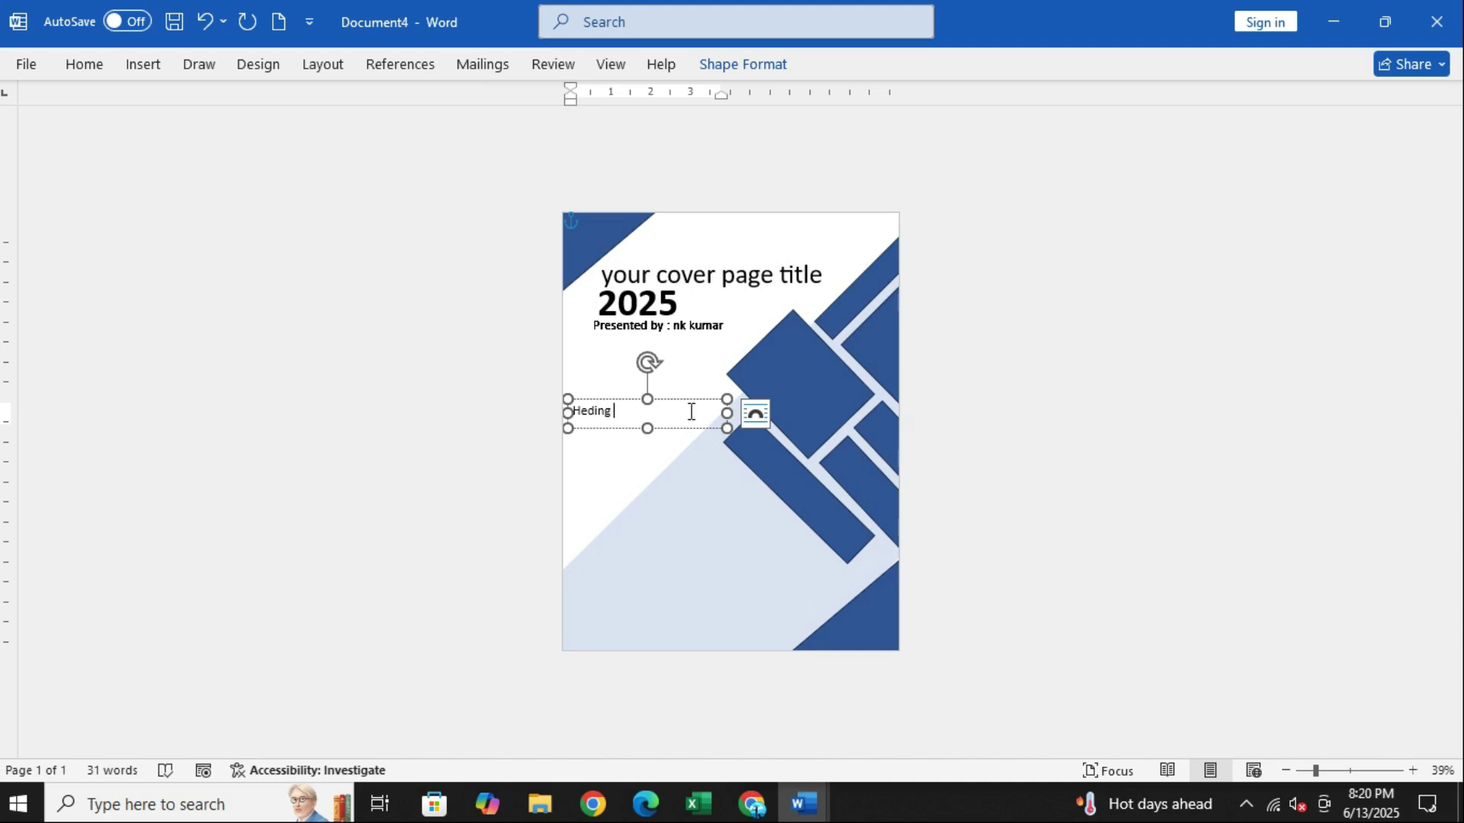
- Format the word "Heding" as uppercase, bold and font size 28
double_click(627, 417)
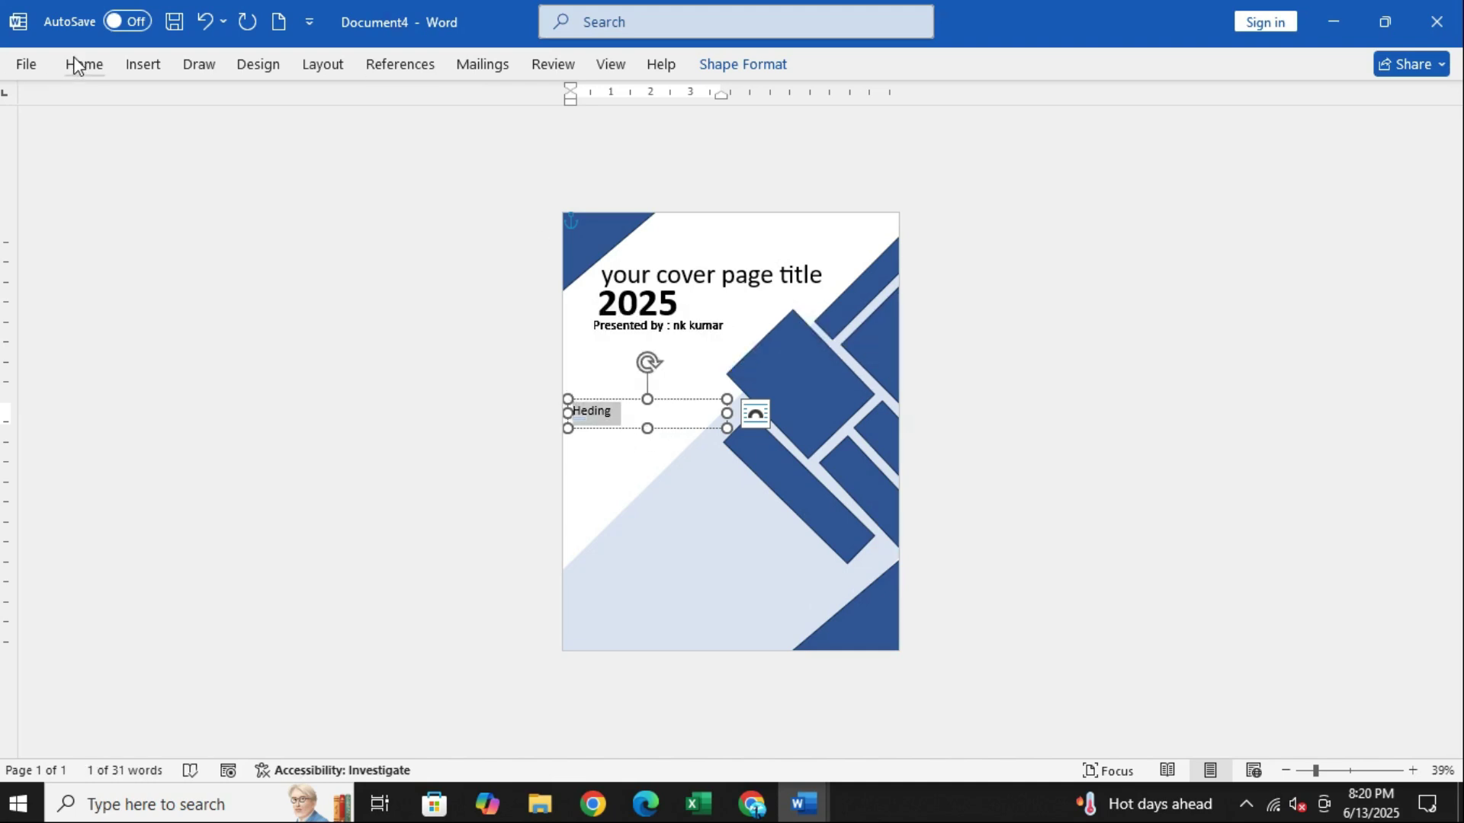
click(80, 64)
click(365, 106)
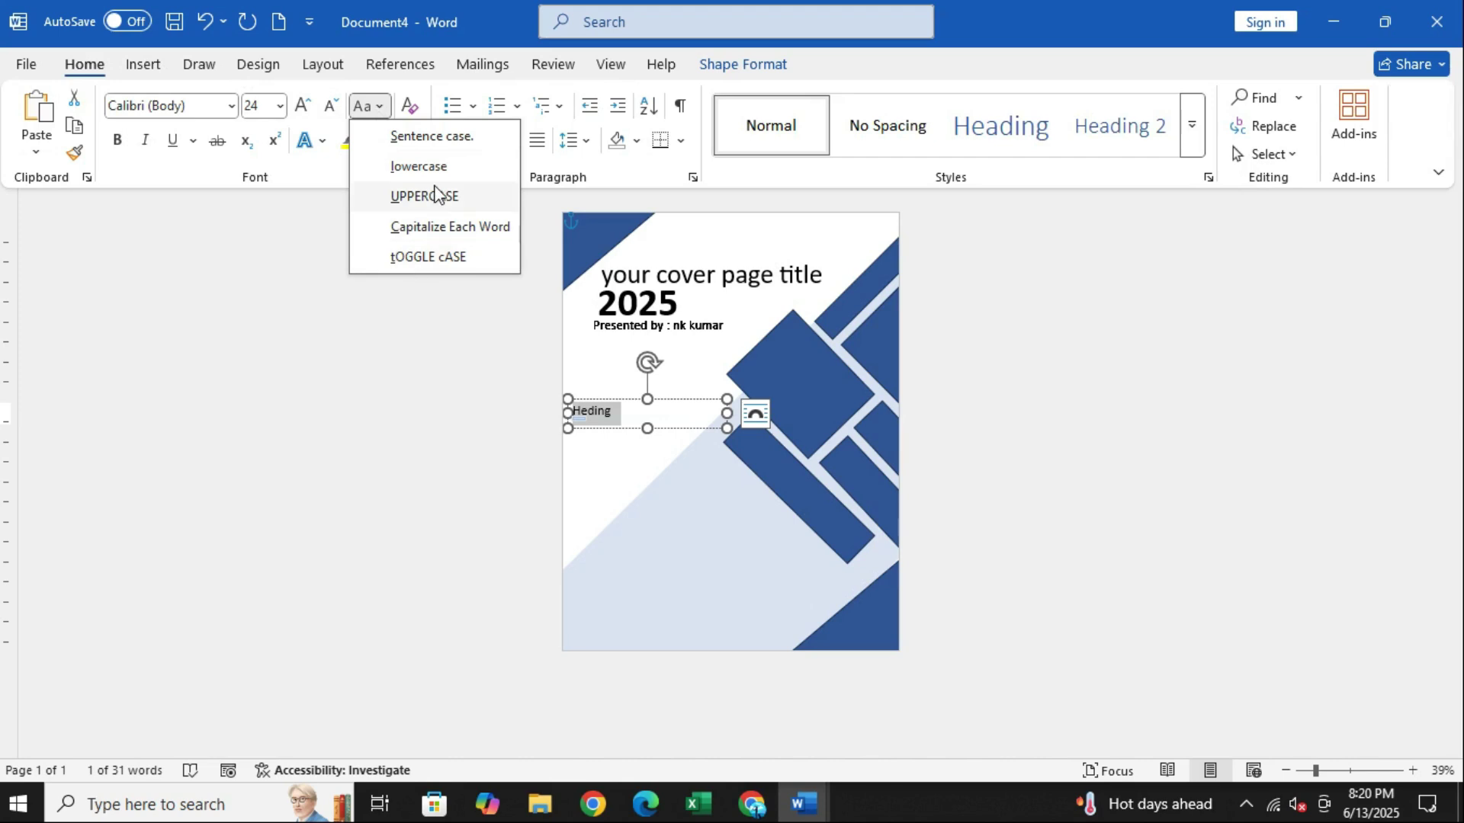
click(424, 196)
click(303, 105)
click(303, 105)
click(122, 141)
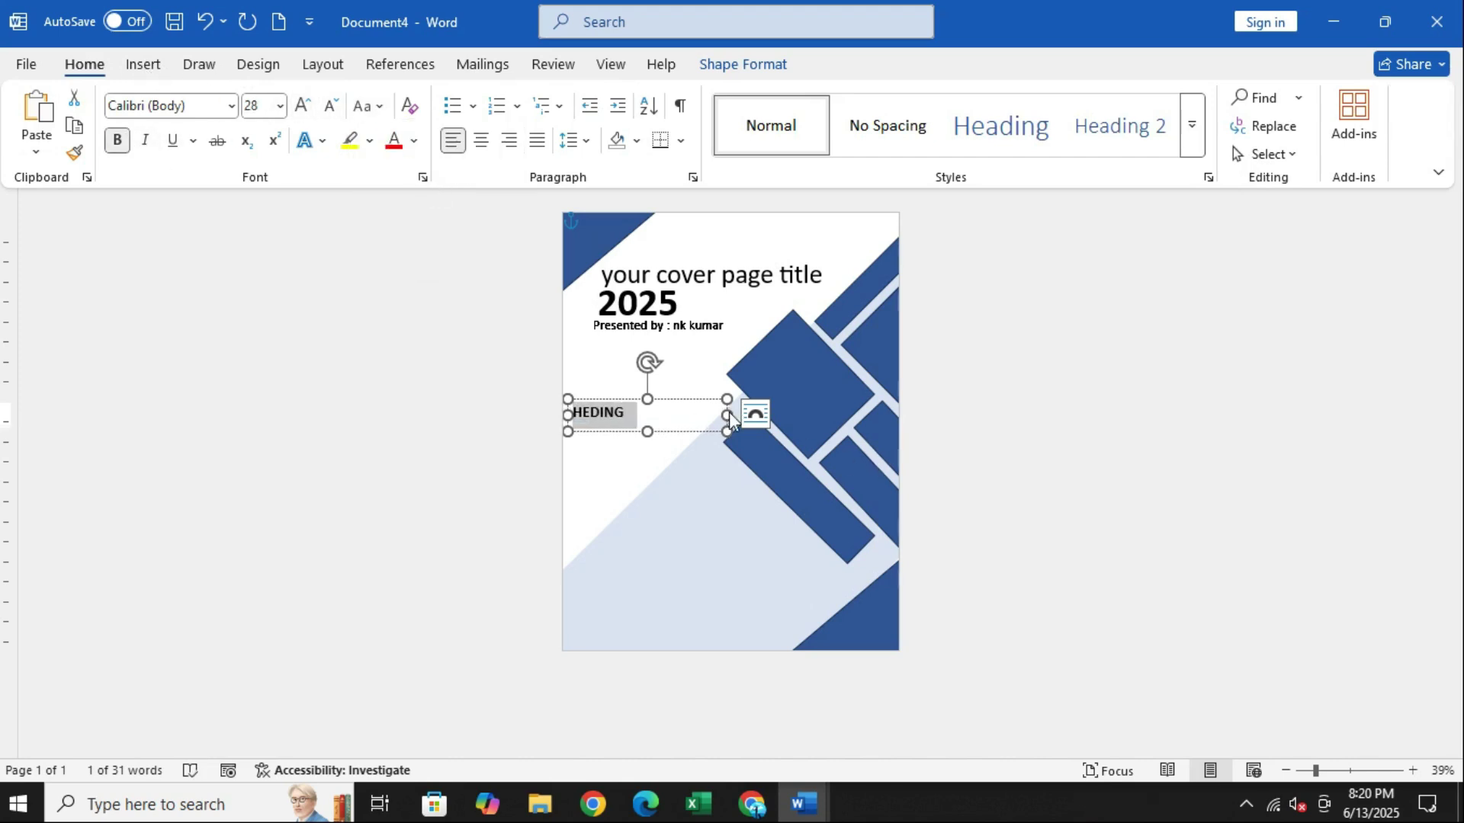
- Narrow the "HEDING" text box around its word and move it down into the light blue area
key(ctrl+F1)
drag(726, 414, 628, 417)
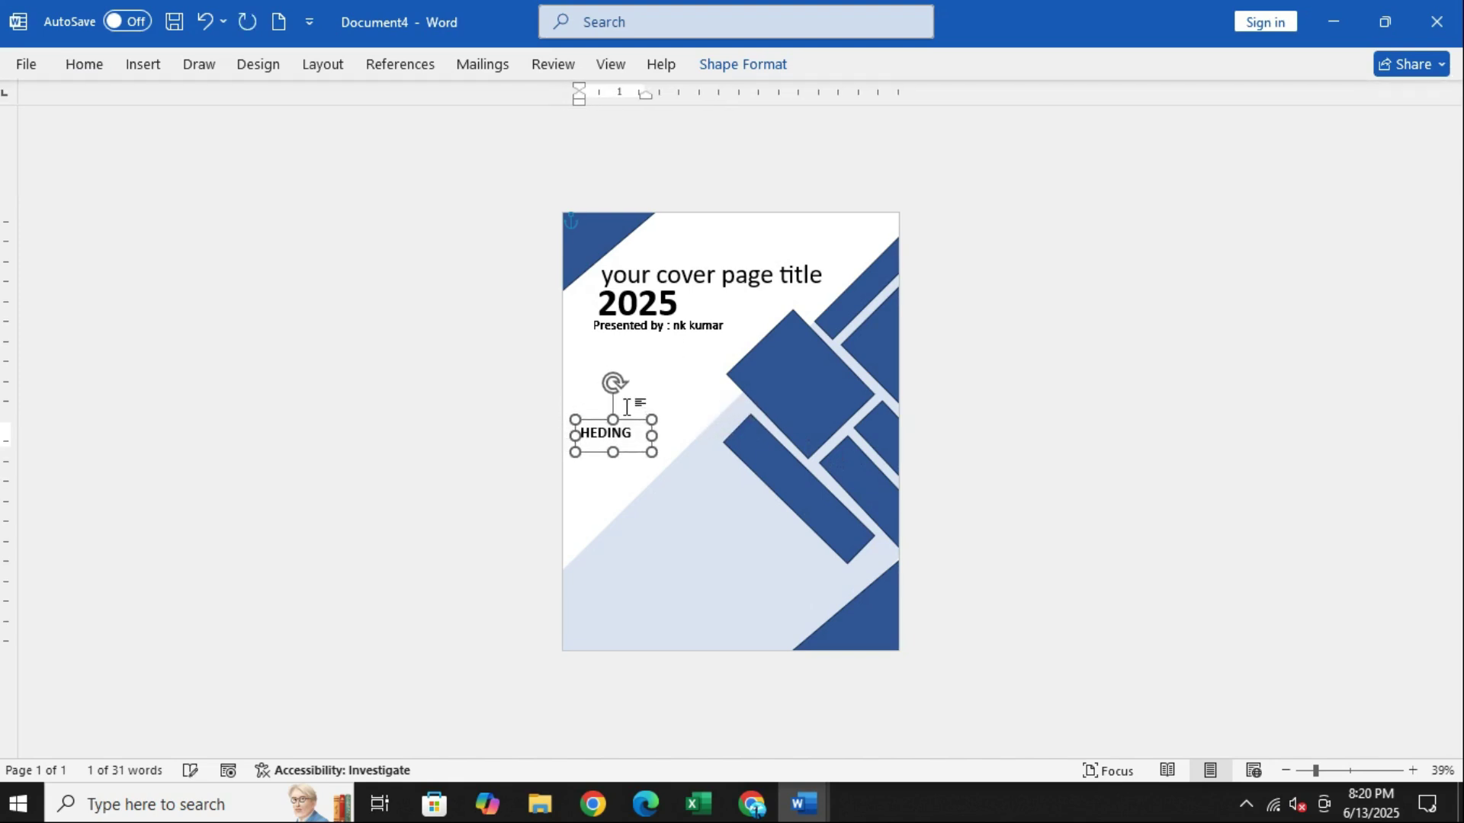
key(Right)
key(Right)
key(Right)
key(Right)
key(Right)
key(Right)
key(Right)
key(Right)
key(Right)
key(Right)
key(Right)
key(Right)
key(Down)
key(Down)
key(Down)
key(Down)
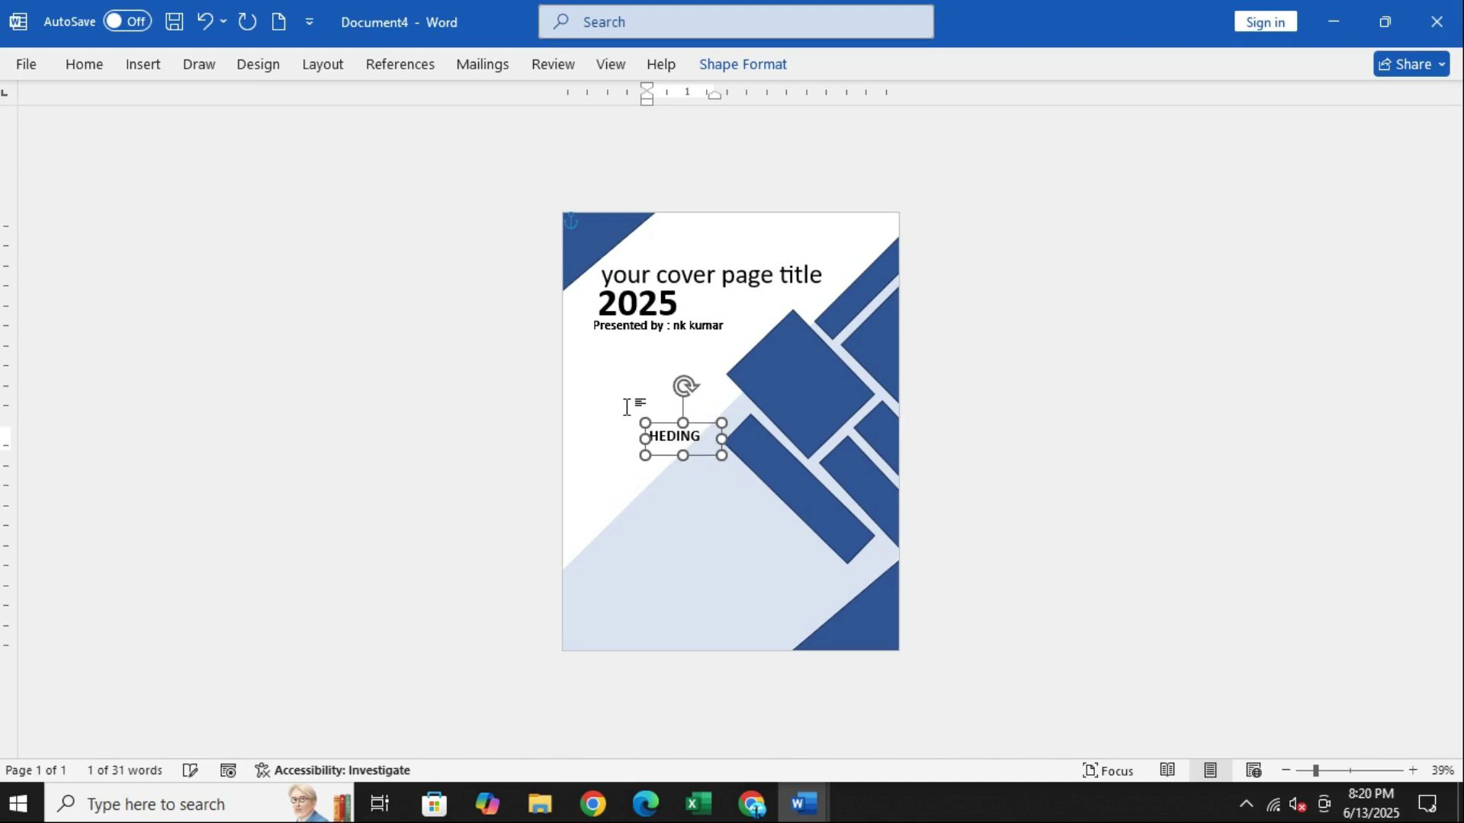
key(Left)
key(Left)
key(Down)
key(Down)
key(Down)
key(Down)
key(Down)
key(Down)
key(Down)
key(Down)
key(Down)
key(Down)
key(Down)
key(Down)
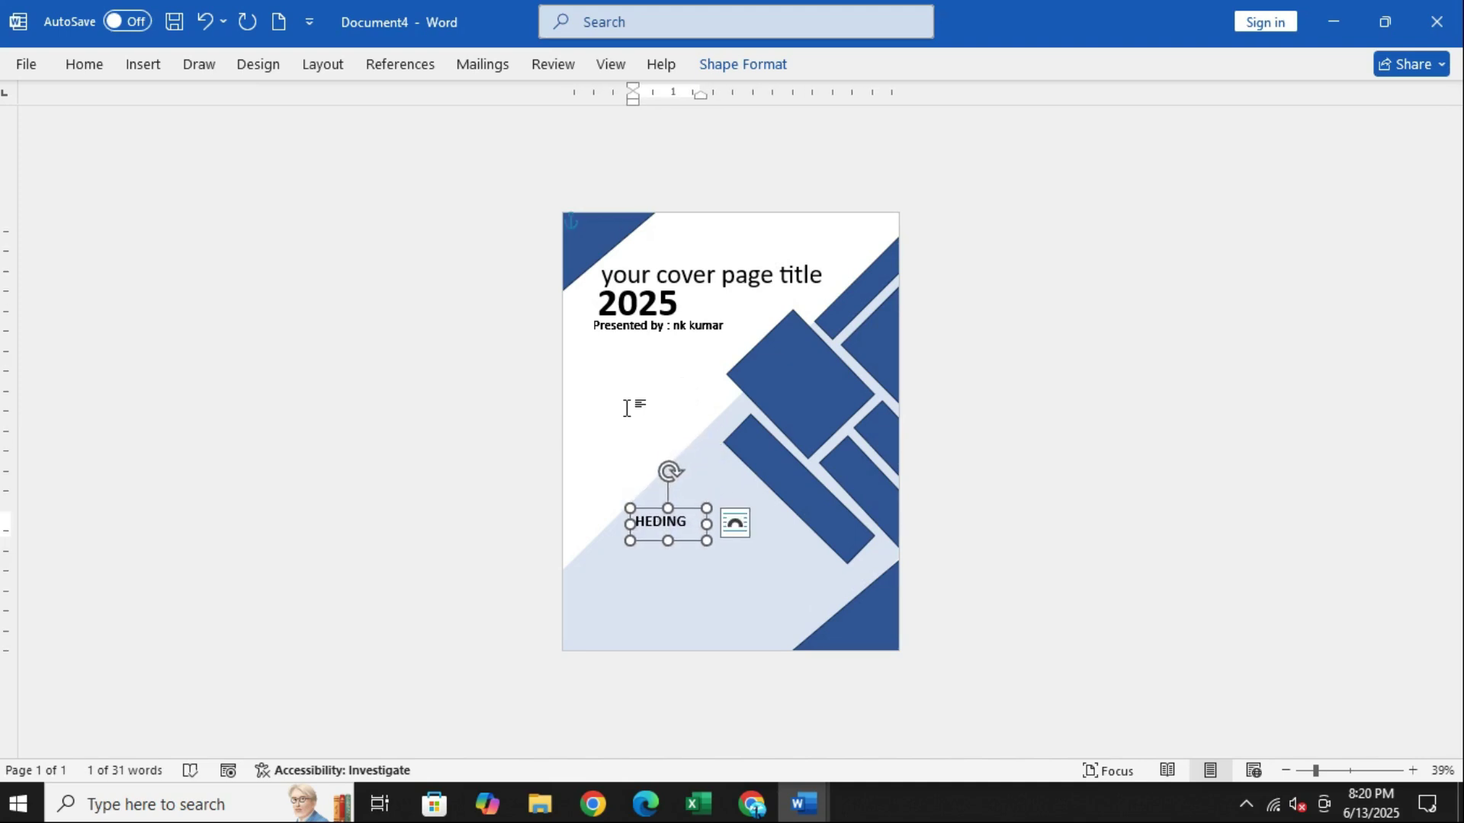
- Check the heading layout in the YouTube reference tutorial and return to the Word document
click(1388, 23)
double_click(1288, 370)
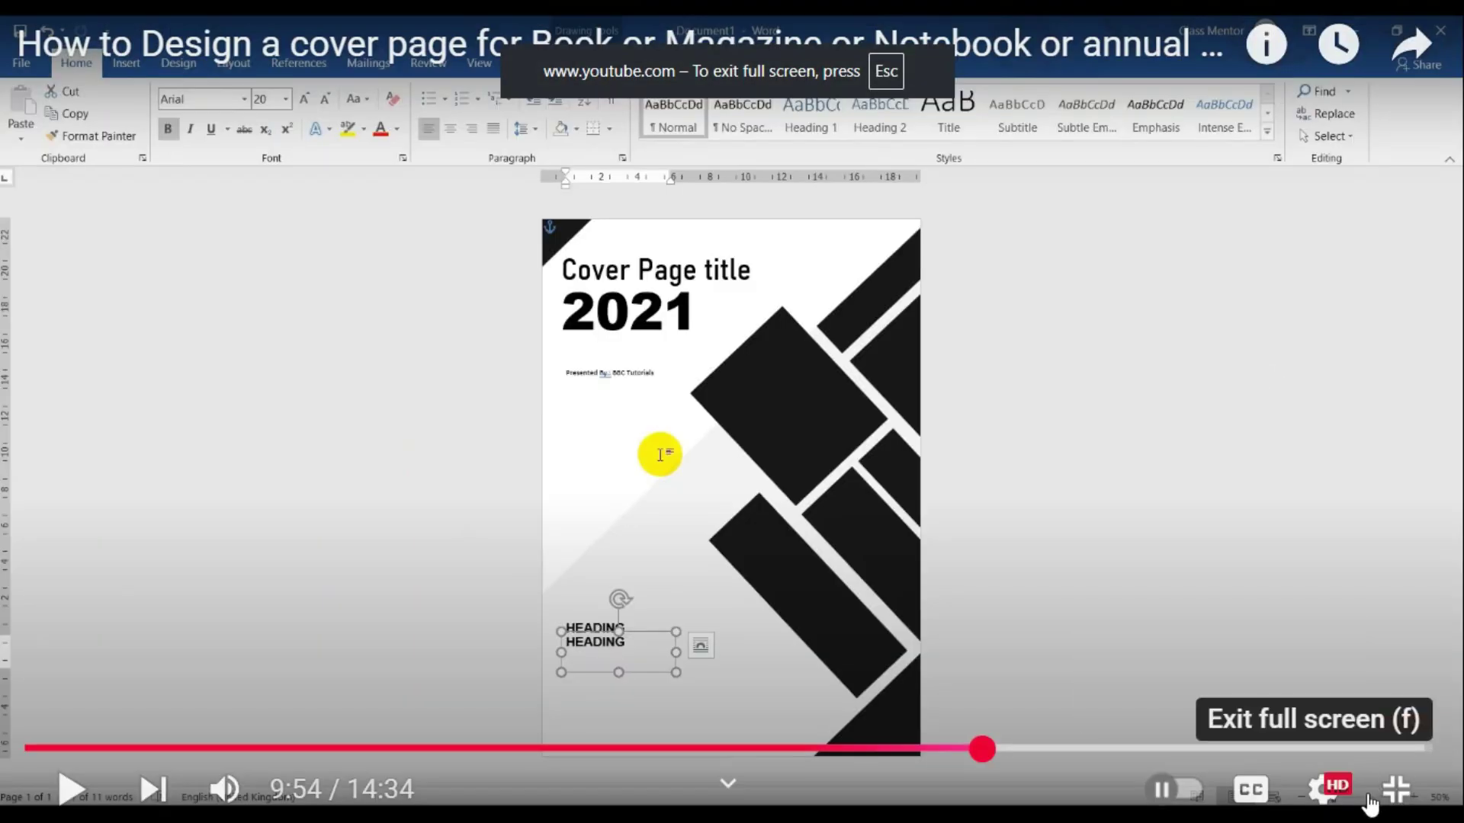
click(1396, 789)
click(588, 23)
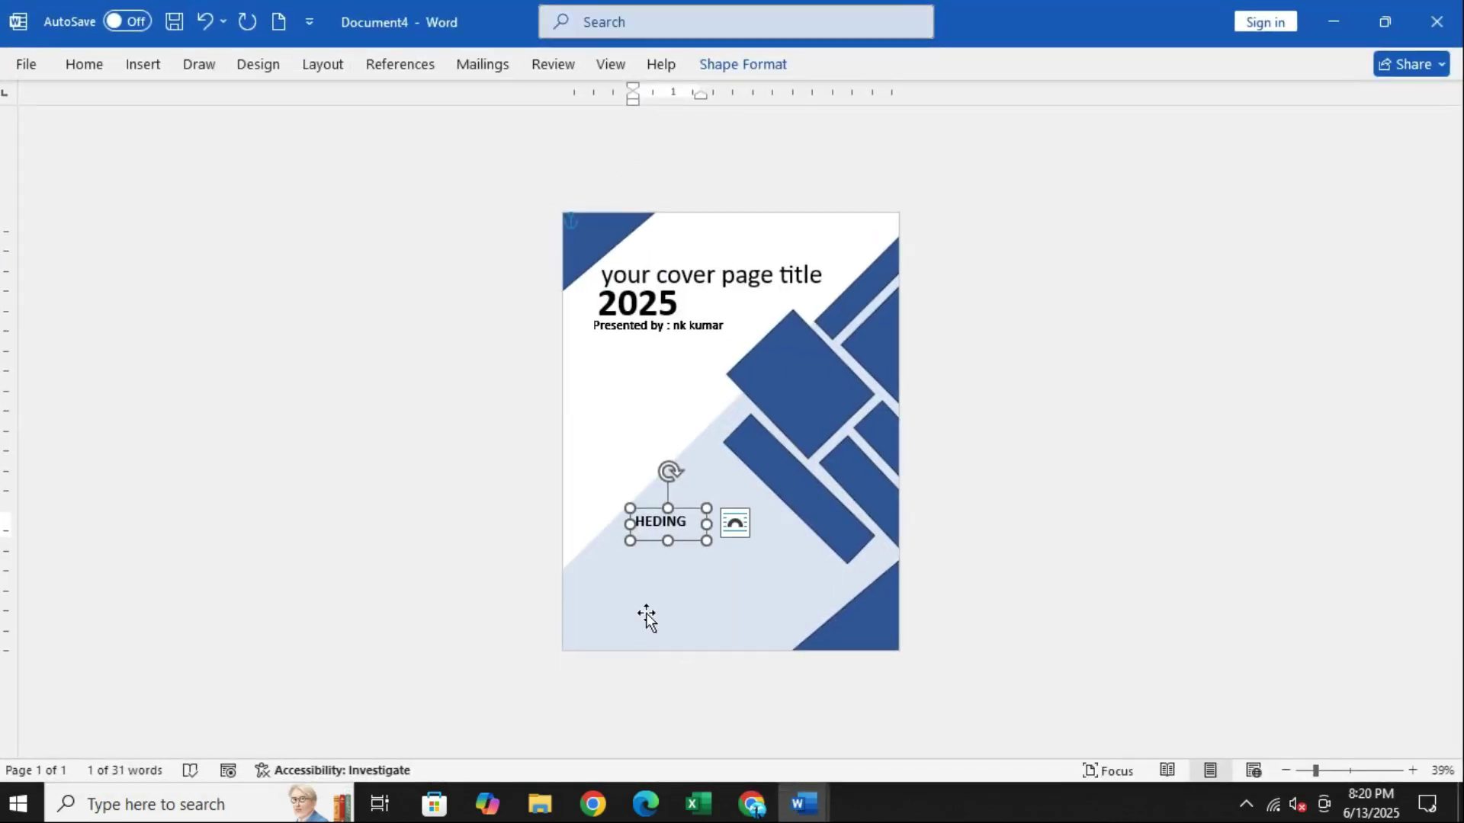
- Correct the word to "HEADING", then widen its text box slightly and move it lower and further left in the light blue area
click(653, 522)
text(a)
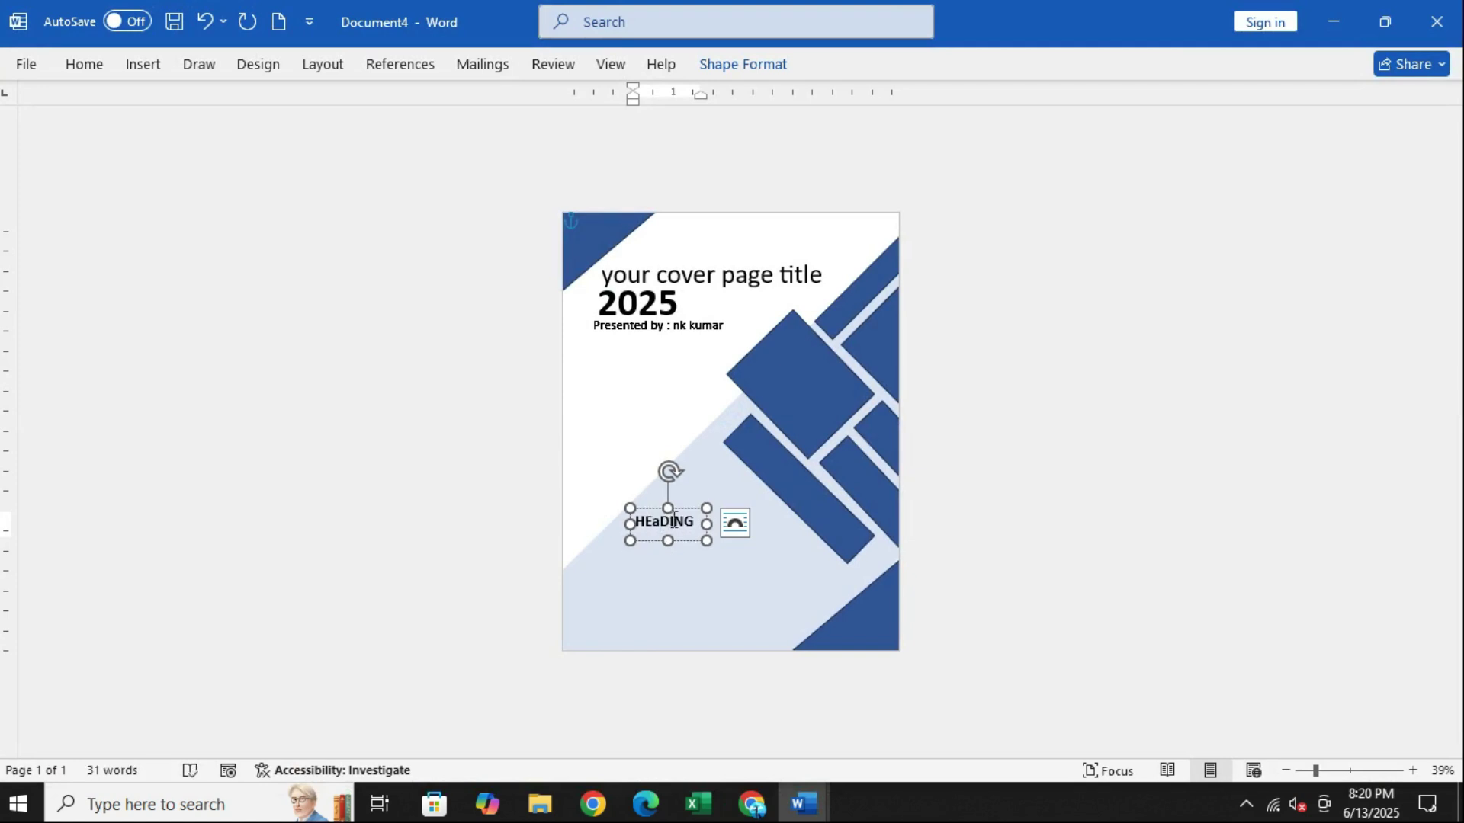
key(BackSpace)
text(A)
key(BackSpace)
text(A)
mouse_move(694, 543)
mouse_down()
mouse_move(665, 573)
mouse_move(692, 556)
mouse_up()
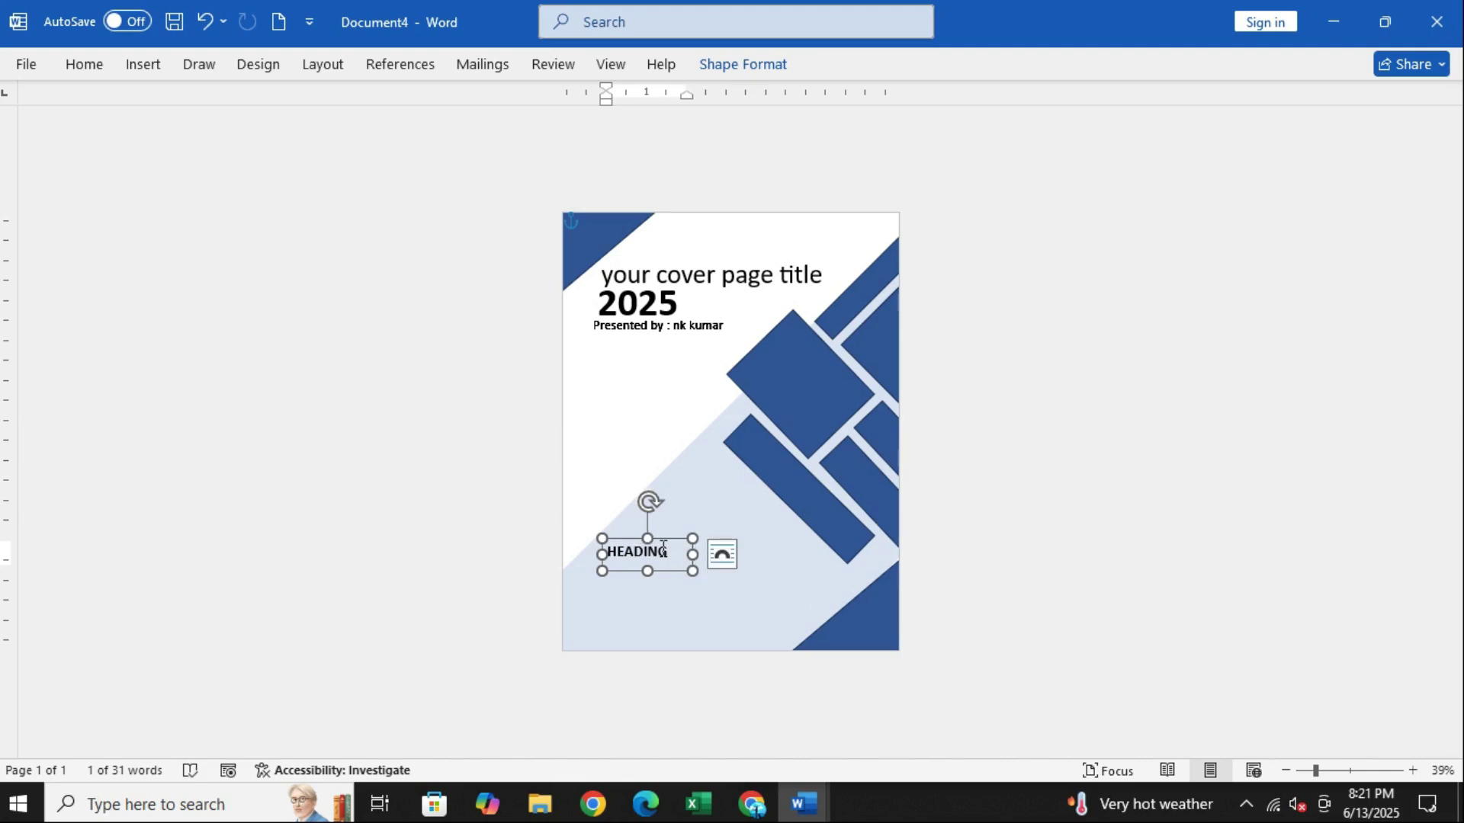
- Enlarge the "HEADING" text to font size 36 and deselect its text box
right_click(662, 550)
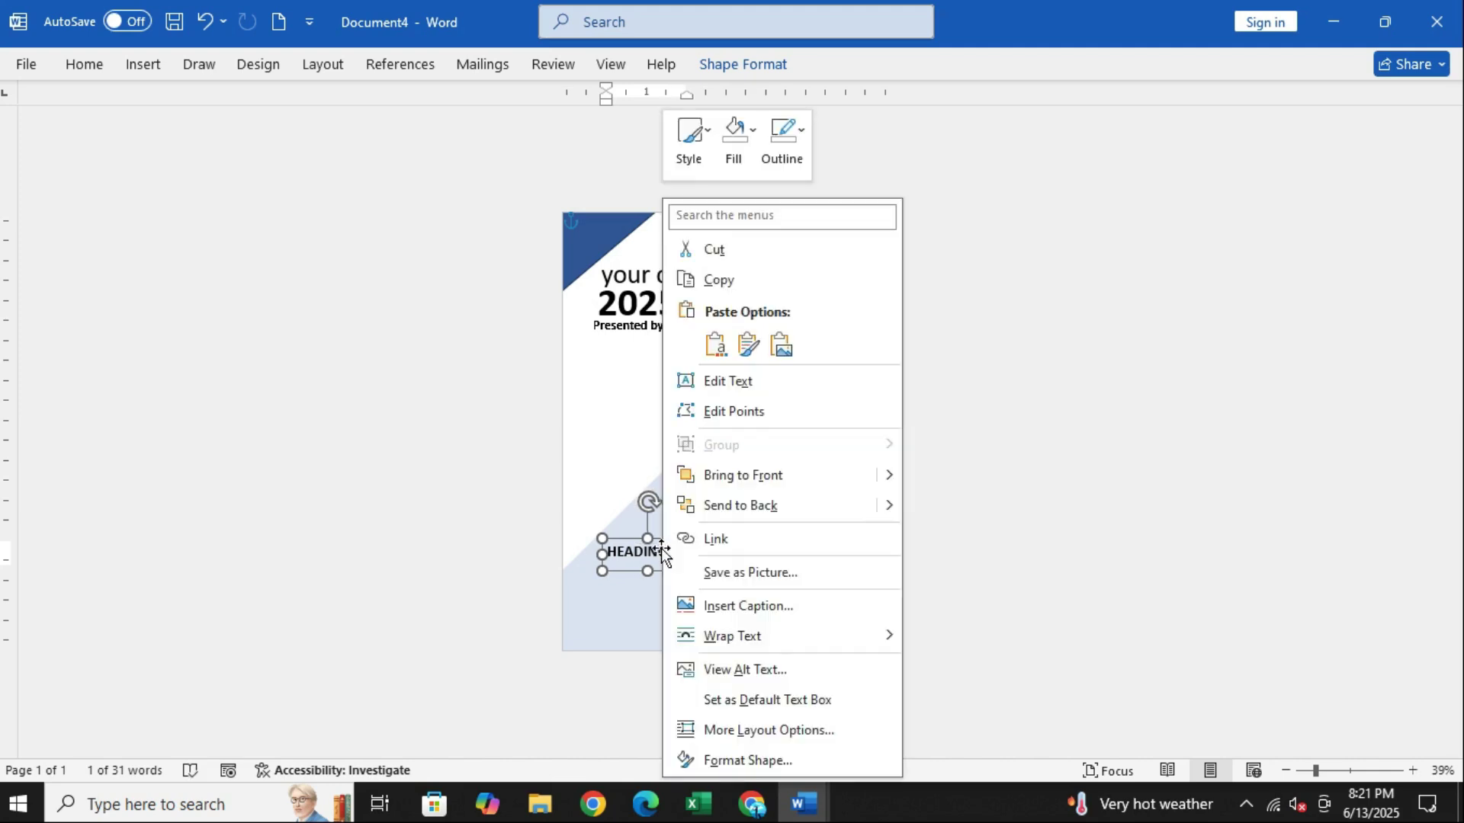
click(92, 65)
click(302, 106)
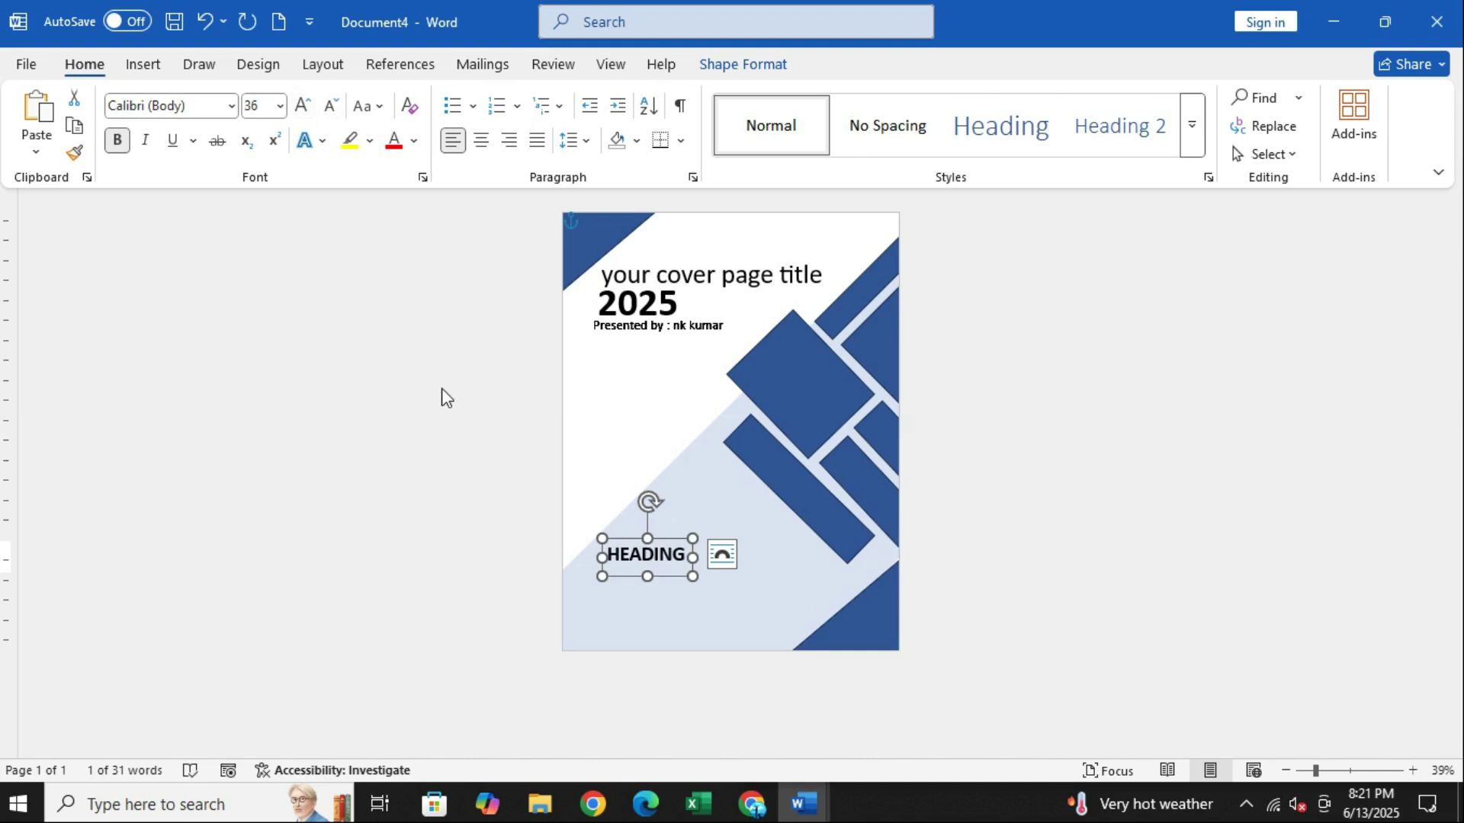
click(1029, 519)
click(663, 630)
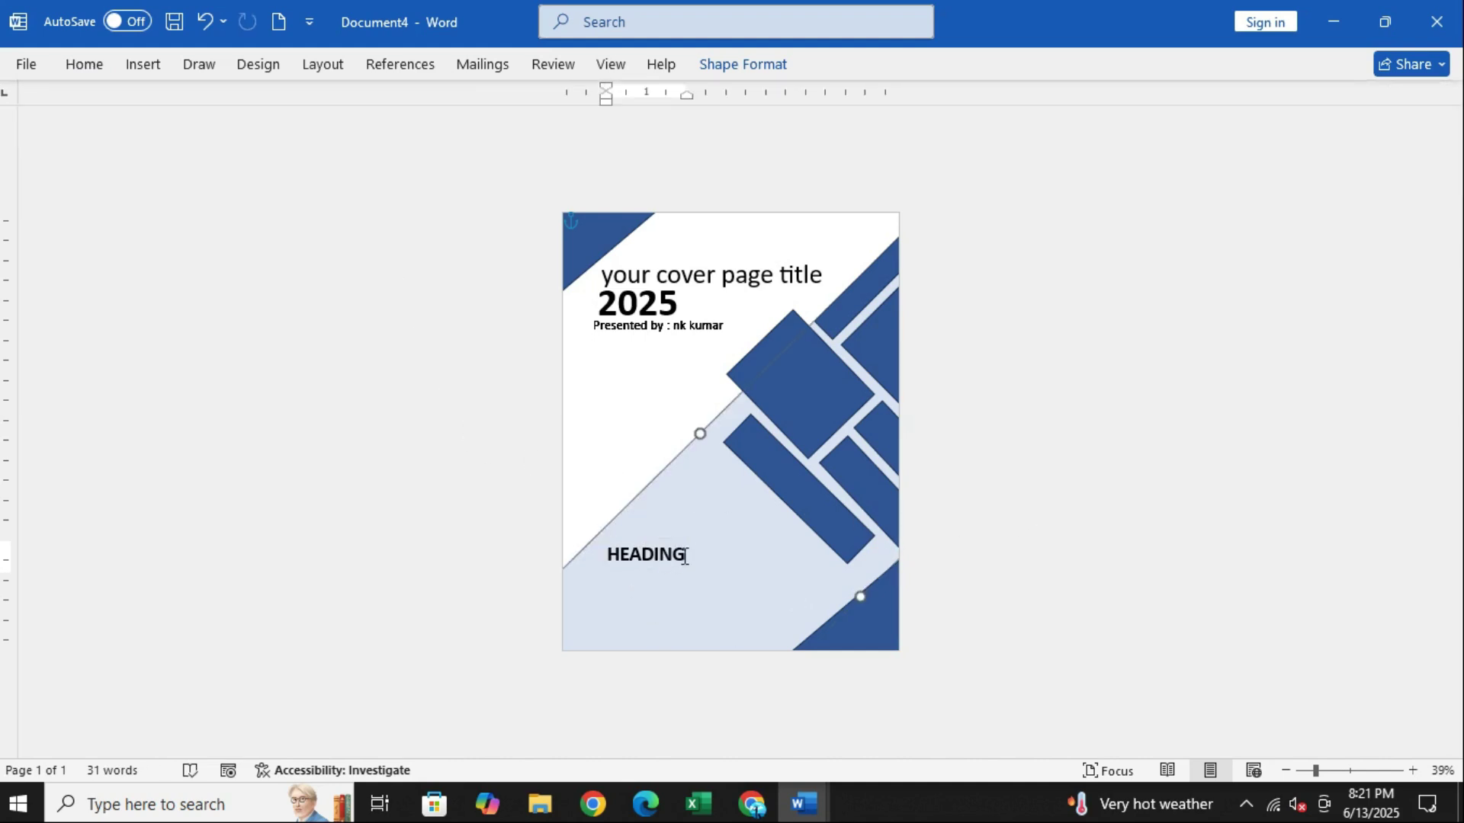
click(598, 454)
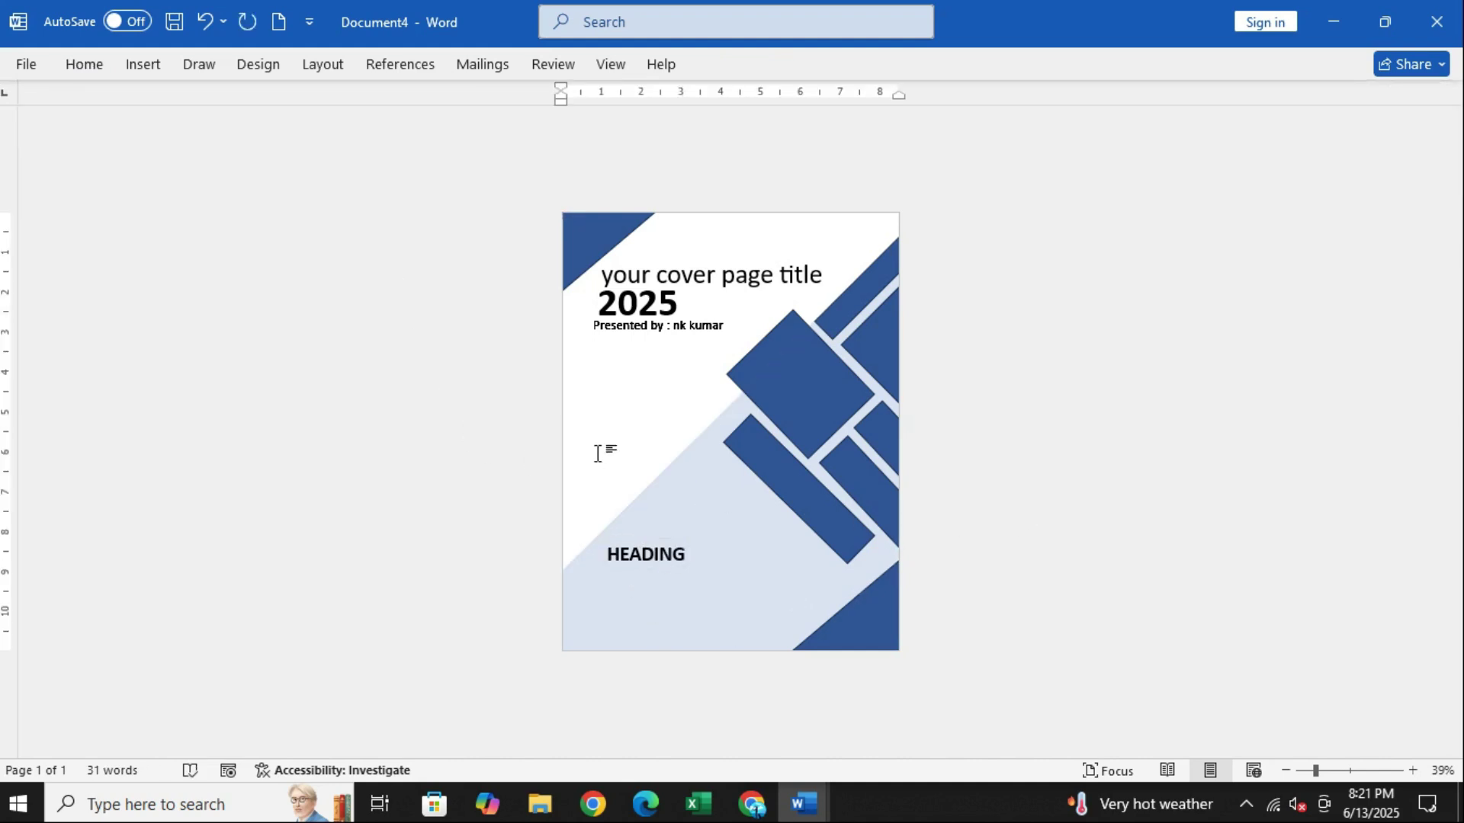
- Set the whole text "your cover page title" in the Arial Black font
click(824, 276)
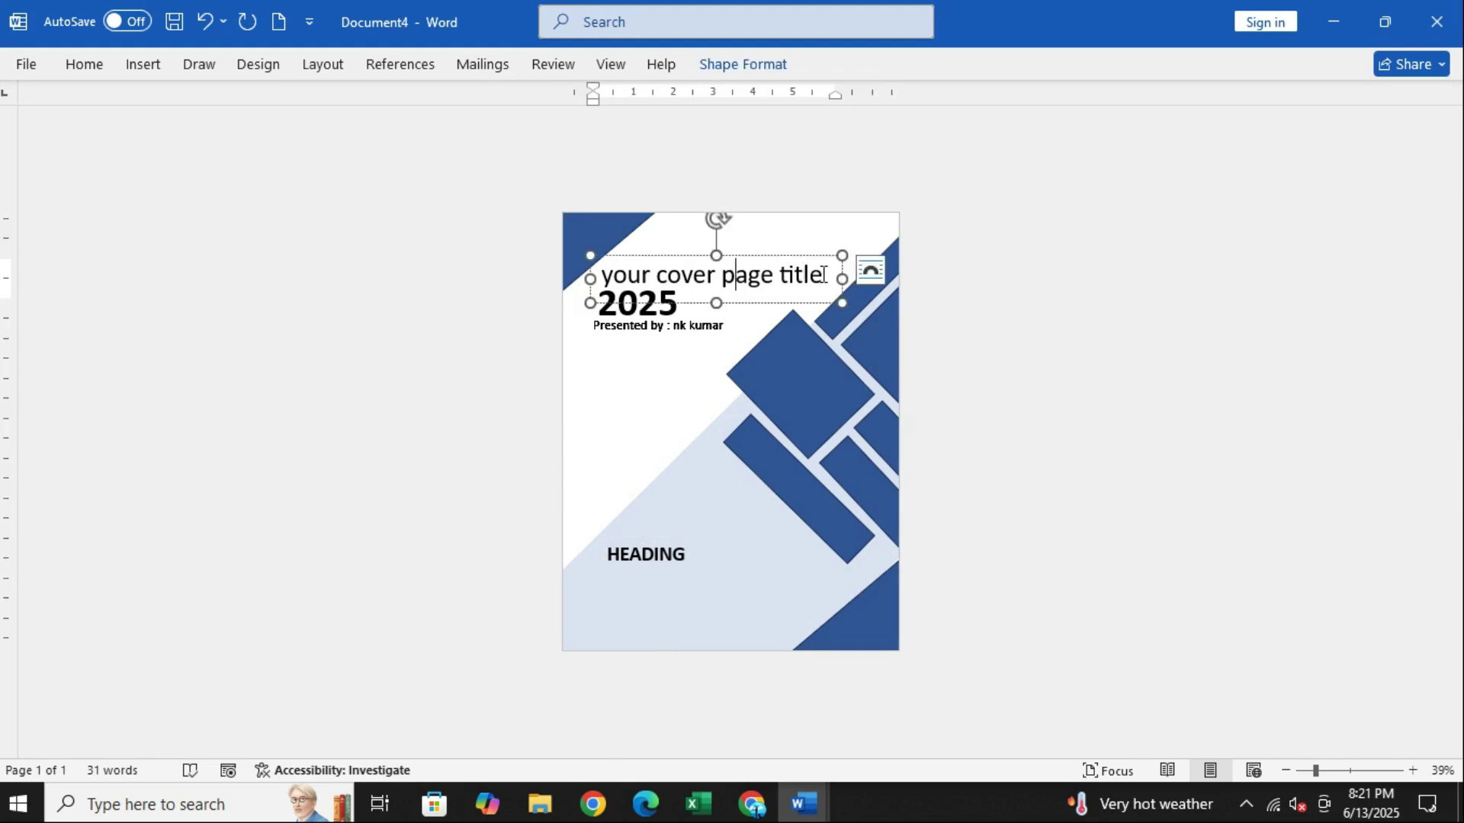
drag(824, 276, 601, 276)
click(667, 214)
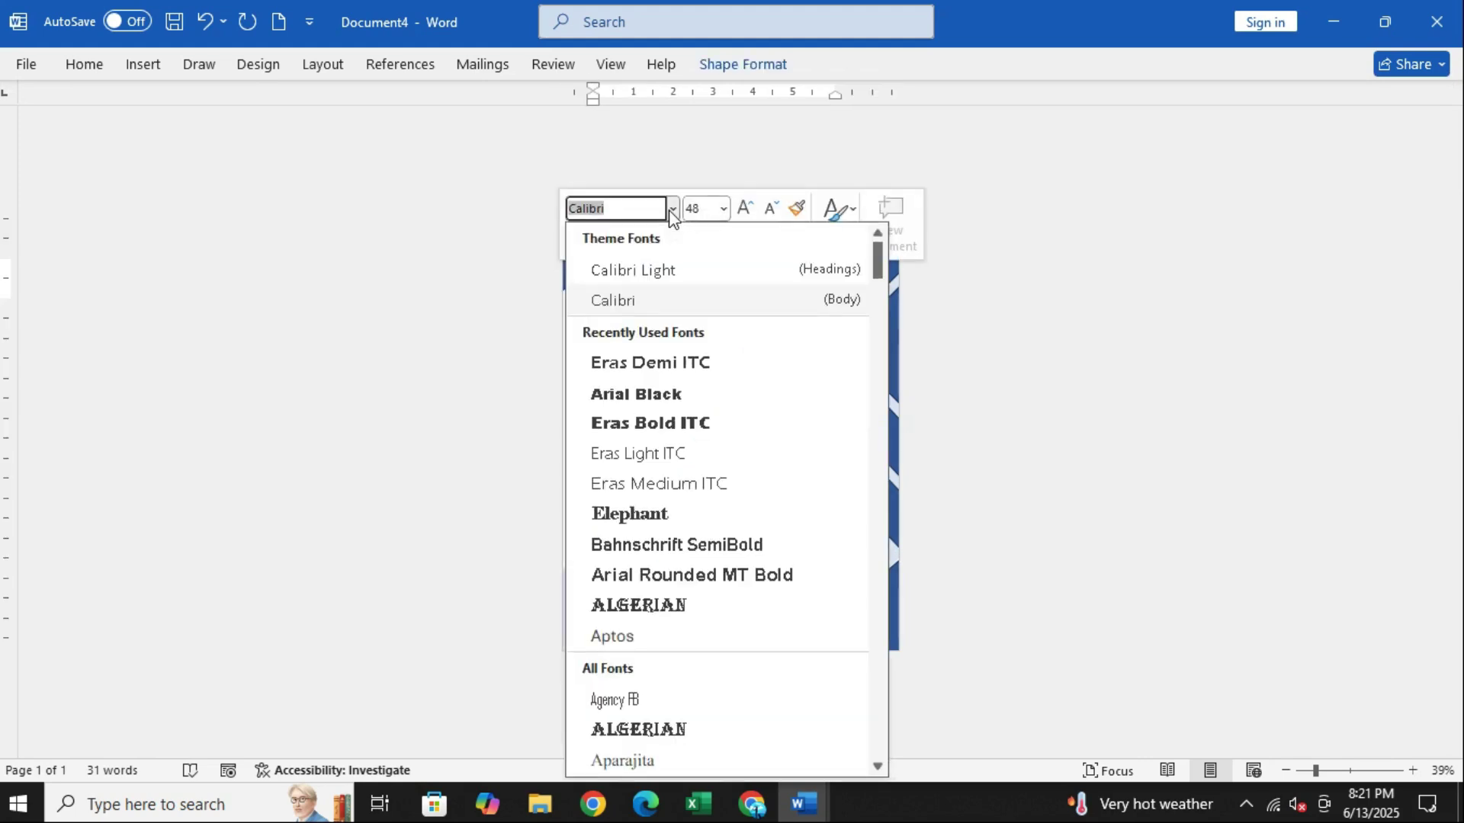
click(669, 394)
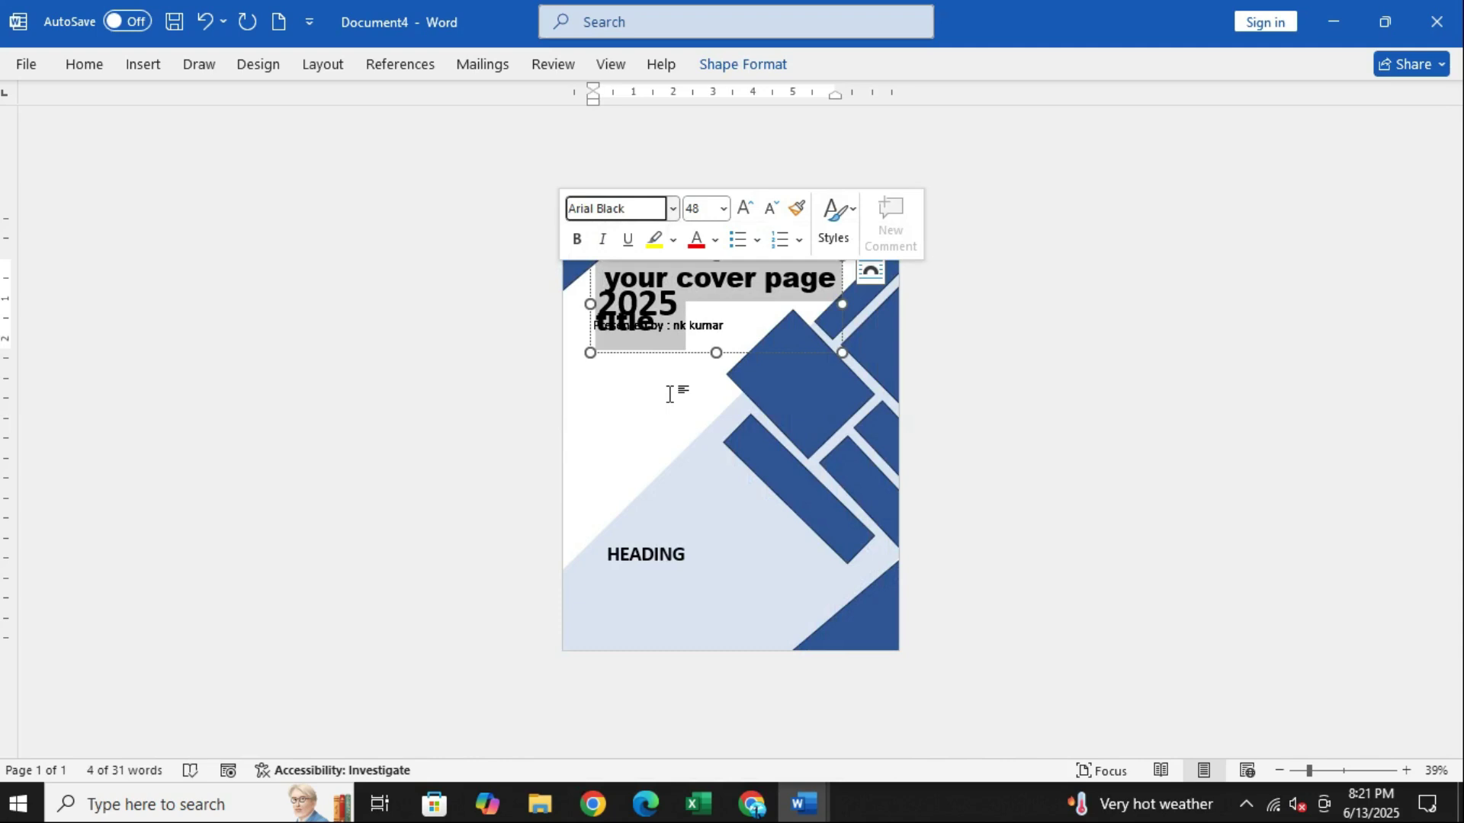
- Change the cover page title's font to a thin, rounded light sans-serif typeface and deselect the text box
click(671, 210)
click(662, 449)
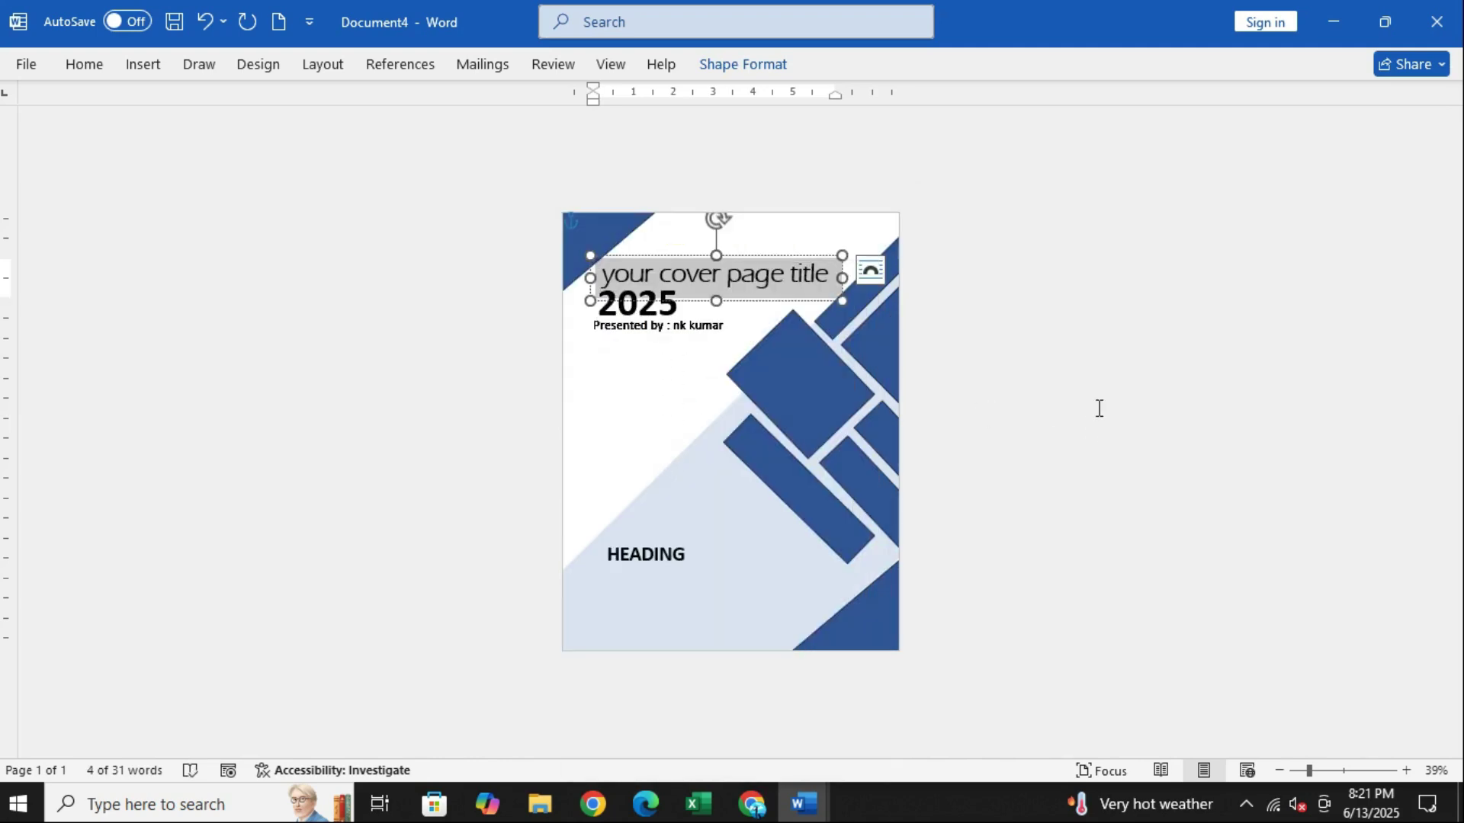
click(852, 389)
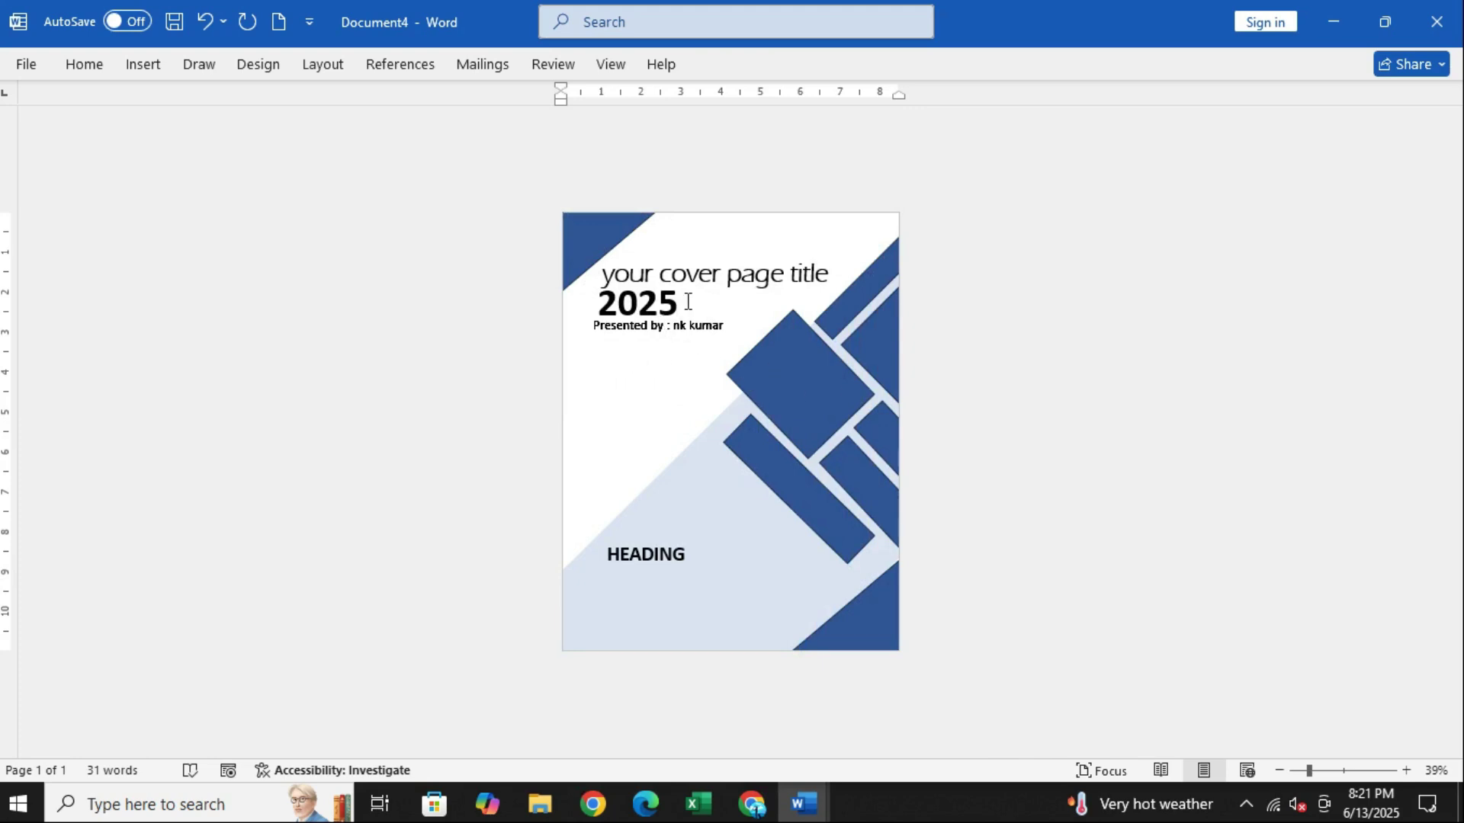
- Separate one overlapping duplicate of the presenter text box from the stack and cut it
click(670, 328)
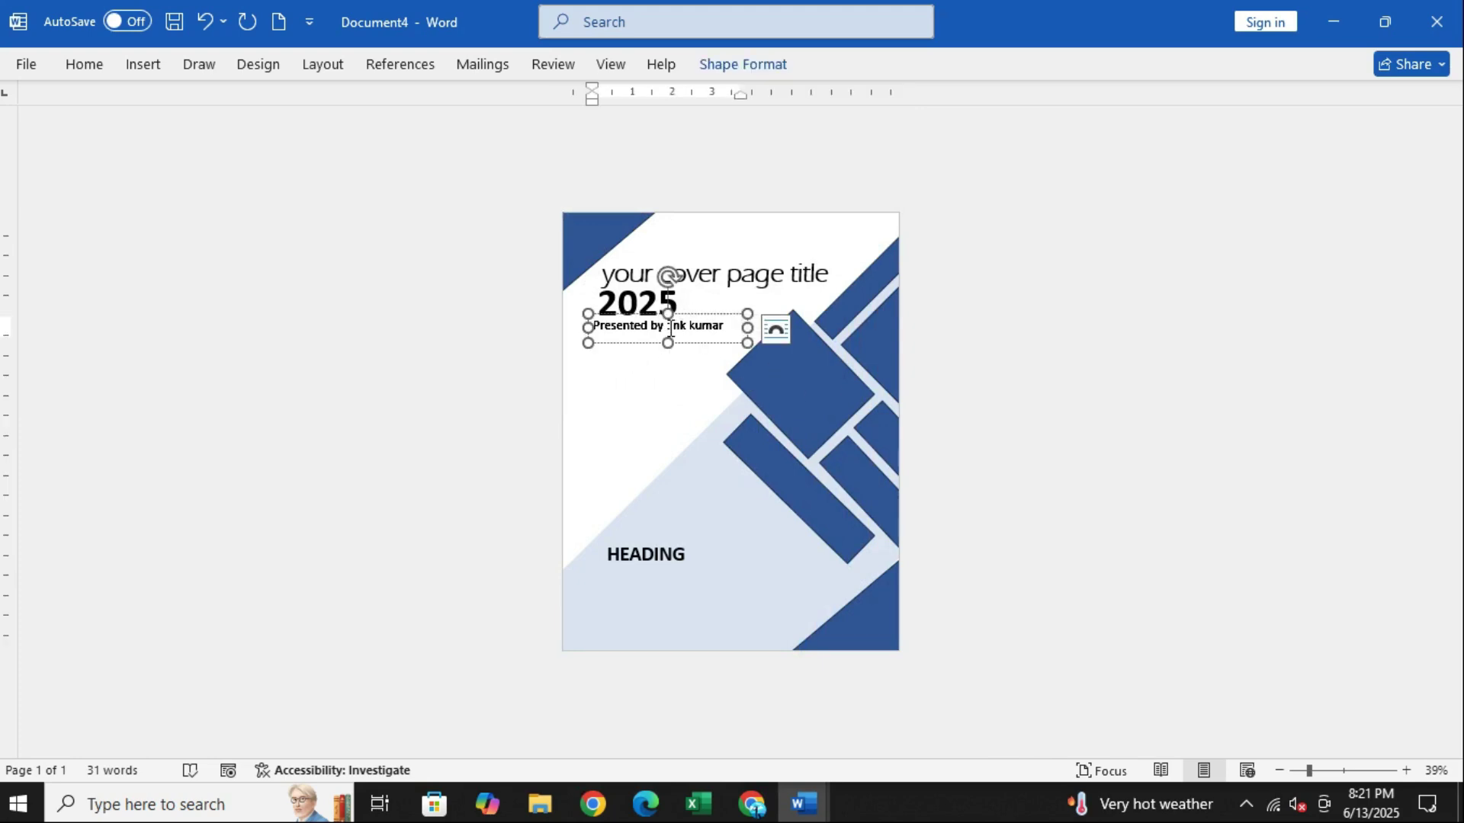
click(689, 343)
key(Down)
key(Down)
key(Down)
key(Down)
key(Down)
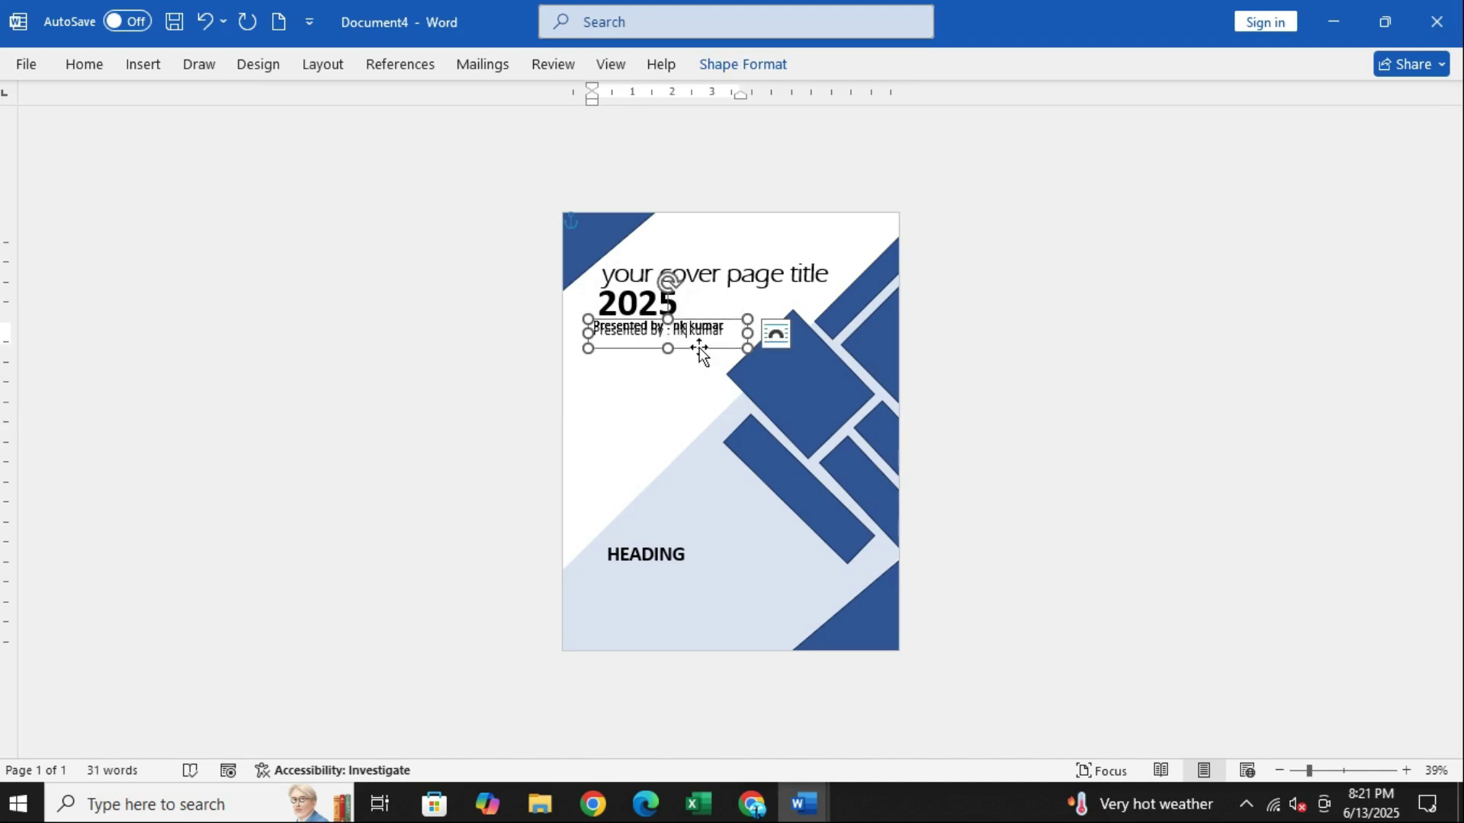
drag(696, 353, 683, 409)
right_click(686, 402)
click(788, 260)
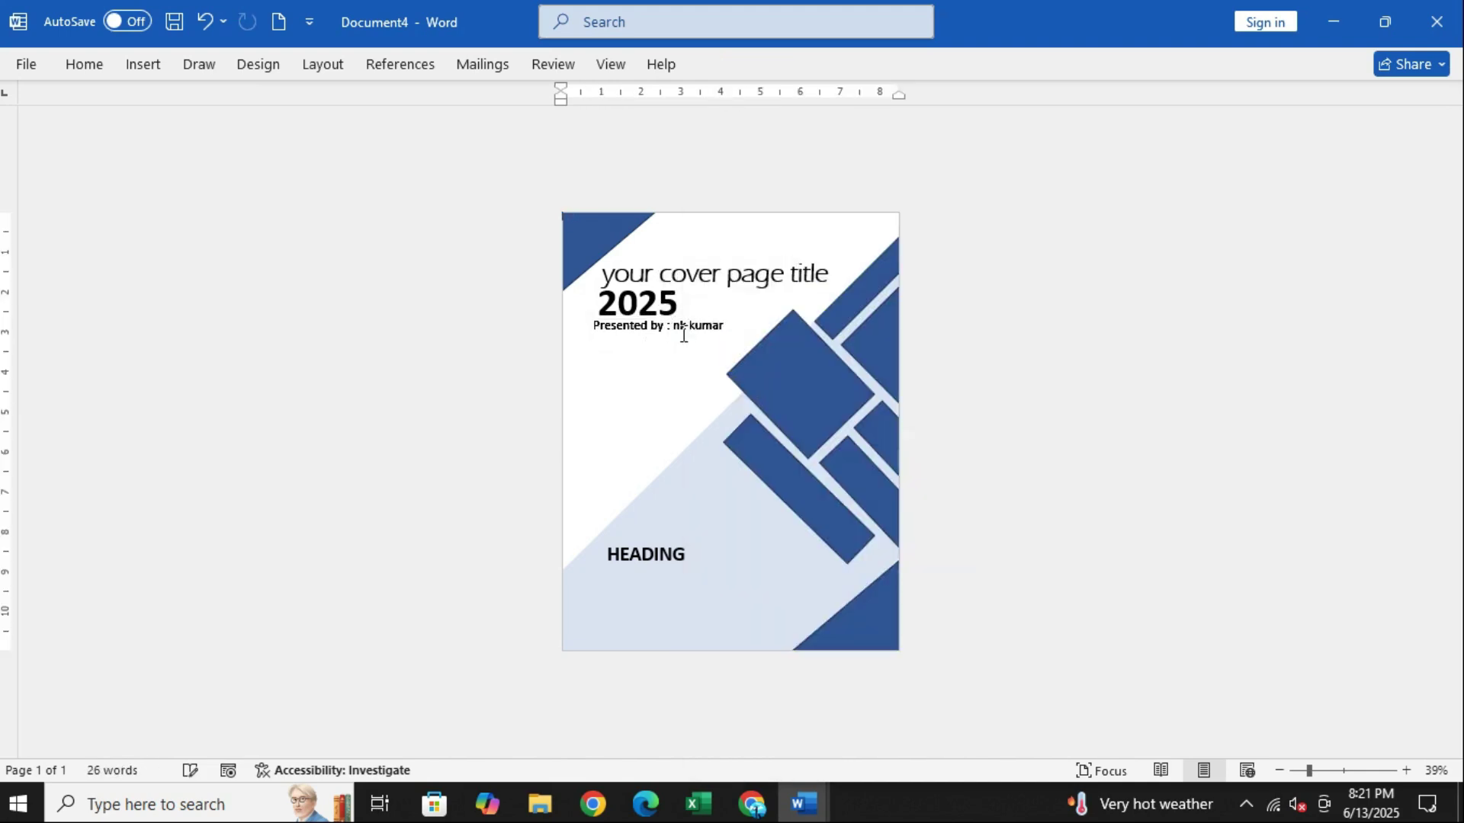
- Pull two more duplicate presenter text boxes off the stack below the year and cut each one
click(684, 335)
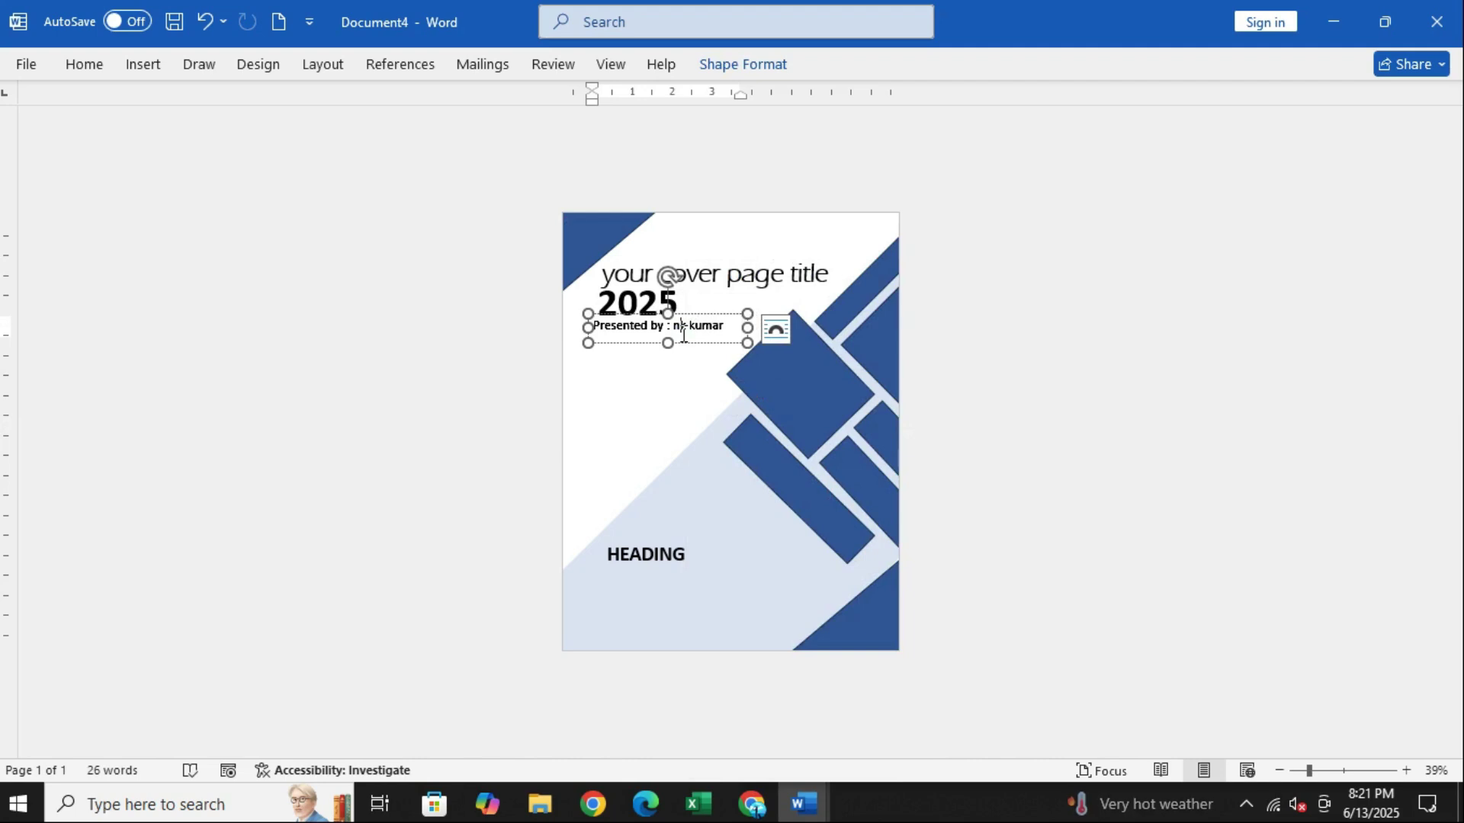
click(703, 340)
drag(703, 341, 703, 417)
right_click(678, 404)
click(759, 259)
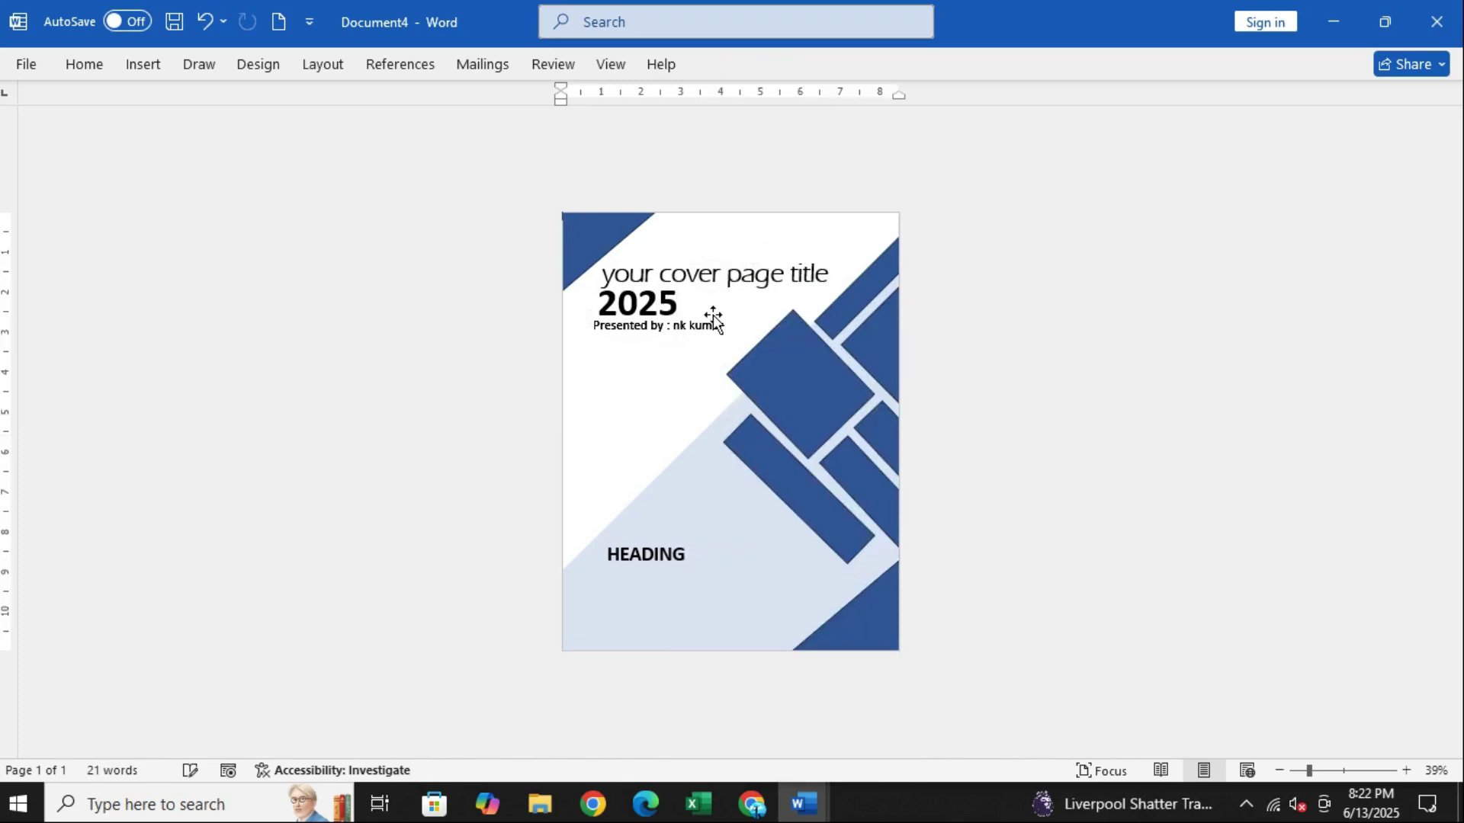
click(701, 335)
click(699, 343)
key(Down)
drag(702, 336, 676, 401)
right_click(702, 411)
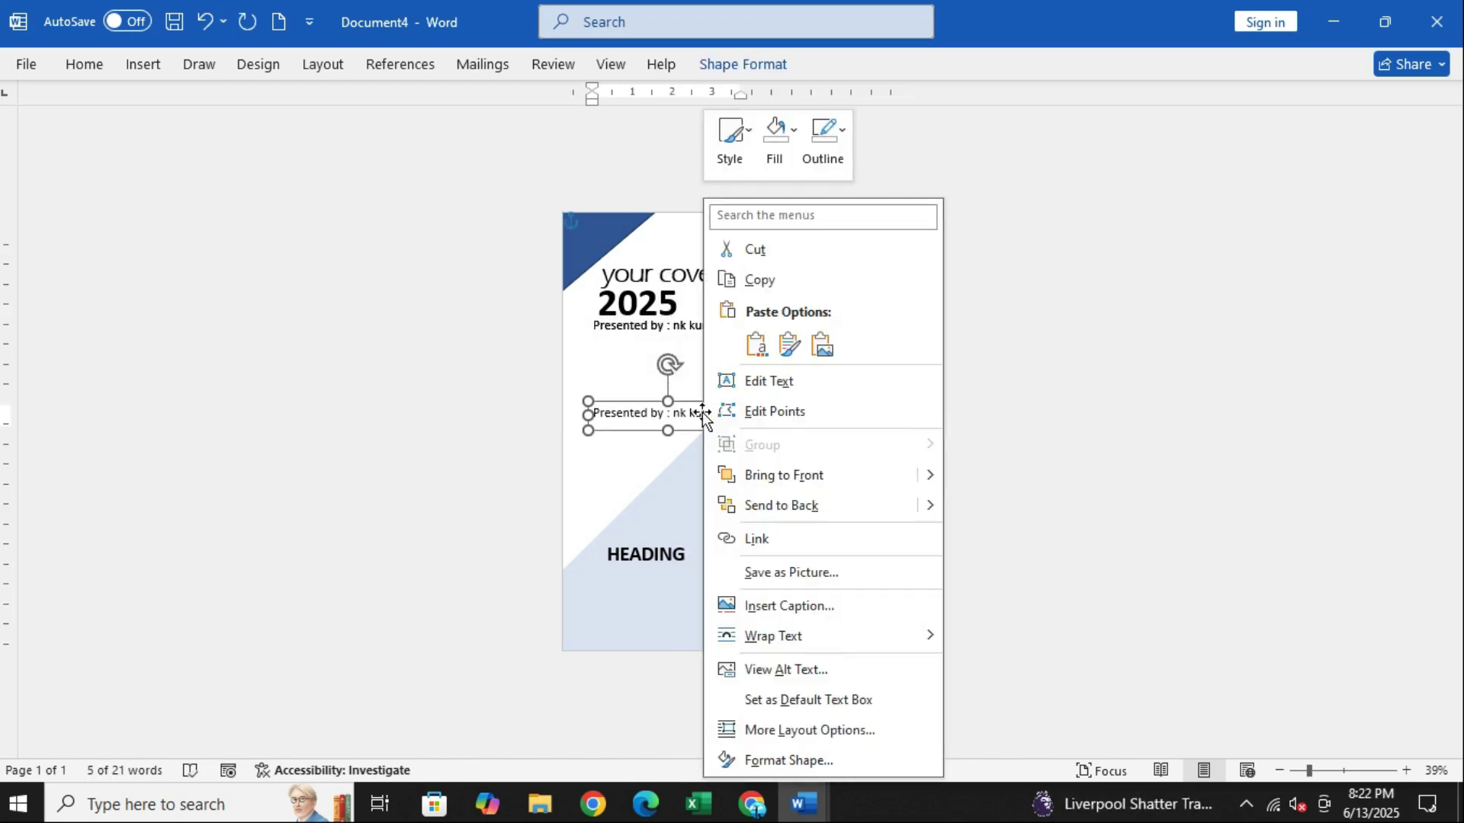
click(730, 249)
- Cut the last duplicate presenter text box and move the remaining one slightly lower and further left below the year
click(683, 343)
mouse_move(683, 343)
mouse_down()
mouse_move(683, 377)
mouse_move(682, 339)
mouse_move(682, 356)
mouse_up()
right_click(705, 362)
click(786, 255)
click(686, 335)
key(Up)
key(Up)
key(Right)
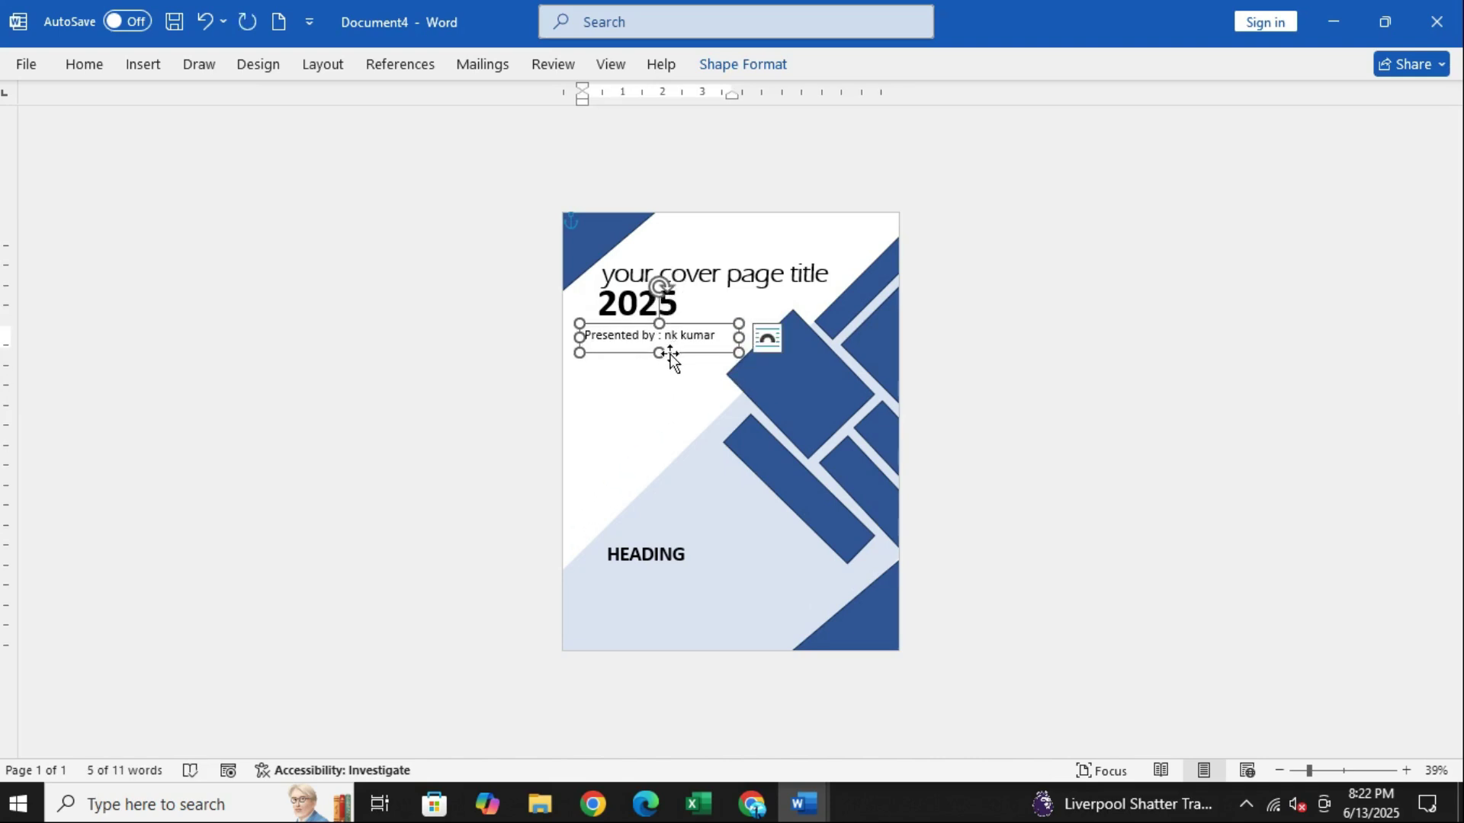
- Insert a built-in quote text box with placeholder text and place it directly below "HEADING" in the light blue area
click(675, 544)
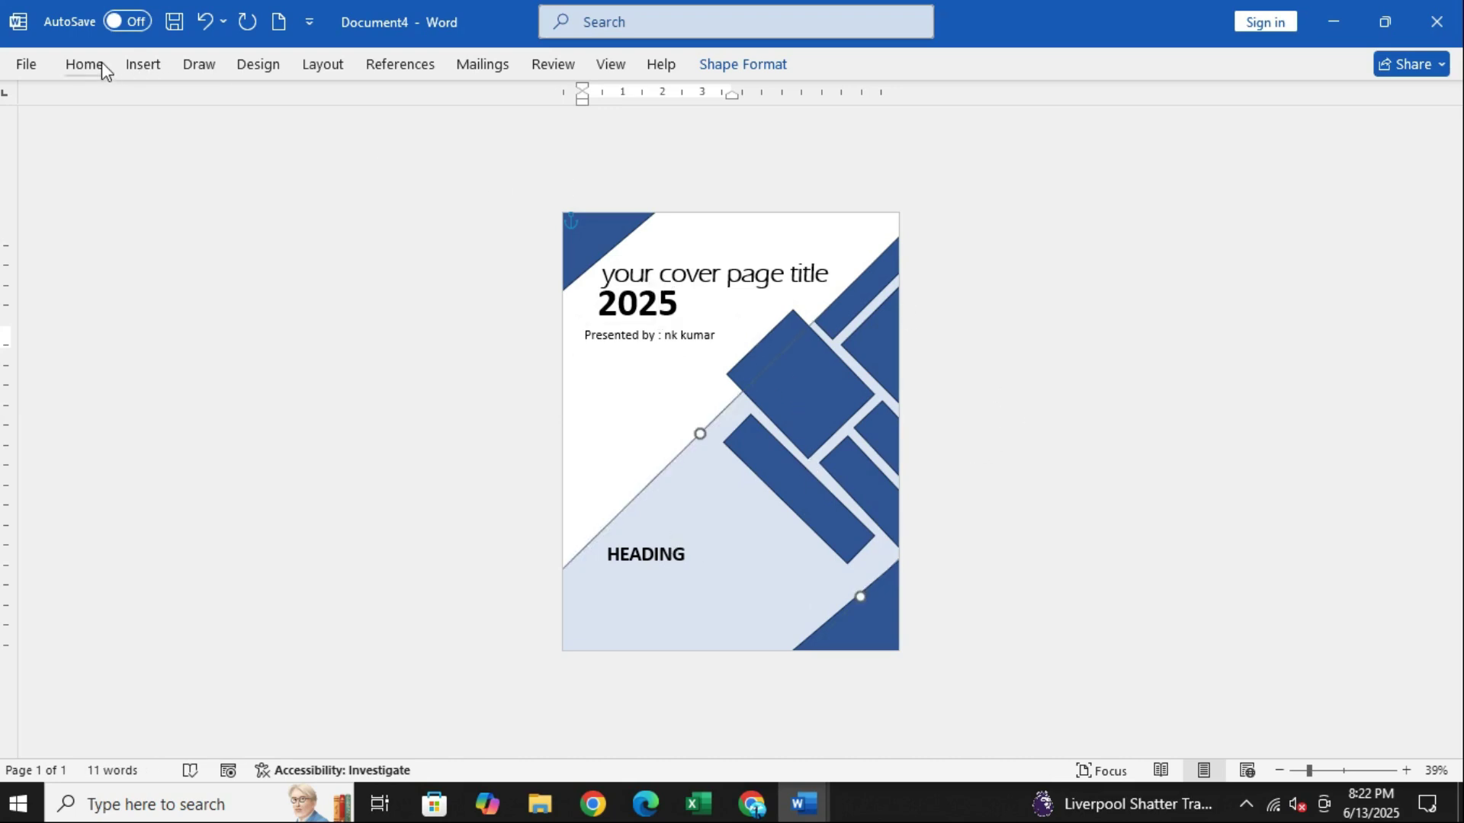
click(84, 64)
click(143, 64)
click(959, 126)
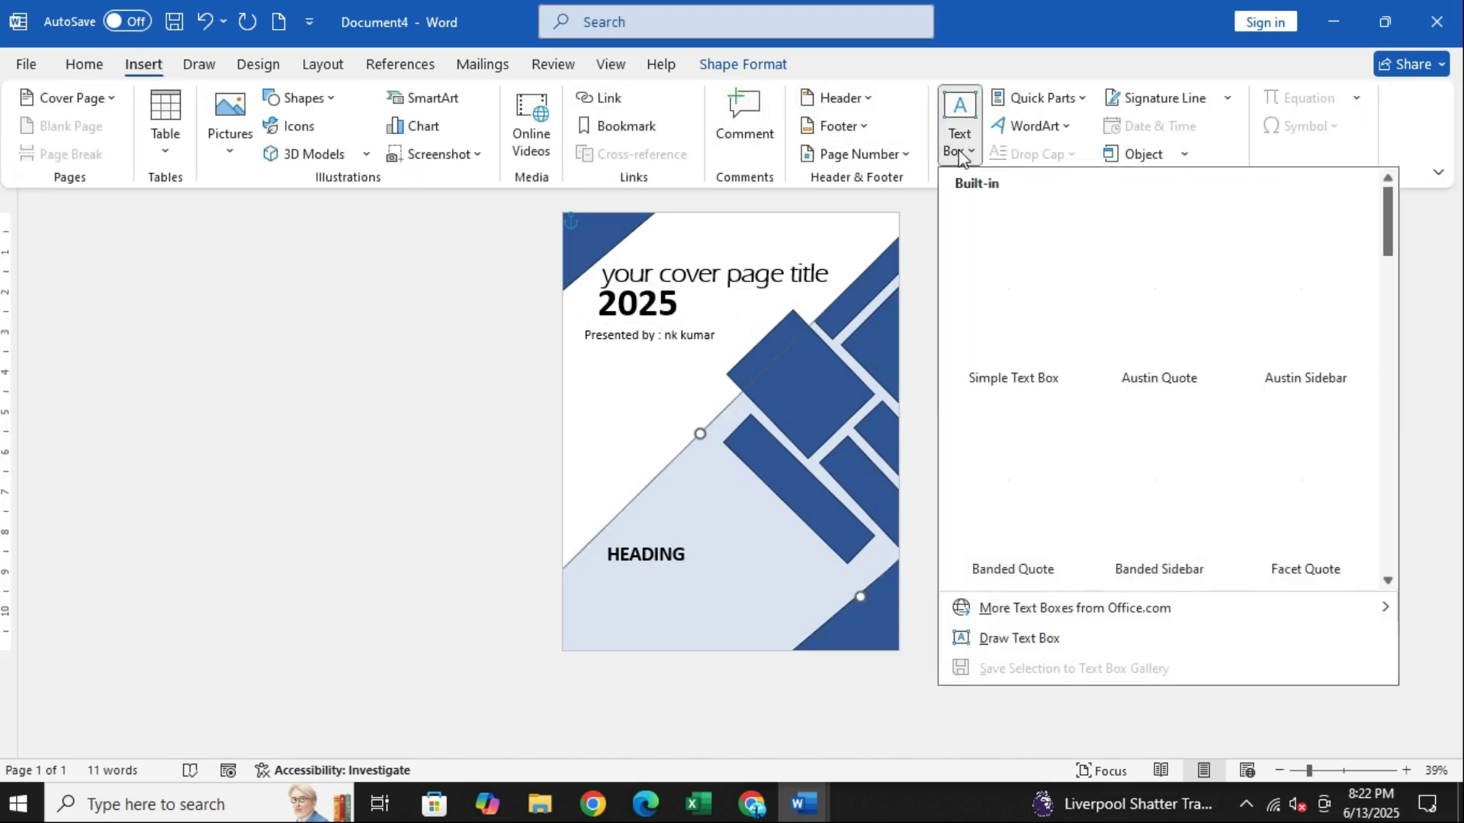
click(1023, 327)
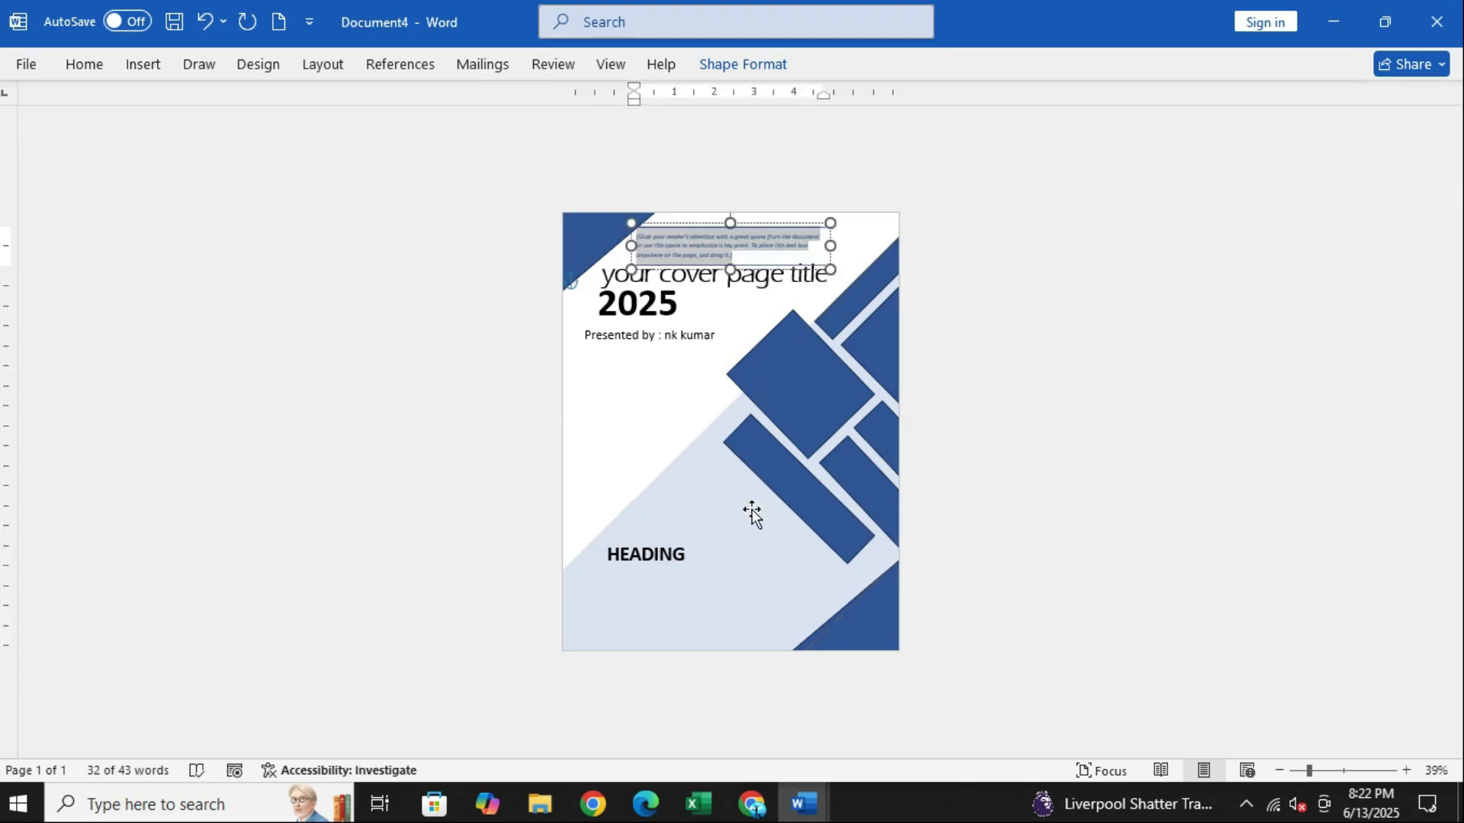
drag(759, 275, 699, 611)
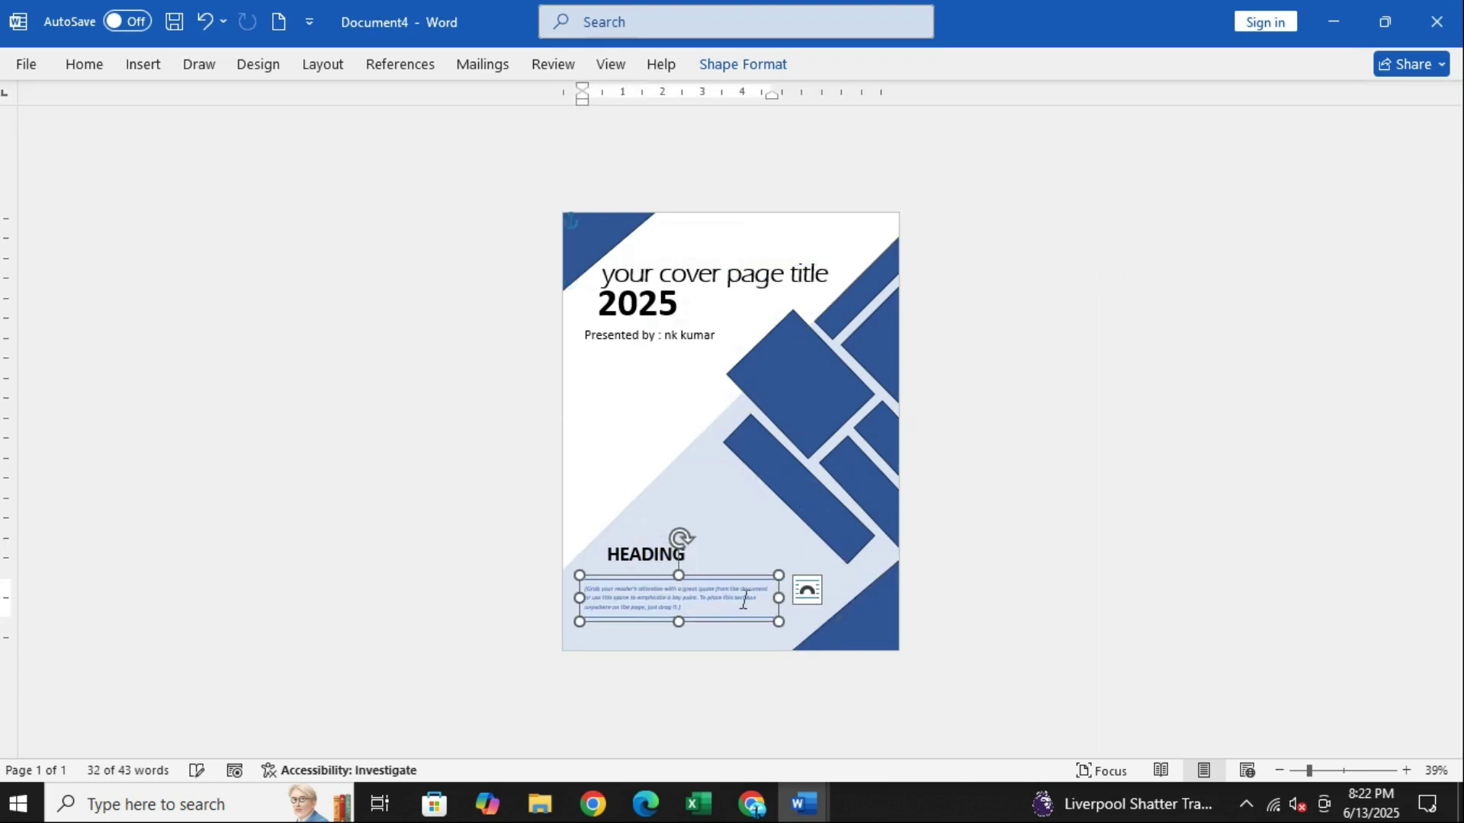
- Color the quote placeholder text below "HEADING" black and increase its font size by two increments
click(595, 589)
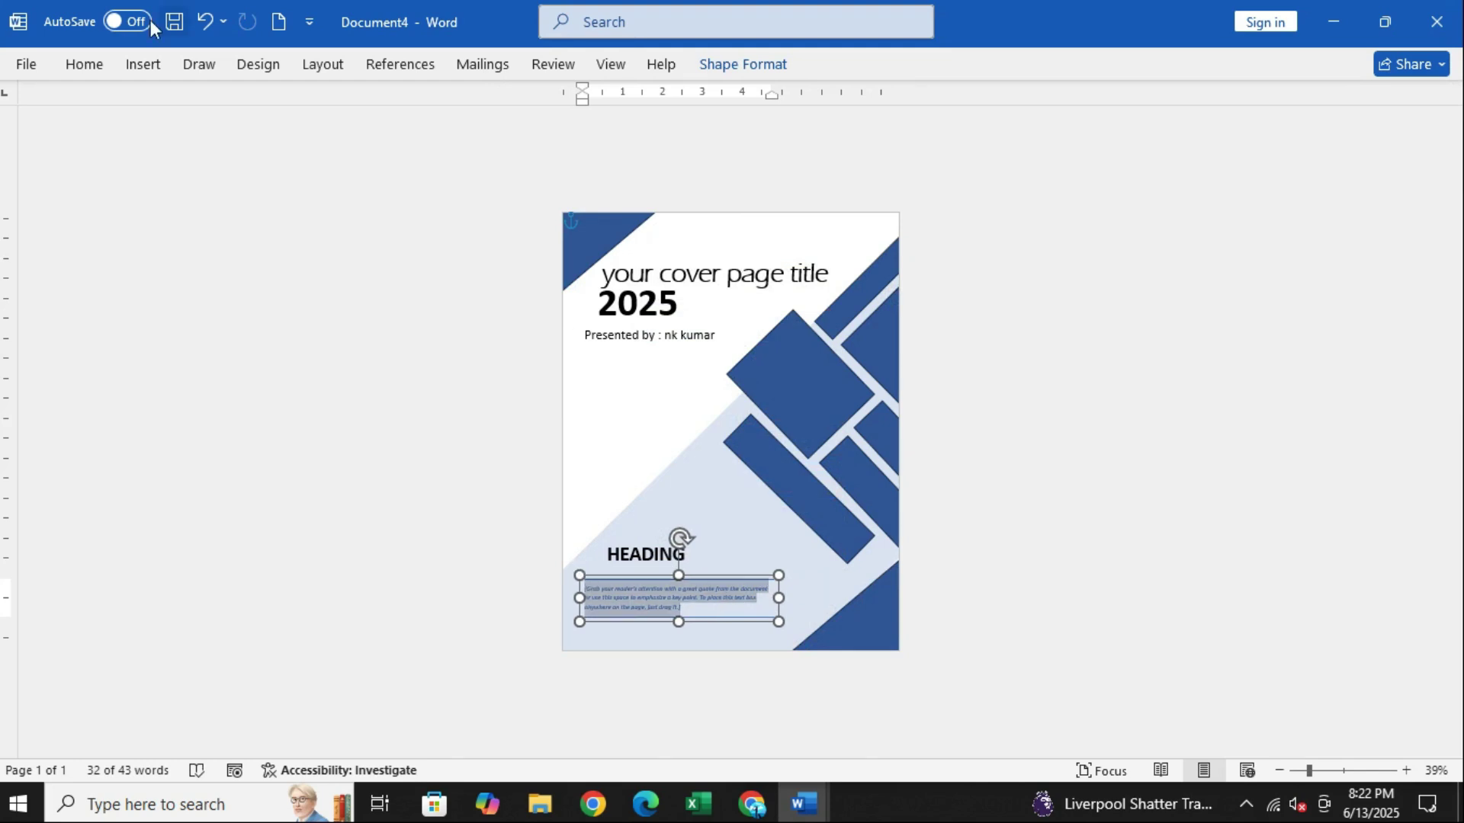
click(84, 65)
click(414, 141)
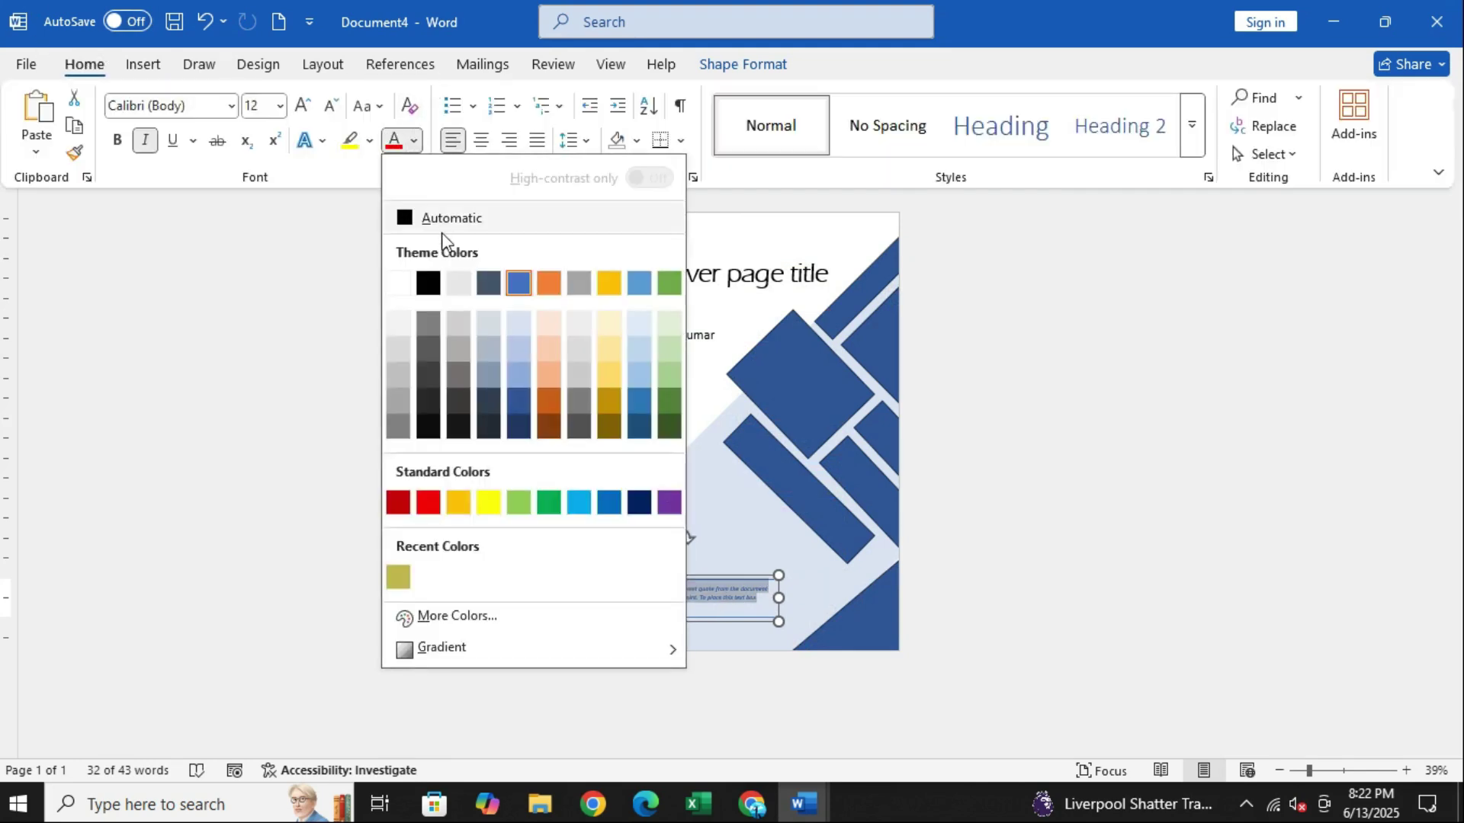
click(428, 283)
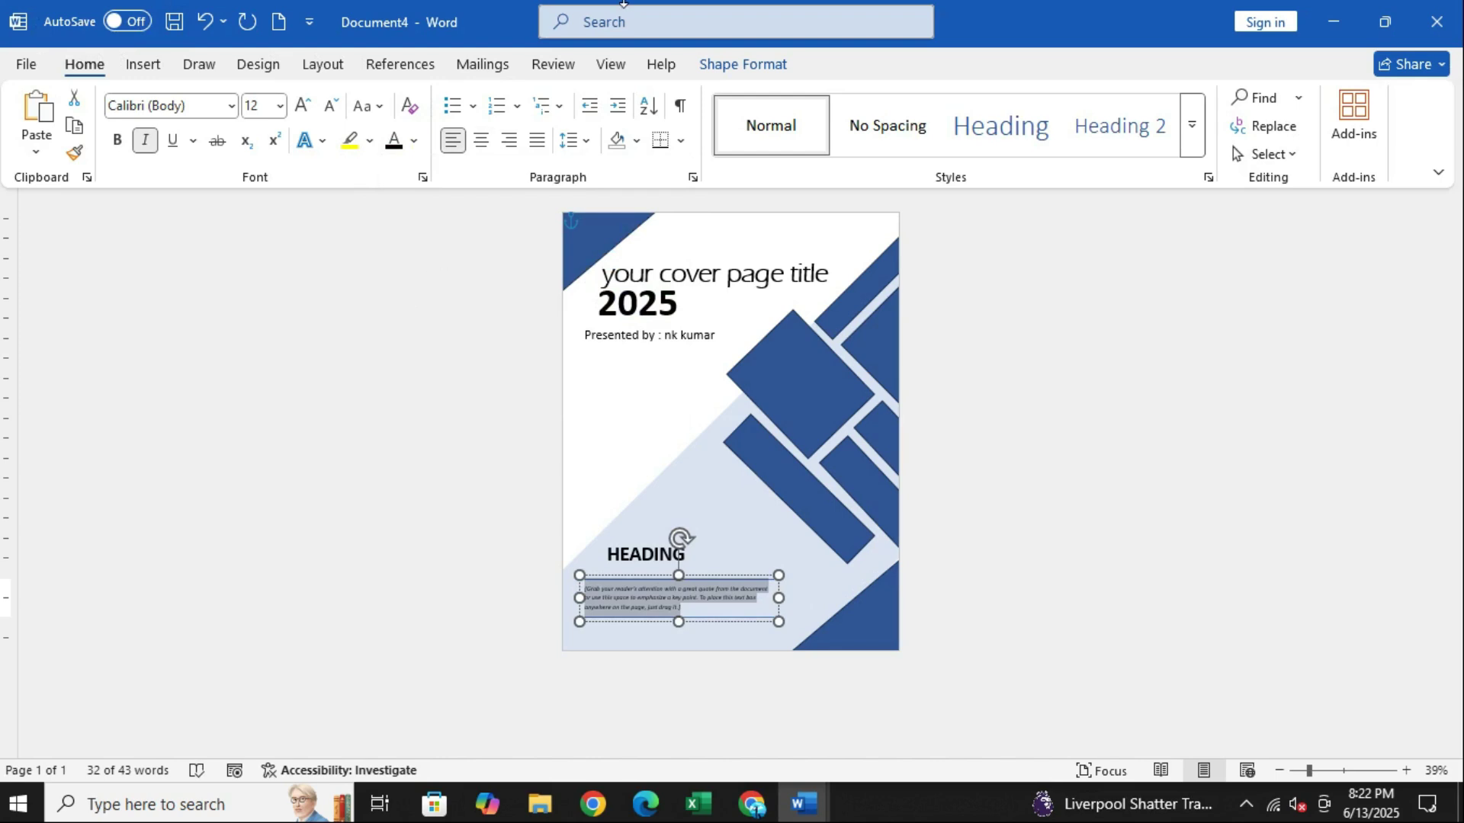
click(304, 107)
click(304, 107)
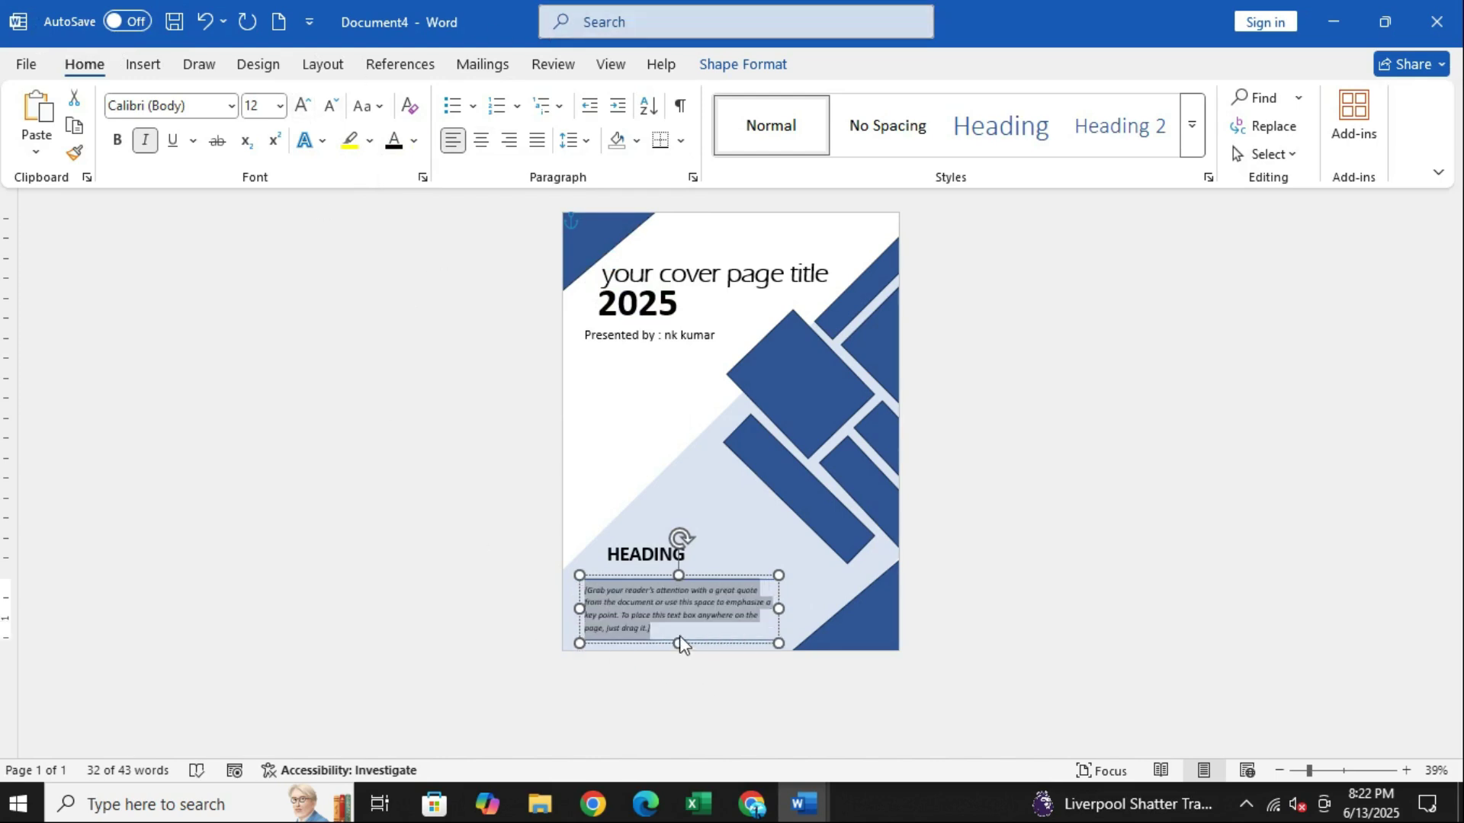
key(Escape)
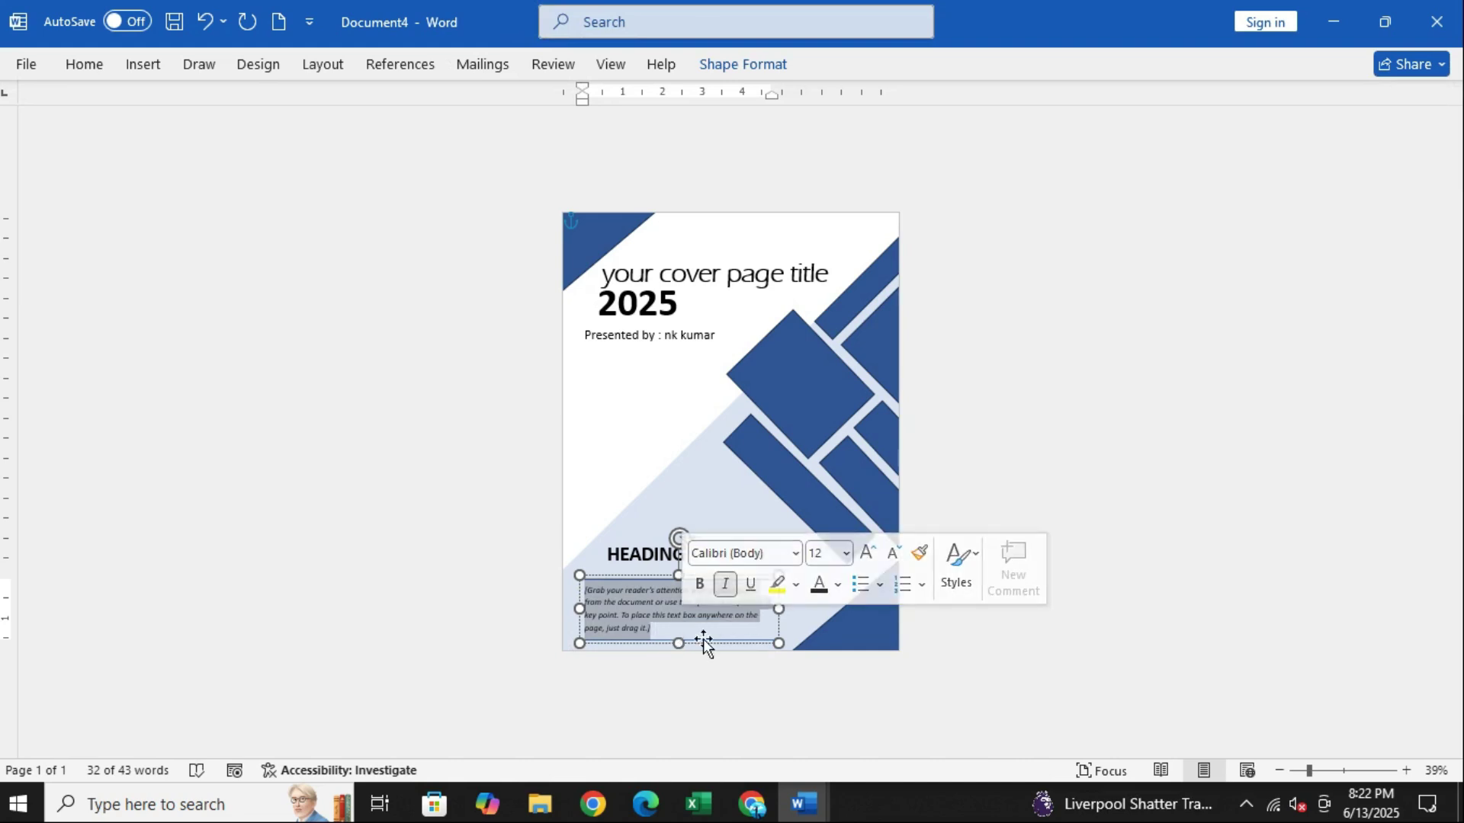
key(Delete)
text(www)
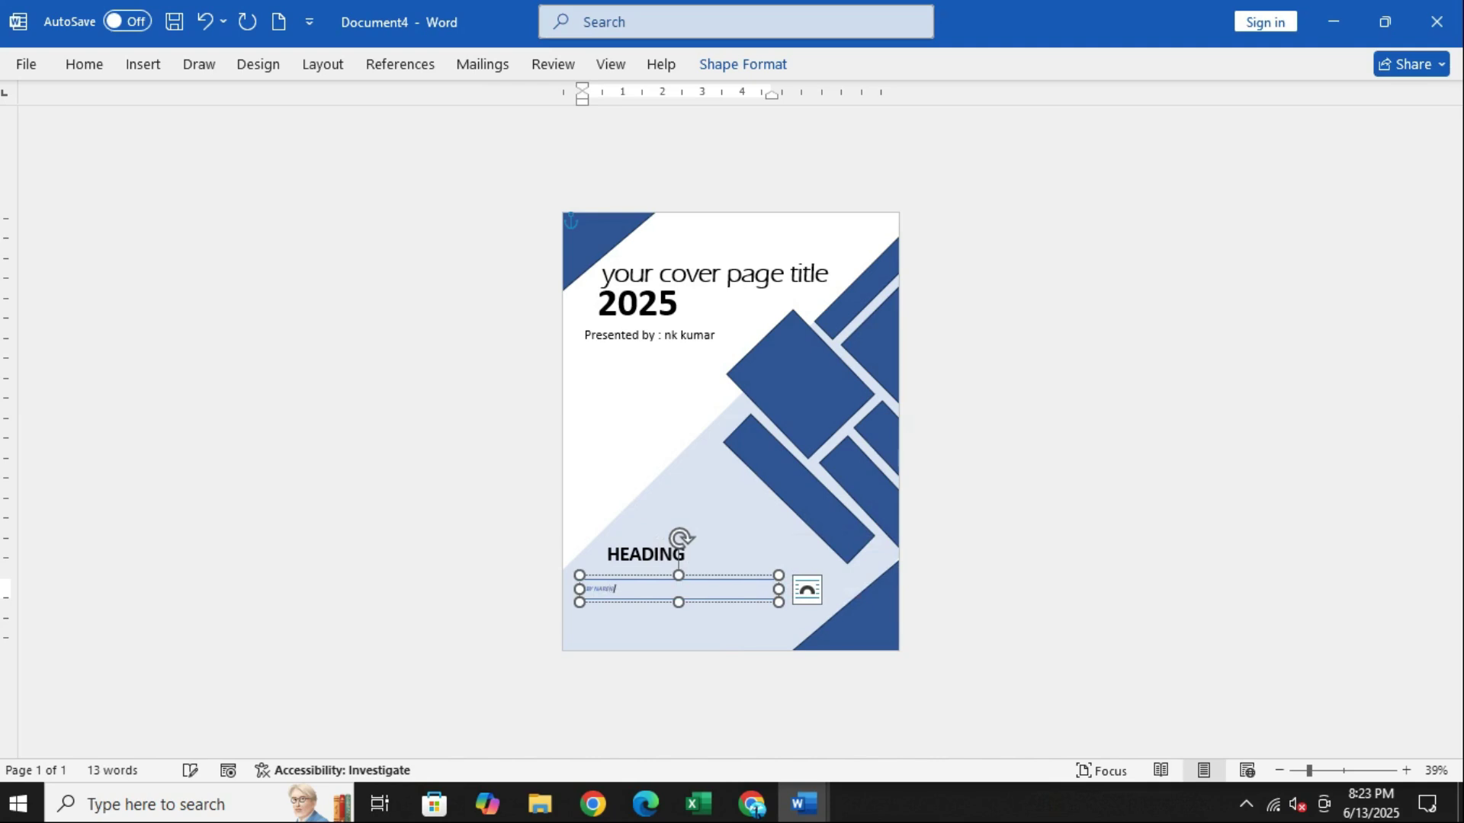
text(UMAR)
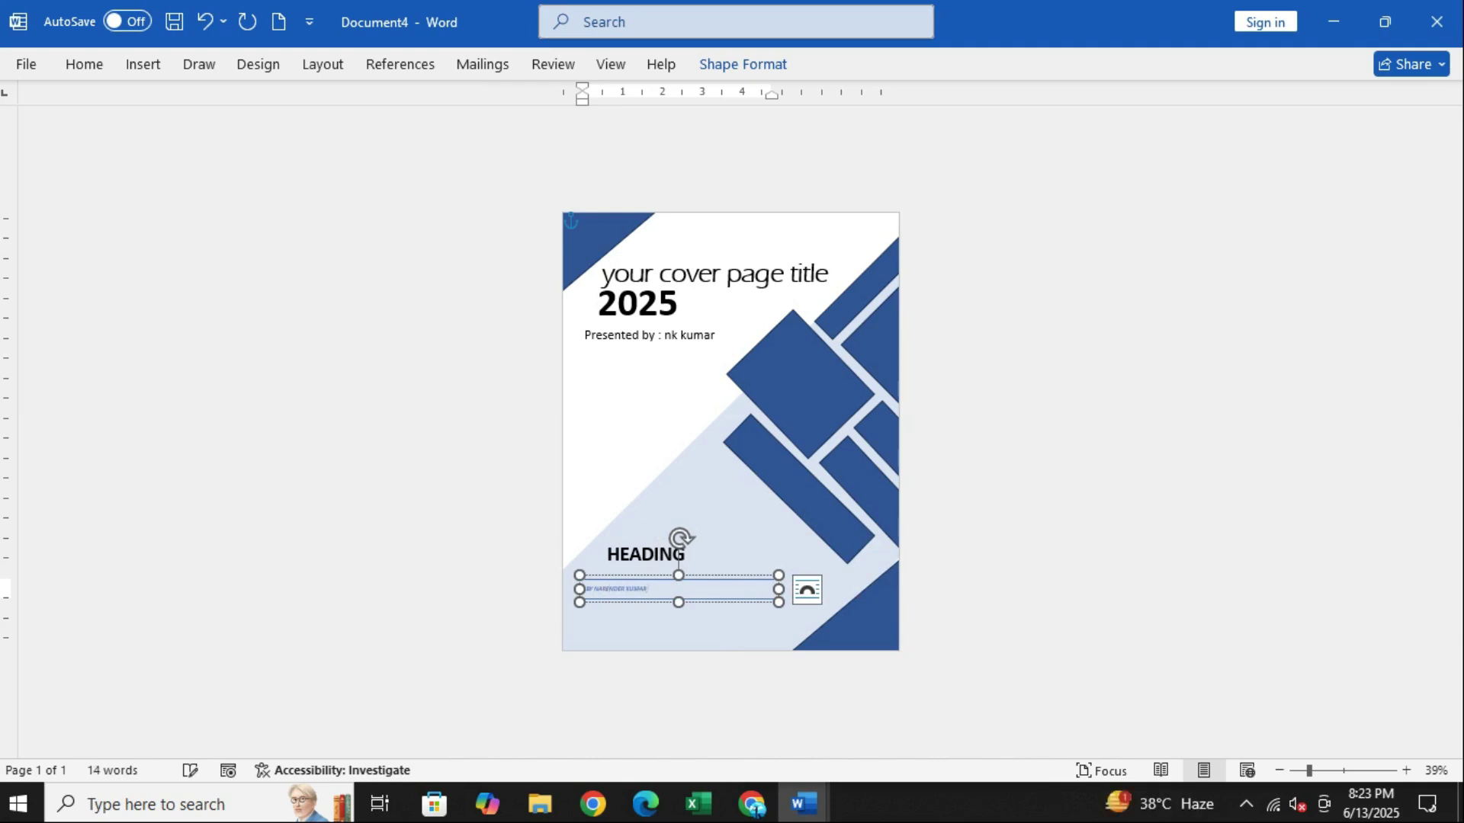
text(M)
key(ctrl+z)
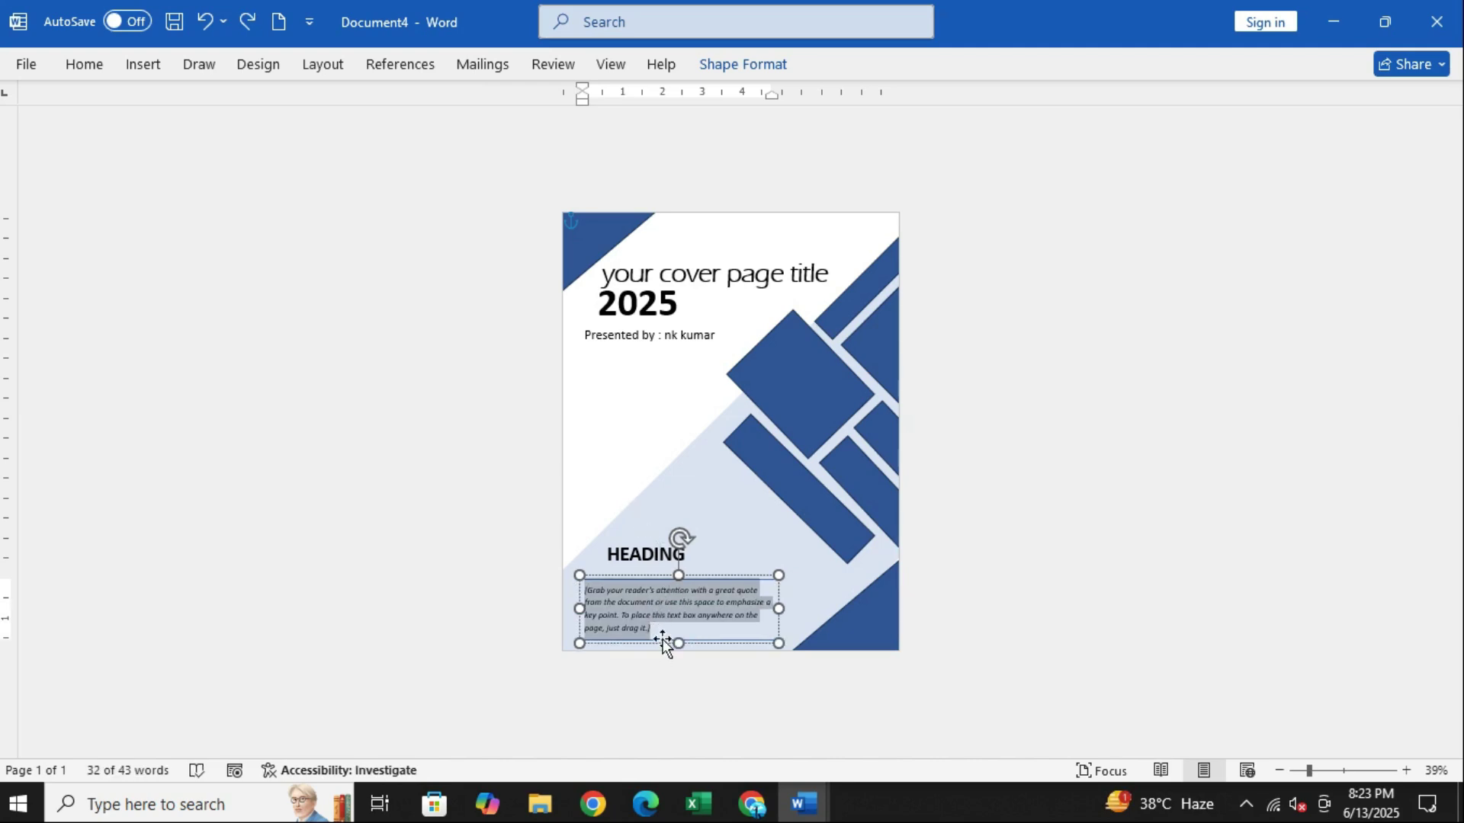
- Shorten the quote text box slightly, shift it up closer to "HEADING" and deselect it
drag(681, 642, 681, 634)
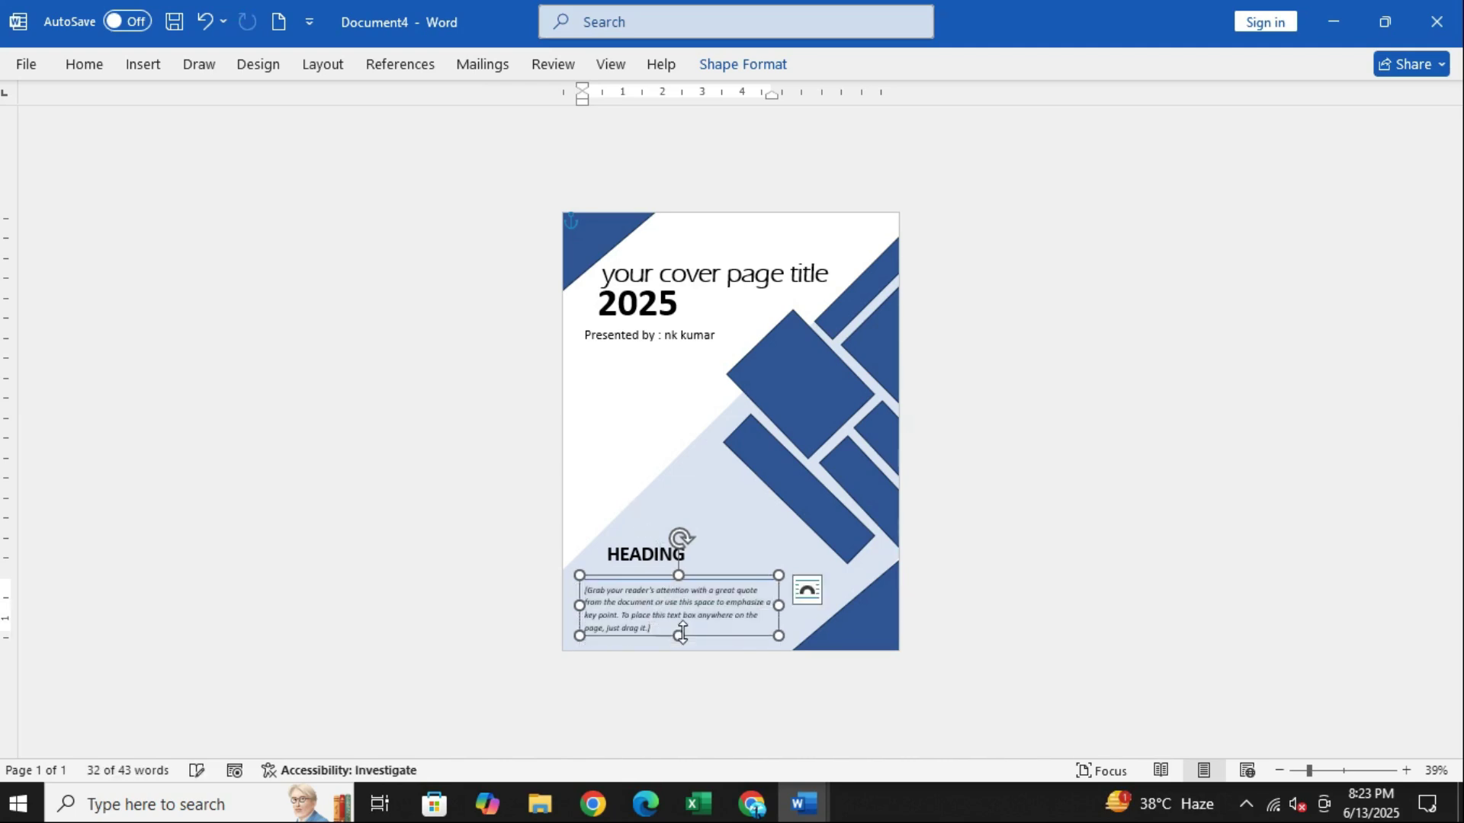
key(ctrl+z)
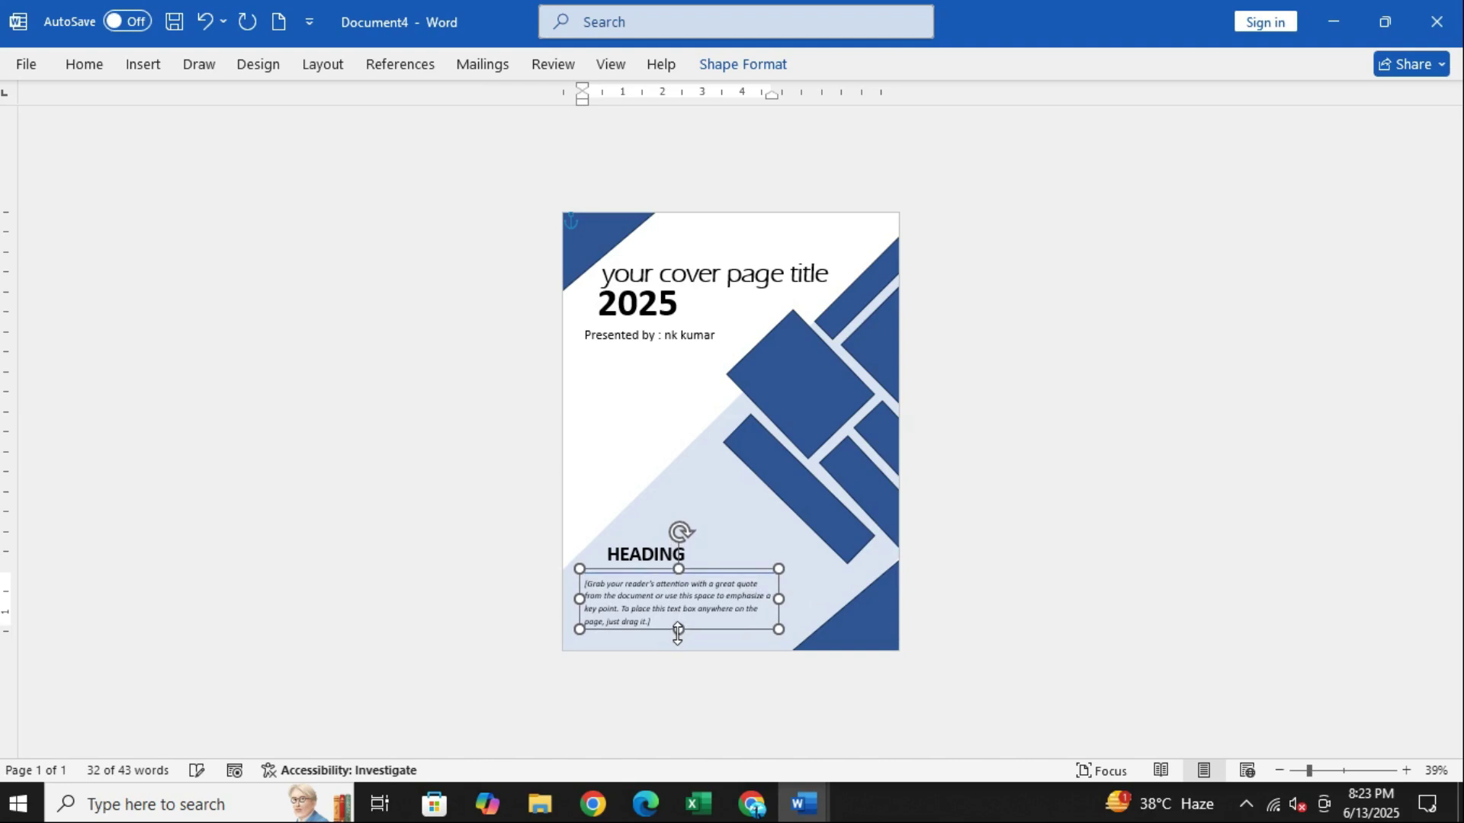
key(ctrl+y)
click(1032, 490)
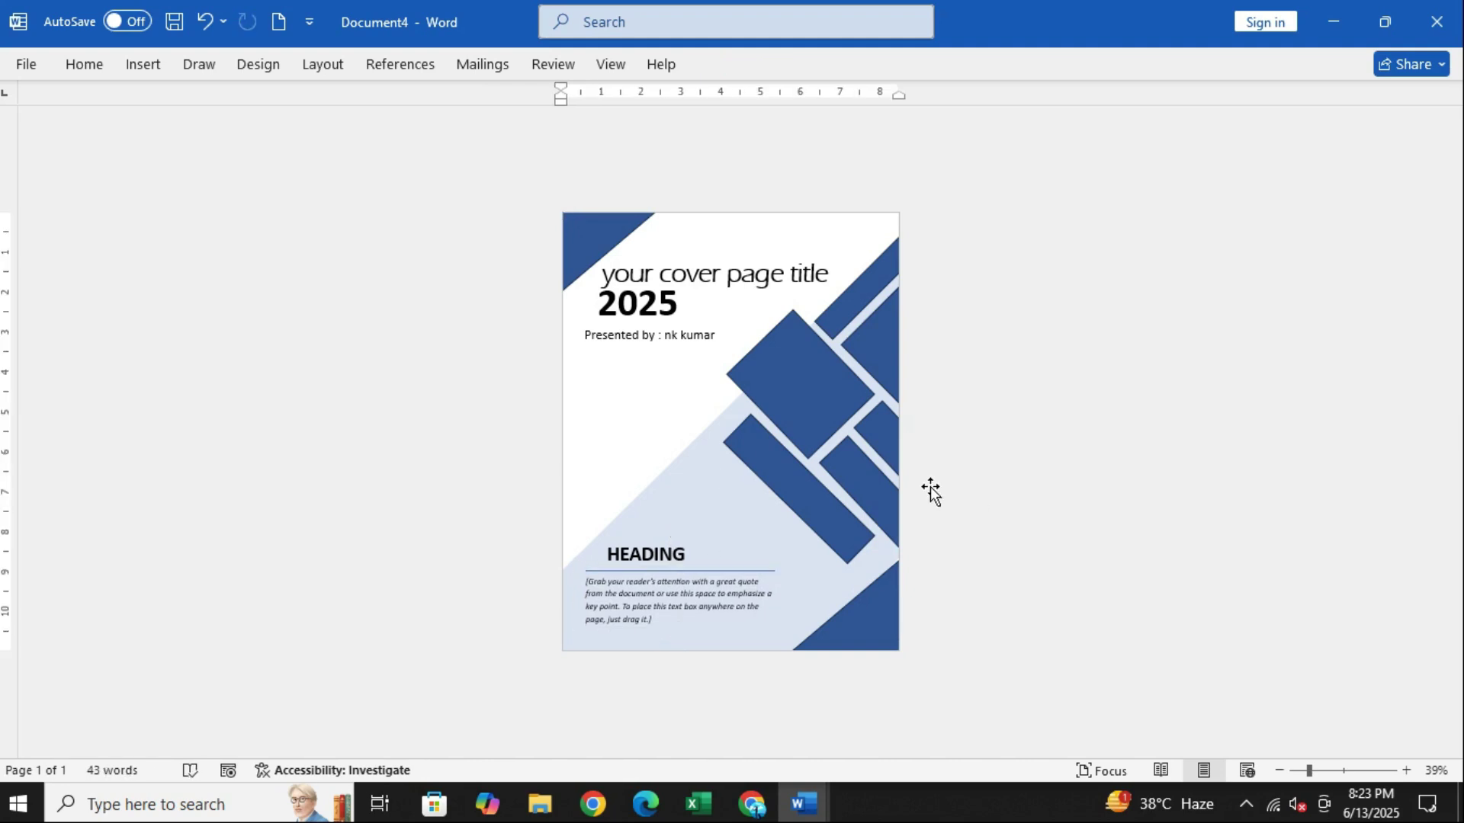
- Remove the outline of the large central blue rectangle and apply the third preset shape effect of the first row
click(805, 387)
right_click(805, 387)
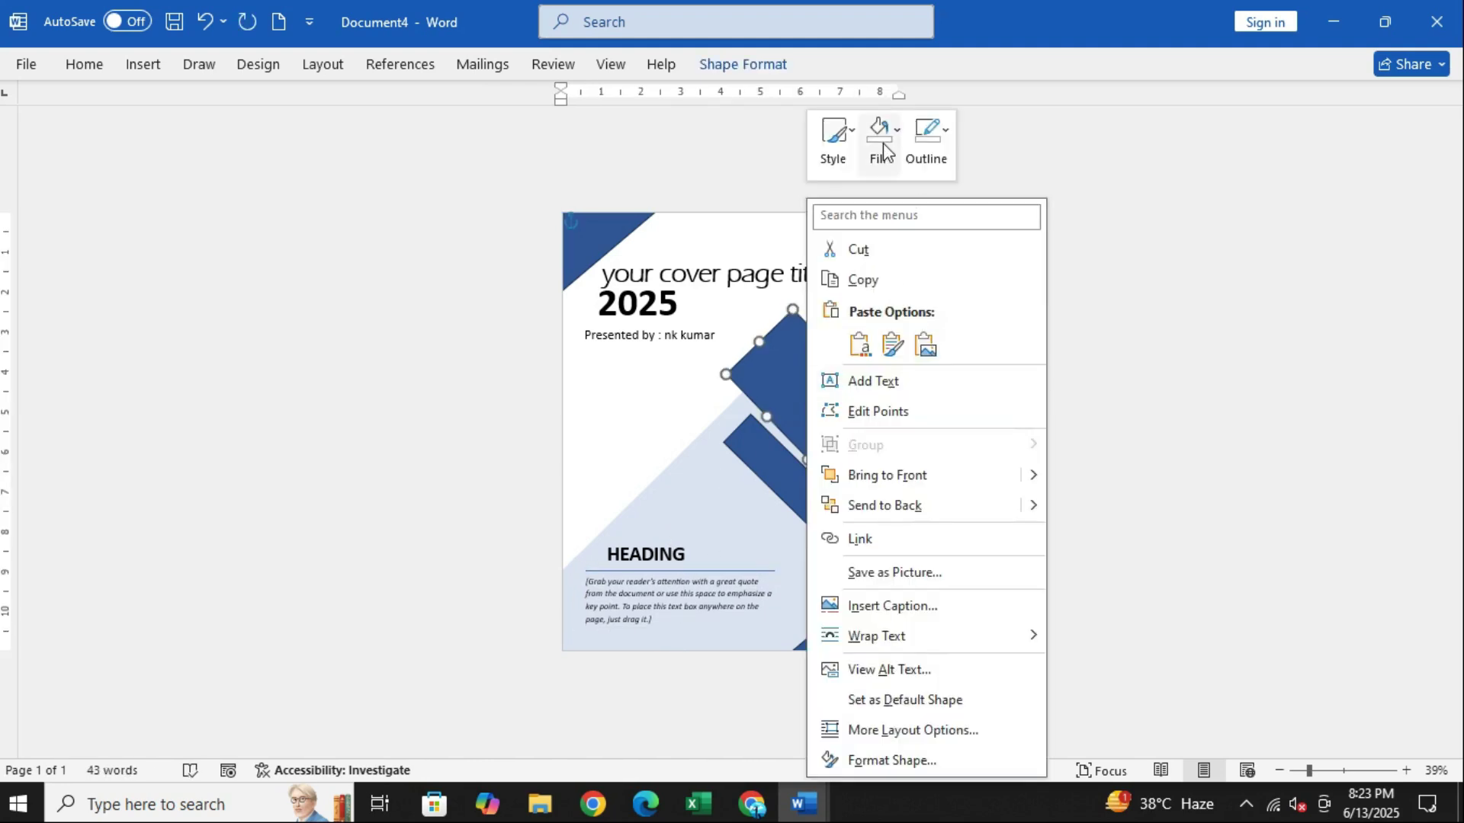
click(758, 63)
click(747, 64)
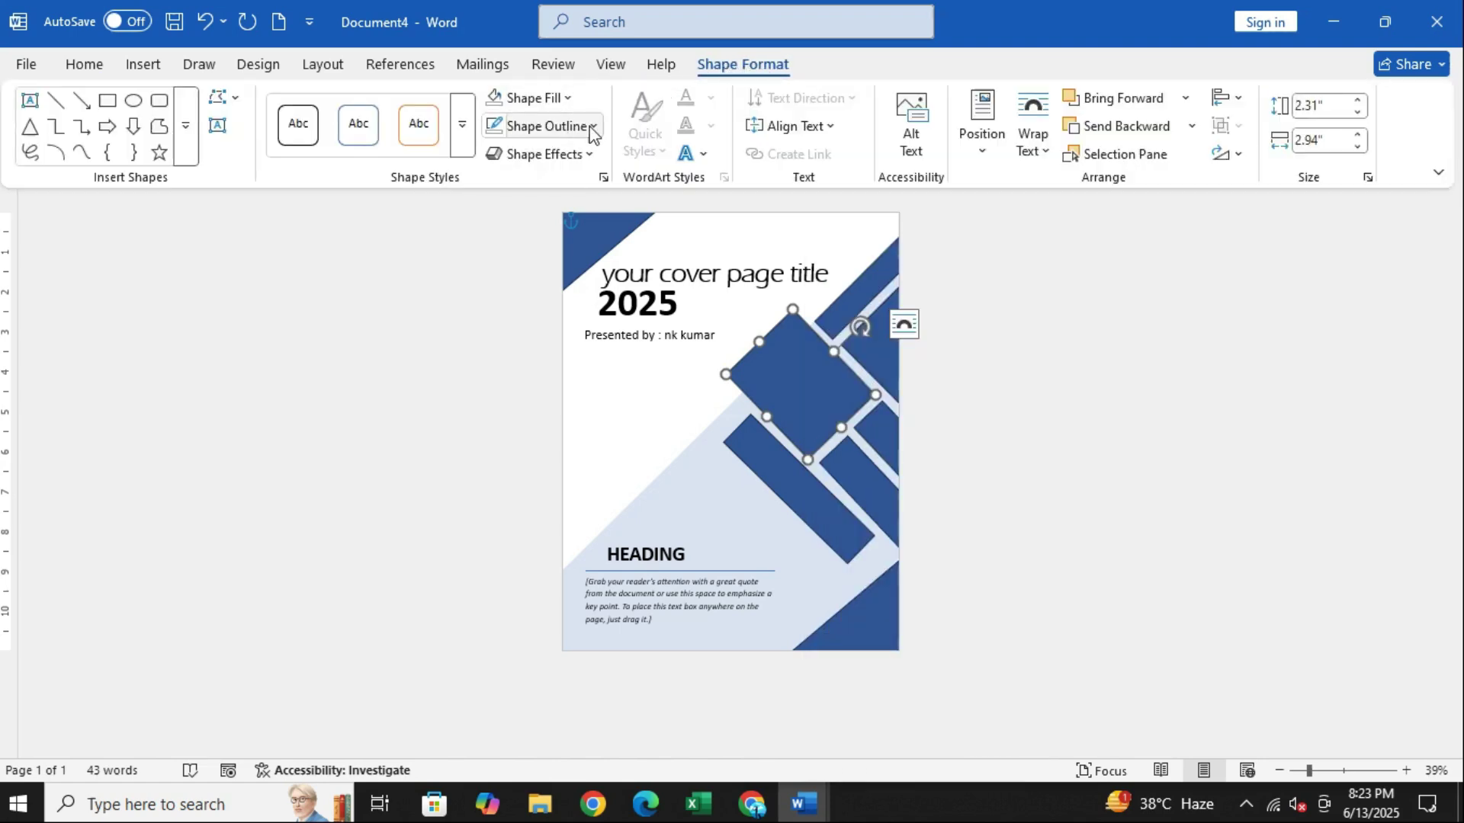
click(593, 128)
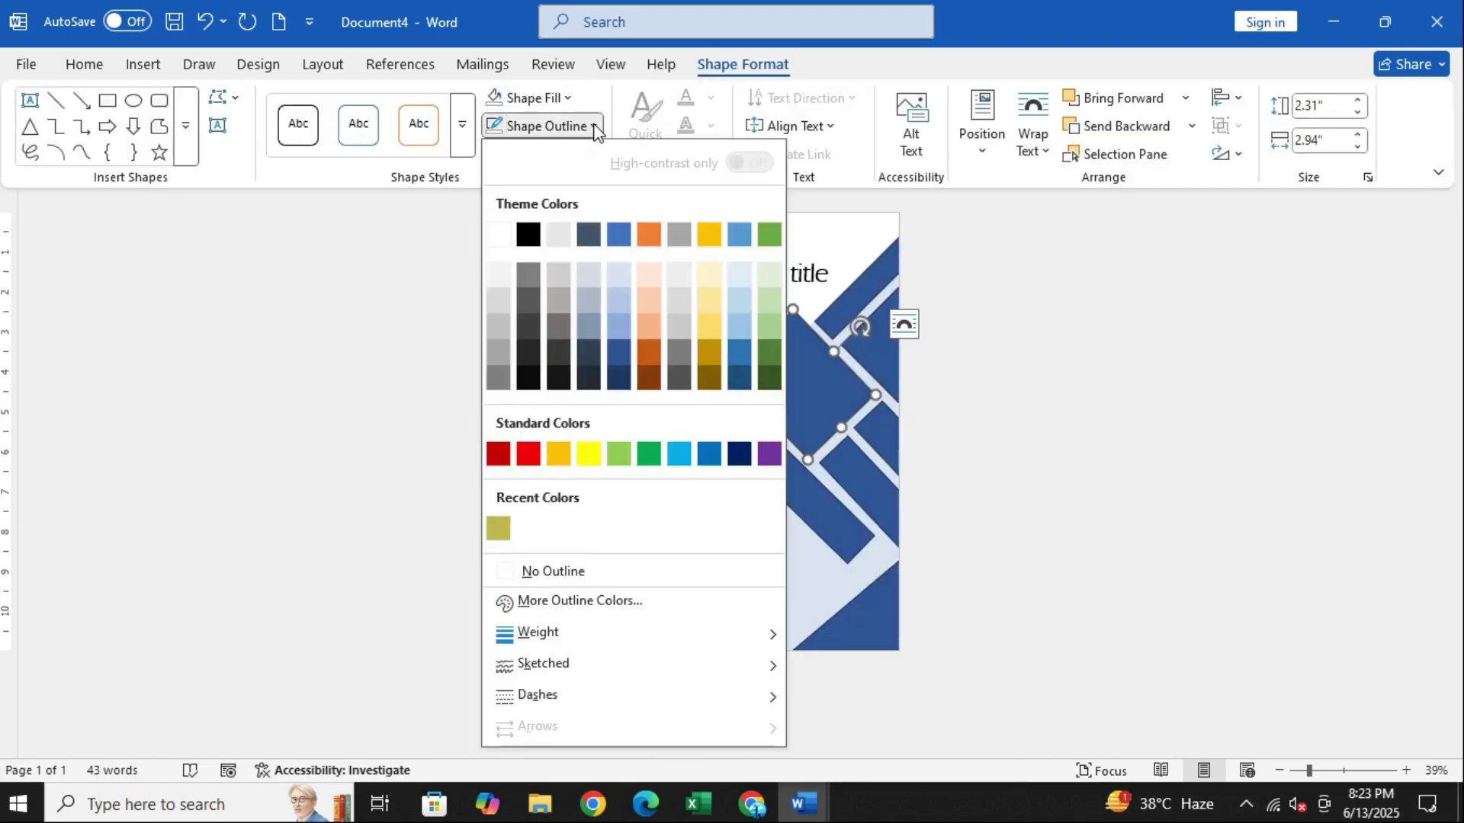
click(570, 573)
click(565, 156)
mouse_move(556, 209)
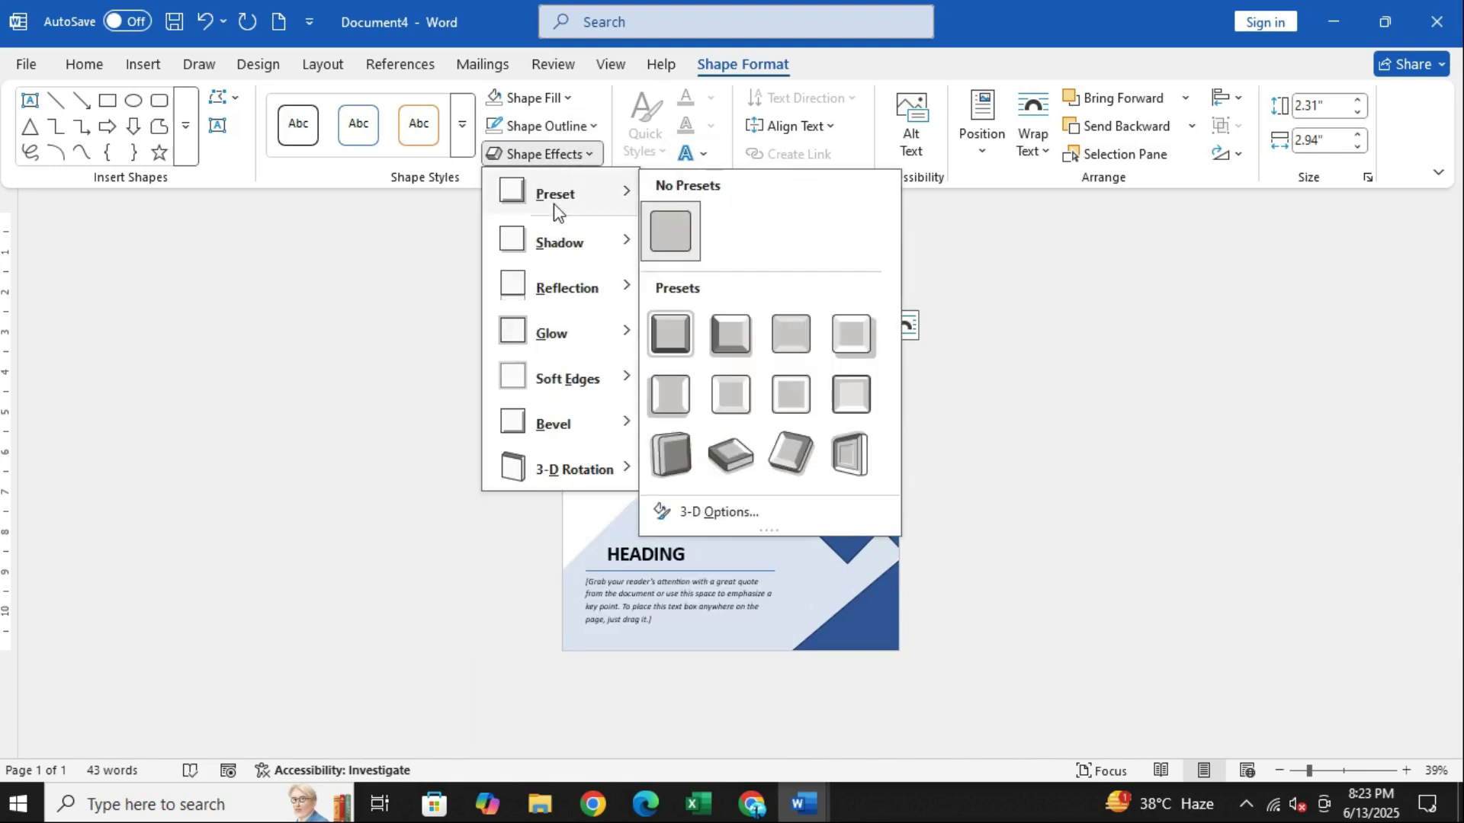
click(790, 330)
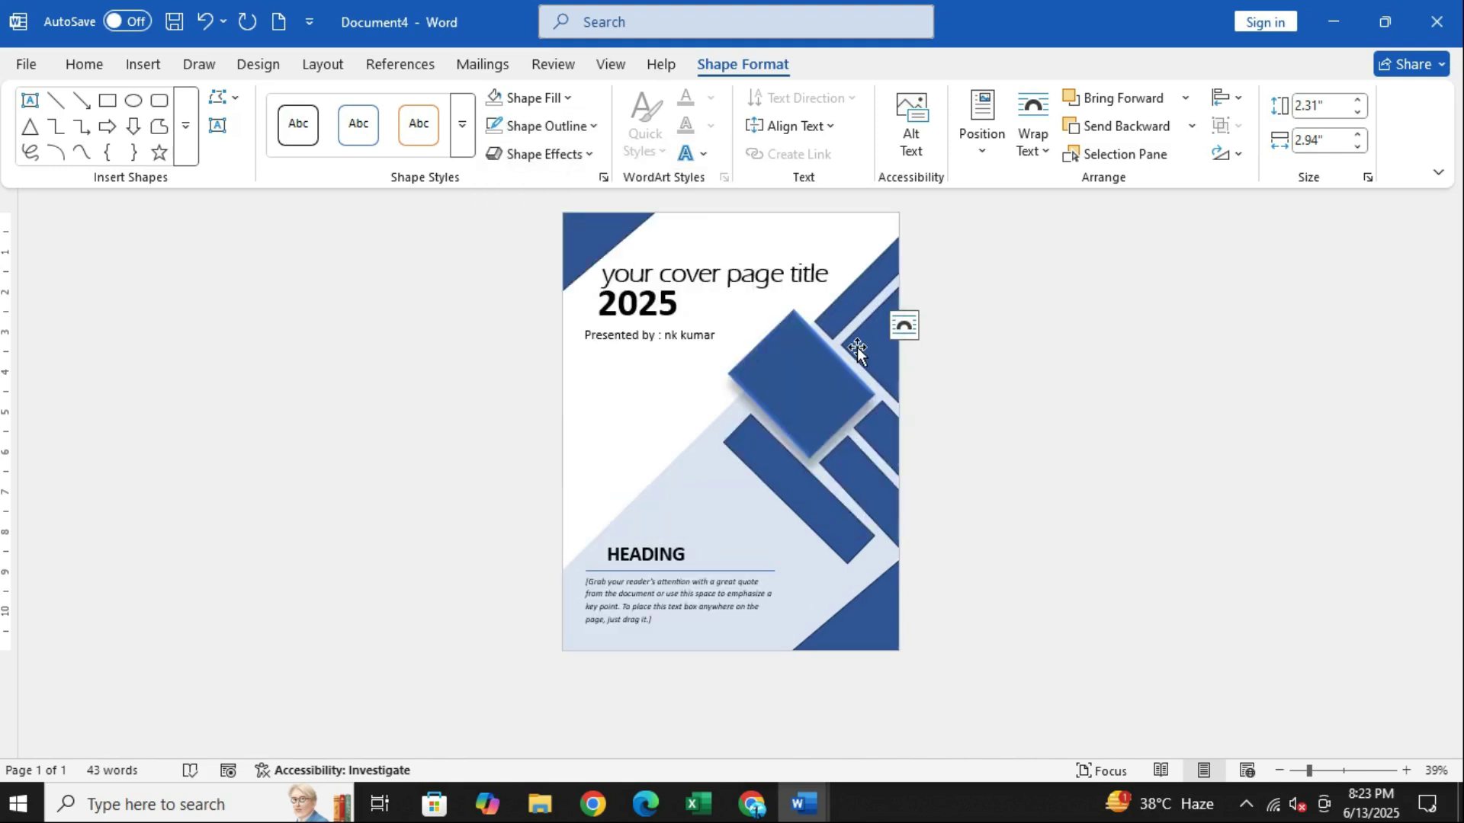
key(ctrl+F1)
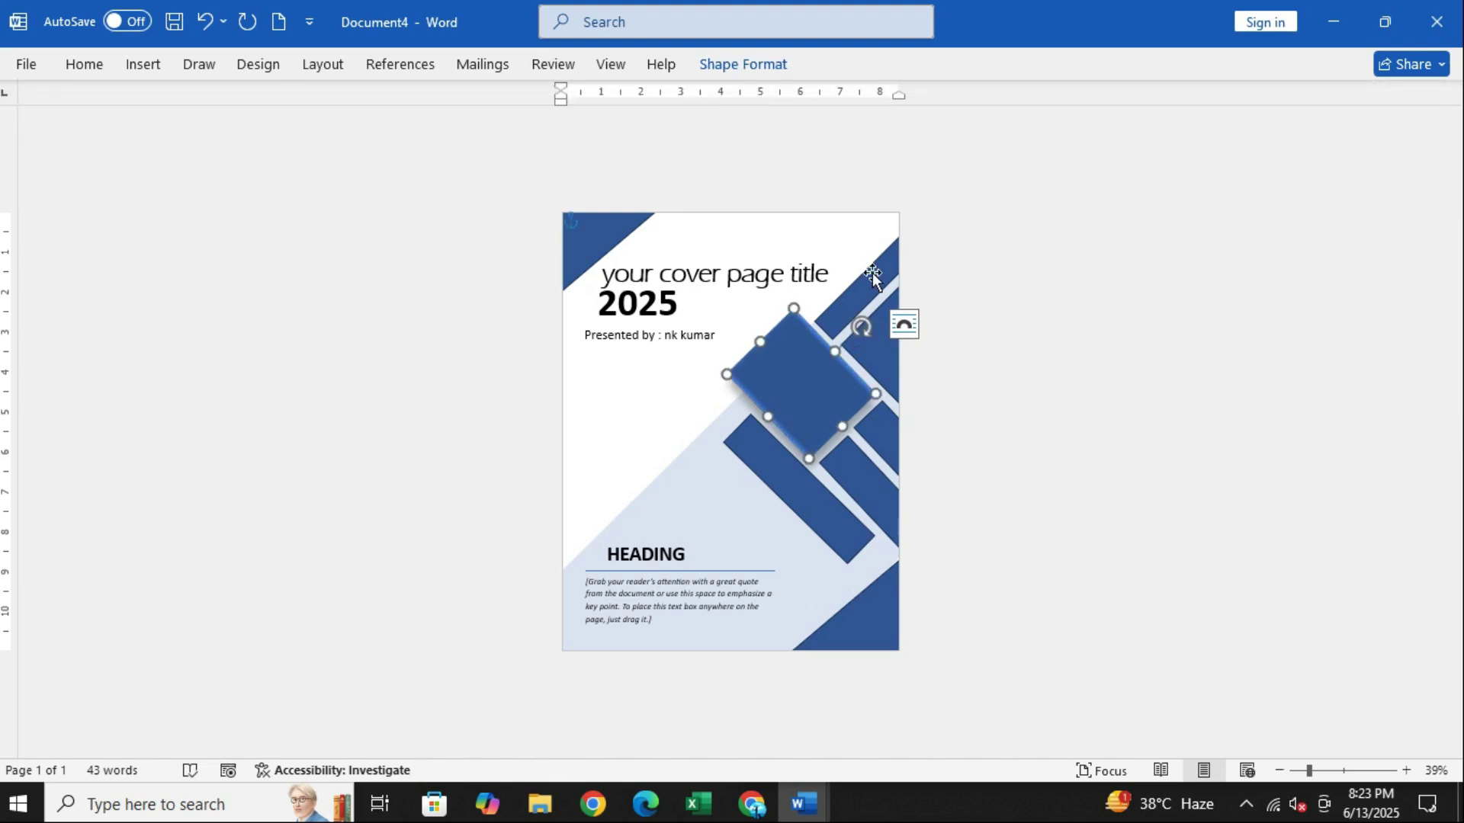
- Apply the fourth preset shape effect of the first row to the narrow blue rectangle at the page's upper right edge
click(873, 276)
click(742, 64)
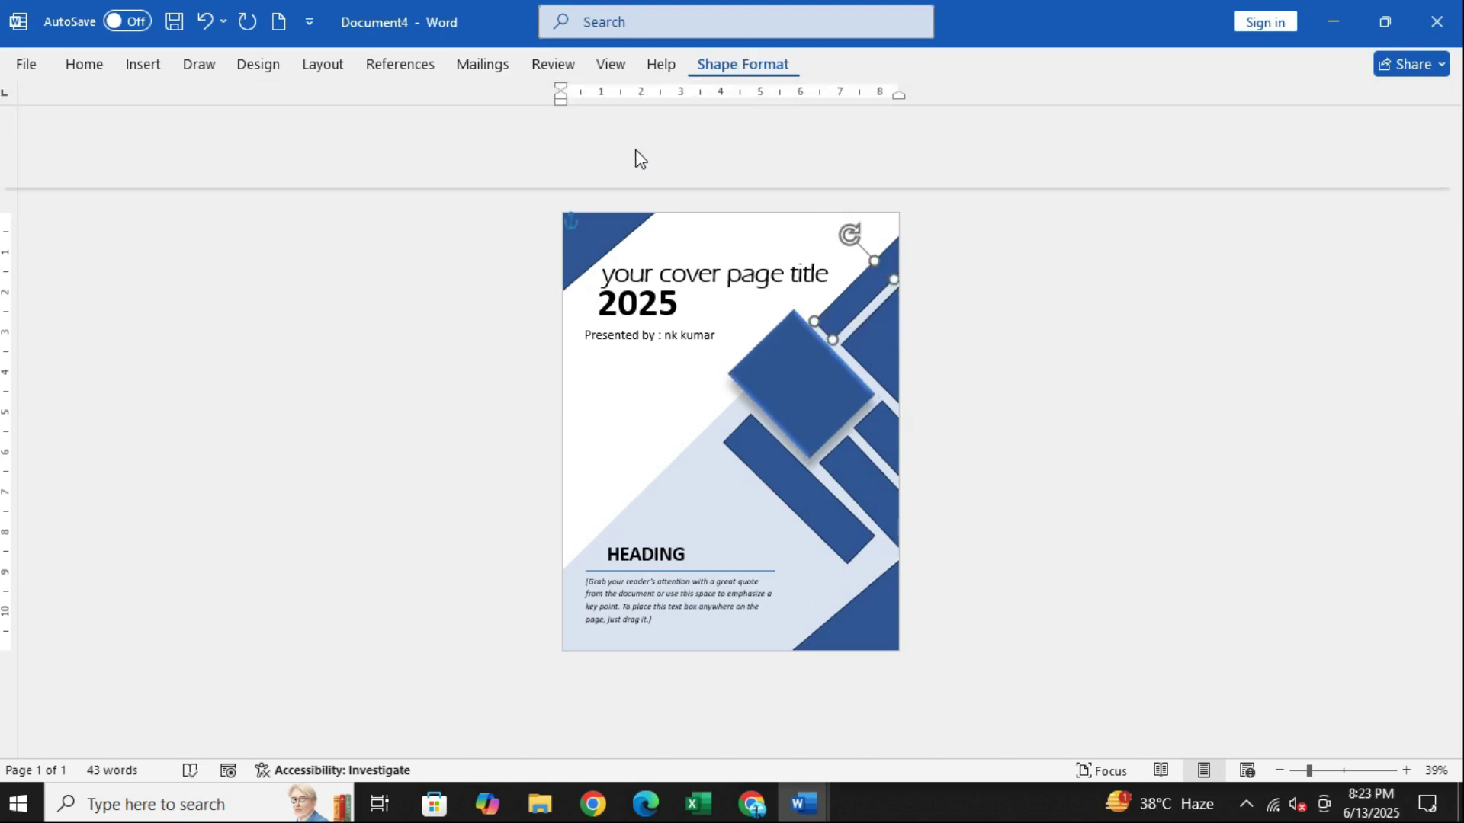
click(588, 155)
mouse_move(606, 196)
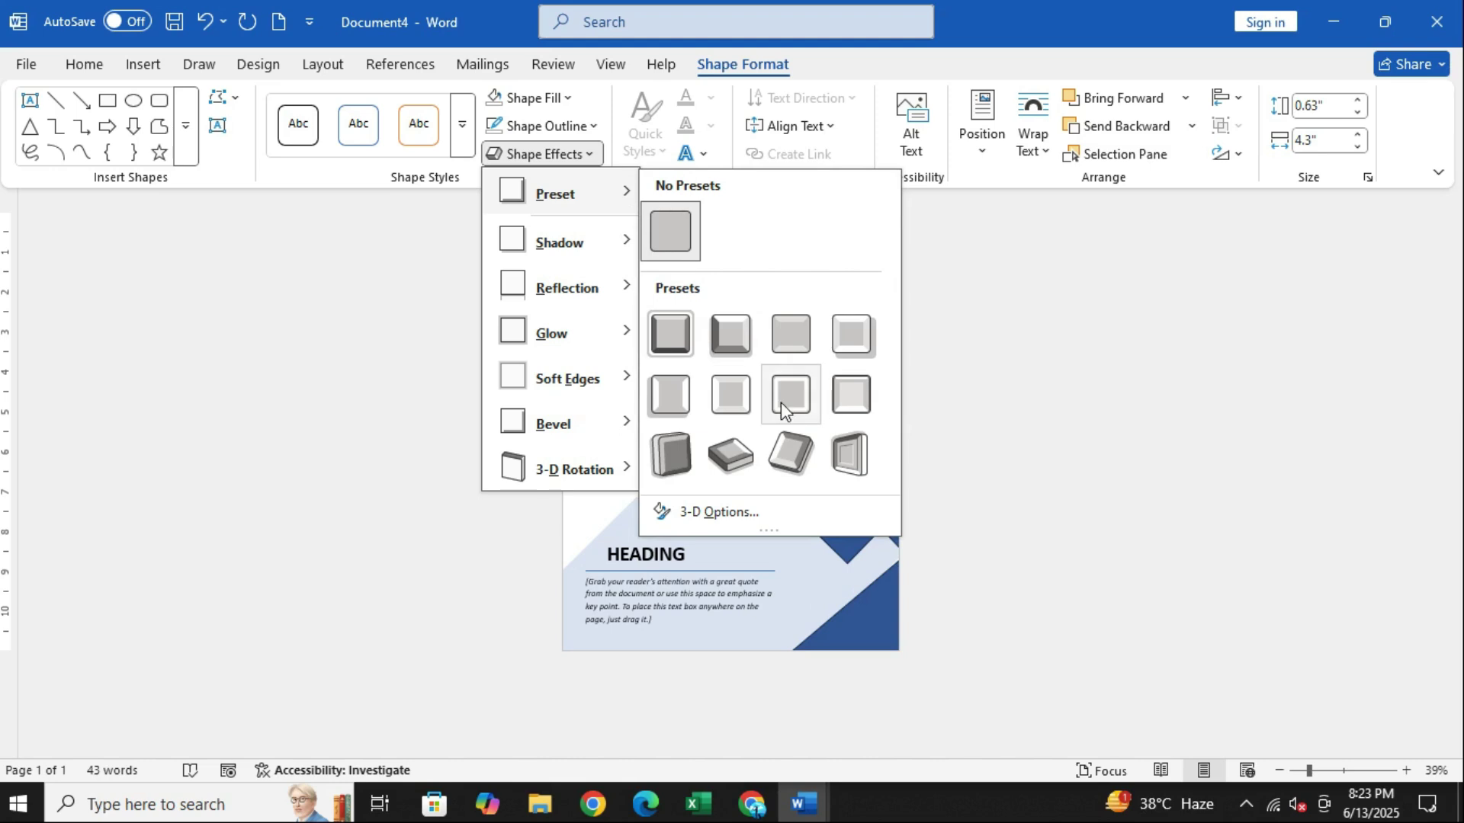
click(850, 338)
- Apply the fourth preset shape effect of the first row to the remaining blue rectangles, the lower-right corner shape and the cover title together
click(889, 432)
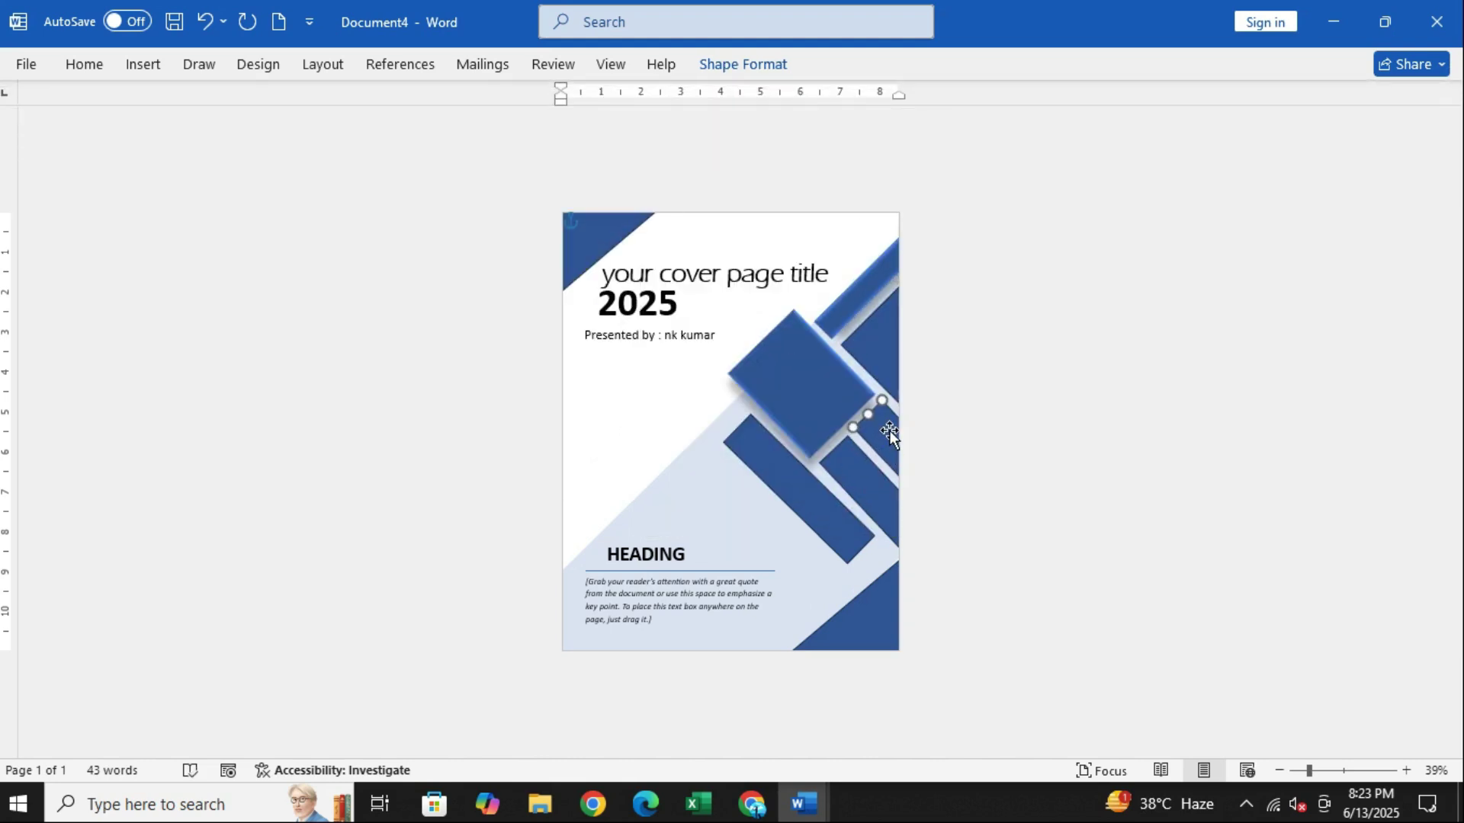
click(752, 64)
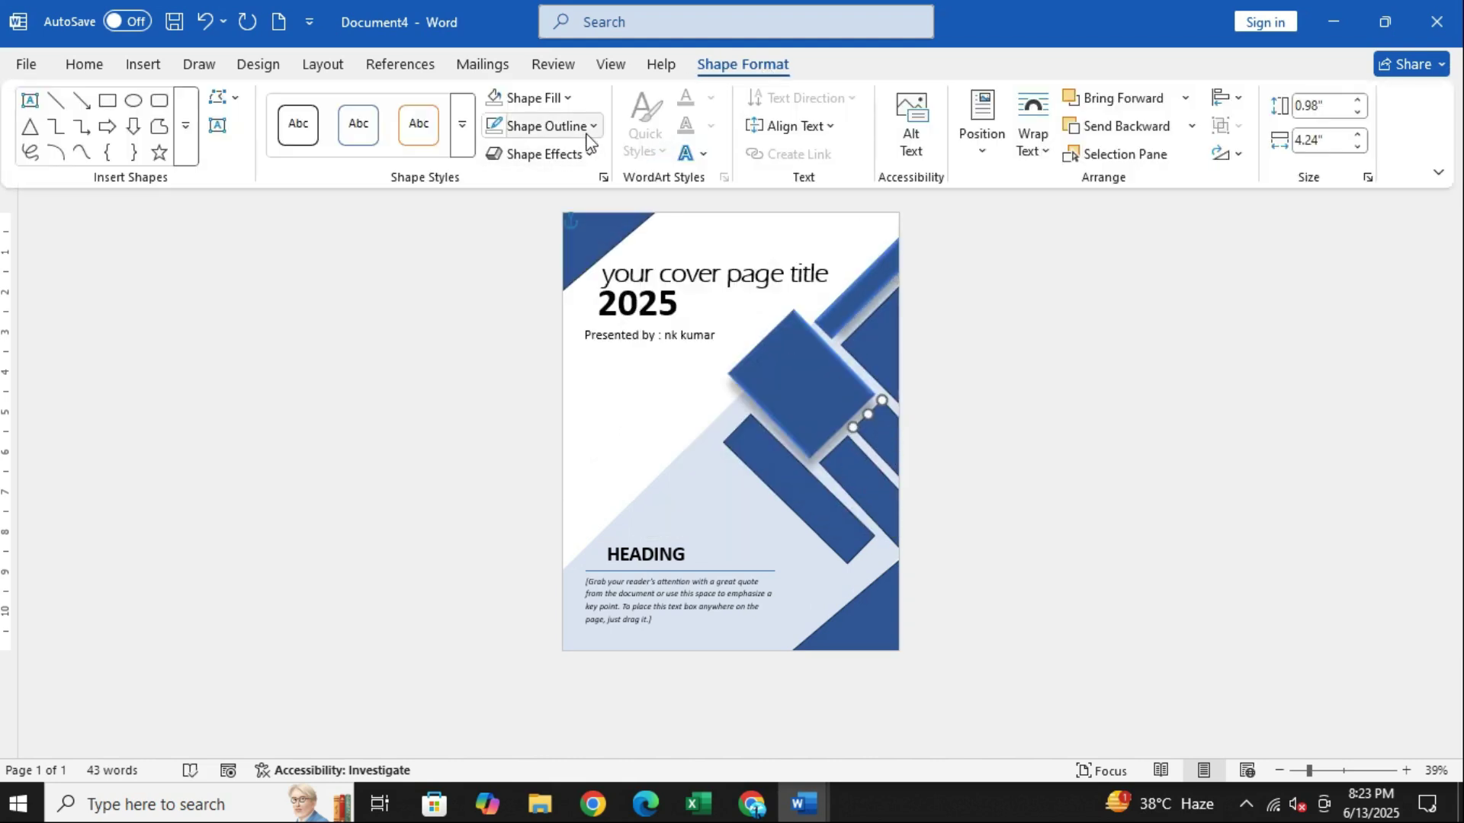
click(847, 479)
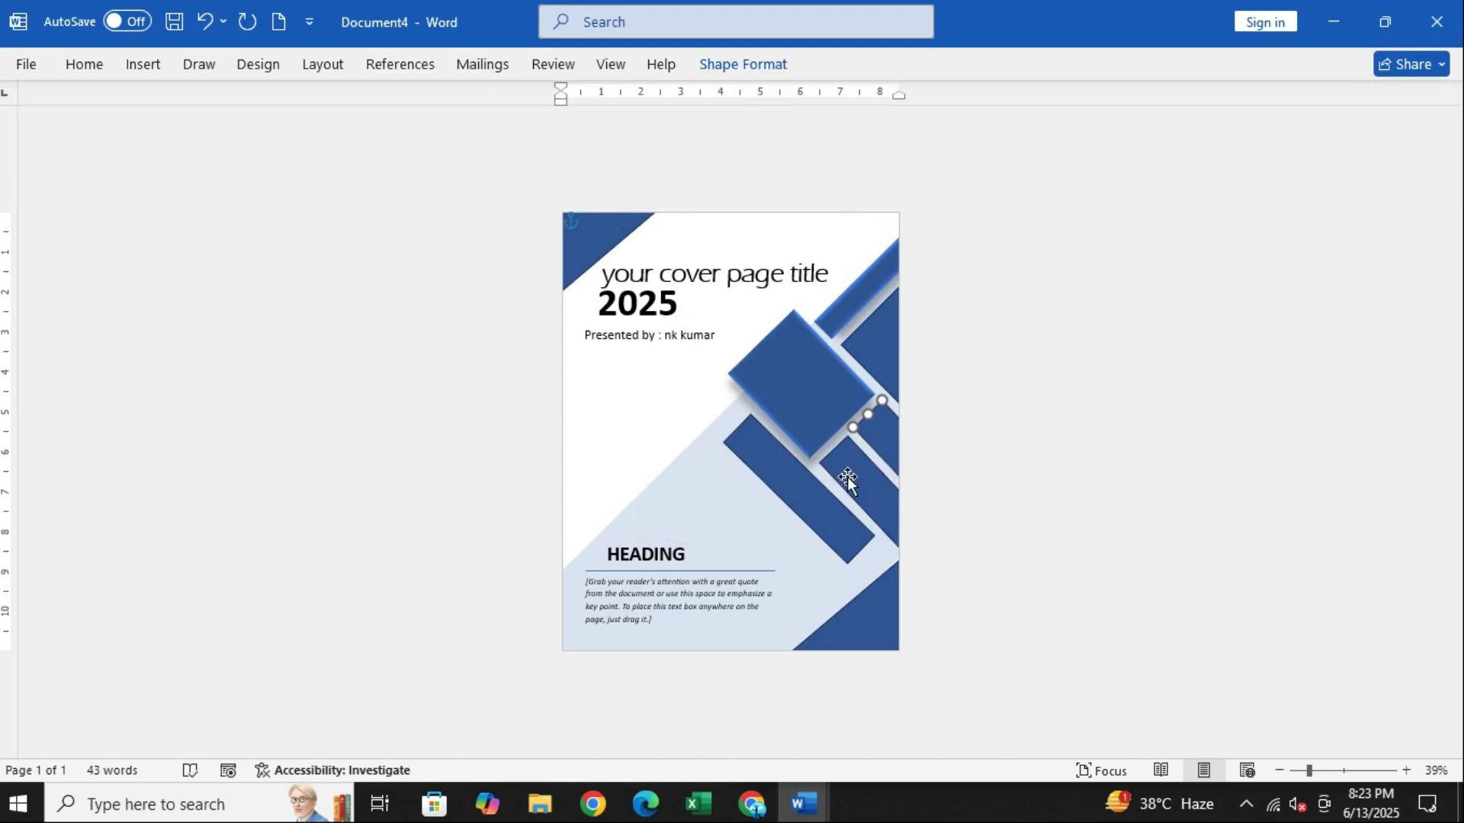
shift+click(821, 518)
shift+click(848, 364)
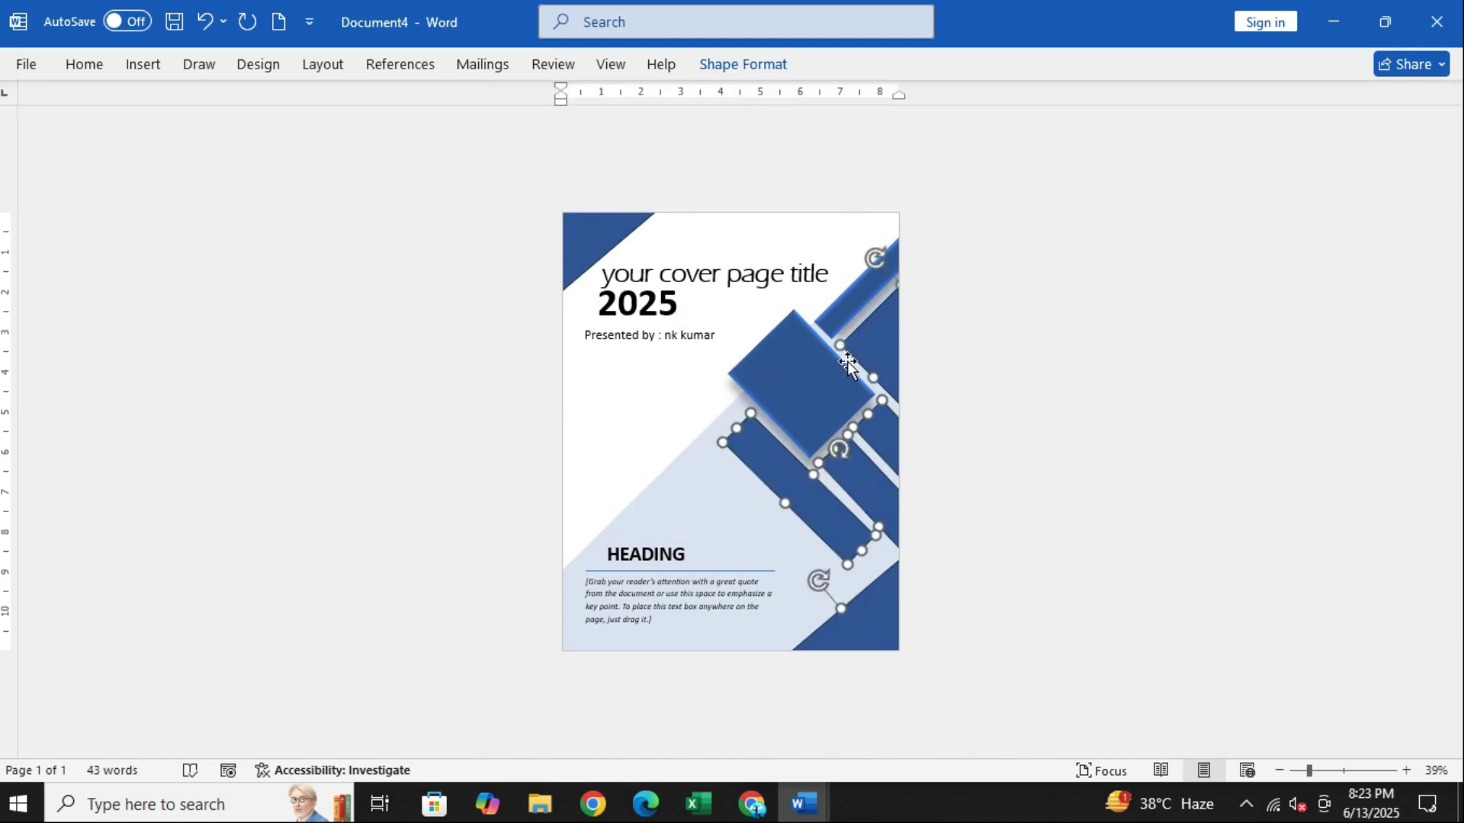
shift+click(594, 258)
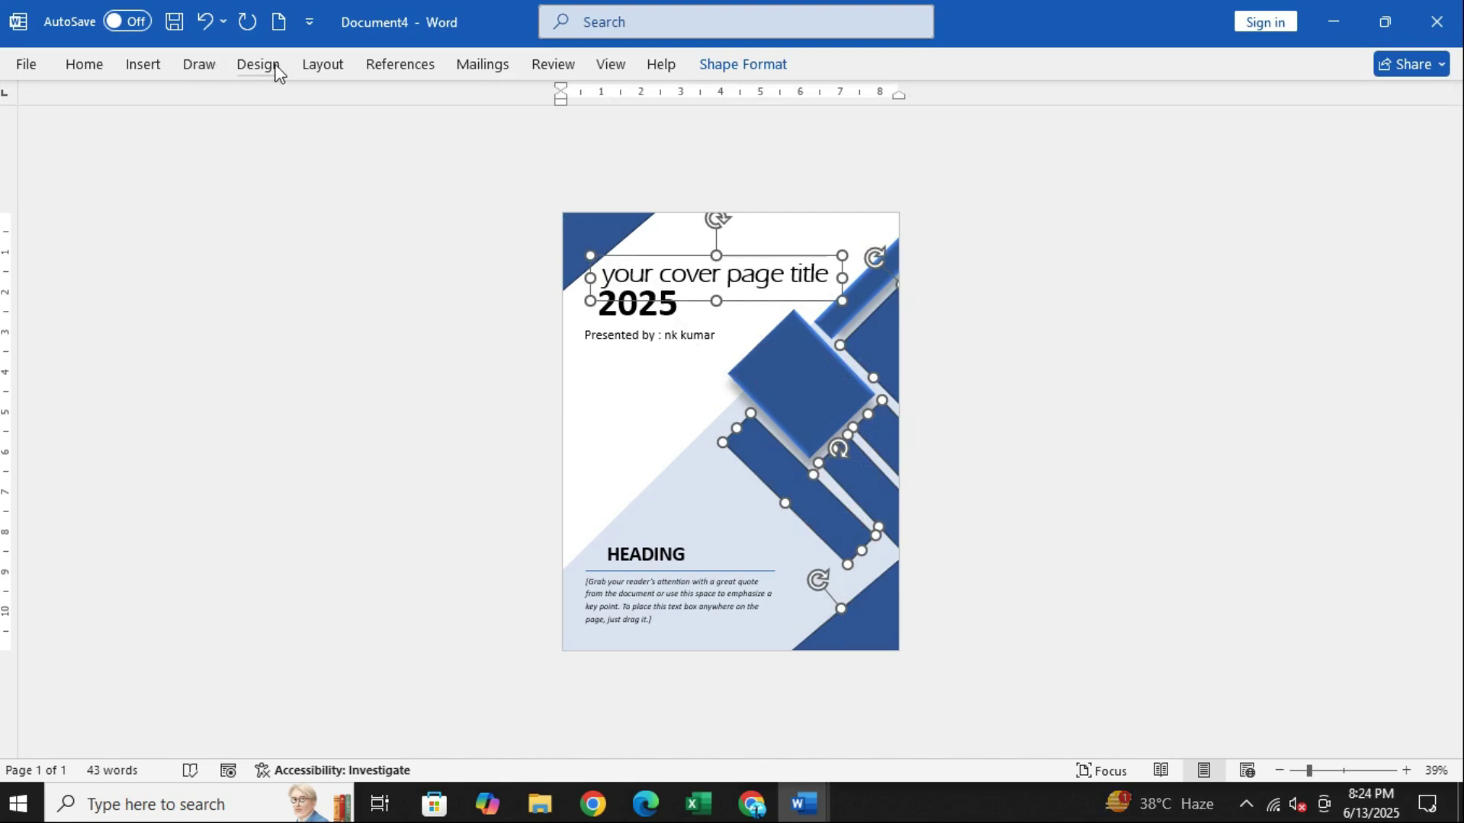
click(724, 65)
click(574, 153)
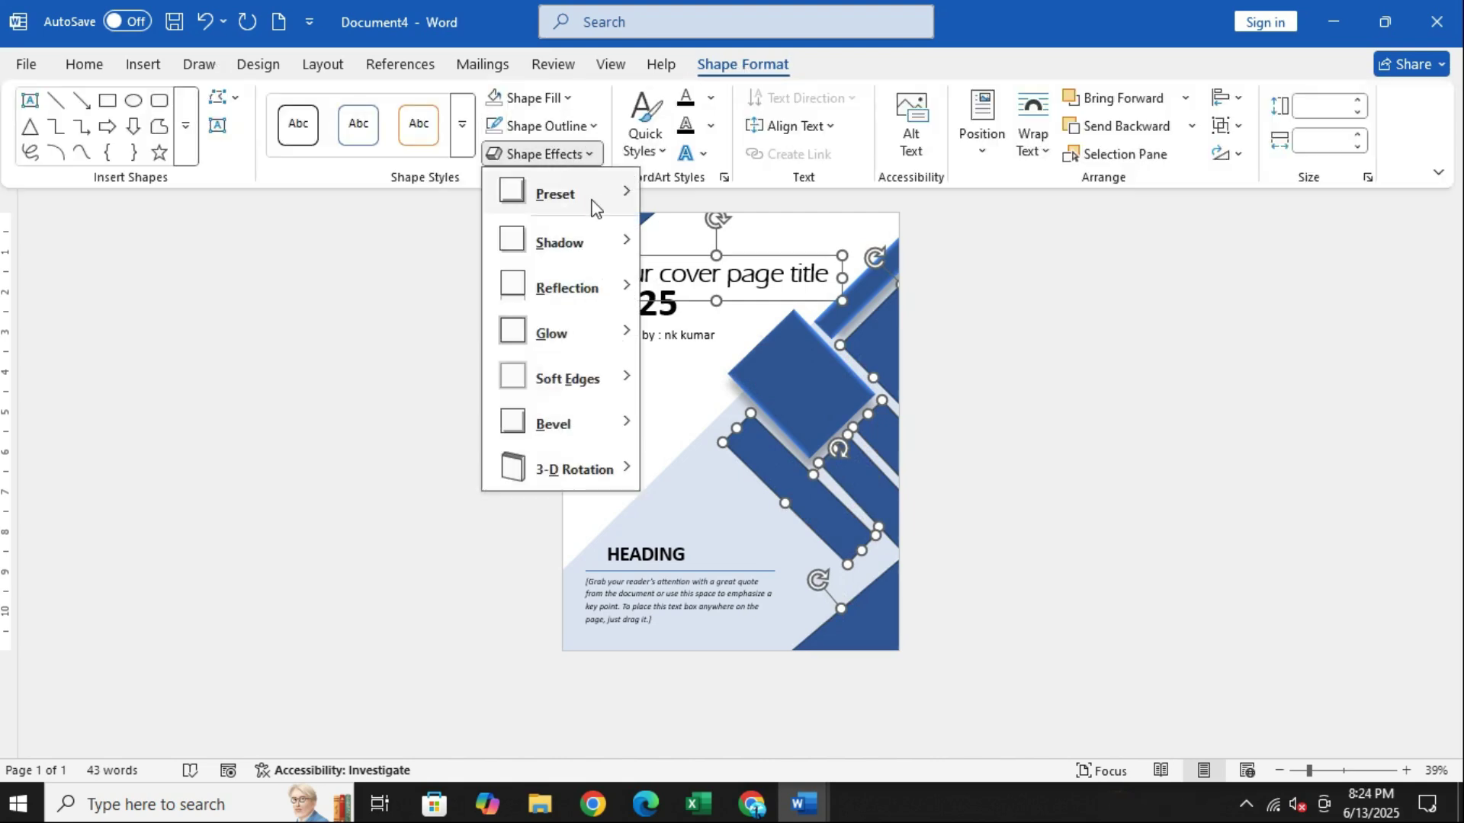
mouse_move(558, 242)
click(848, 334)
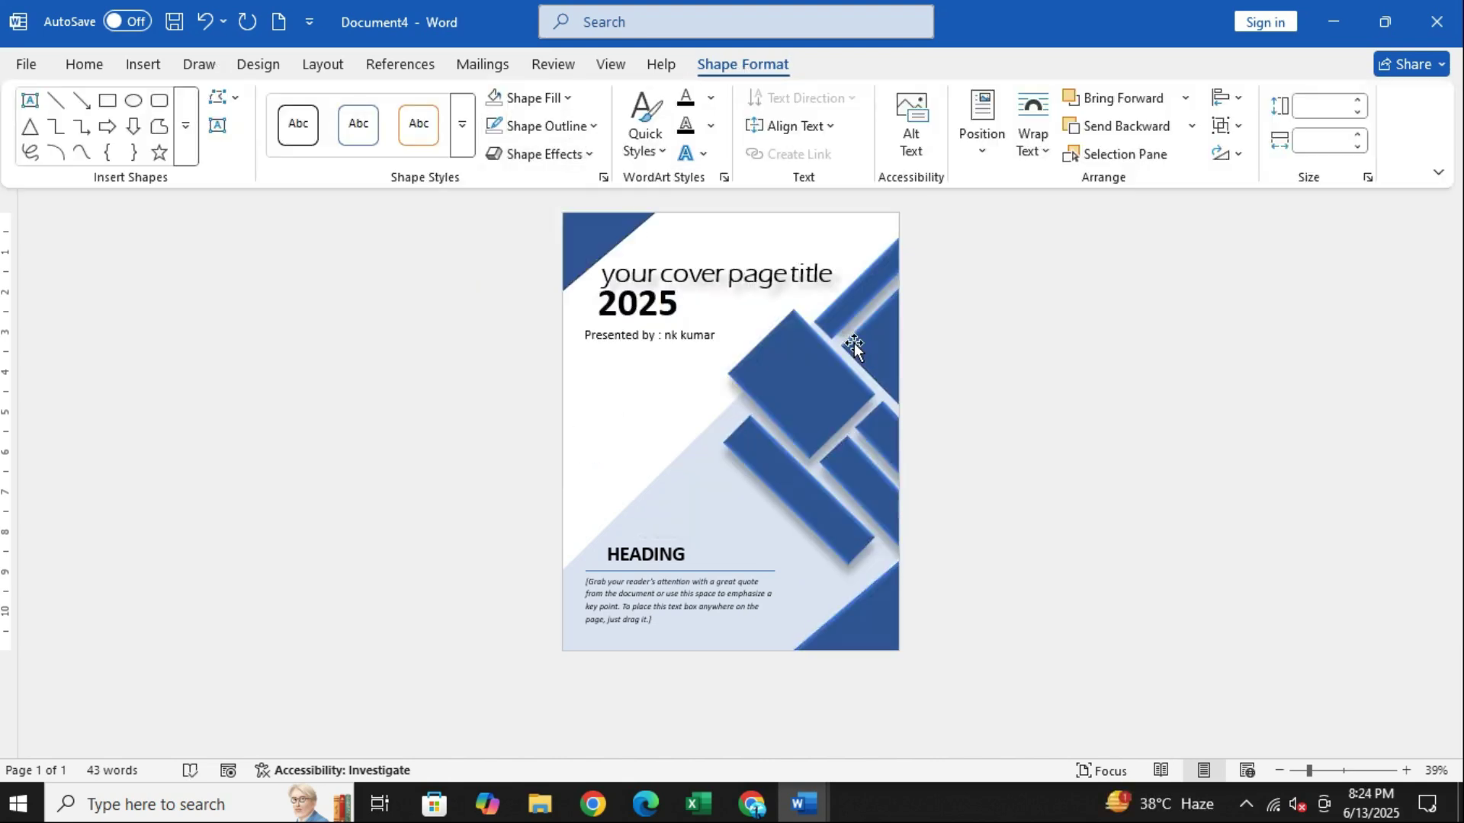
- Apply the fourth preset shape effect of the first row to the blue shape in the page's upper-left corner
click(588, 222)
click(603, 217)
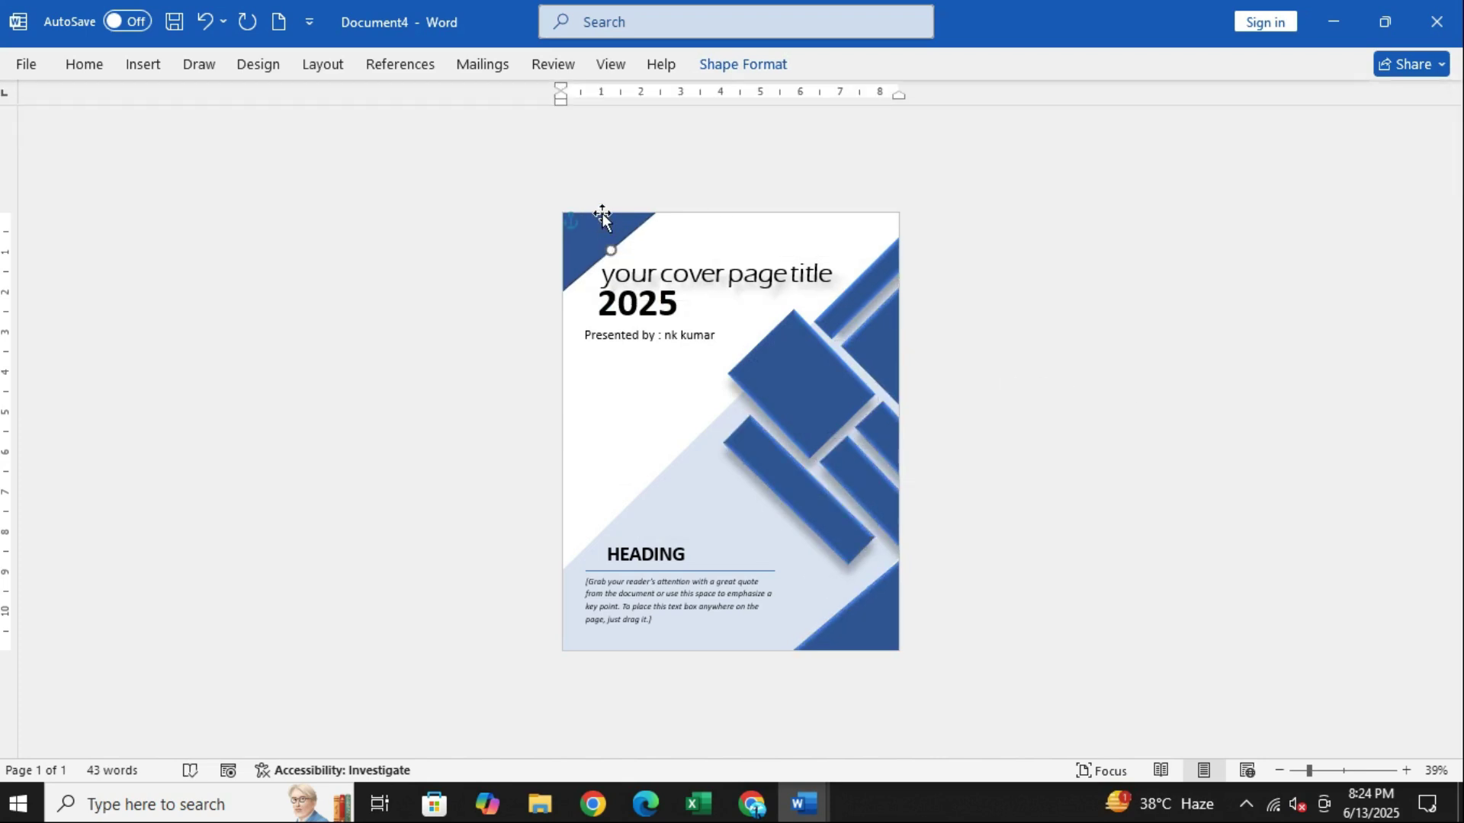
click(743, 64)
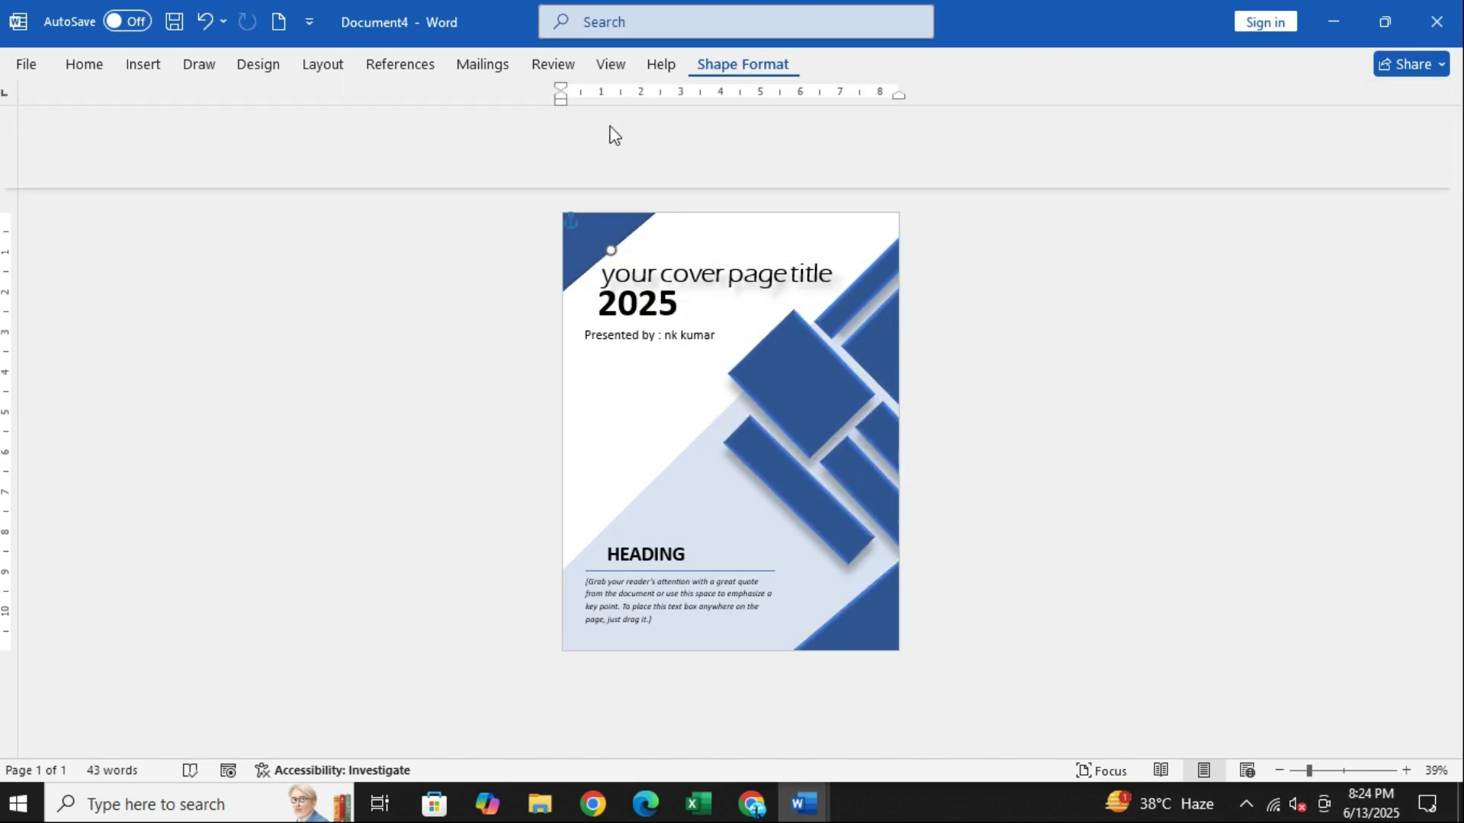
click(568, 153)
mouse_move(588, 200)
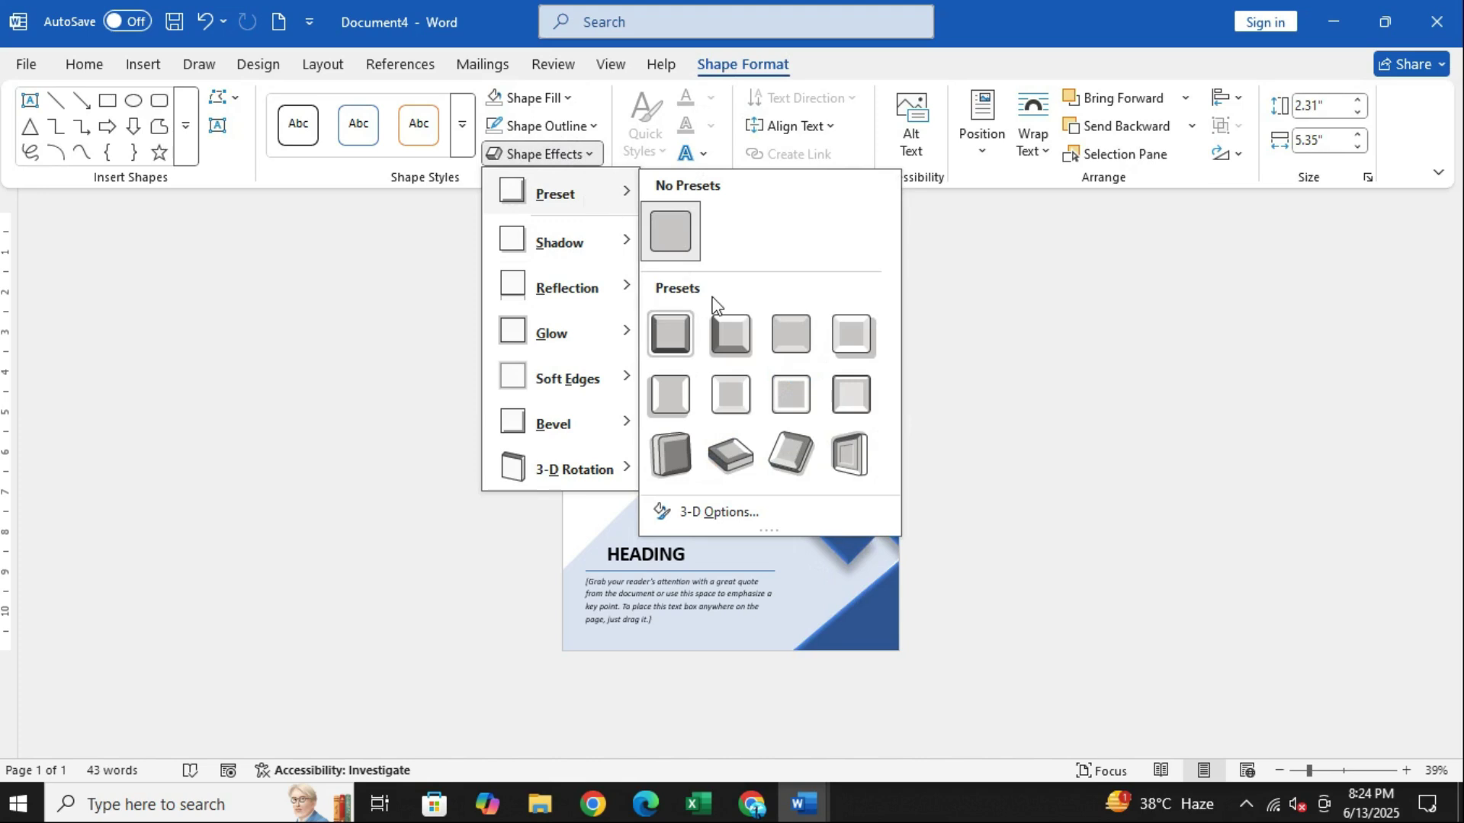
click(859, 336)
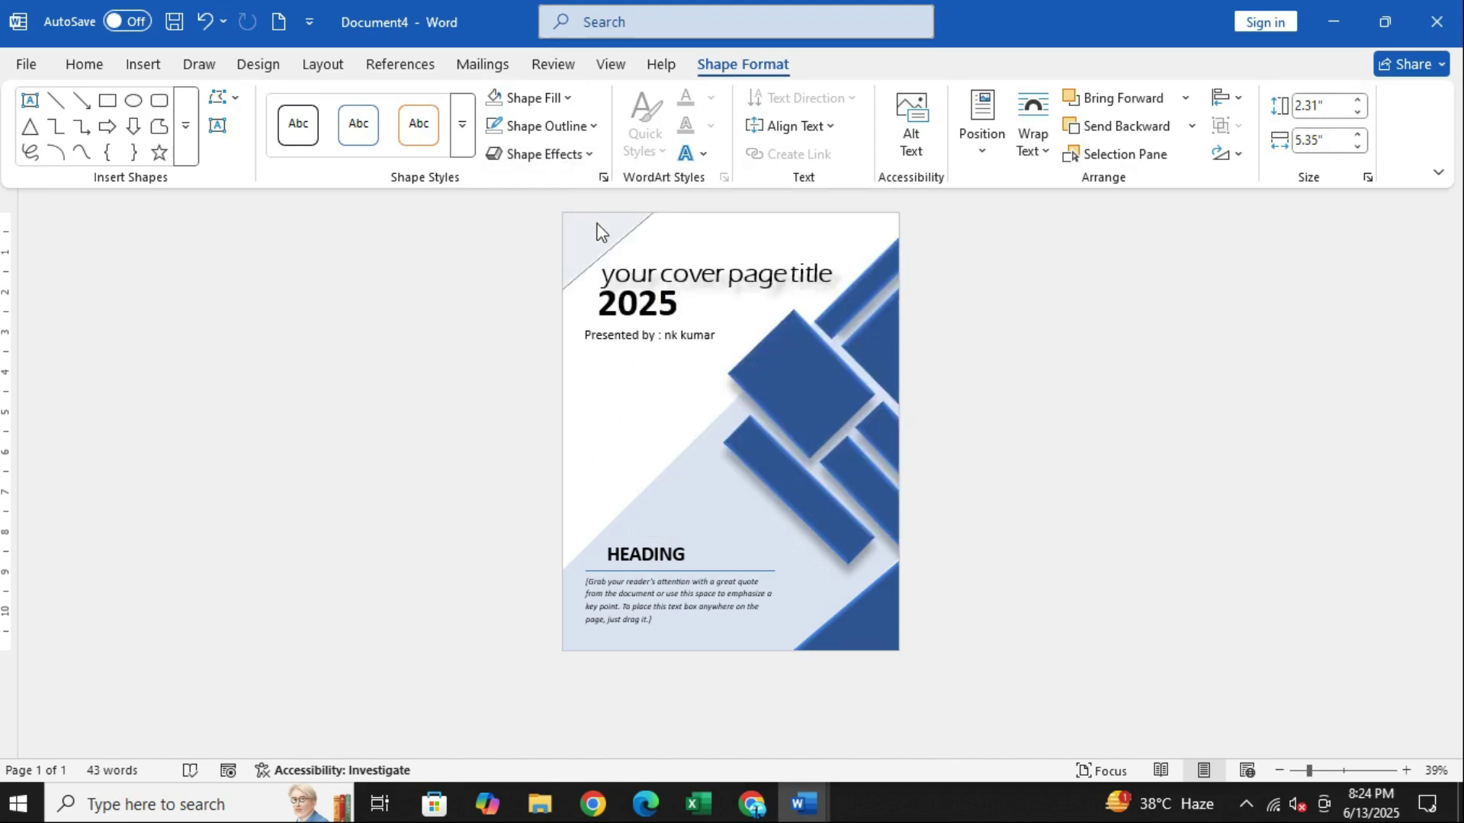
- Fill the page's upper-left corner shape with the same dark blue as the rectangles and return to the page
click(534, 97)
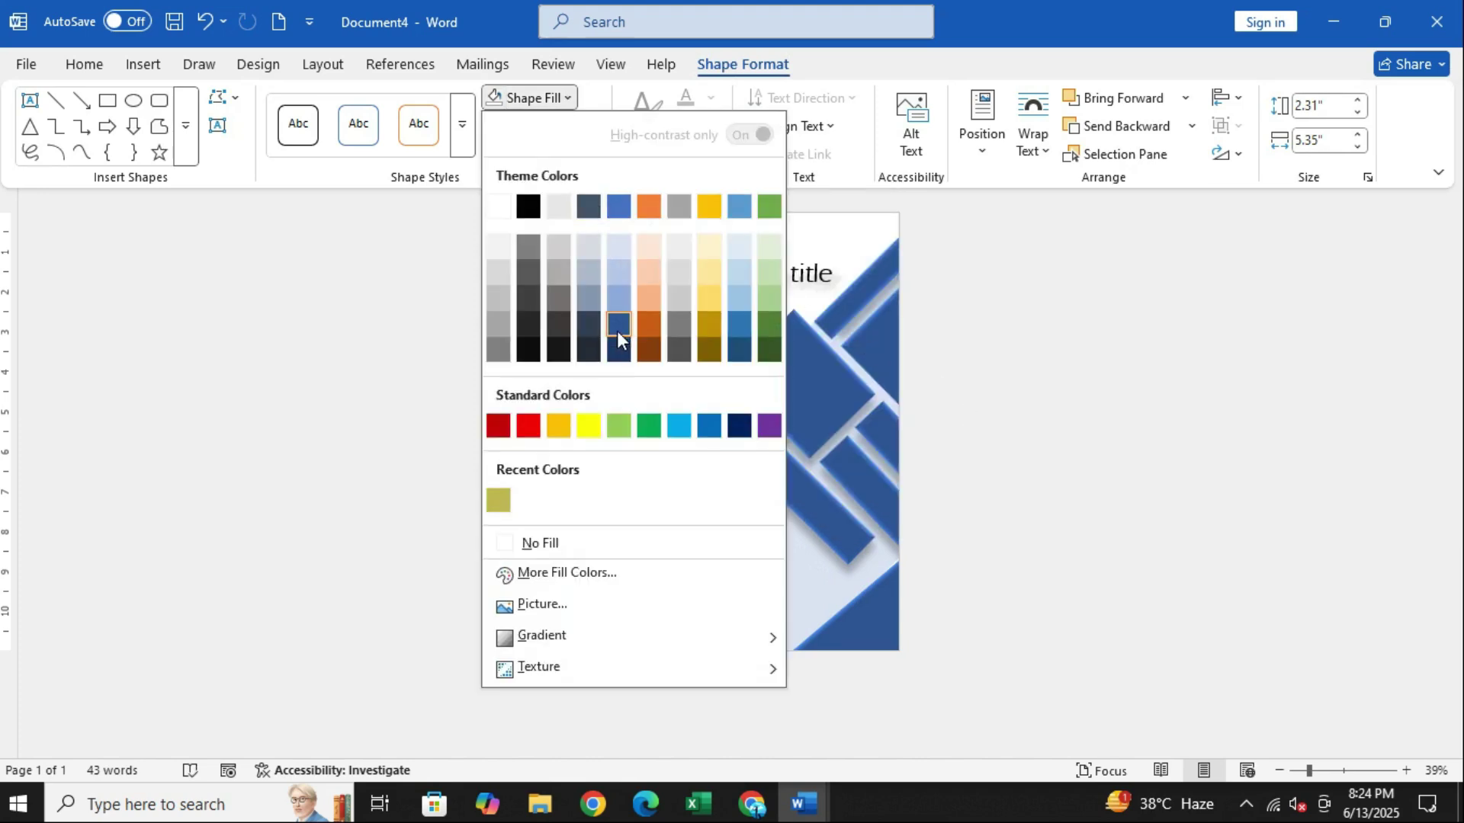
click(616, 305)
key(ctrl+z)
click(1027, 328)
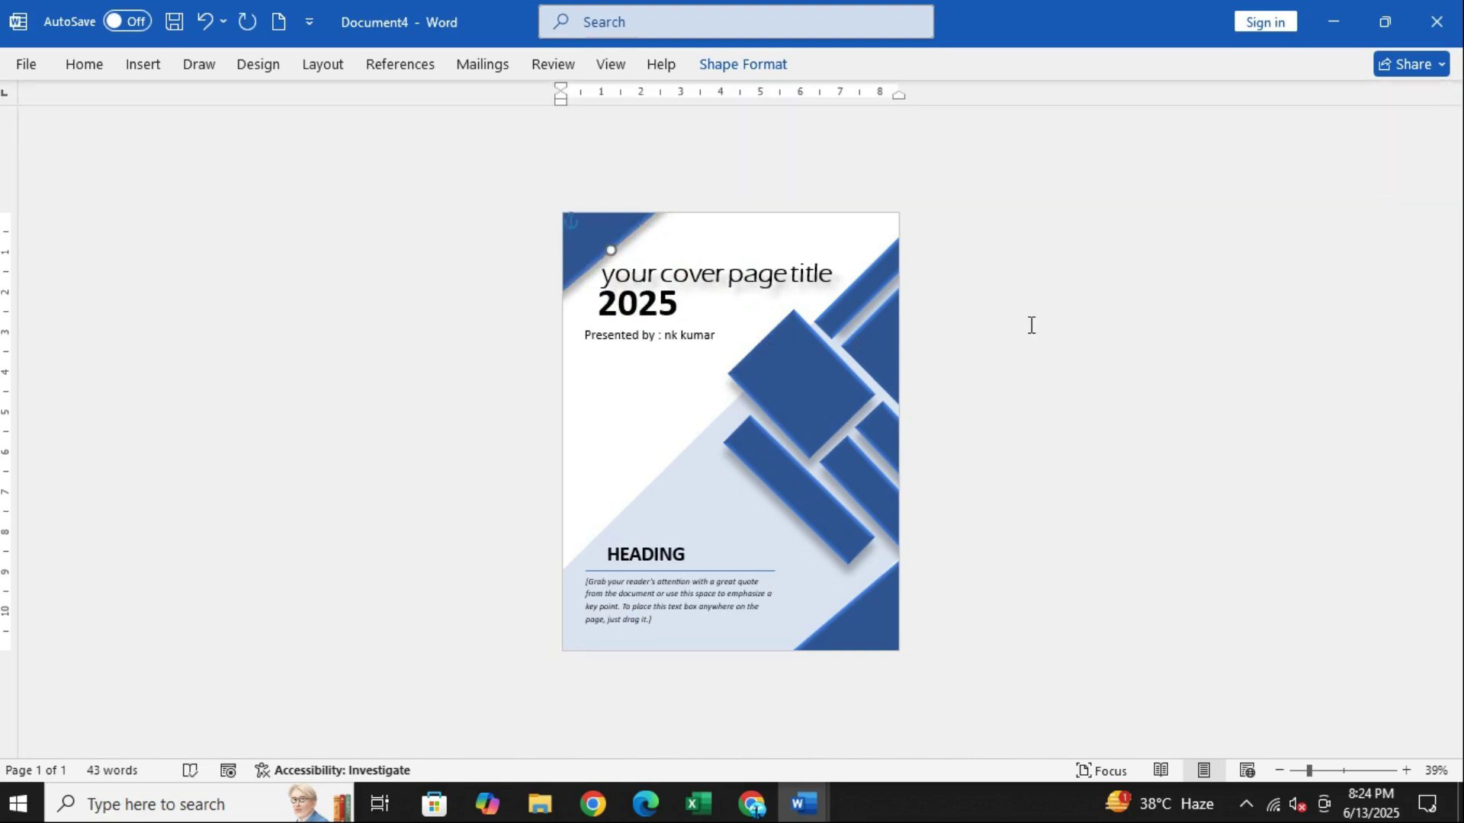